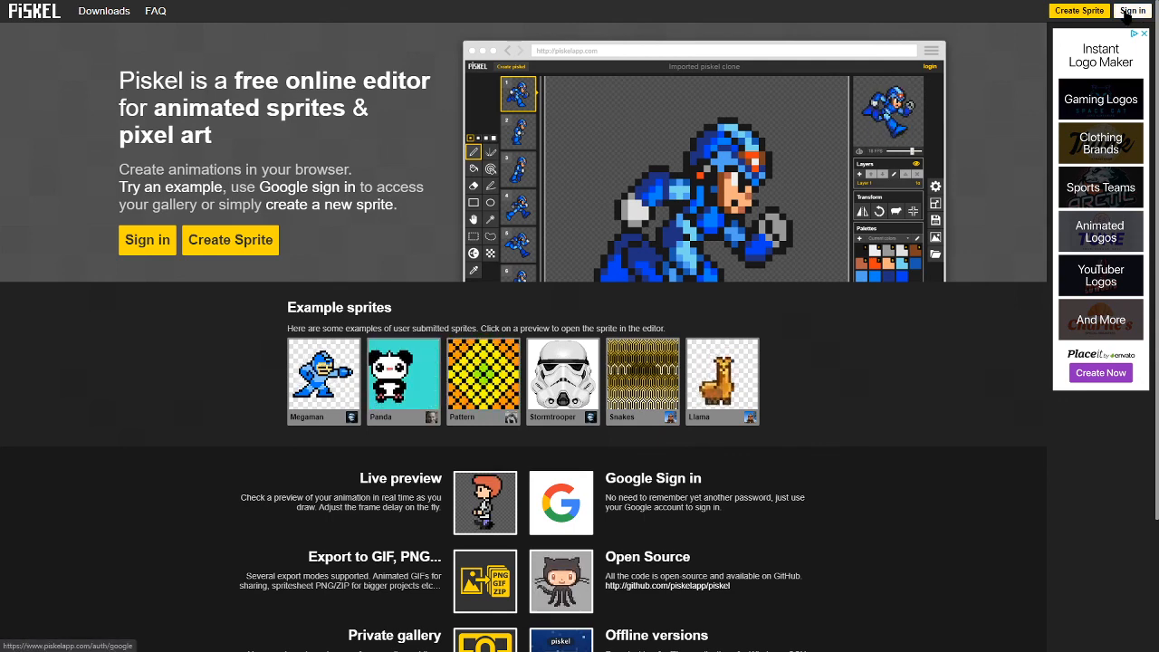
# Sign in to Piskel with the first listed Google account and create a new sprite.
pyautogui.click(1130, 11)
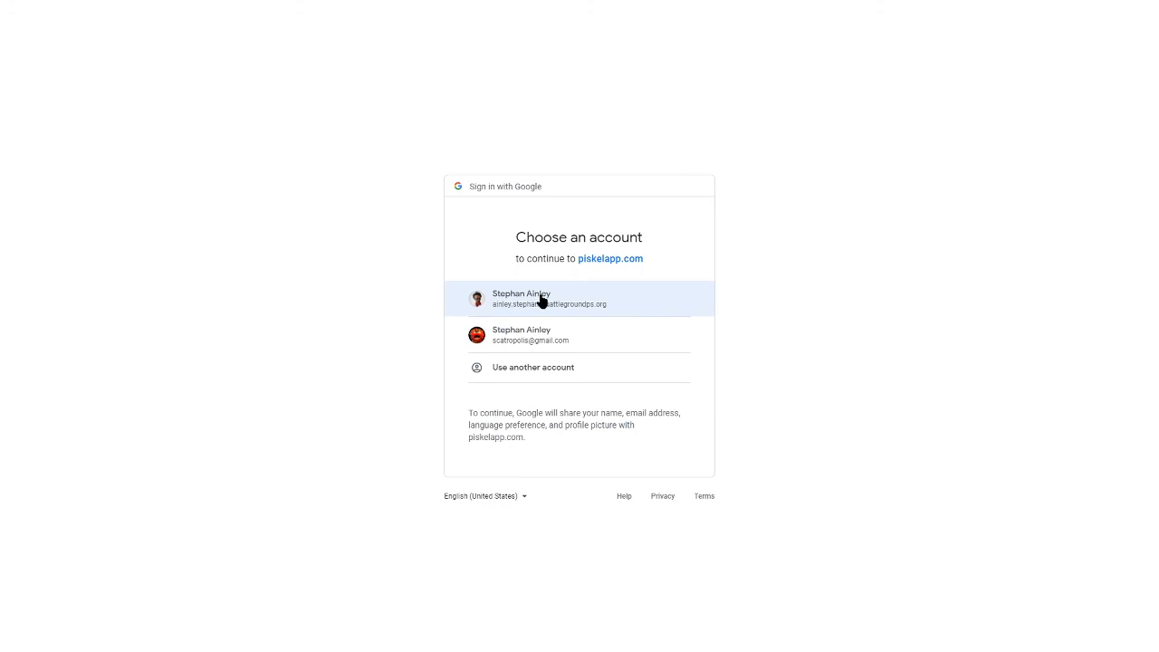
pyautogui.click(541, 301)
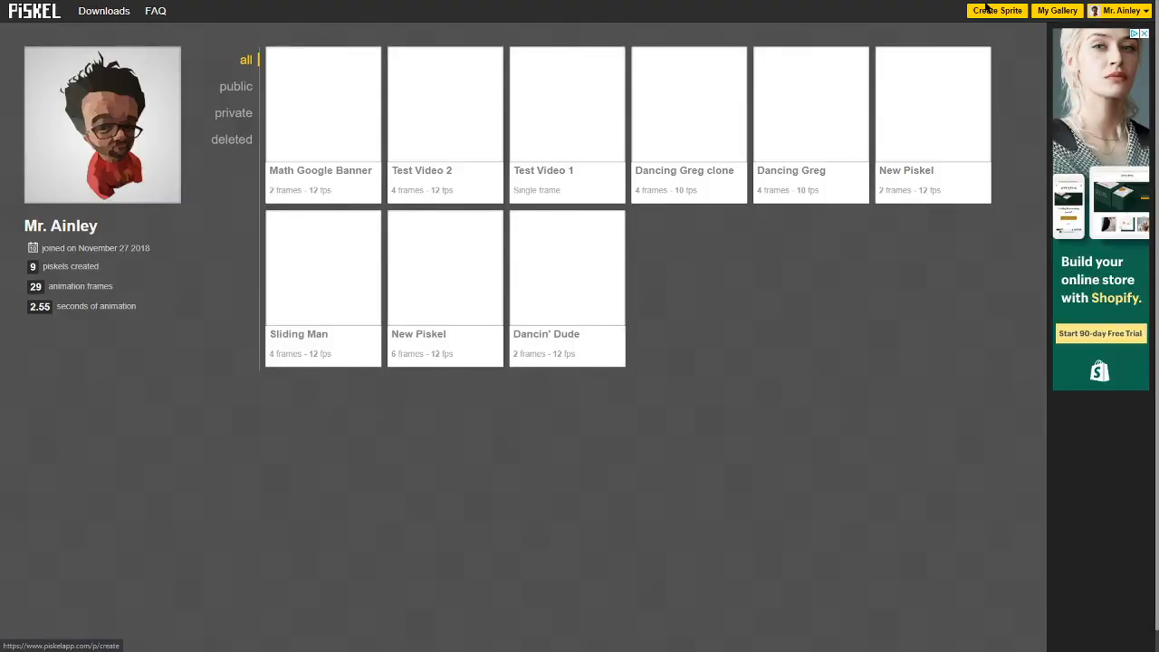
pyautogui.click(982, 17)
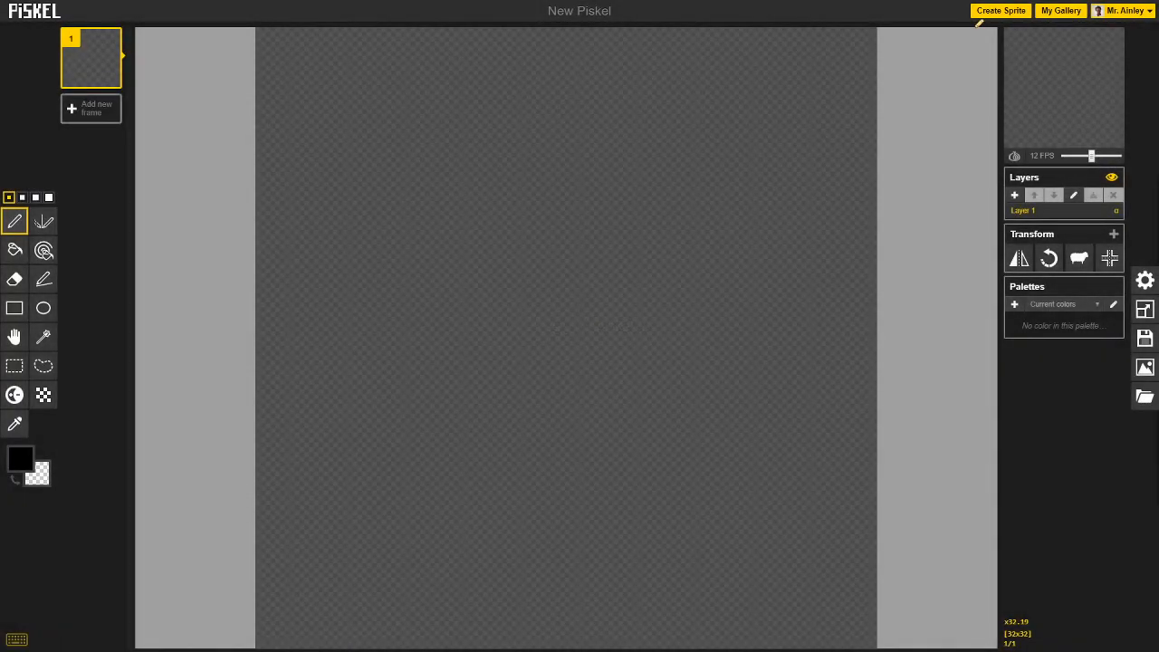
# Look at the canvas resize settings and close them without changing the size.
pyautogui.click(1145, 309)
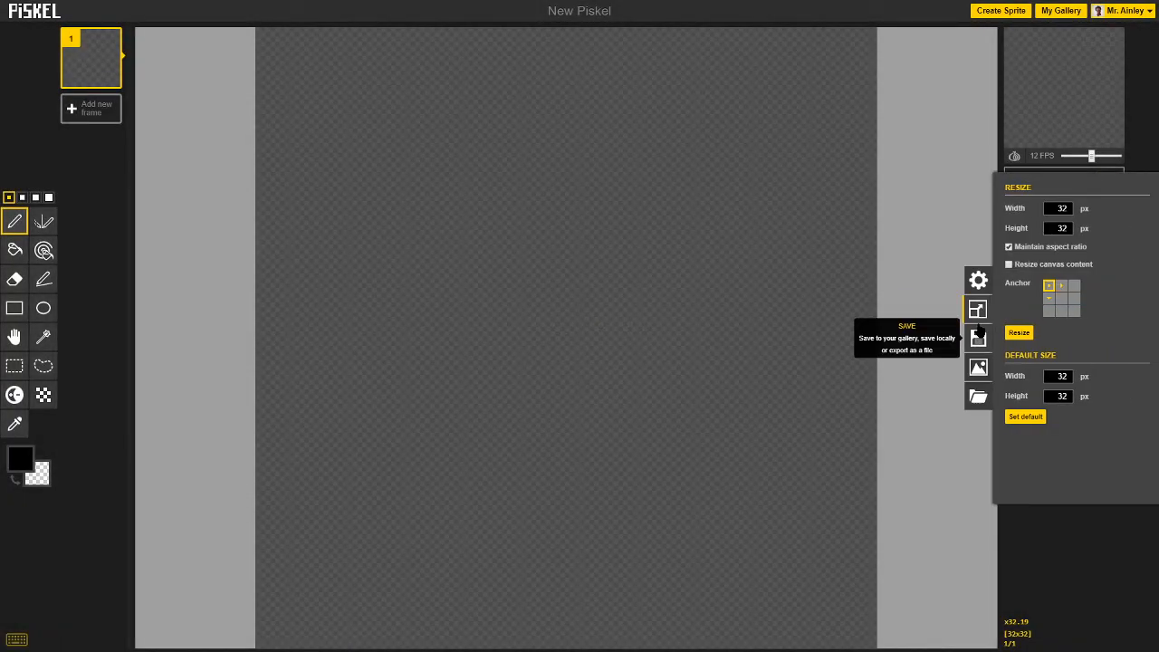
pyautogui.click(978, 309)
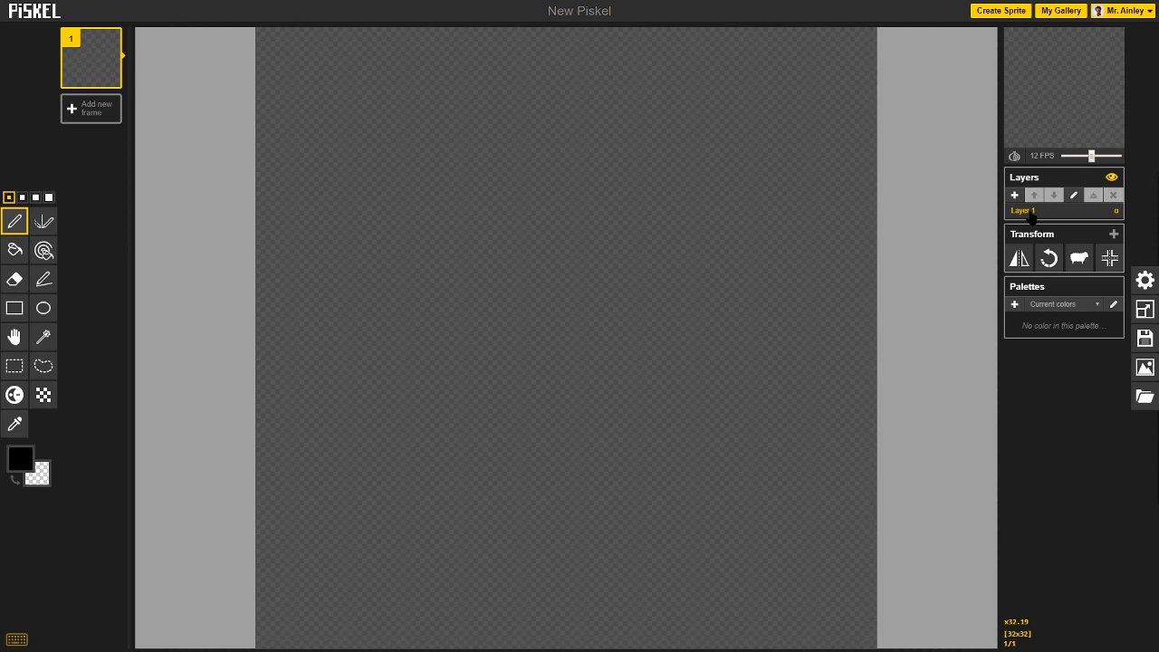
# Draw a black scribble crossed by a red diagonal stroke on Layer 1, and undo the red stroke.
pyautogui.moveTo(499, 291)
pyautogui.mouseDown()
pyautogui.moveTo(720, 298)
pyautogui.moveTo(672, 274)
pyautogui.moveTo(489, 291)
pyautogui.moveTo(444, 315)
pyautogui.mouseUp()
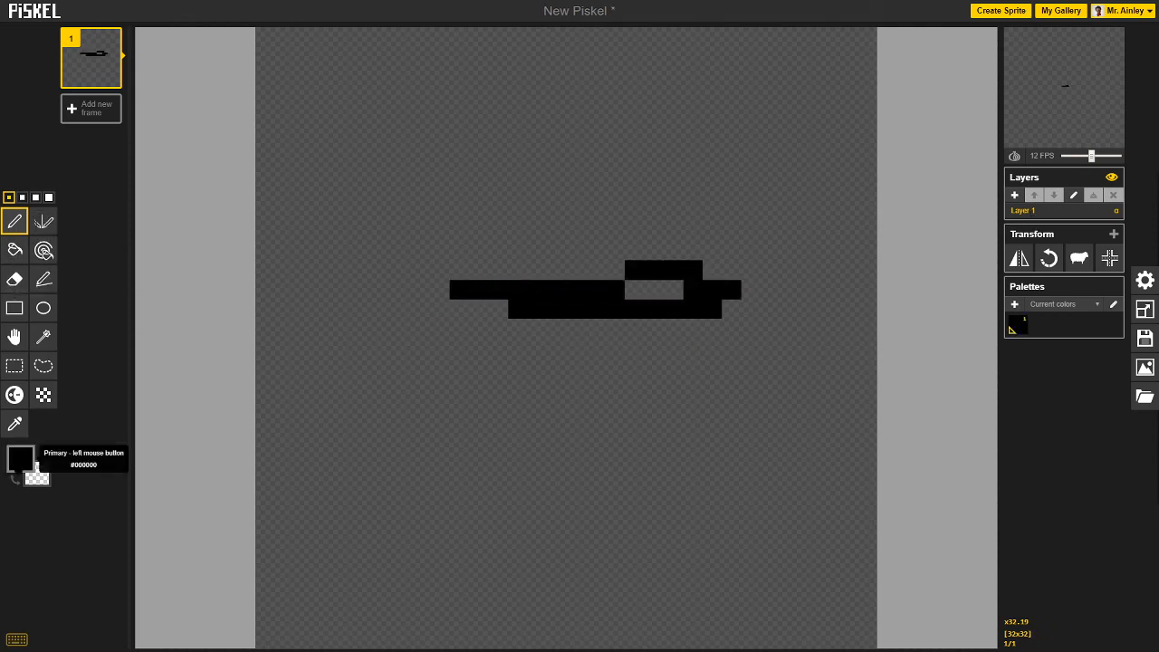
pyautogui.click(20, 458)
pyautogui.click(122, 482)
pyautogui.moveTo(460, 170); pyautogui.dragTo(616, 446)
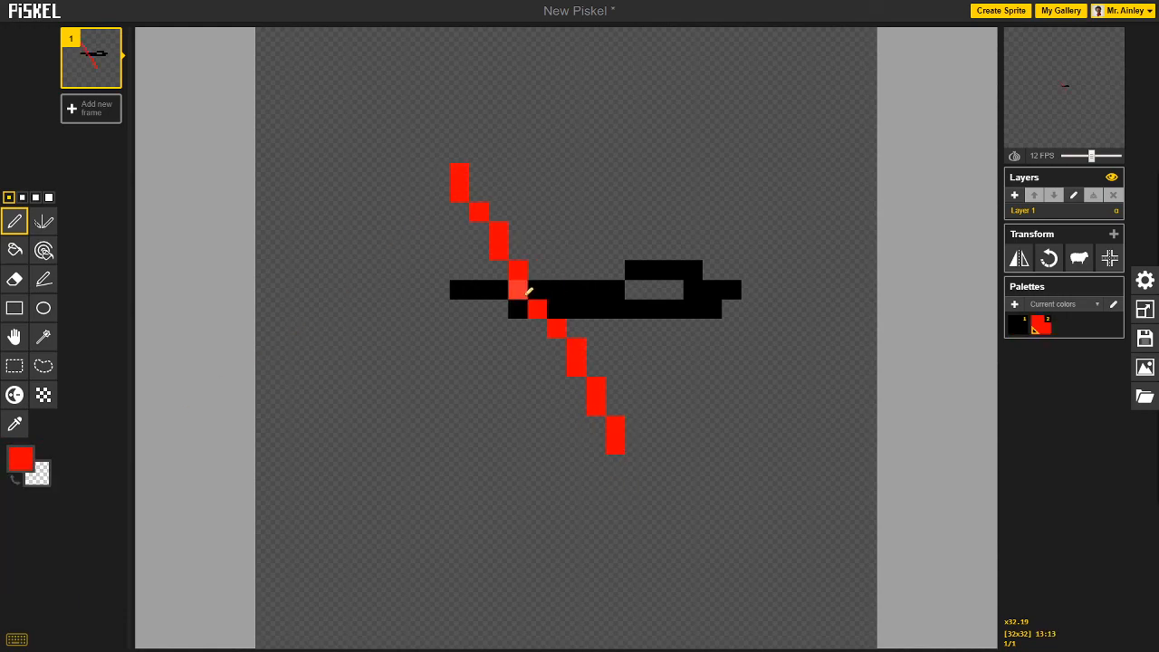
pyautogui.click(523, 295)
pyautogui.hotkey('ctrl', 'z')
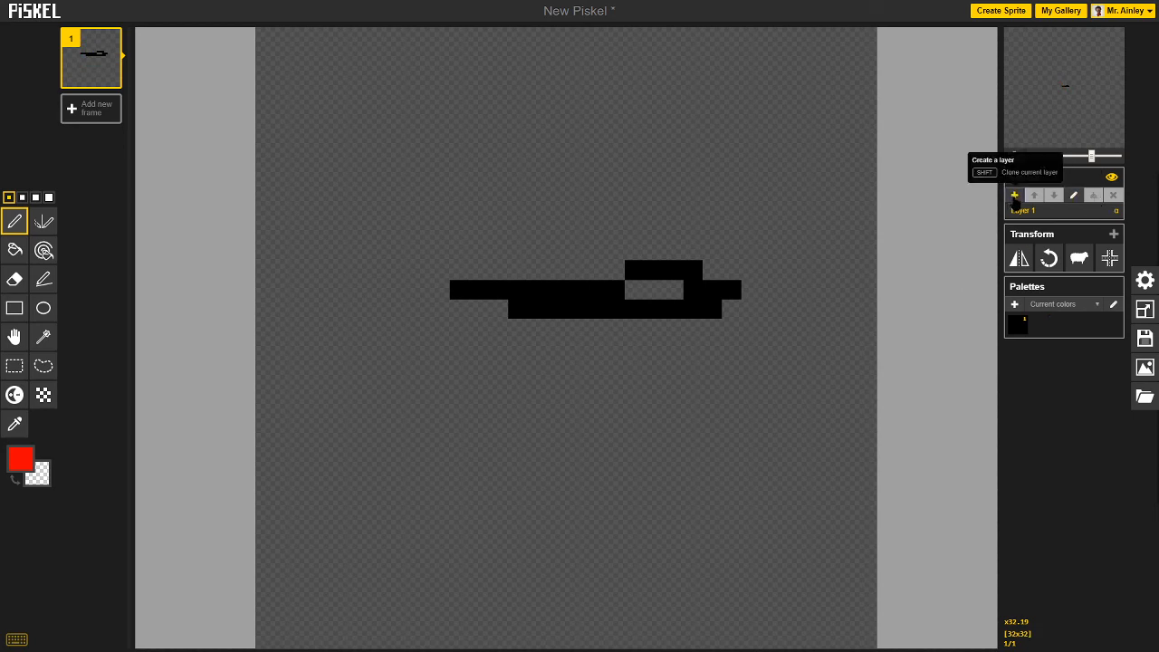
# Add a second layer with a red diagonal stroke crossing the black scribble, and switch between both layers to compare them.
pyautogui.click(1015, 195)
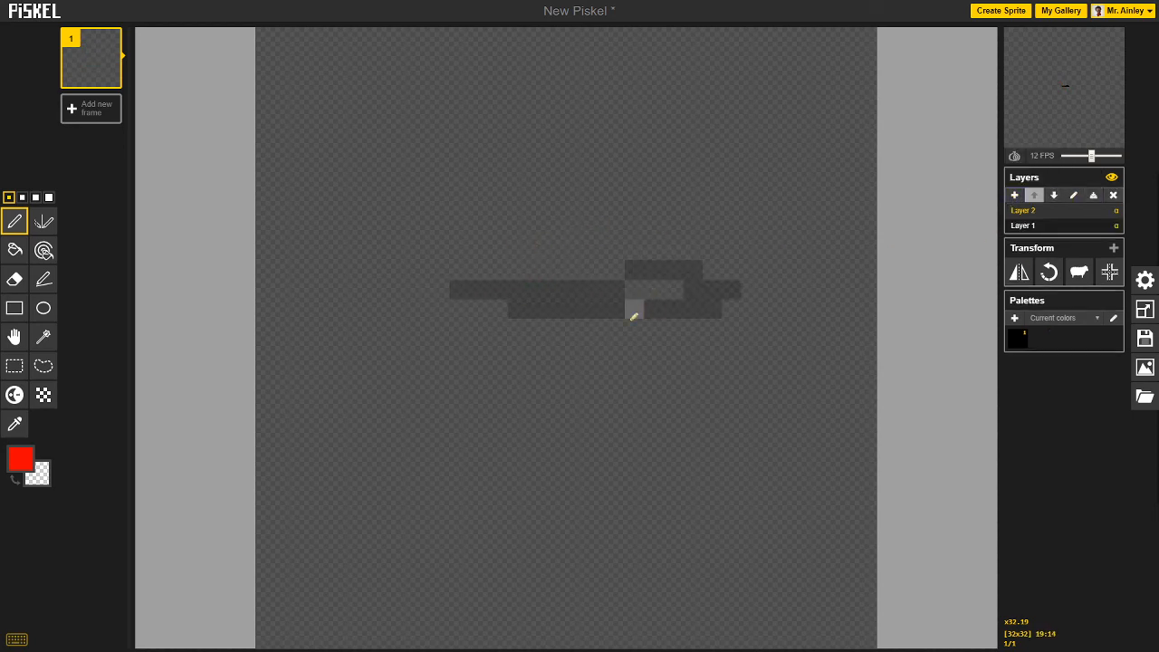
pyautogui.moveTo(499, 222); pyautogui.dragTo(654, 425)
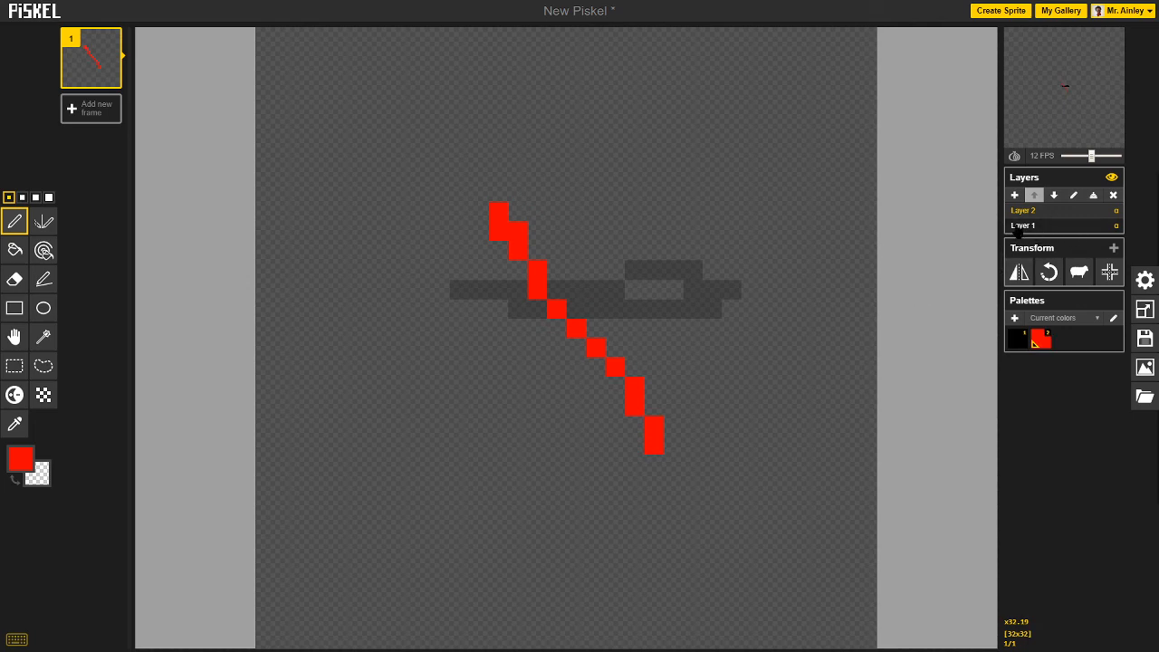
pyautogui.click(1020, 226)
pyautogui.click(1025, 212)
pyautogui.click(1024, 226)
pyautogui.click(1026, 212)
pyautogui.click(1024, 224)
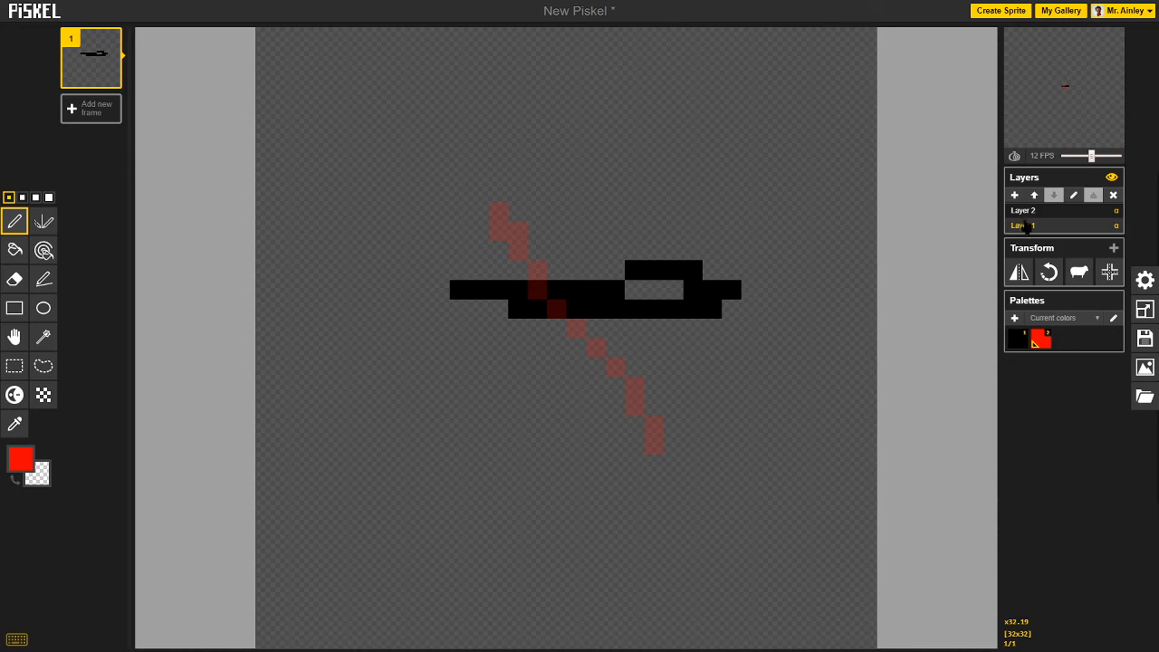
# Enlarge the sprite in the animation preview and alternate between Layer 2 and Layer 1.
pyautogui.moveTo(1069, 43)
pyautogui.click(1069, 73)
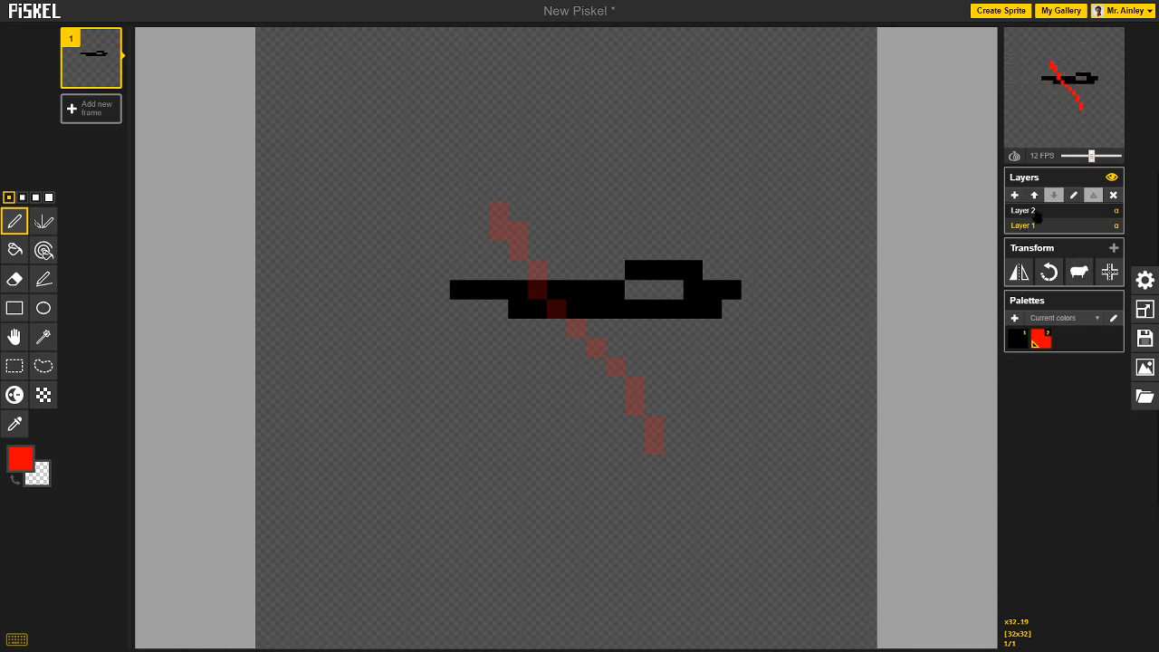
pyautogui.click(1031, 210)
pyautogui.click(1030, 225)
pyautogui.click(1031, 210)
pyautogui.click(1025, 225)
# Undo the red stroke, the added second layer and the black scribble to clear the canvas.
pyautogui.hotkey('ctrl', 'z')
pyautogui.hotkey('ctrl', 'z')
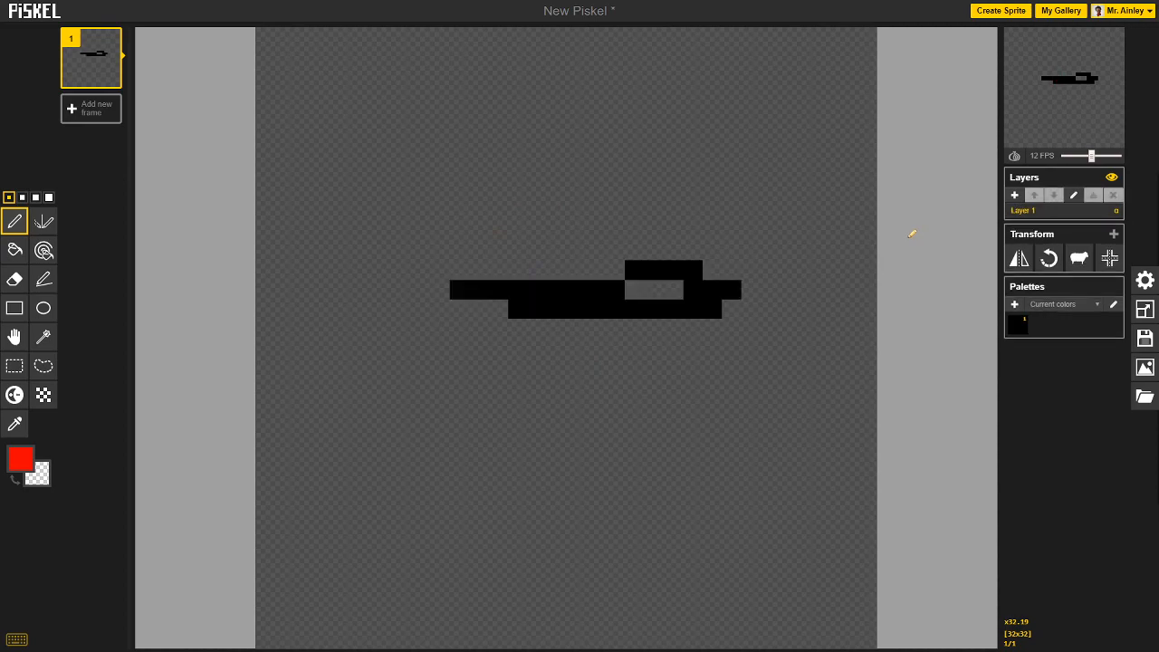
pyautogui.hotkey('ctrl', 'z')
# Rename Layer 1 as Background.
pyautogui.click(1072, 195)
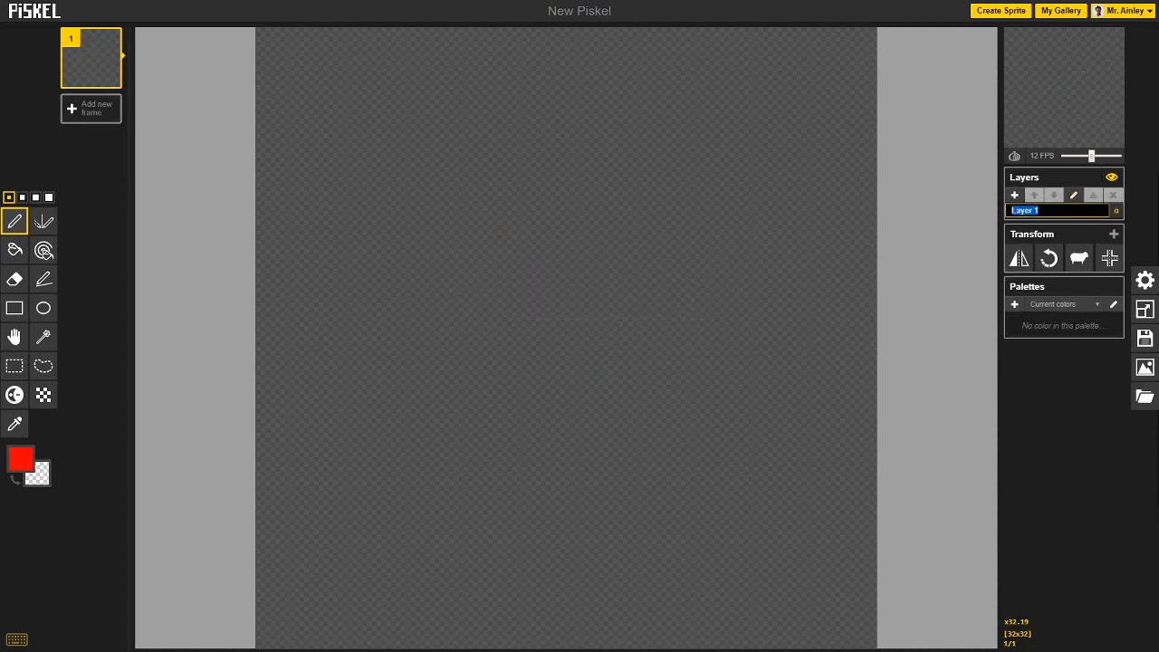
pyautogui.write('Background')
pyautogui.press('Return')
# Add a new layer above Background and name it Legs.
pyautogui.click(1015, 197)
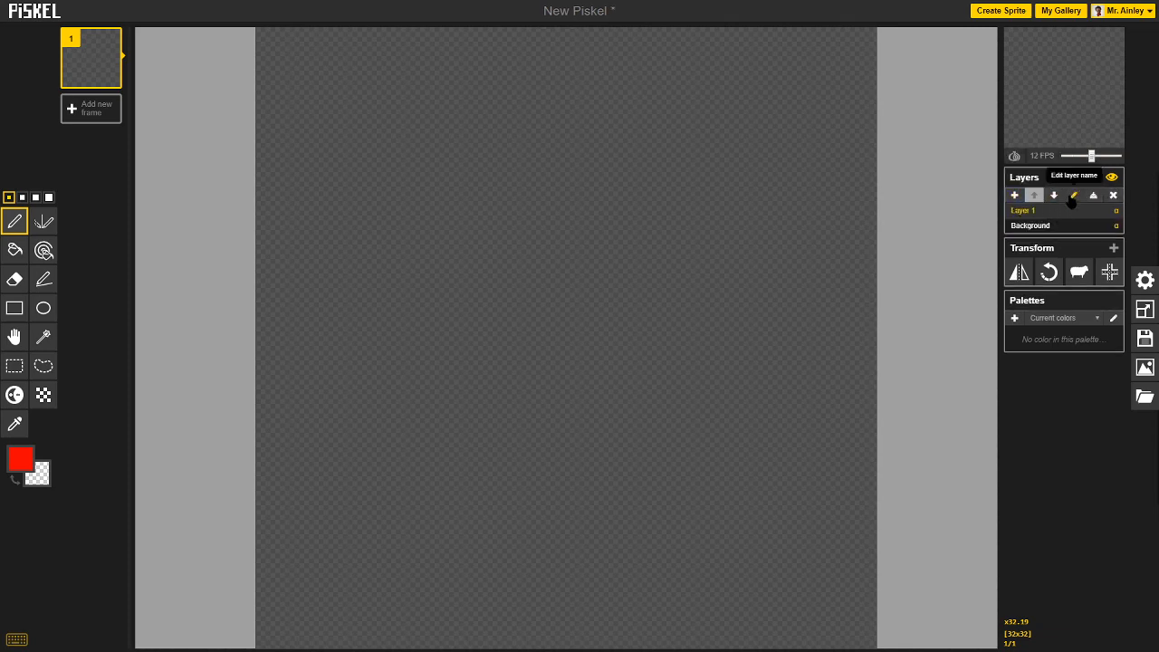
pyautogui.click(1074, 195)
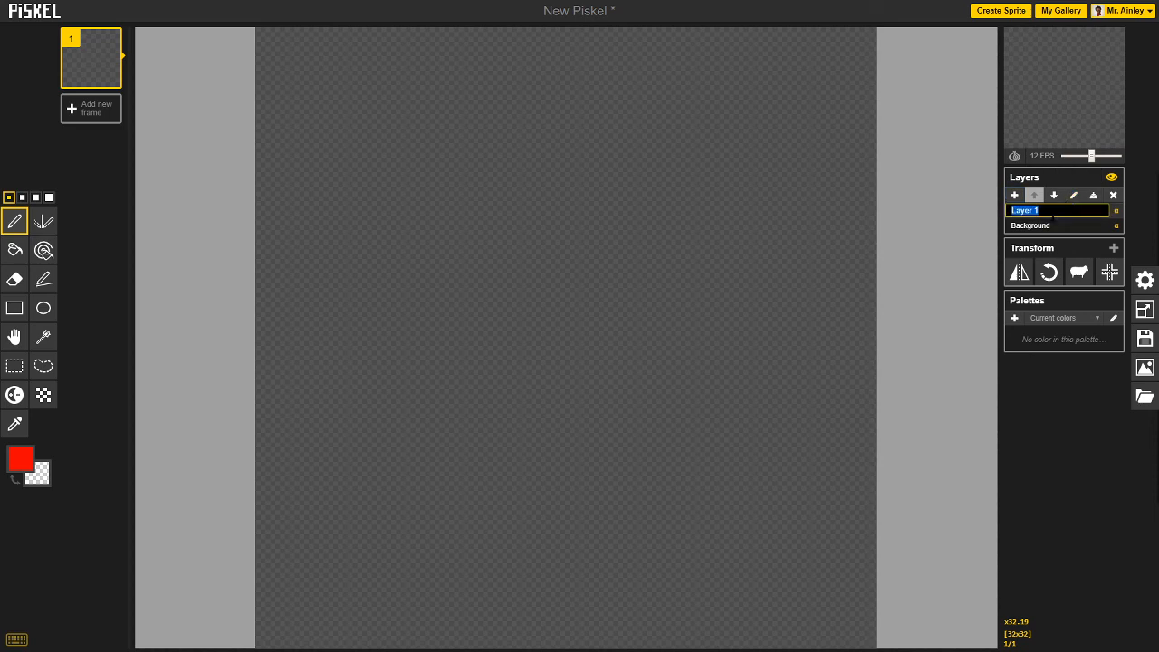
pyautogui.write('Legs')
pyautogui.press('Return')
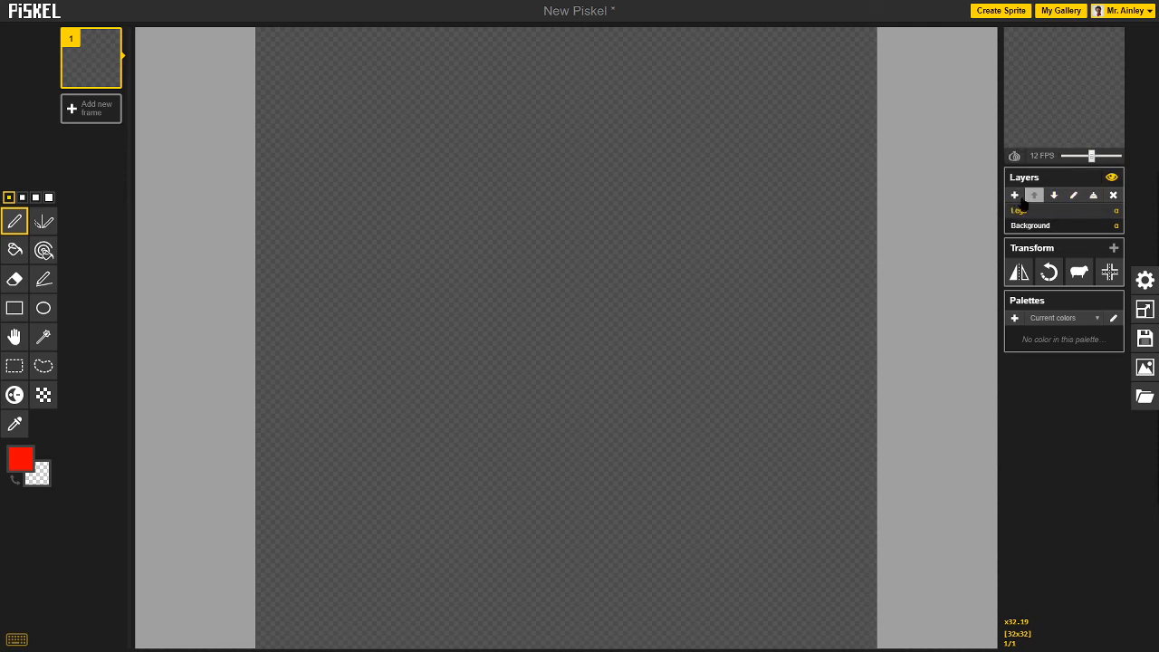
# Add a new layer above Legs and name it Body.
pyautogui.click(1014, 194)
pyautogui.click(1073, 195)
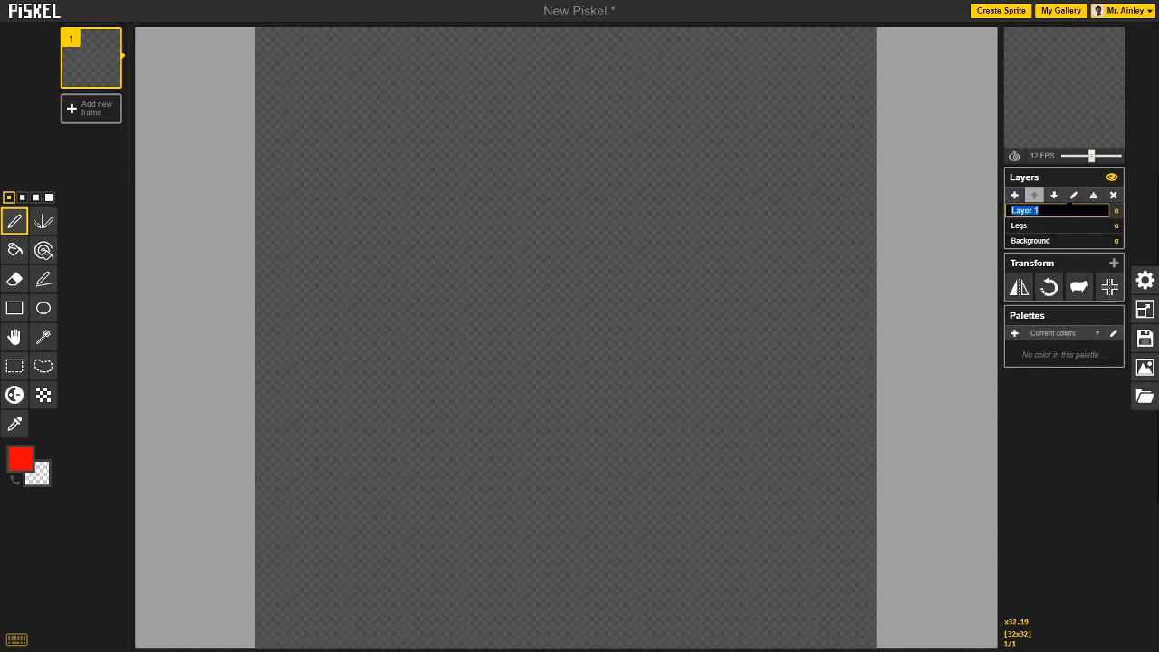
pyautogui.write('Body')
pyautogui.press('Return')
# Add a new layer above Body and name it Arms.
pyautogui.click(1014, 195)
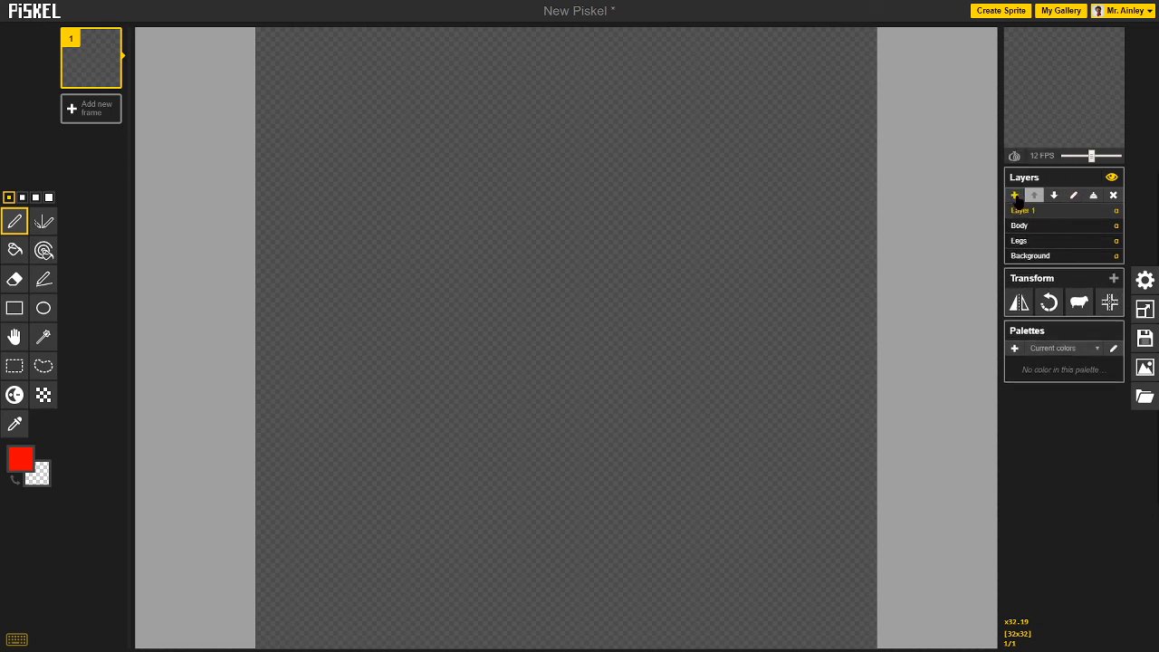
pyautogui.click(1073, 197)
pyautogui.write('Arms')
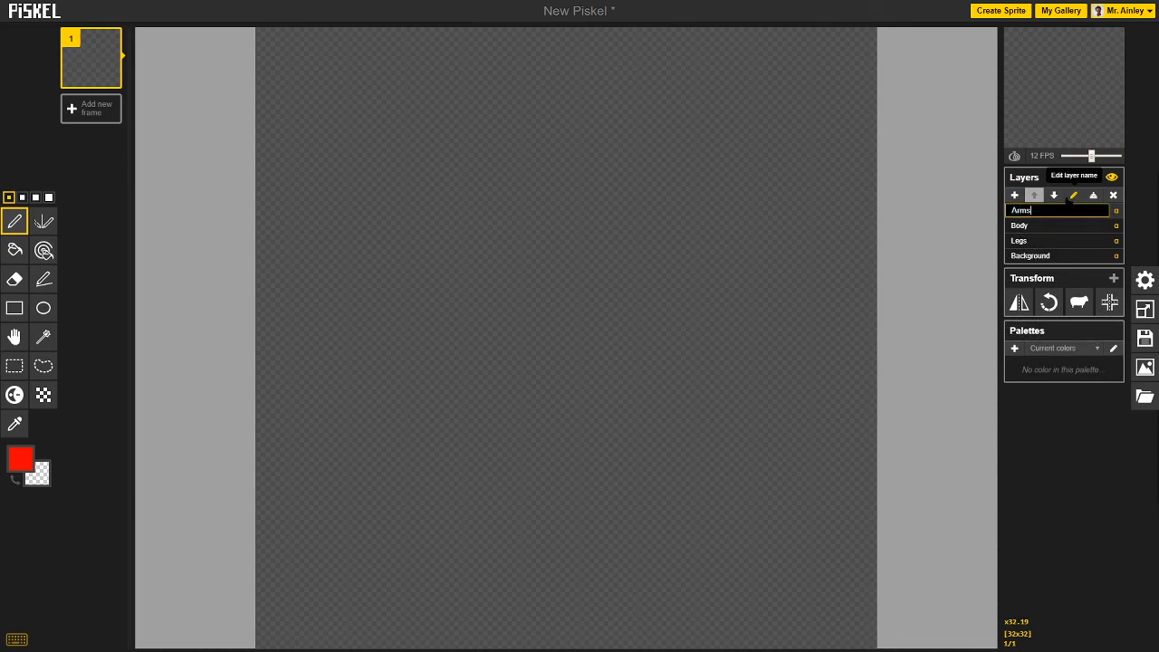
pyautogui.press('Return')
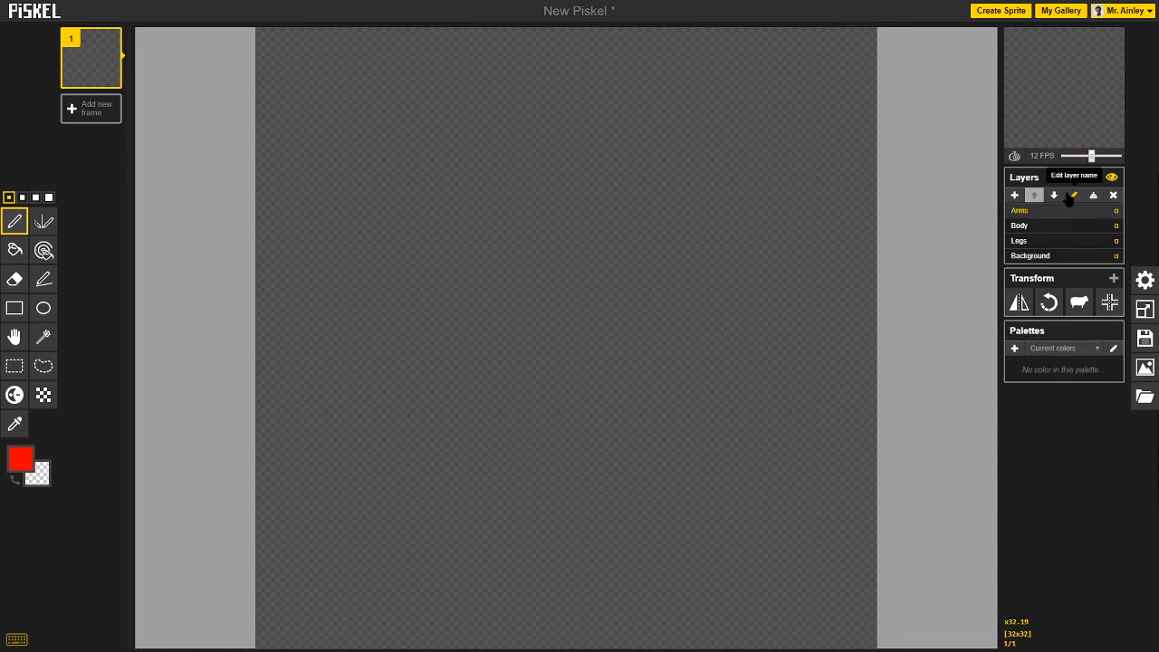
# Add a new layer above Arms and name it Head.
pyautogui.click(1015, 196)
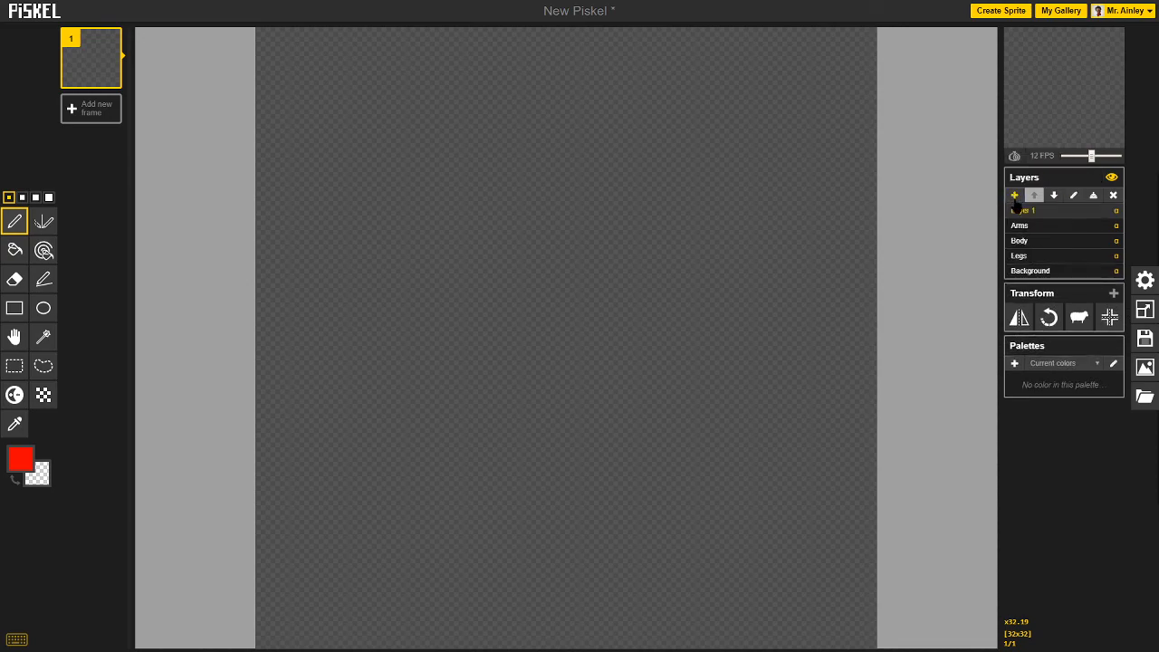
pyautogui.click(1074, 196)
pyautogui.write('Head')
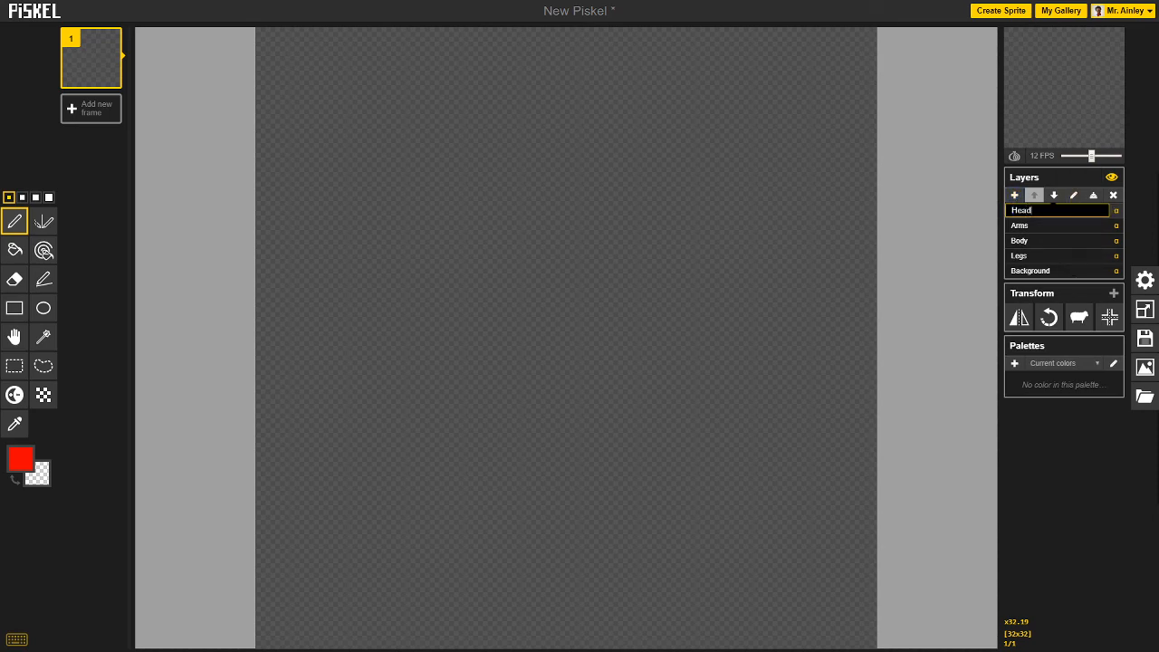
pyautogui.press('Return')
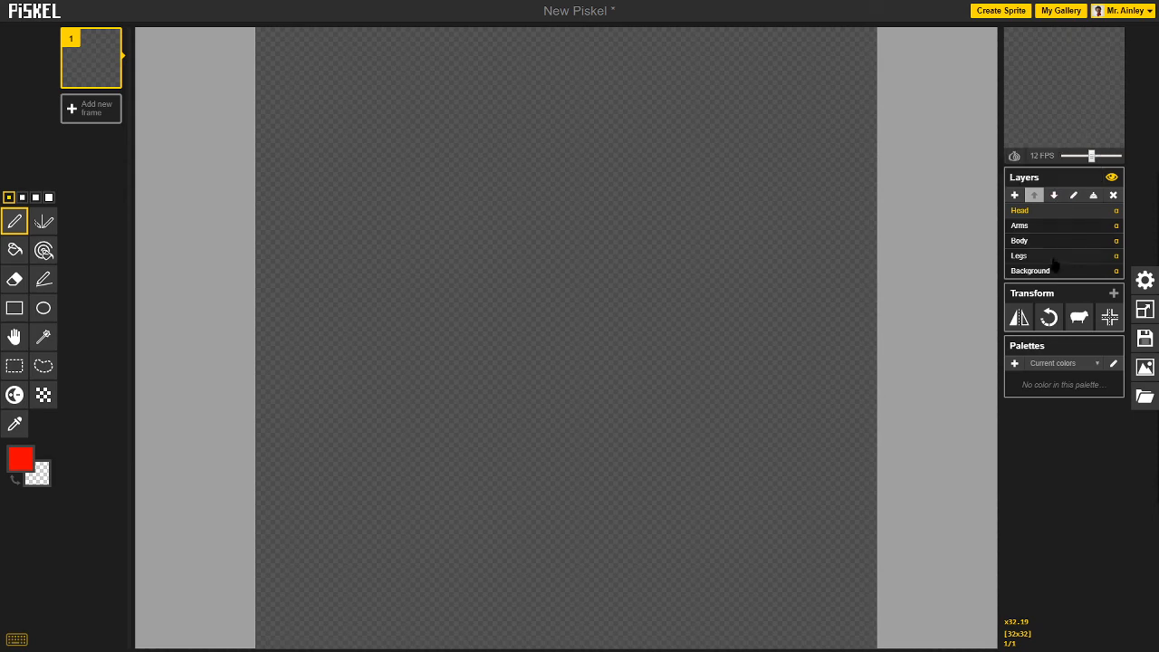
# Go through the layers from Background up to Head and back down to review their stacking order.
pyautogui.click(1033, 270)
pyautogui.click(1033, 255)
pyautogui.click(1032, 240)
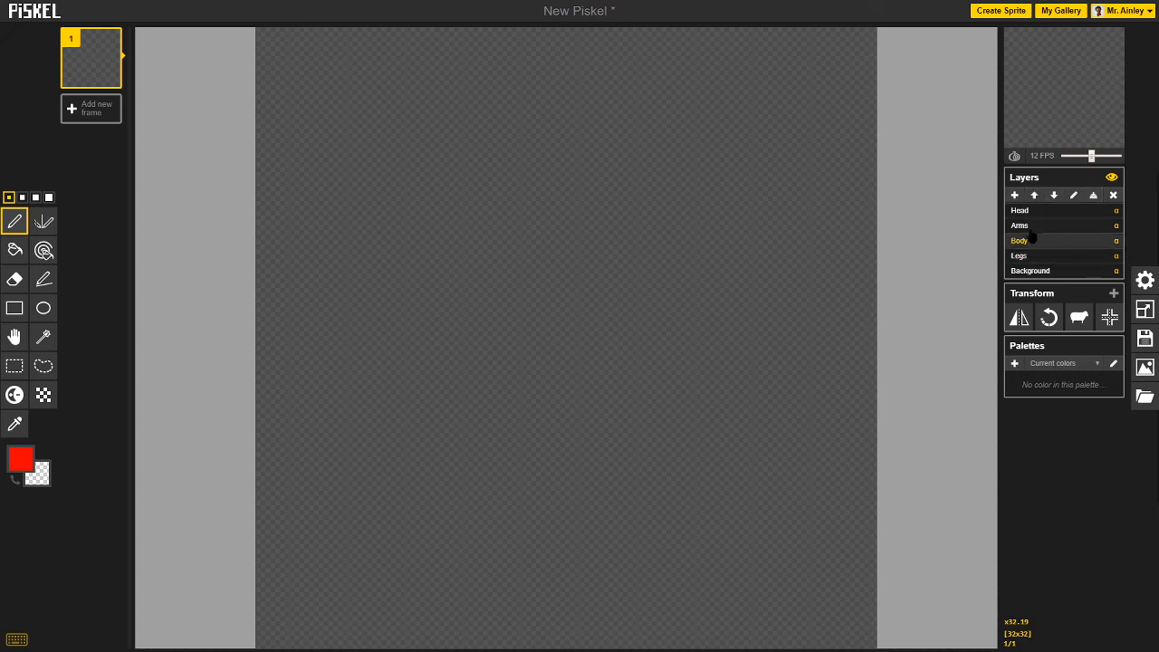
pyautogui.click(1030, 223)
pyautogui.click(1030, 211)
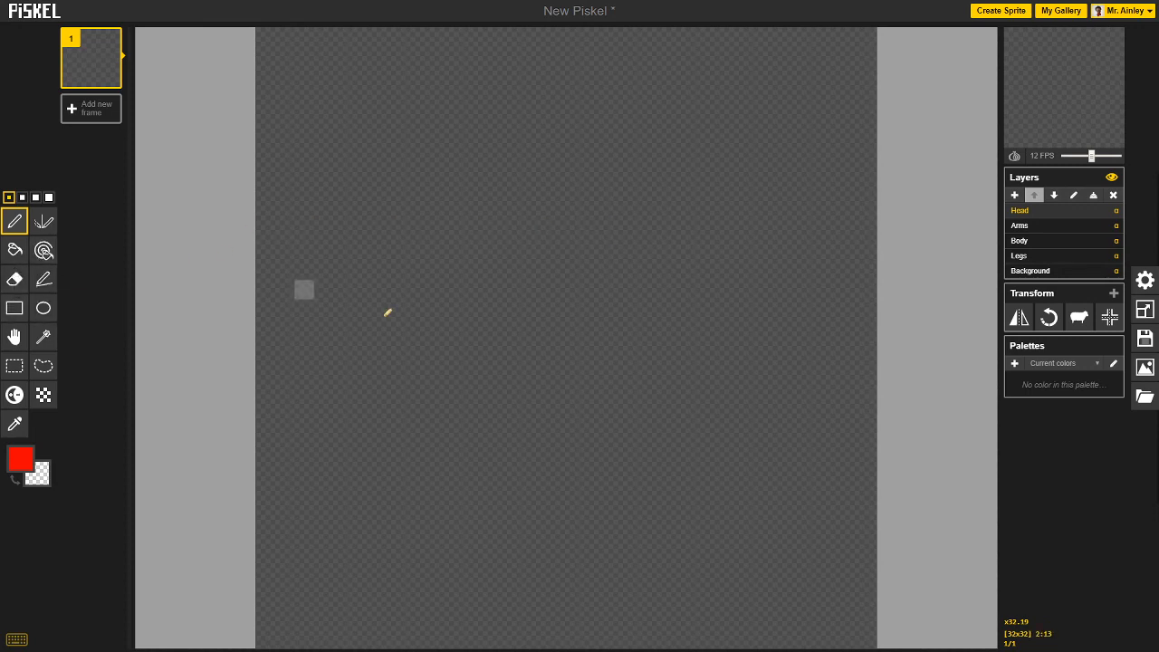
pyautogui.click(1048, 241)
pyautogui.click(1041, 257)
pyautogui.click(1040, 272)
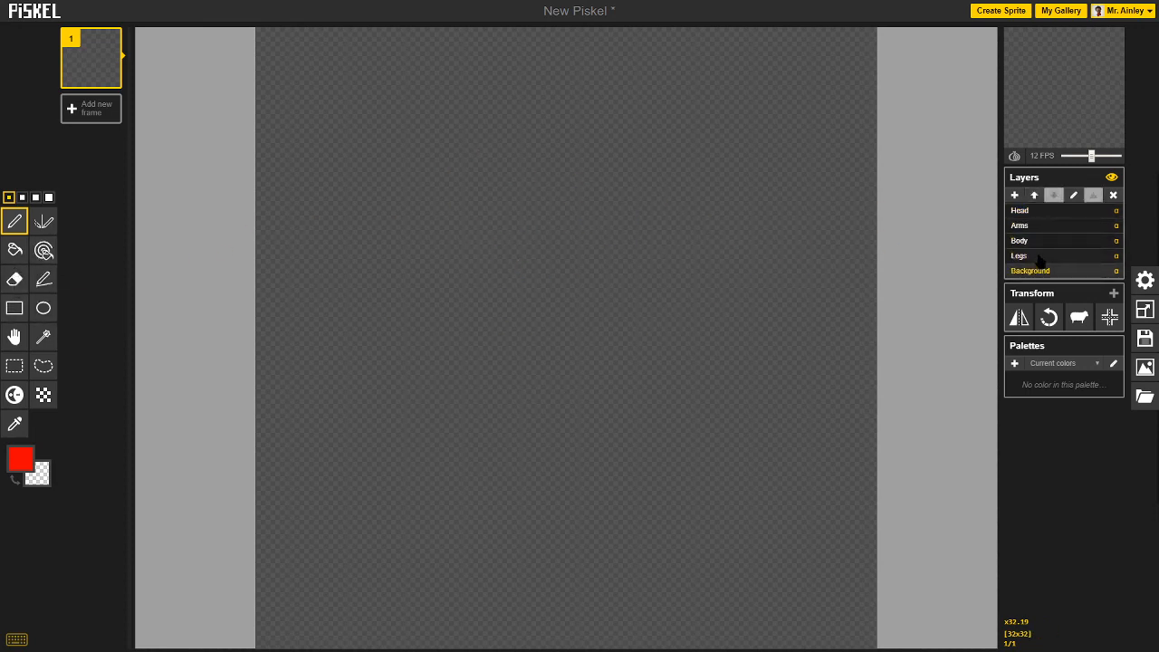
pyautogui.click(1038, 257)
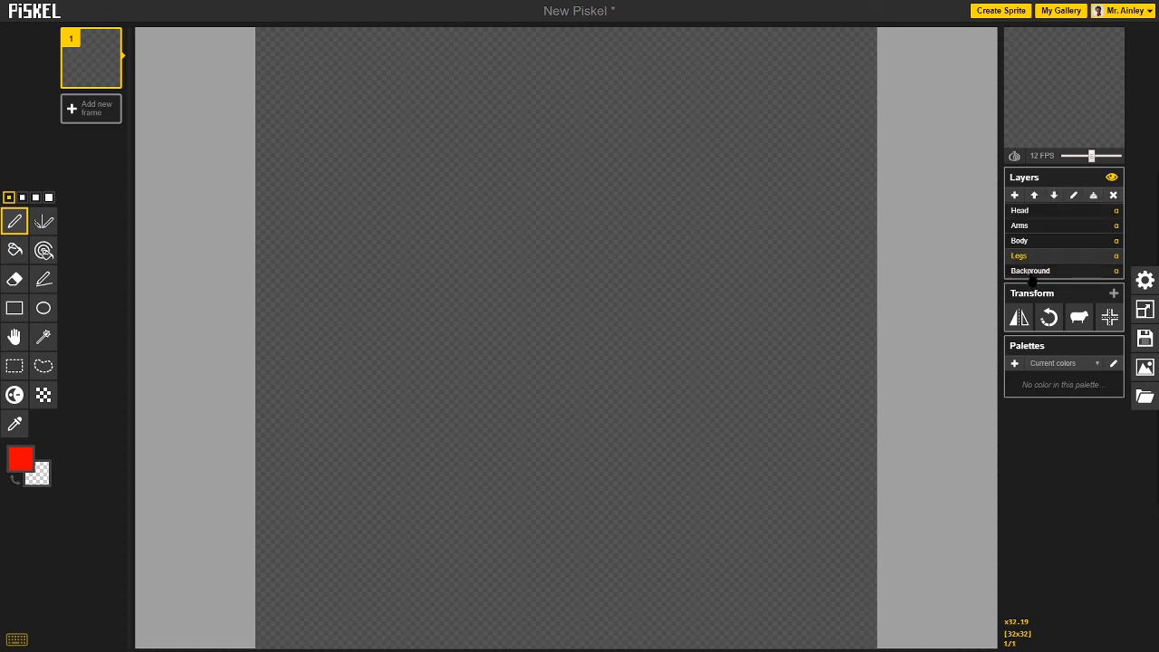
# On the Background layer, draw a full-width brown rectangle across the lower part of the canvas and fill it with brown.
pyautogui.click(1032, 274)
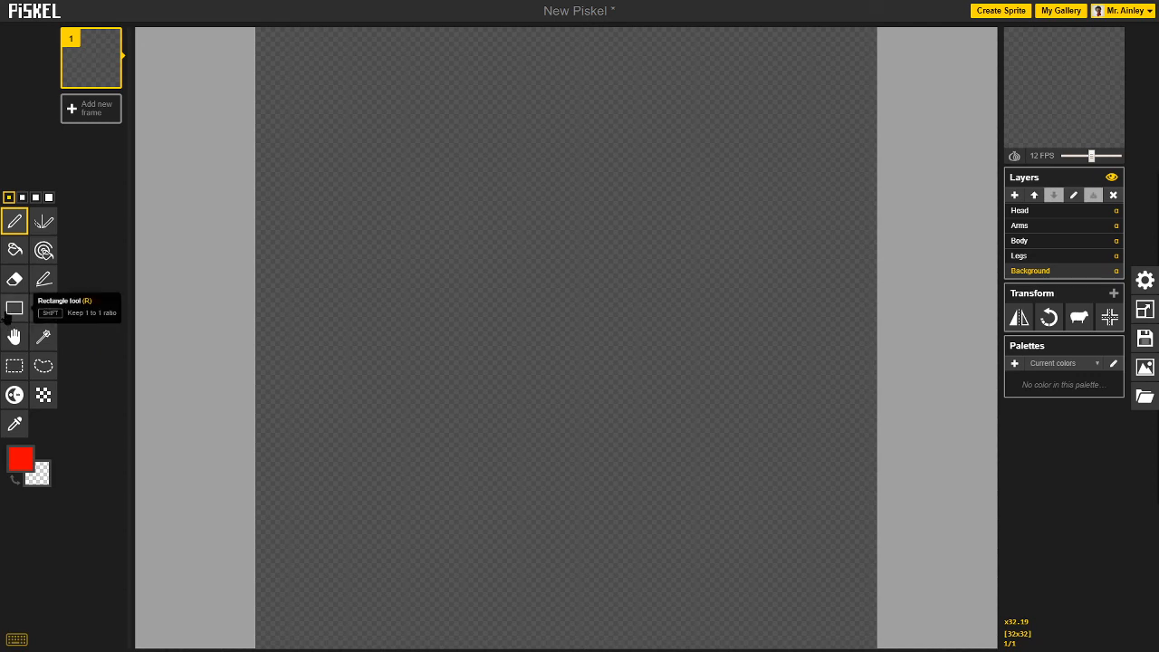
pyautogui.click(14, 309)
pyautogui.click(20, 460)
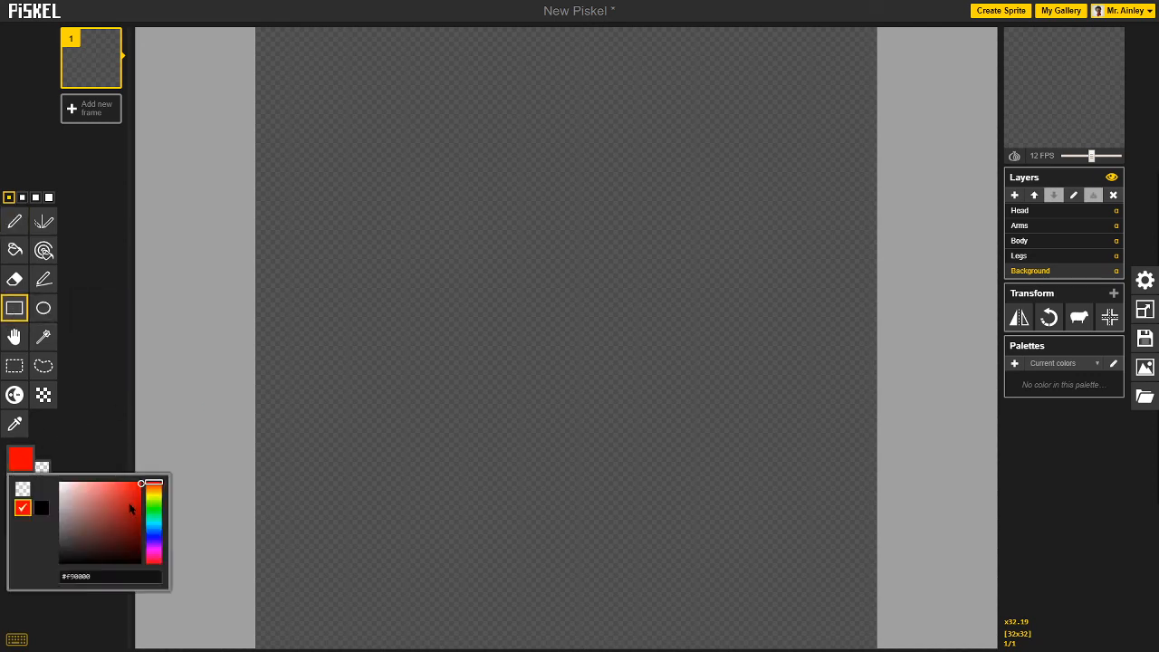
pyautogui.moveTo(151, 496)
pyautogui.mouseDown()
pyautogui.moveTo(152, 529)
pyautogui.moveTo(157, 518)
pyautogui.moveTo(135, 503)
pyautogui.moveTo(141, 527)
pyautogui.mouseUp()
pyautogui.moveTo(265, 401); pyautogui.dragTo(873, 639)
pyautogui.click(14, 251)
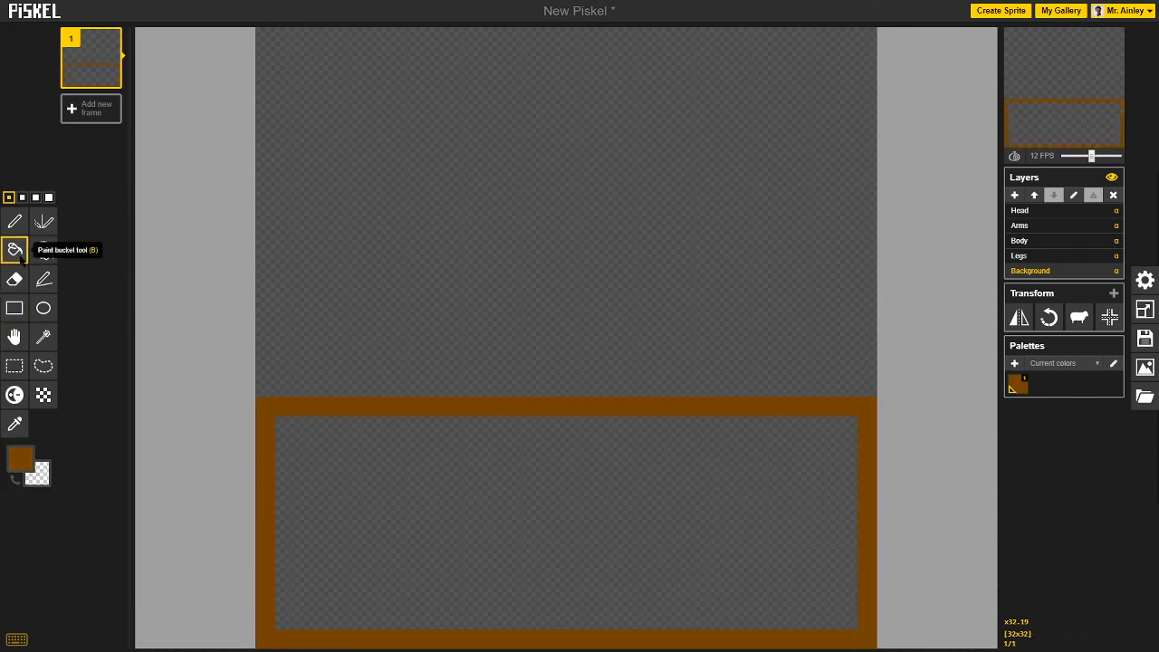
pyautogui.click(381, 498)
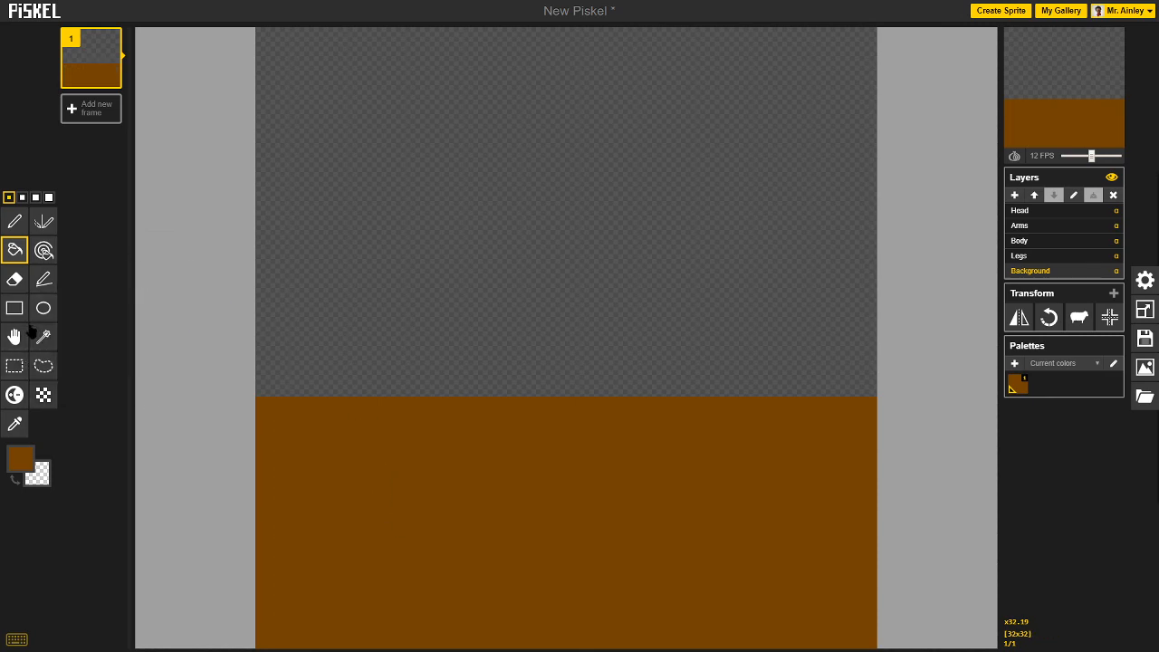
# Fill the empty area above the brown ground with bright sky blue.
pyautogui.click(20, 458)
pyautogui.moveTo(154, 517); pyautogui.dragTo(156, 525)
pyautogui.click(139, 482)
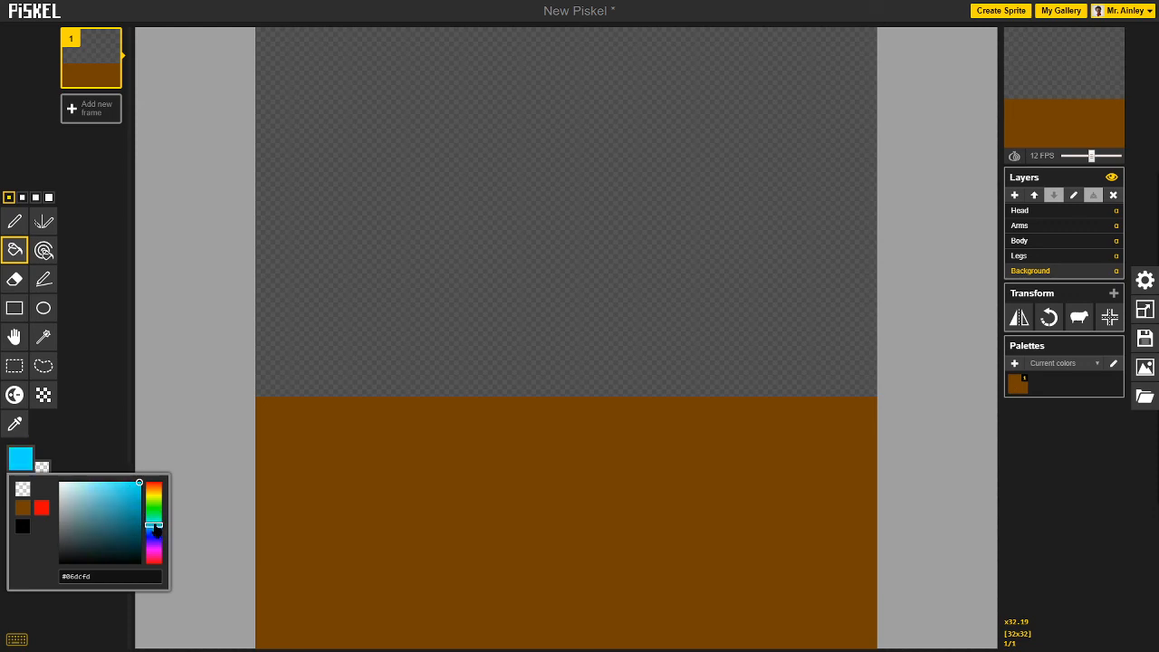
pyautogui.click(257, 368)
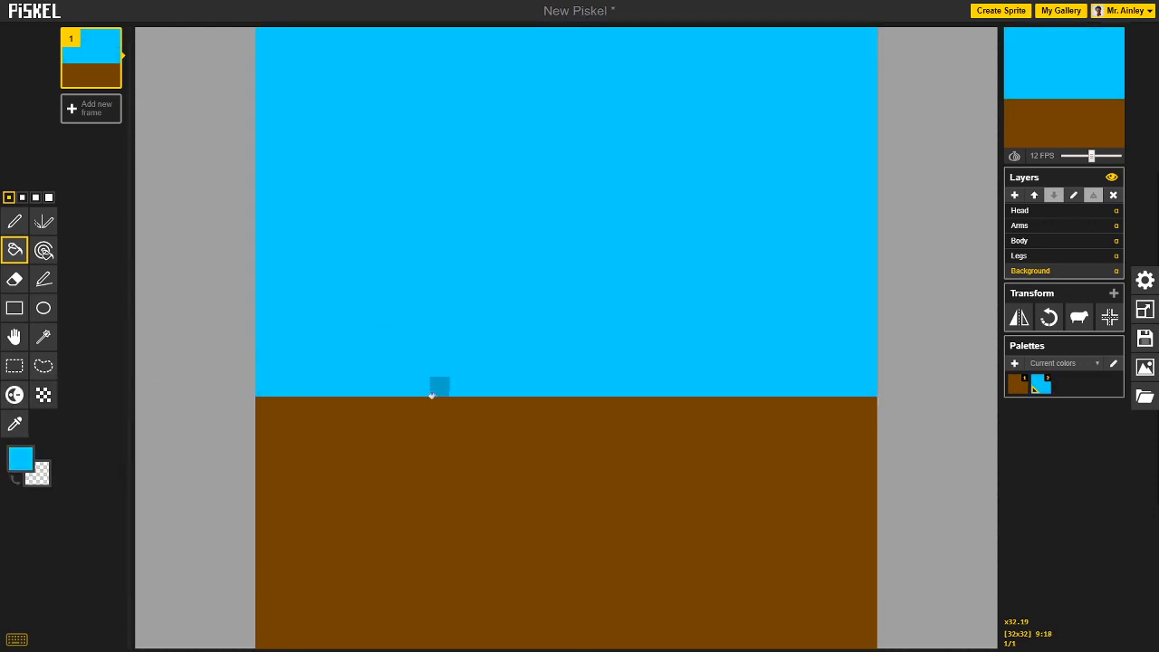
# Draw a two-pixel-wide tree trunk rising from the ground near the canvas's left side and recolour it dark brown #3c2500.
pyautogui.click(15, 224)
pyautogui.click(20, 459)
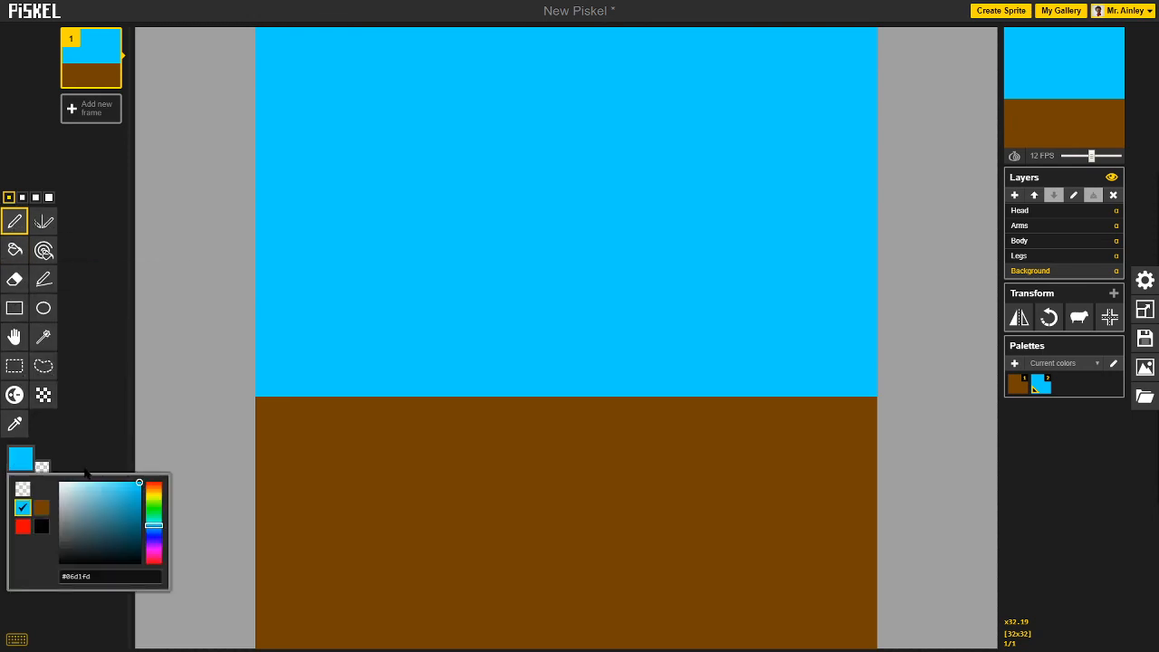
pyautogui.moveTo(156, 518)
pyautogui.mouseDown()
pyautogui.moveTo(153, 489)
pyautogui.moveTo(147, 531)
pyautogui.mouseUp()
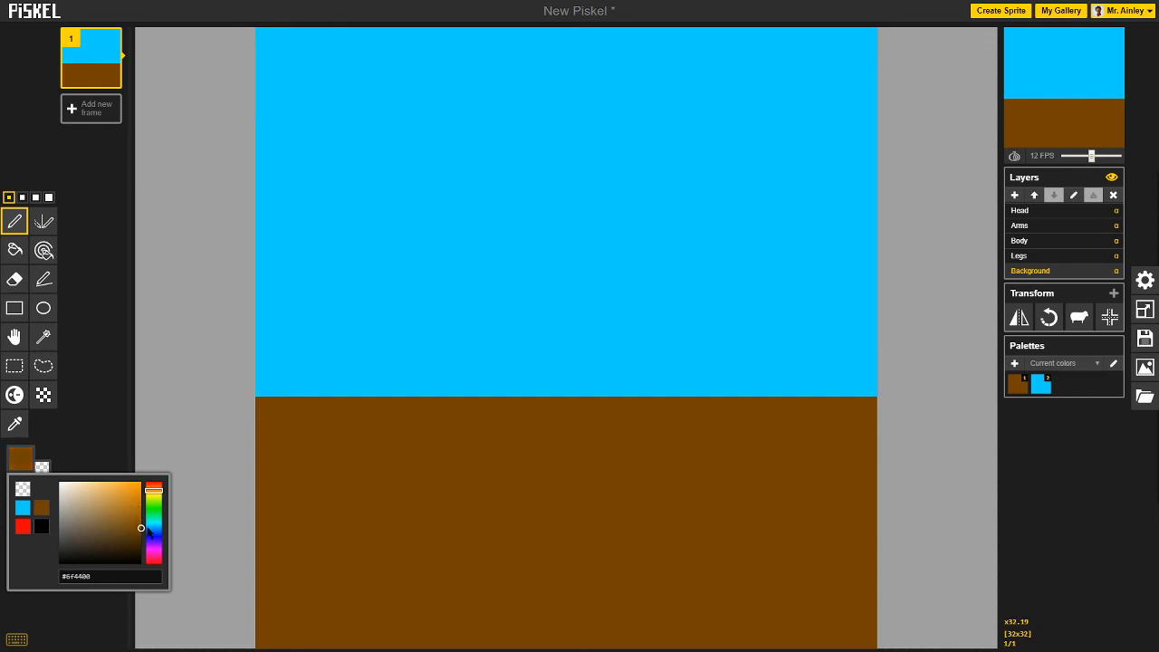
pyautogui.moveTo(331, 399)
pyautogui.mouseDown()
pyautogui.moveTo(335, 330)
pyautogui.moveTo(330, 367)
pyautogui.moveTo(346, 316)
pyautogui.mouseUp()
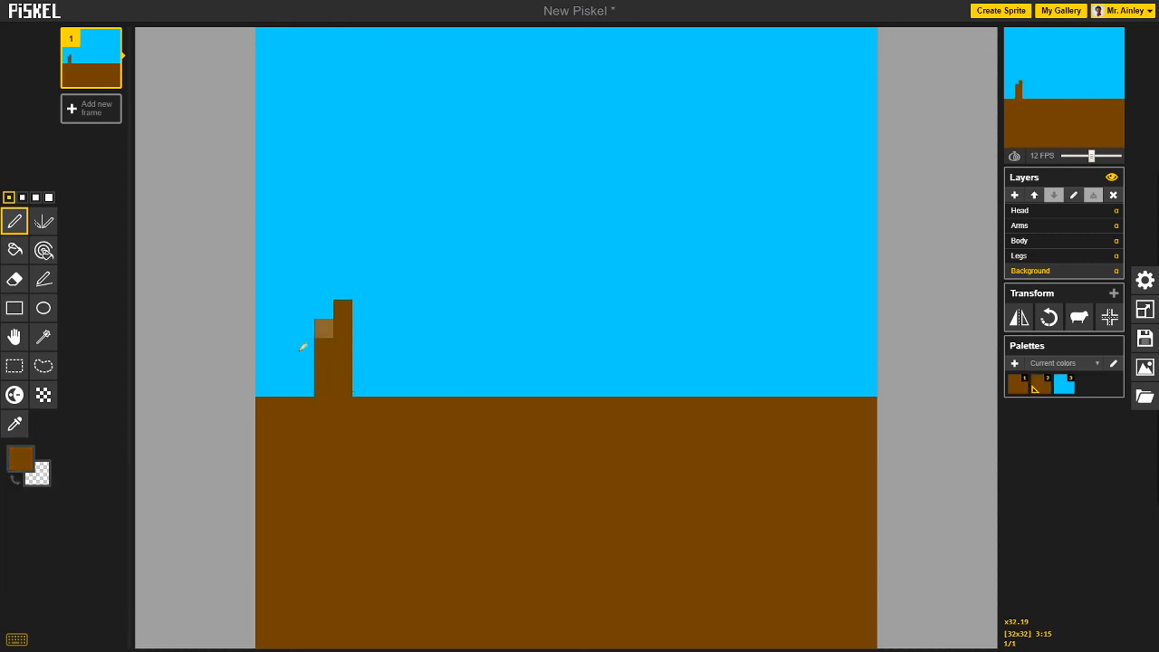
pyautogui.click(20, 458)
pyautogui.moveTo(136, 514); pyautogui.dragTo(141, 549)
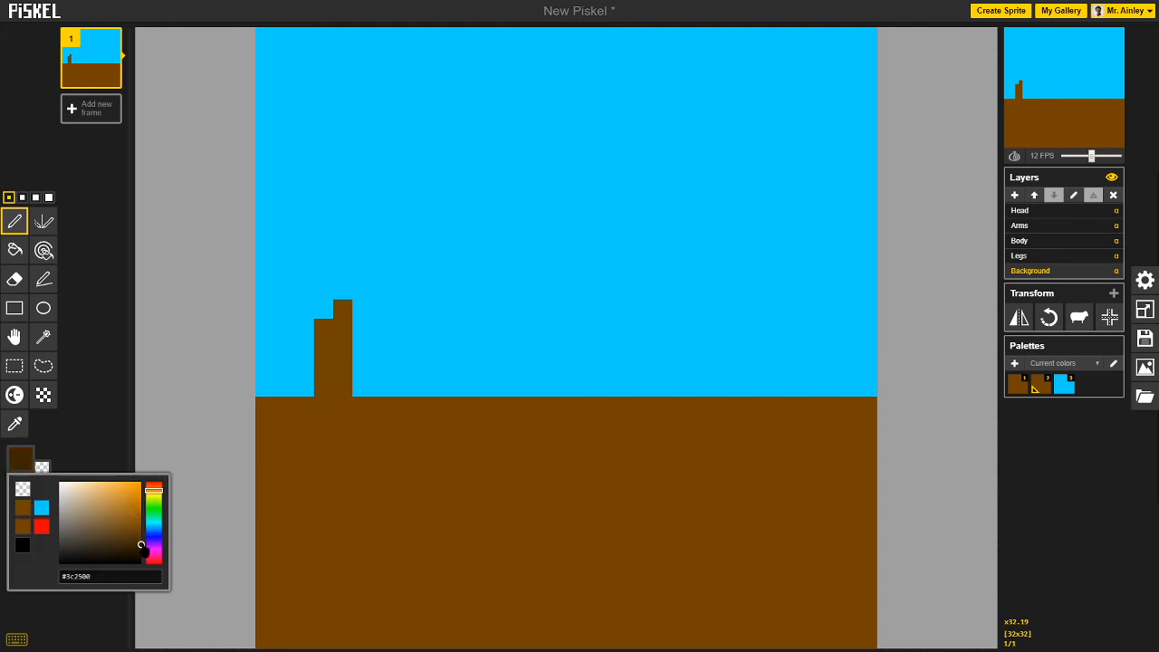
pyautogui.moveTo(323, 384)
pyautogui.mouseDown()
pyautogui.moveTo(327, 336)
pyautogui.moveTo(352, 308)
pyautogui.mouseUp()
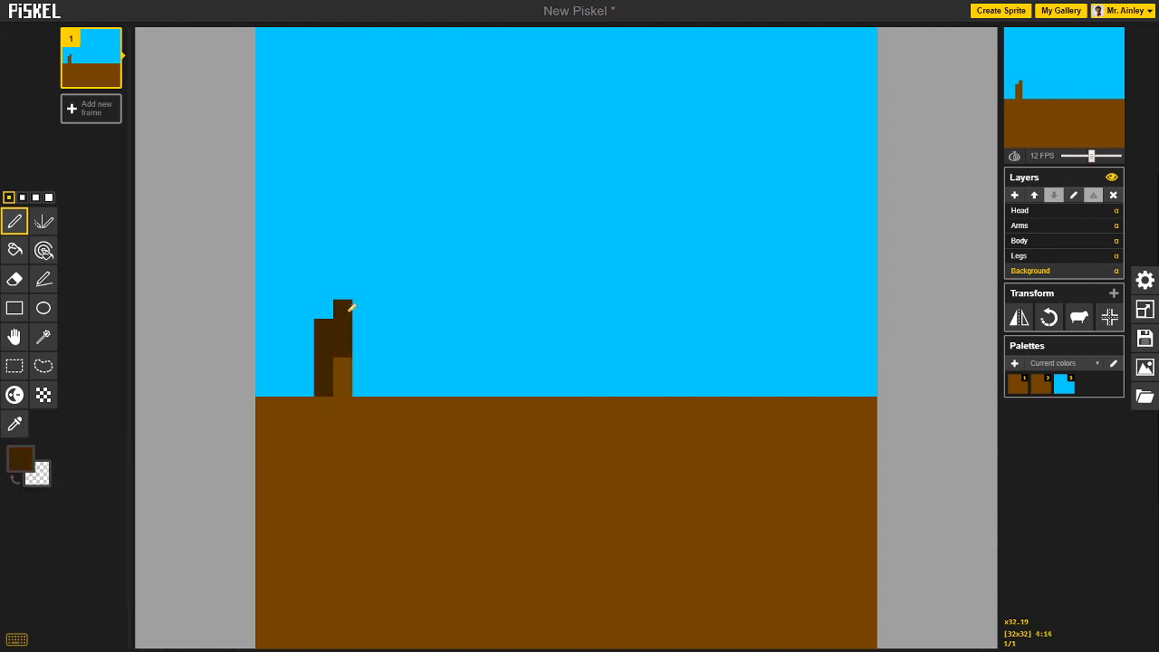
# Add dark brown root pixels around the base of the trunk and draw two diagonal branches forking from its top.
pyautogui.click(302, 422)
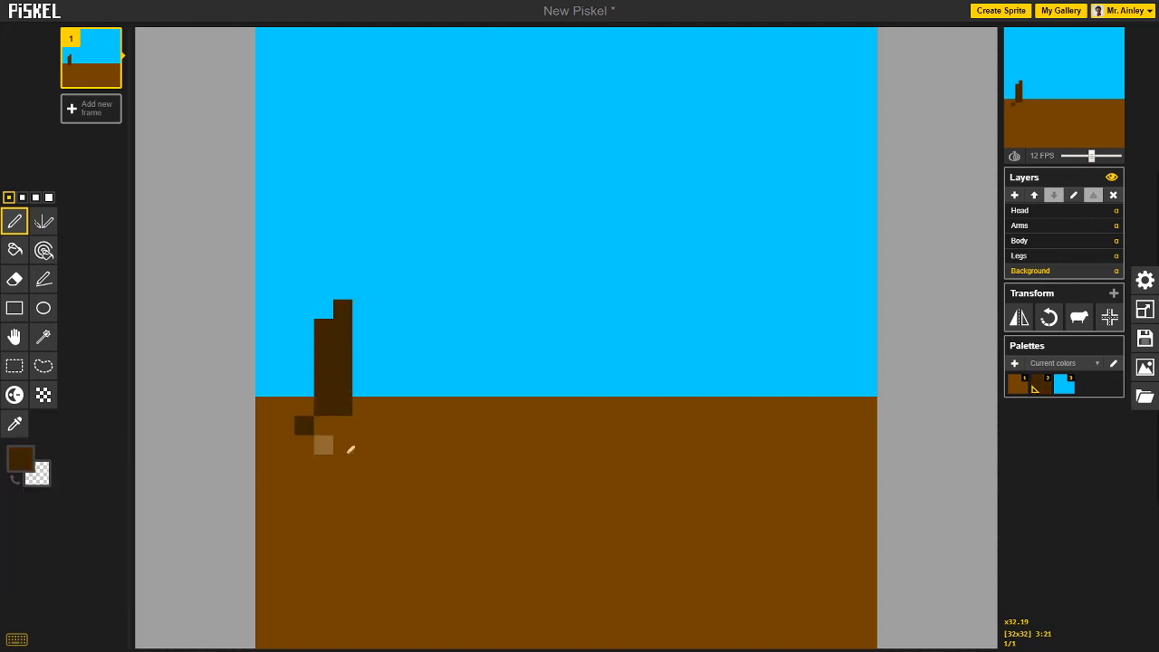
pyautogui.click(301, 450)
pyautogui.click(284, 463)
pyautogui.click(361, 425)
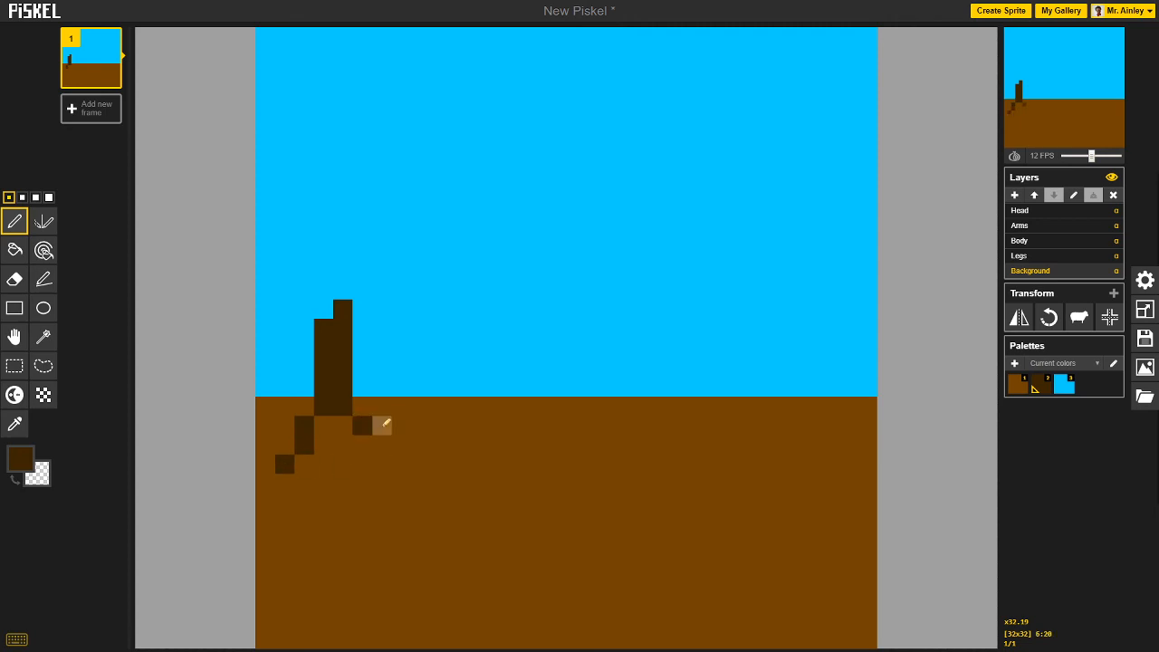
pyautogui.click(381, 425)
pyautogui.click(362, 386)
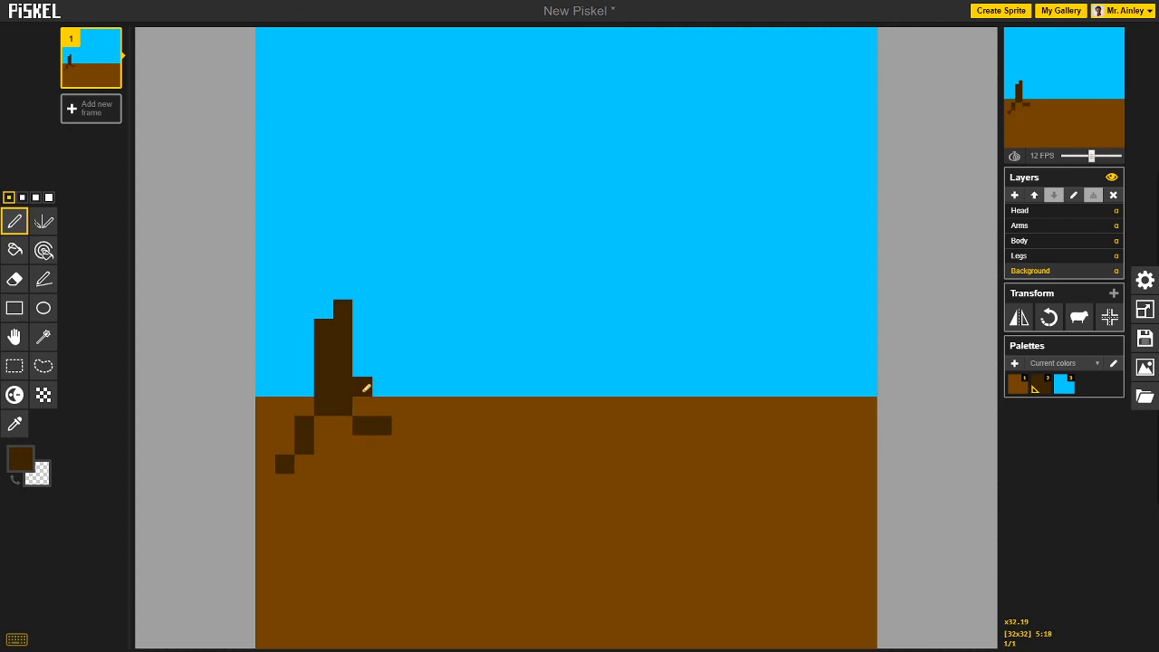
pyautogui.click(328, 308)
pyautogui.moveTo(331, 308)
pyautogui.mouseDown()
pyautogui.moveTo(281, 274)
pyautogui.moveTo(363, 304)
pyautogui.moveTo(440, 211)
pyautogui.mouseUp()
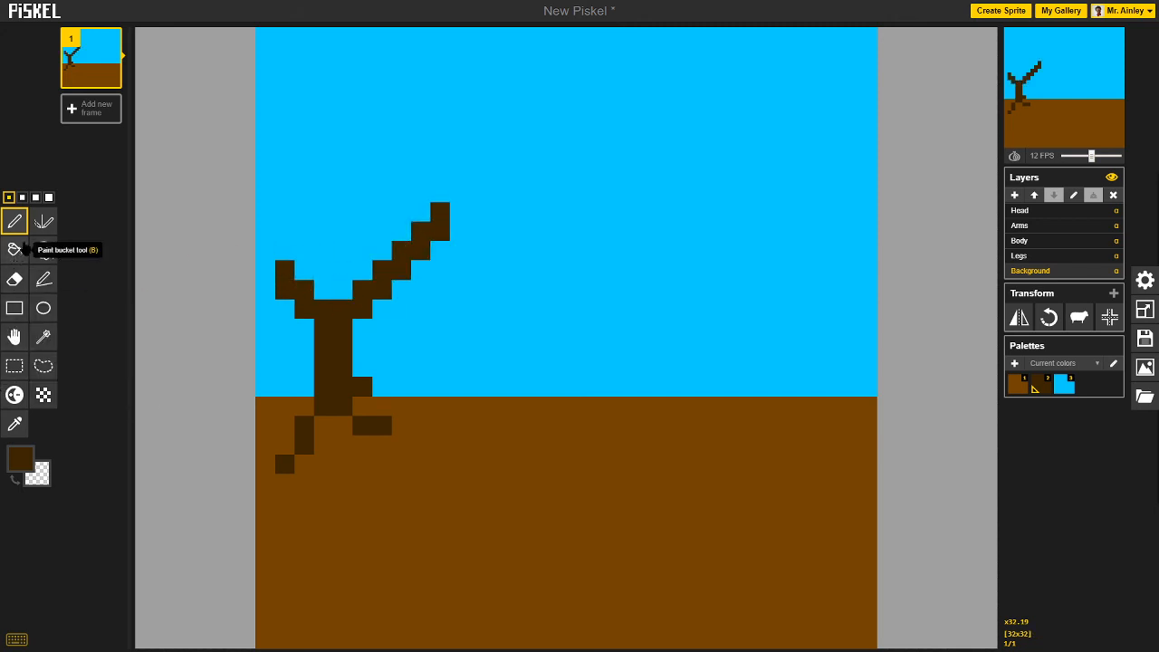
# Paint green #2e7e00 leaf blocks with a 3-pixel pen over the left branch, the trunk's top and beside the right branch.
pyautogui.click(35, 197)
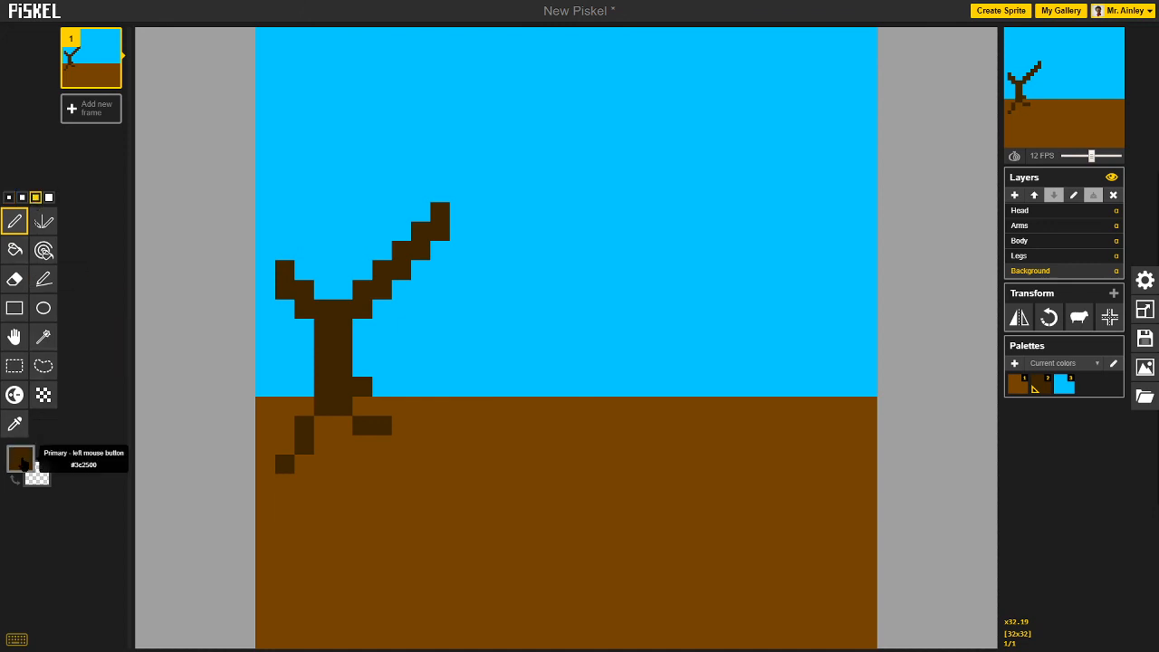
pyautogui.click(20, 458)
pyautogui.click(154, 521)
pyautogui.moveTo(154, 507); pyautogui.dragTo(154, 504)
pyautogui.moveTo(142, 513); pyautogui.dragTo(141, 524)
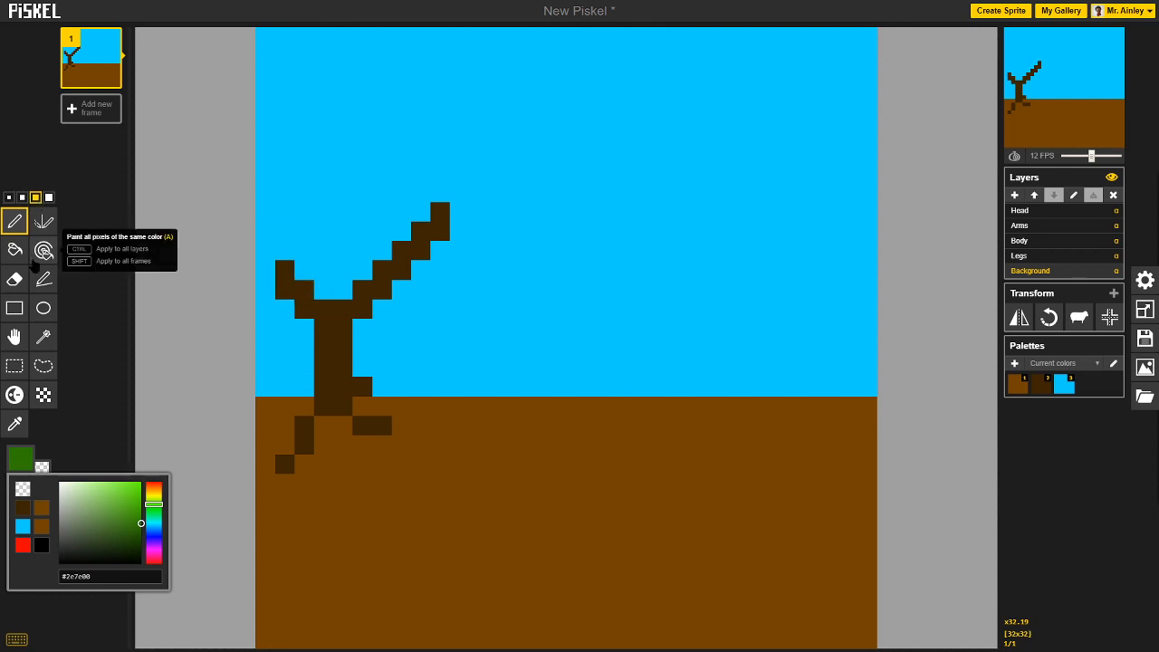
pyautogui.click(42, 309)
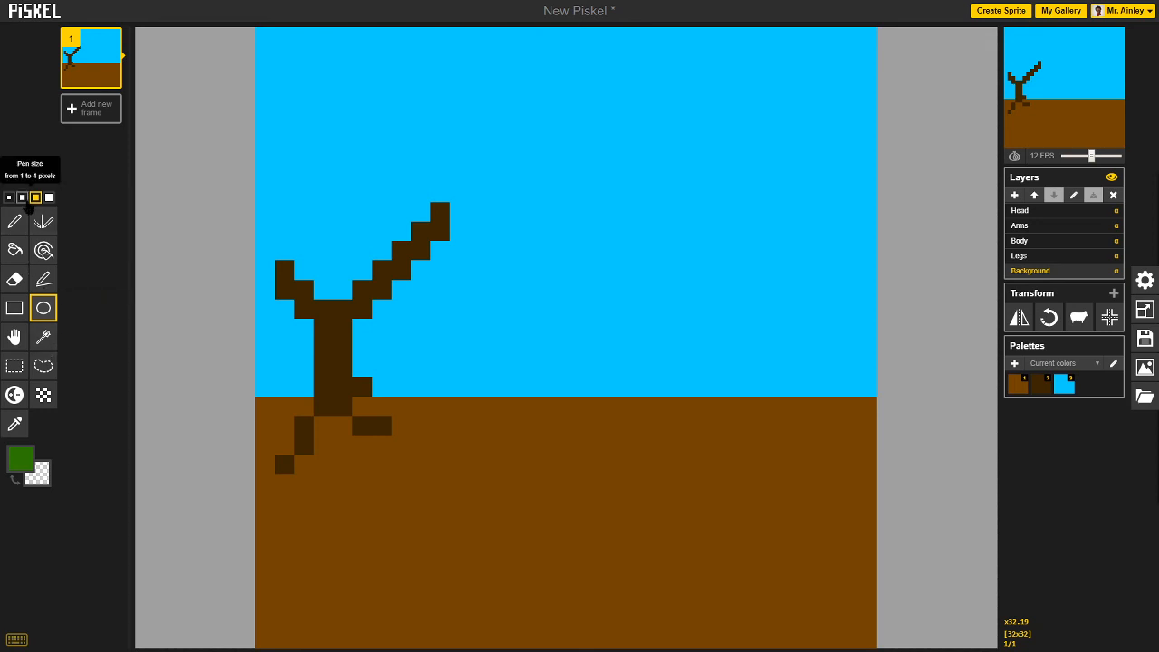
pyautogui.click(14, 222)
pyautogui.click(266, 270)
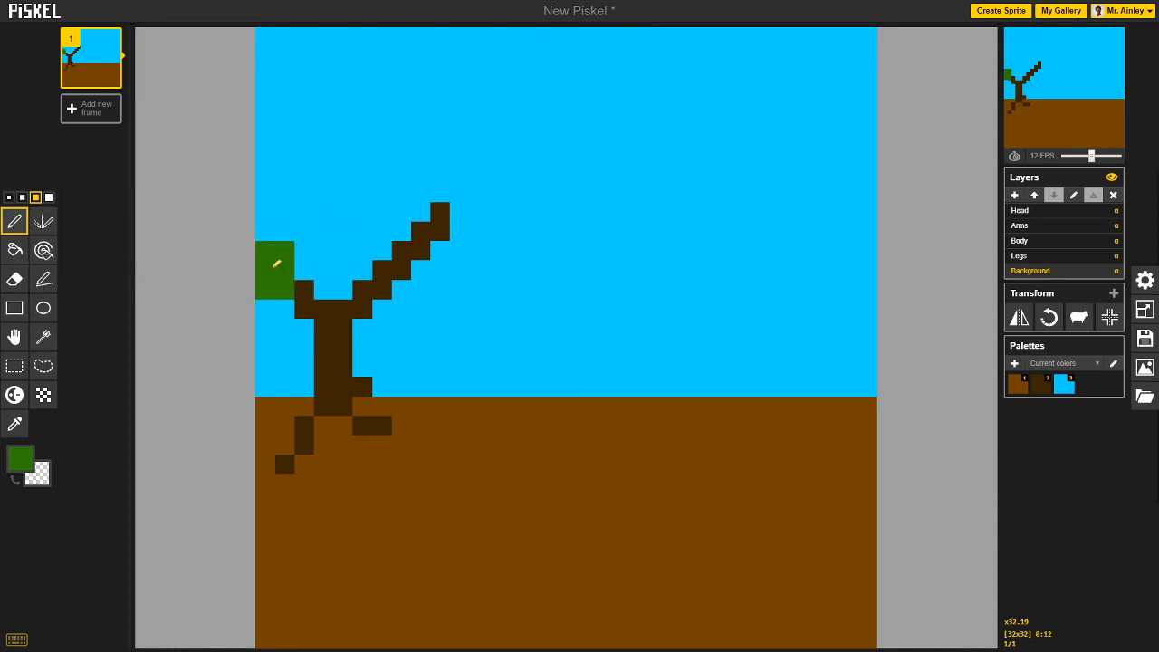
pyautogui.click(304, 231)
pyautogui.click(309, 286)
pyautogui.click(362, 308)
pyautogui.click(381, 270)
pyautogui.click(459, 270)
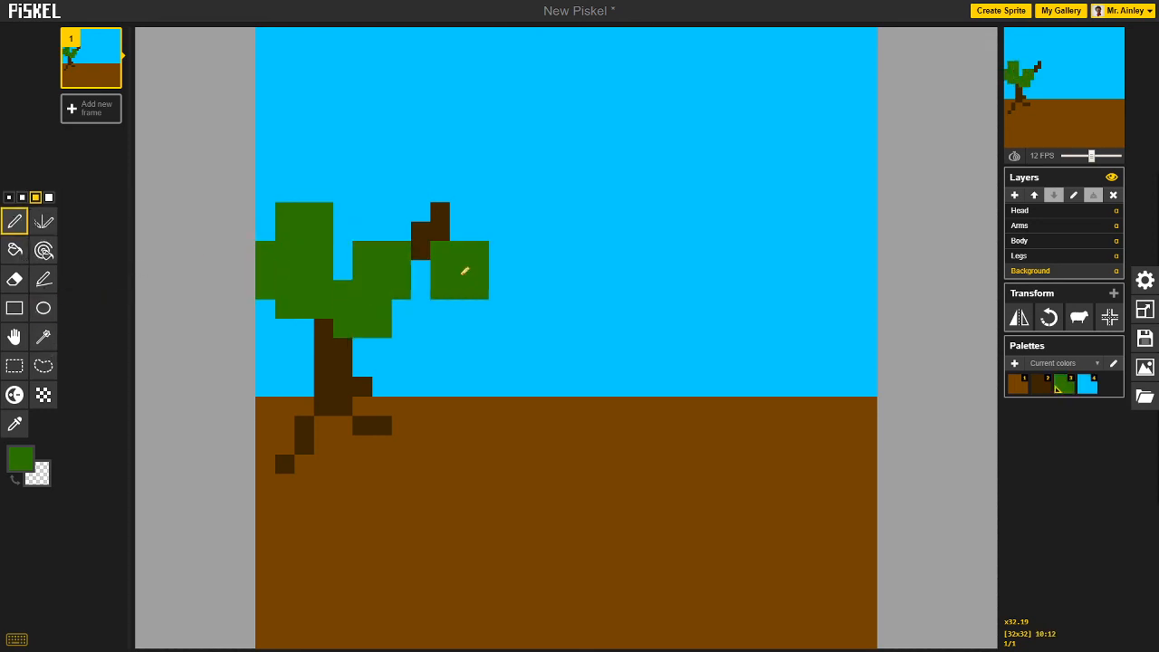
# Add green leaf blocks above the tip of the right branch and fill the sky gaps in the middle of the foliage.
pyautogui.click(381, 192)
pyautogui.click(426, 194)
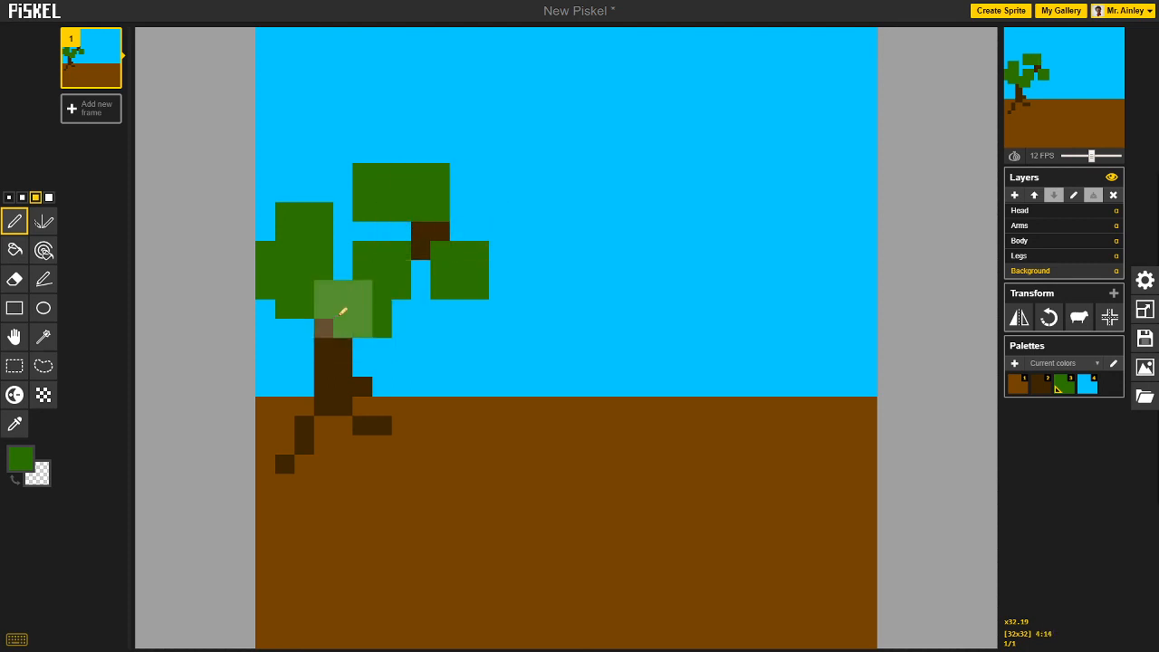
pyautogui.click(344, 229)
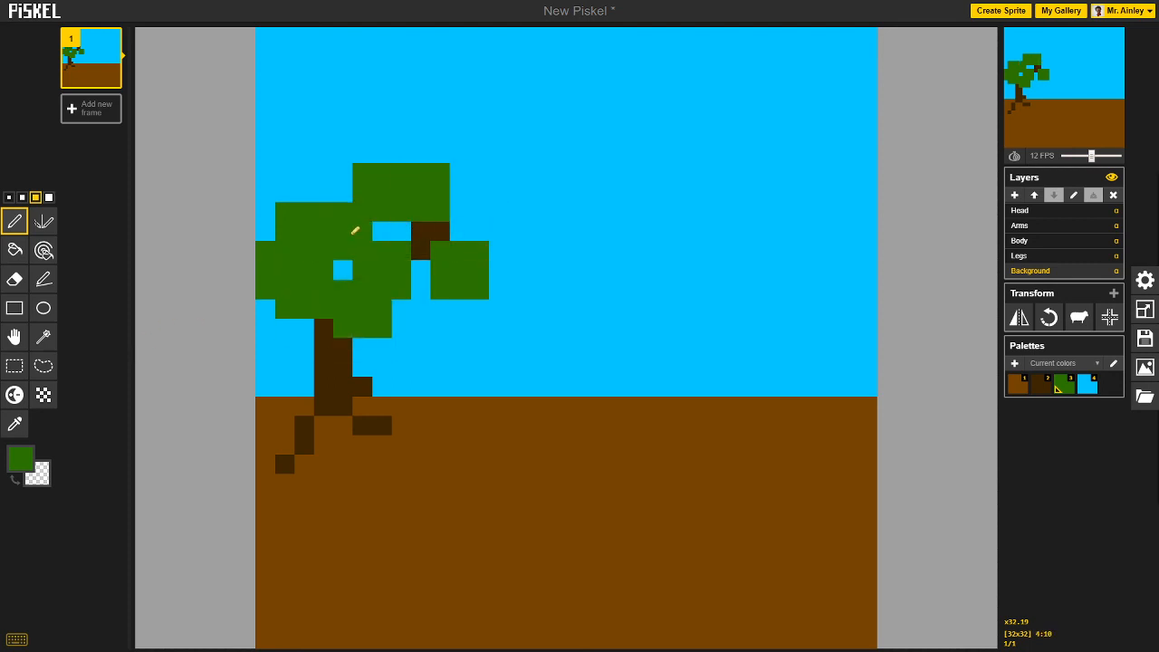
pyautogui.click(344, 270)
# Paint darker green leaf blocks over parts of the foliage and around its upper edge to round out the tree crown.
pyautogui.click(22, 460)
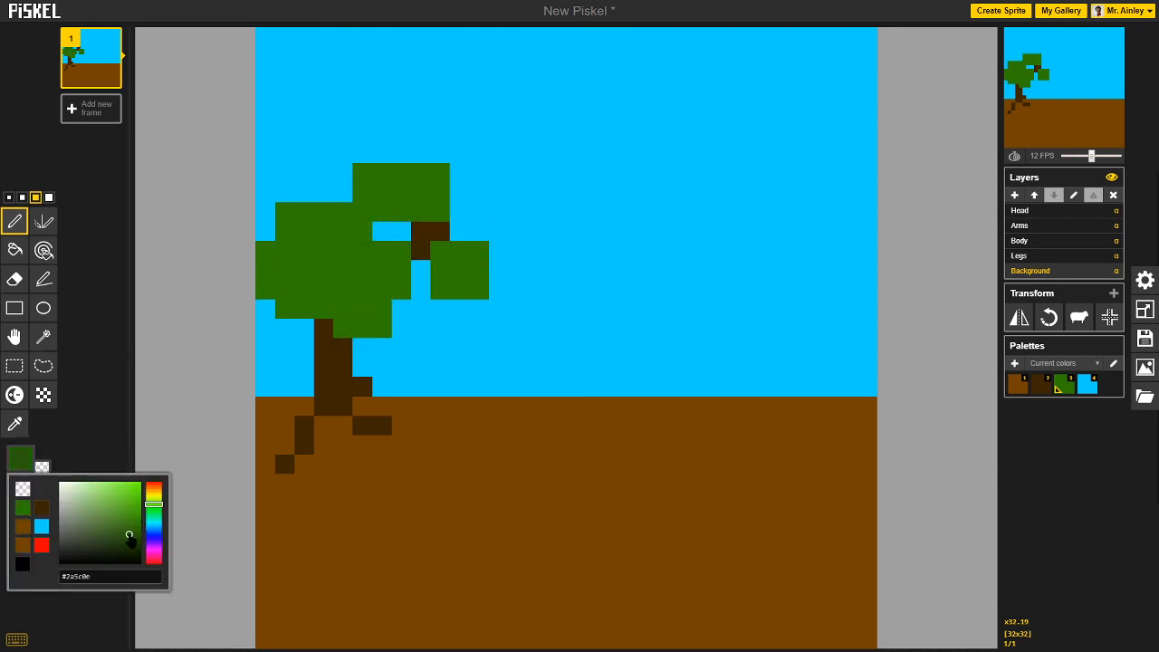
pyautogui.click(305, 309)
pyautogui.click(284, 212)
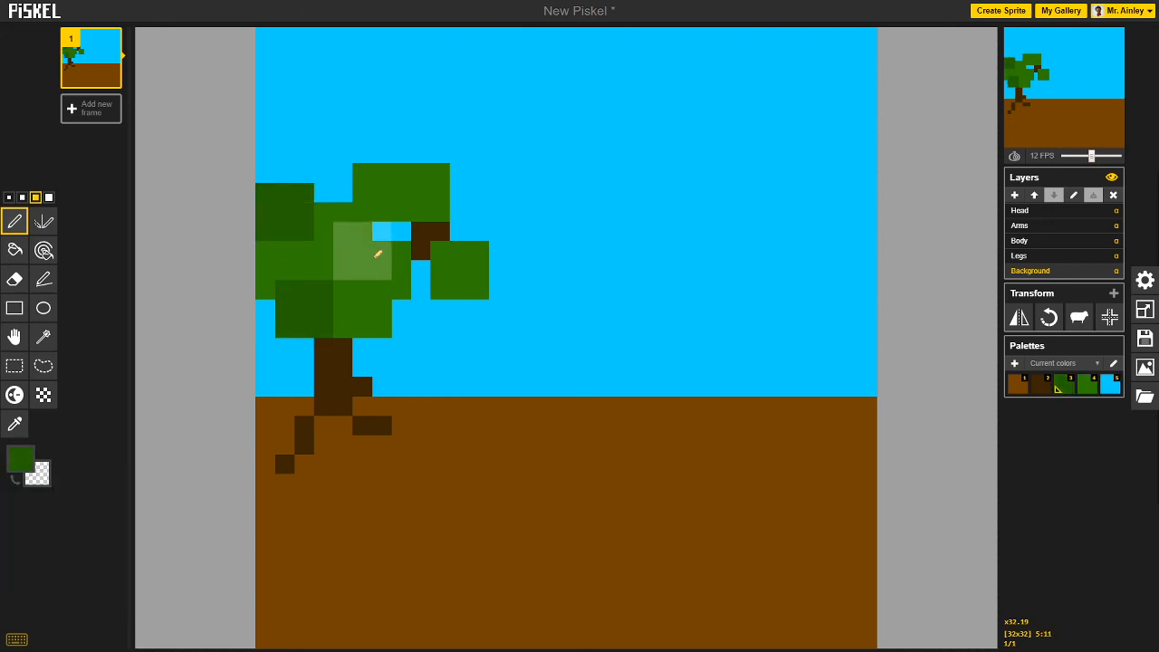
pyautogui.click(382, 288)
pyautogui.click(343, 192)
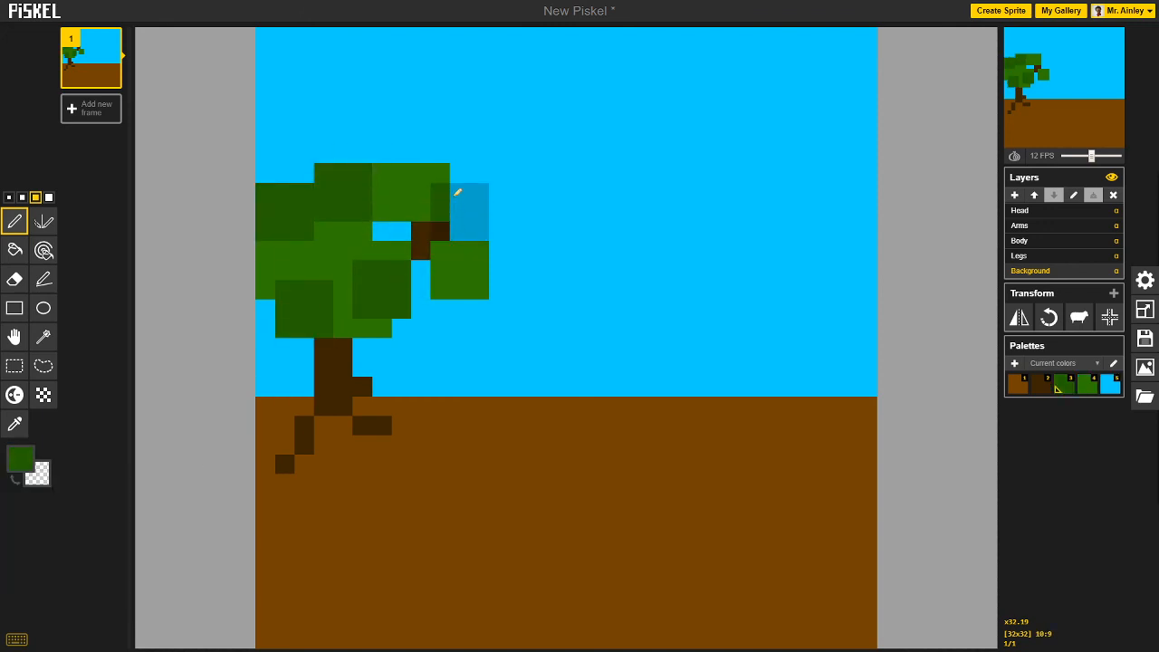
pyautogui.click(460, 192)
pyautogui.click(440, 152)
pyautogui.click(381, 134)
pyautogui.click(323, 134)
pyautogui.click(305, 172)
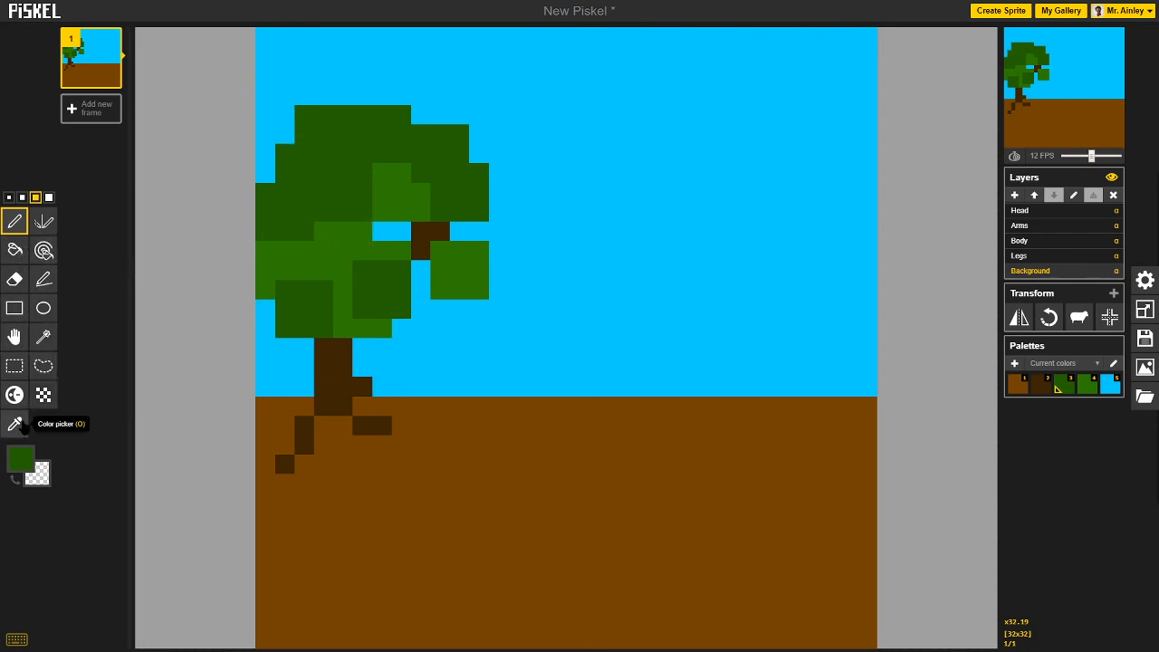
# Sample the branch's dark brown and add small twig marks throughout the foliage with a 1-pixel pen.
pyautogui.click(16, 426)
pyautogui.click(422, 237)
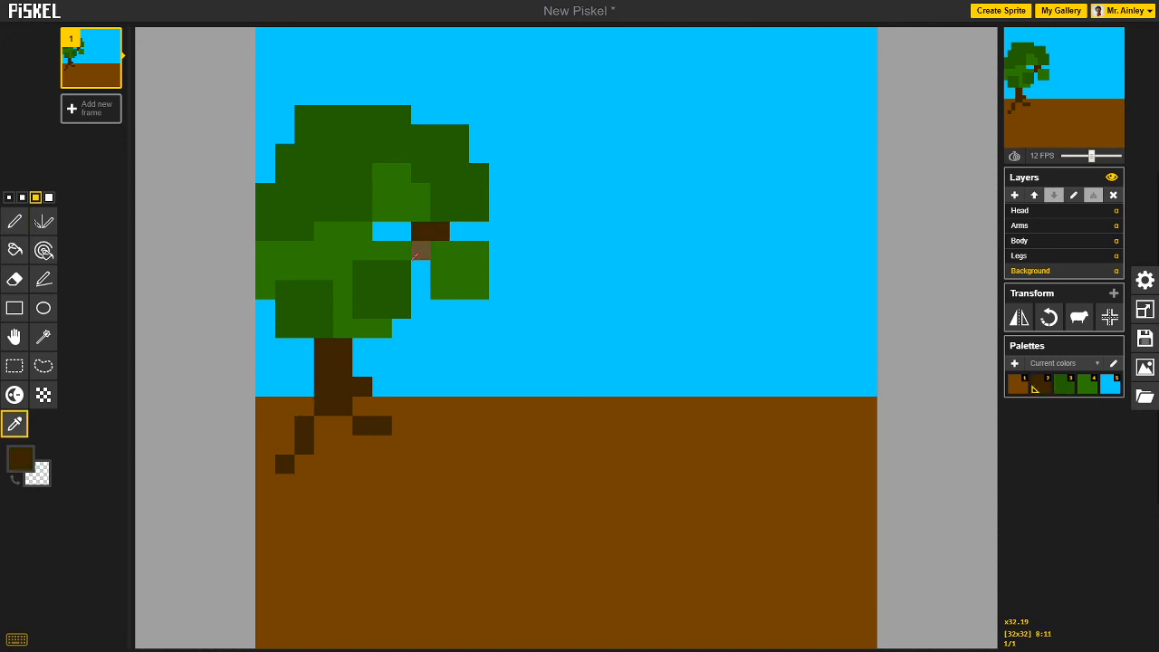
pyautogui.click(15, 222)
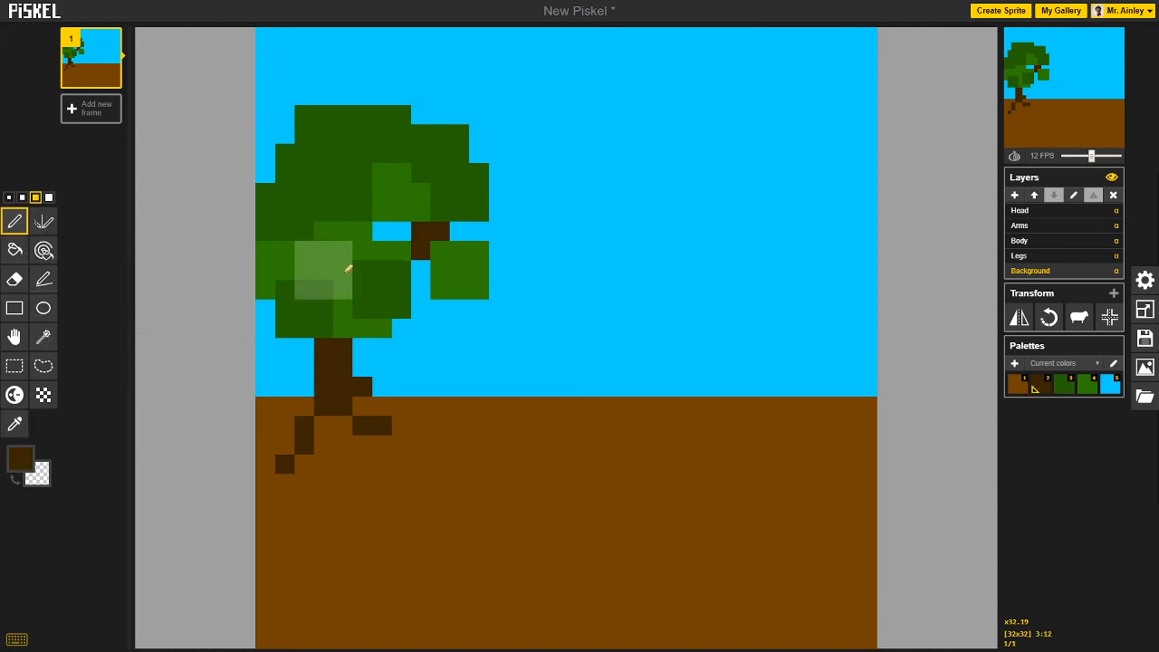
pyautogui.click(9, 198)
pyautogui.click(381, 269)
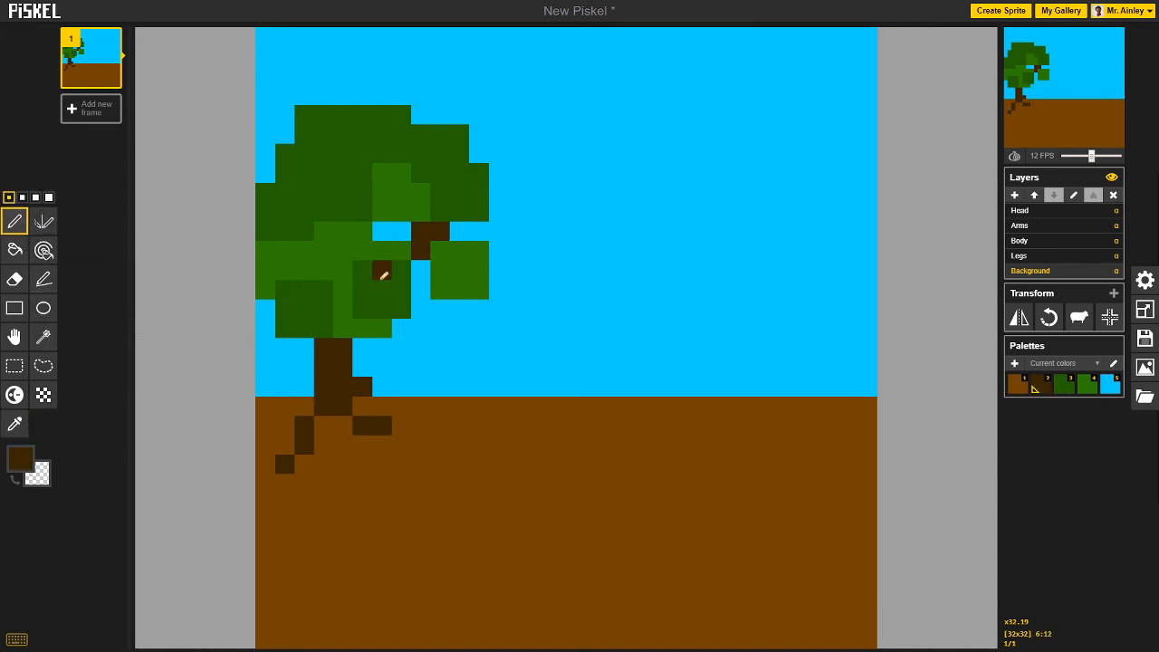
pyautogui.click(381, 289)
pyautogui.click(323, 269)
pyautogui.click(304, 250)
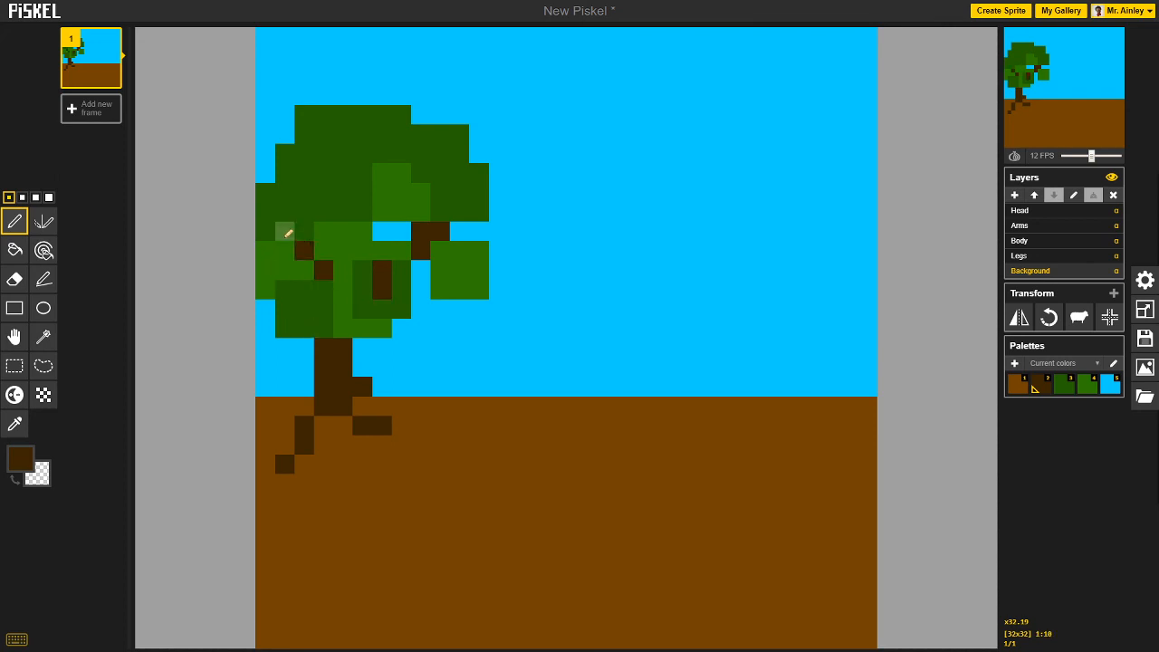
pyautogui.click(384, 153)
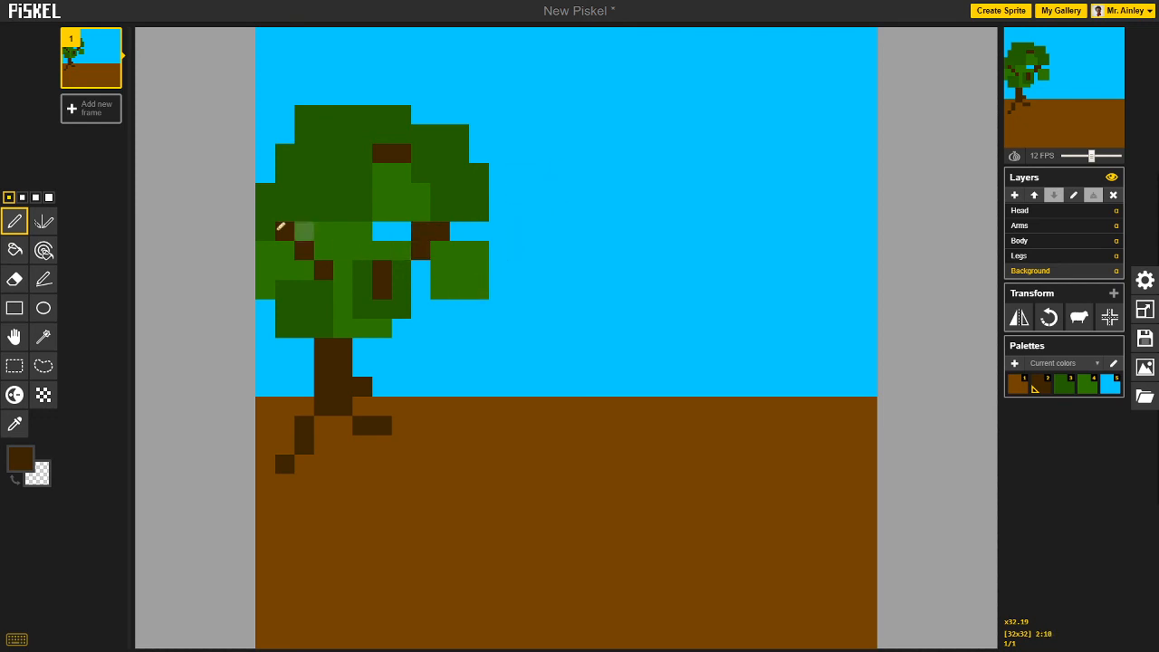
pyautogui.click(282, 229)
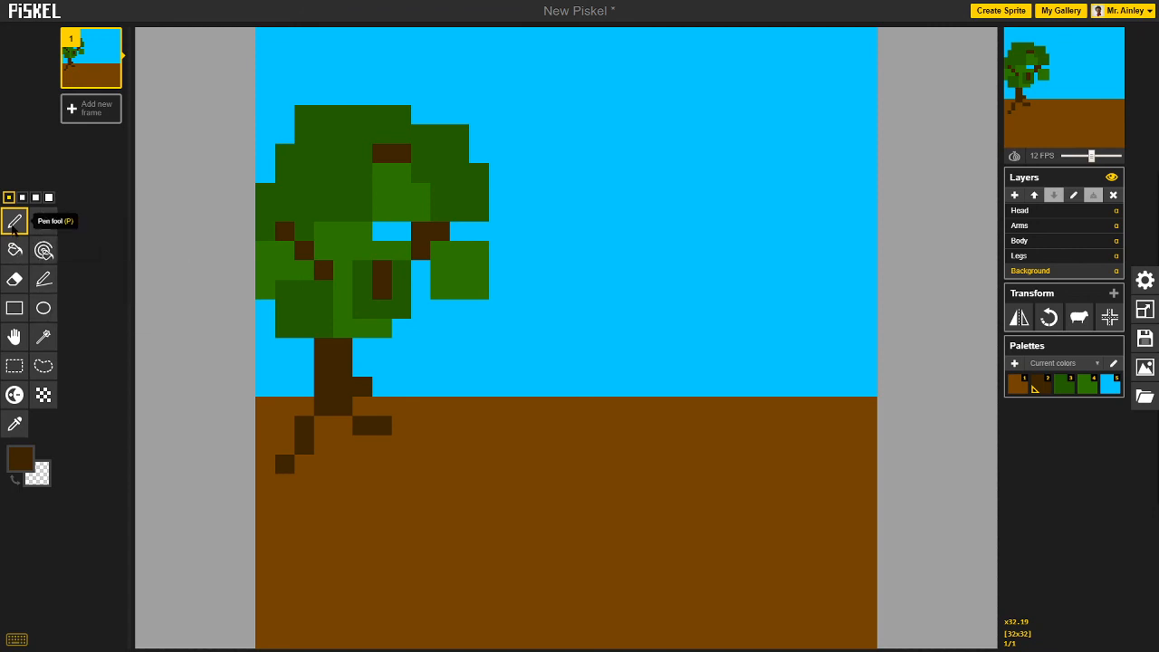
# Draw a solid bright yellow quarter sun with a stepped edge in the upper-right corner of the sky.
pyautogui.click(20, 459)
pyautogui.click(112, 506)
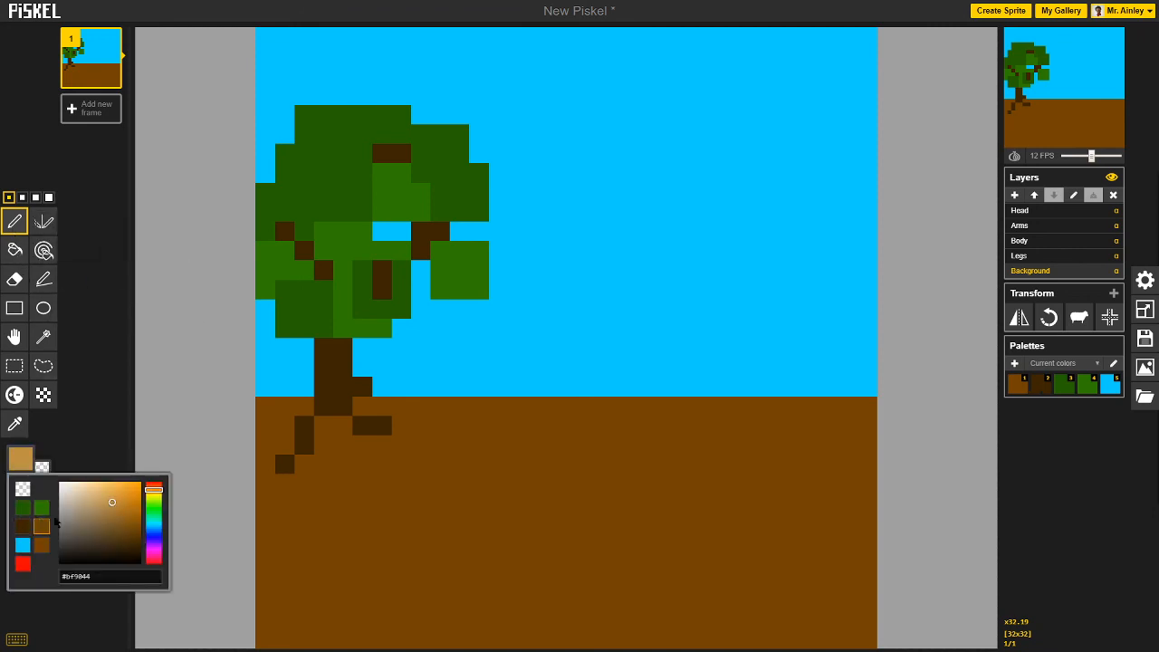
pyautogui.moveTo(134, 503)
pyautogui.mouseDown()
pyautogui.moveTo(182, 483)
pyautogui.moveTo(156, 499)
pyautogui.mouseUp()
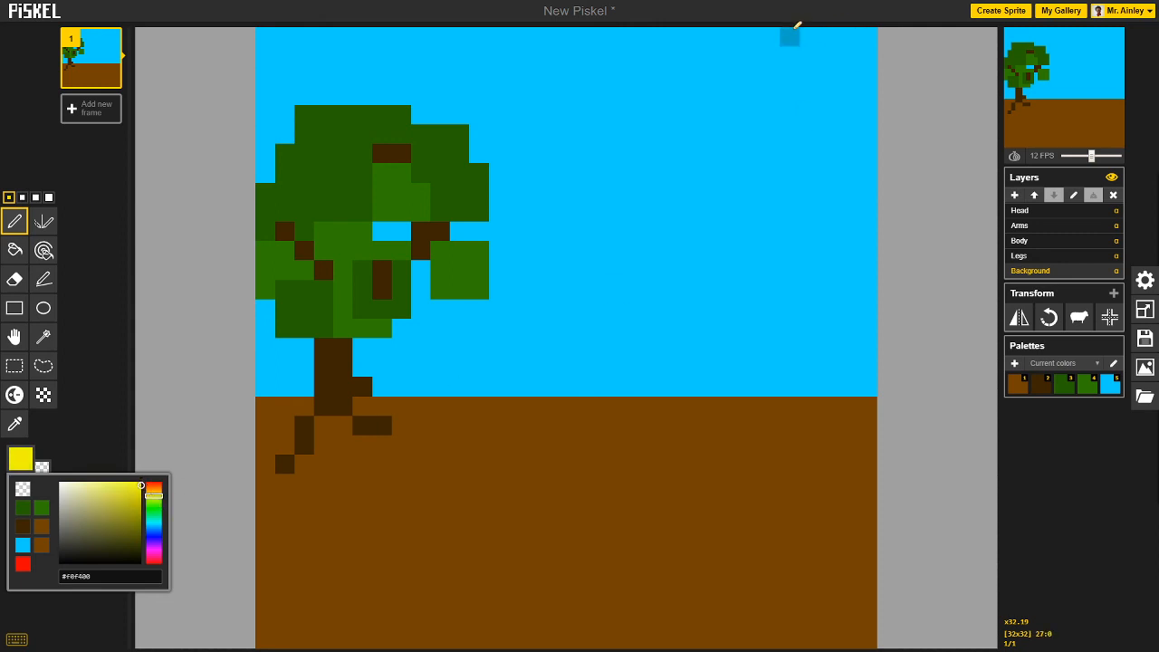
pyautogui.click(790, 38)
pyautogui.moveTo(794, 41)
pyautogui.mouseDown()
pyautogui.moveTo(824, 90)
pyautogui.moveTo(872, 106)
pyautogui.moveTo(828, 79)
pyautogui.mouseUp()
pyautogui.moveTo(814, 32)
pyautogui.mouseDown()
pyautogui.moveTo(847, 62)
pyautogui.moveTo(877, 64)
pyautogui.moveTo(836, 36)
pyautogui.moveTo(800, 81)
pyautogui.moveTo(774, 31)
pyautogui.moveTo(840, 94)
pyautogui.mouseUp()
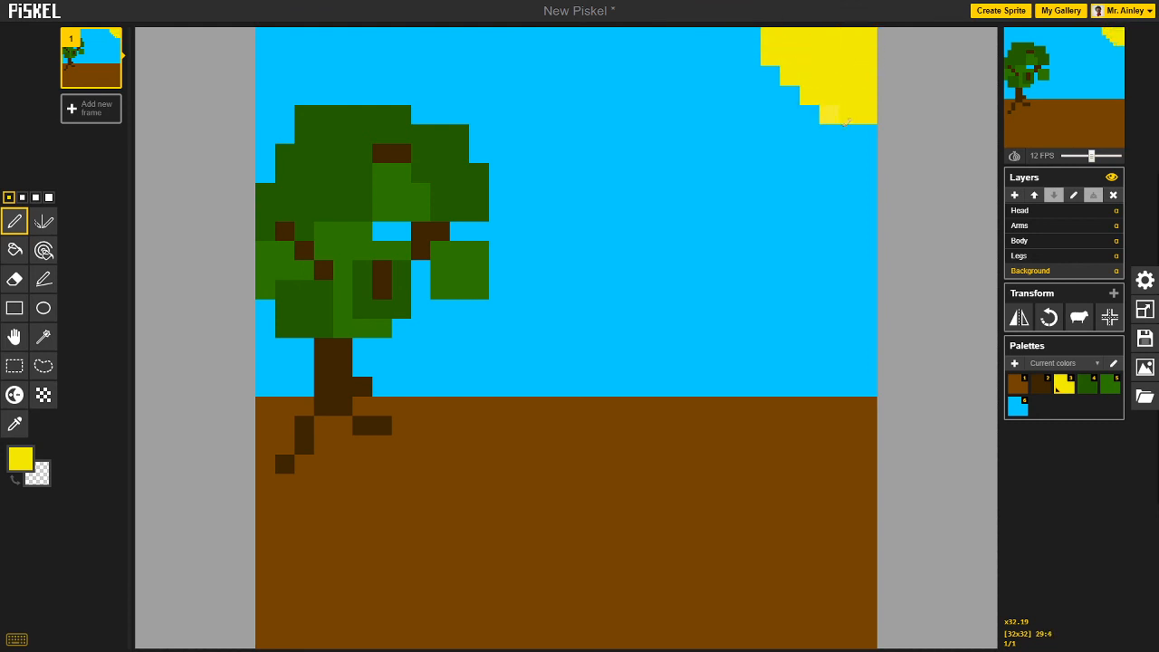
pyautogui.click(868, 134)
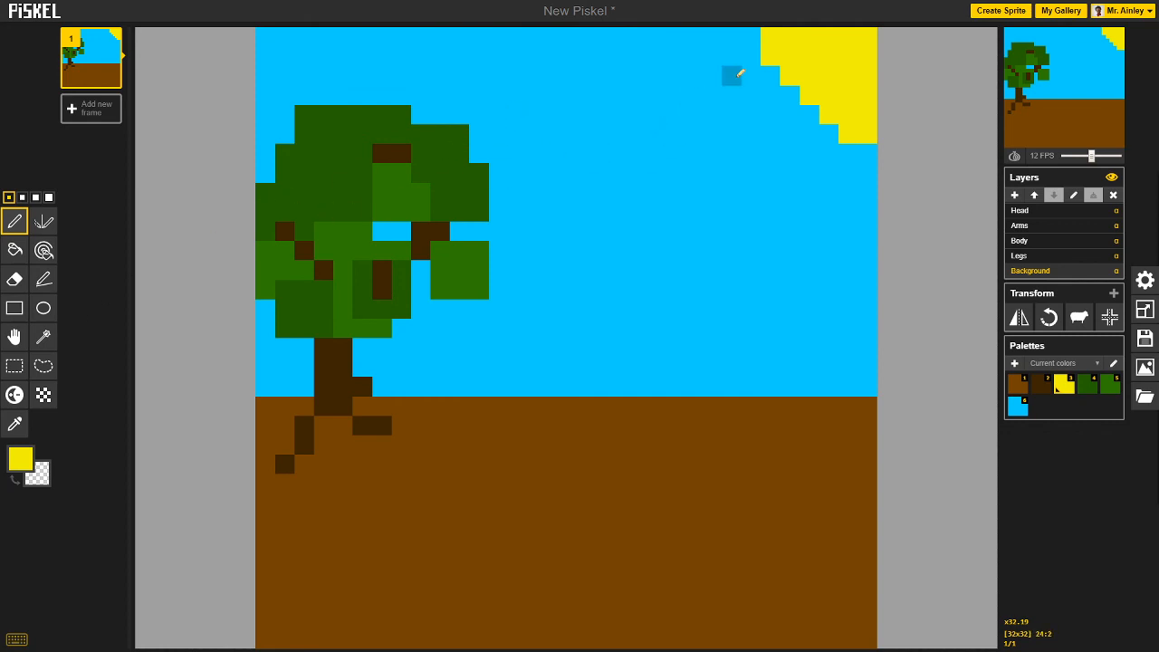
# Draw five short yellow rays fanning out from the sun across the sky.
pyautogui.moveTo(732, 73); pyautogui.dragTo(673, 96)
pyautogui.moveTo(751, 134); pyautogui.dragTo(734, 172)
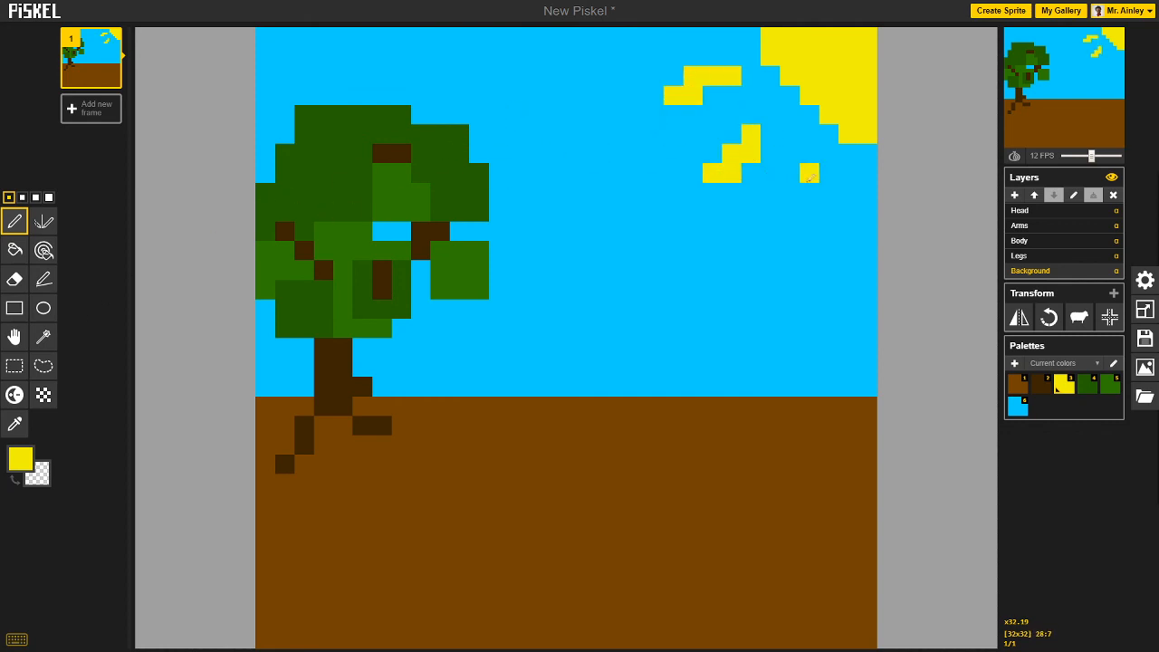
pyautogui.moveTo(809, 175); pyautogui.dragTo(790, 231)
pyautogui.moveTo(867, 192); pyautogui.dragTo(848, 250)
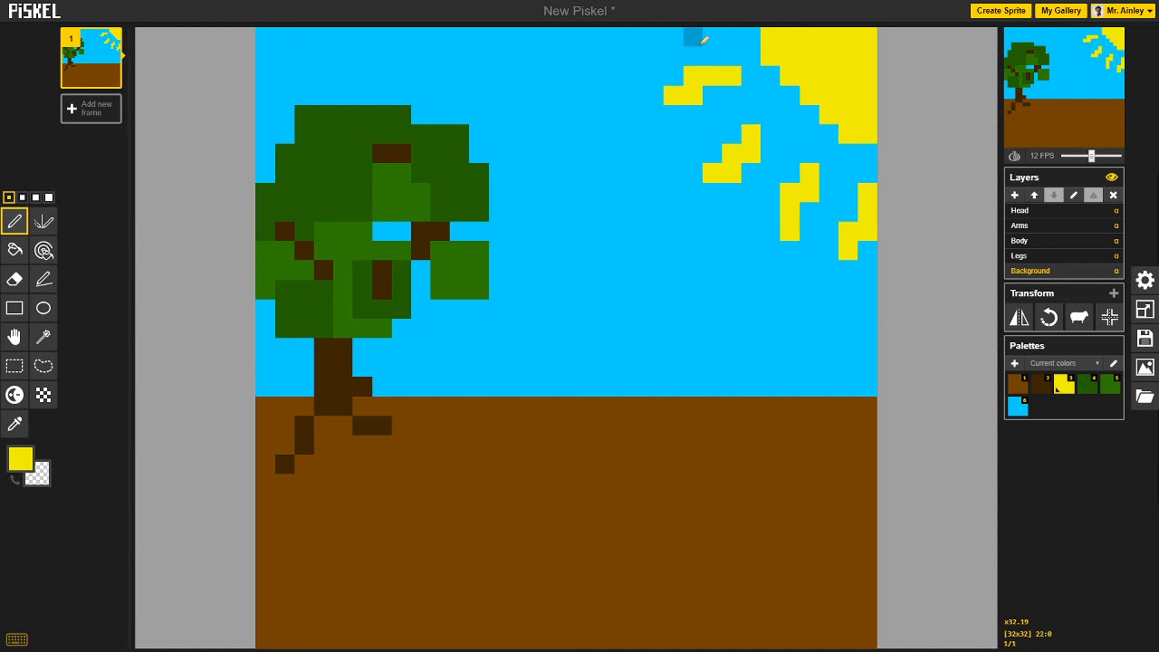
pyautogui.moveTo(674, 38); pyautogui.dragTo(653, 37)
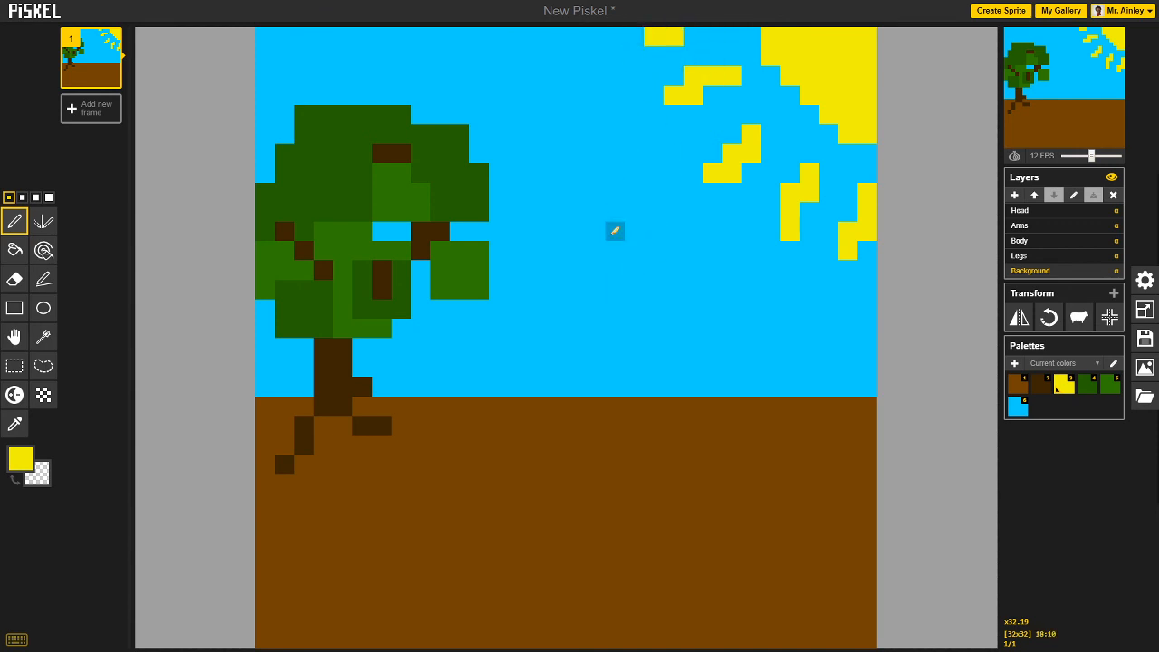
# Switch the animation preview to 1x size to view the sprite at its original scale.
pyautogui.moveTo(1036, 62)
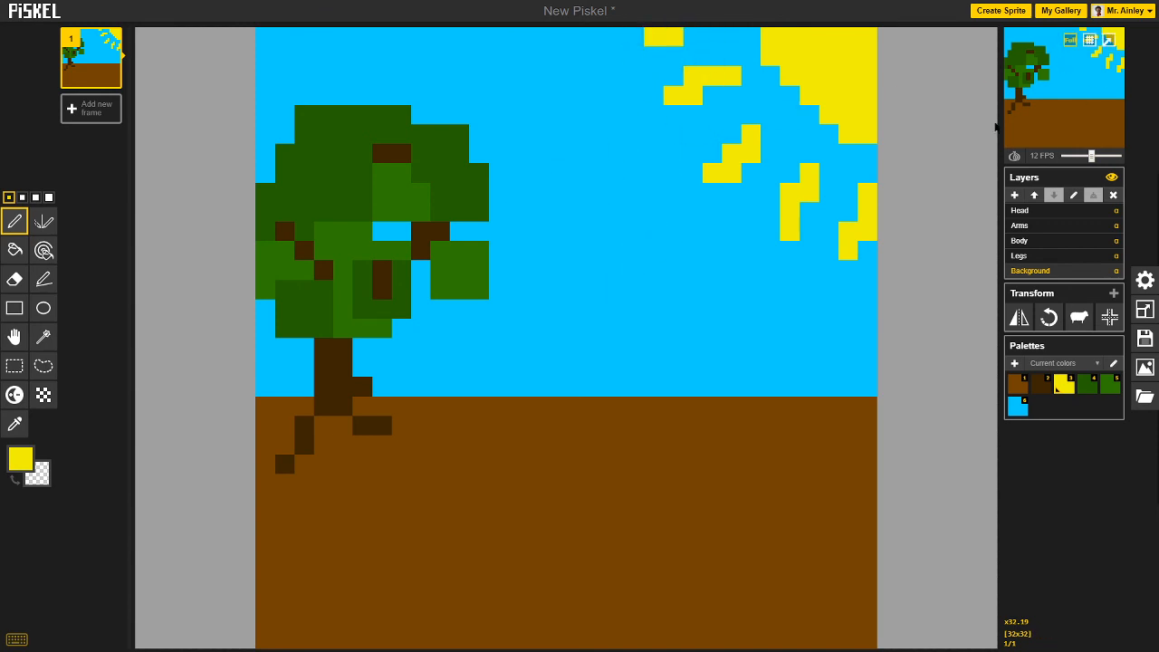
pyautogui.click(1071, 40)
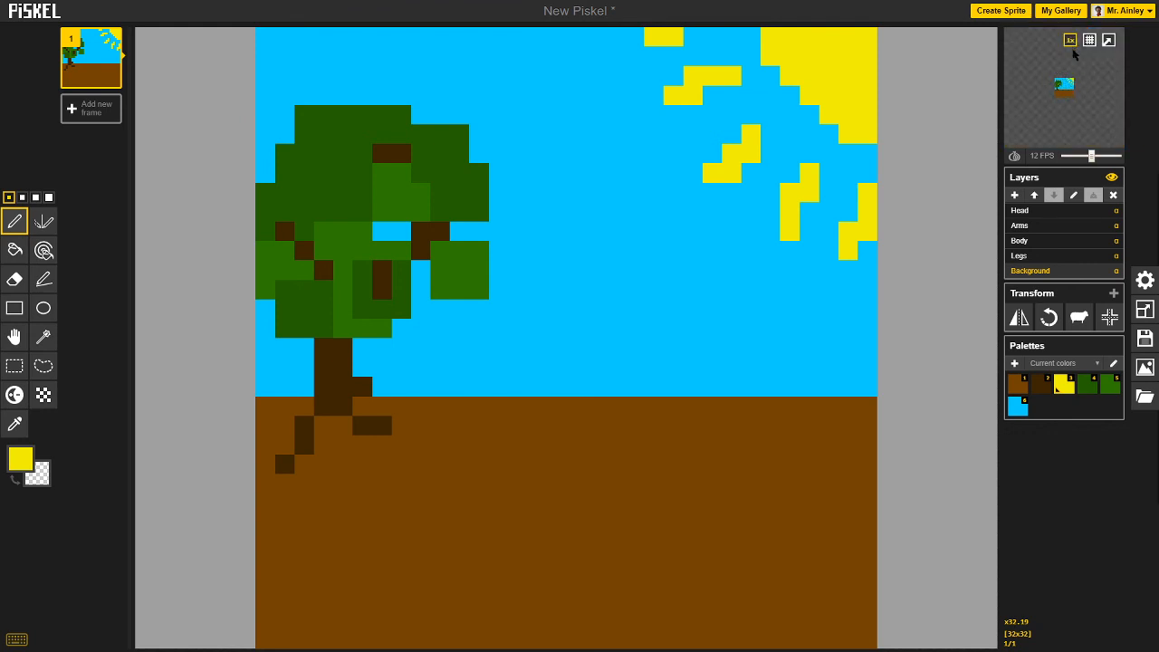
# Restore the animation preview to full size and, with the Body layer active, set the layer opacity to 0.40.
pyautogui.click(1070, 70)
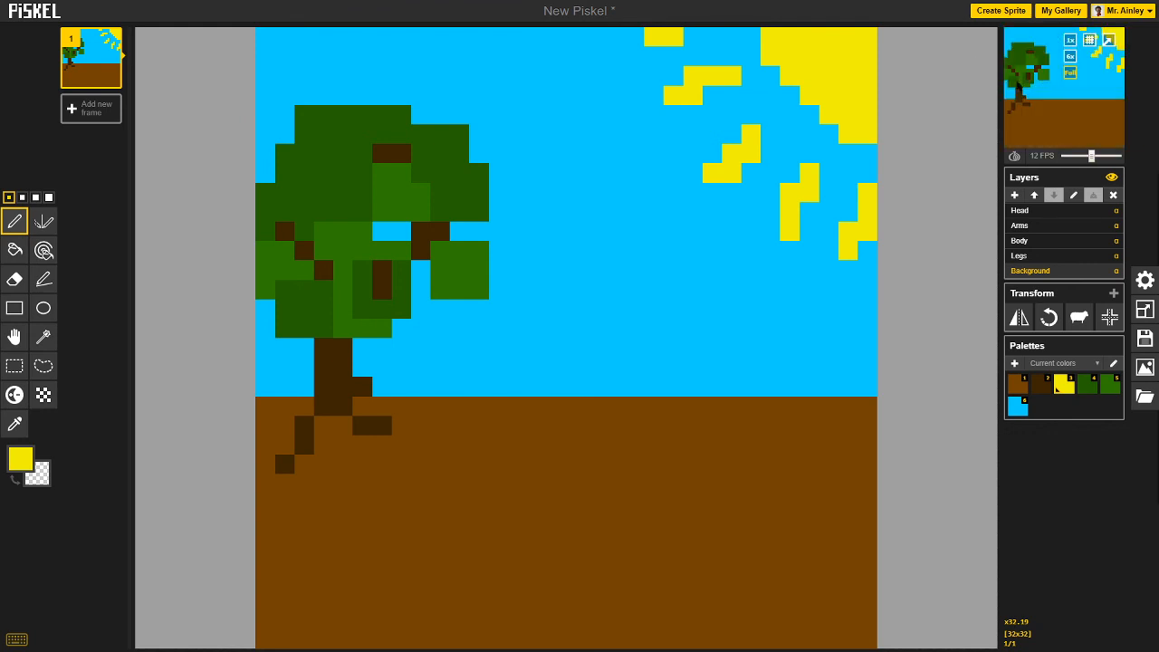
pyautogui.click(1029, 259)
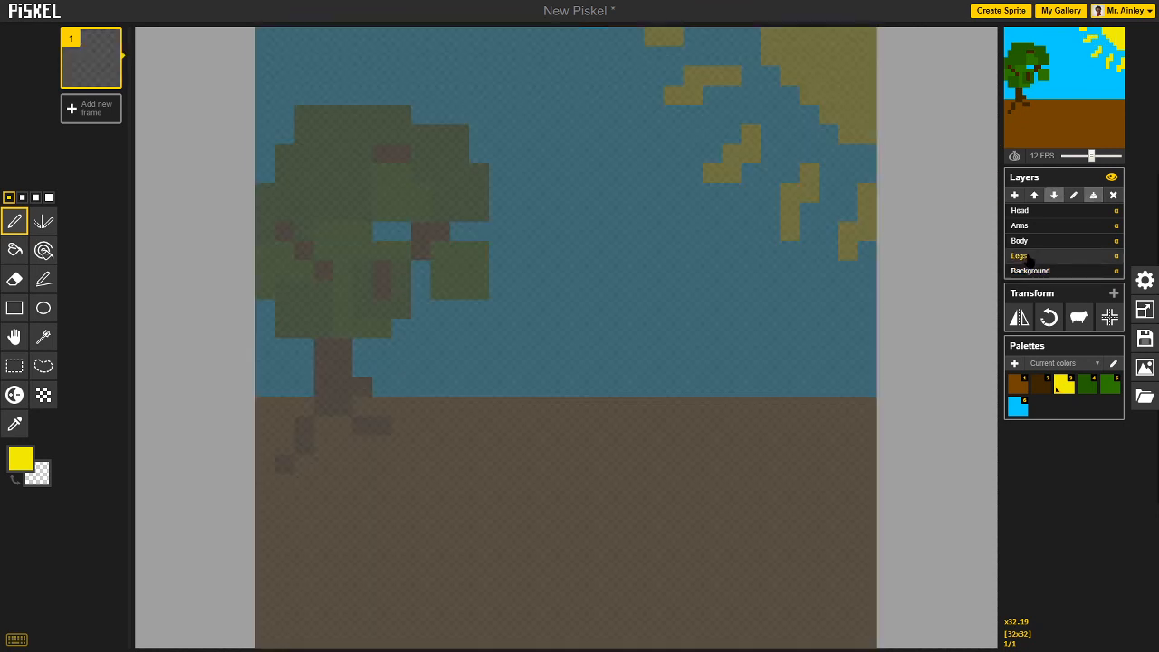
pyautogui.click(1030, 242)
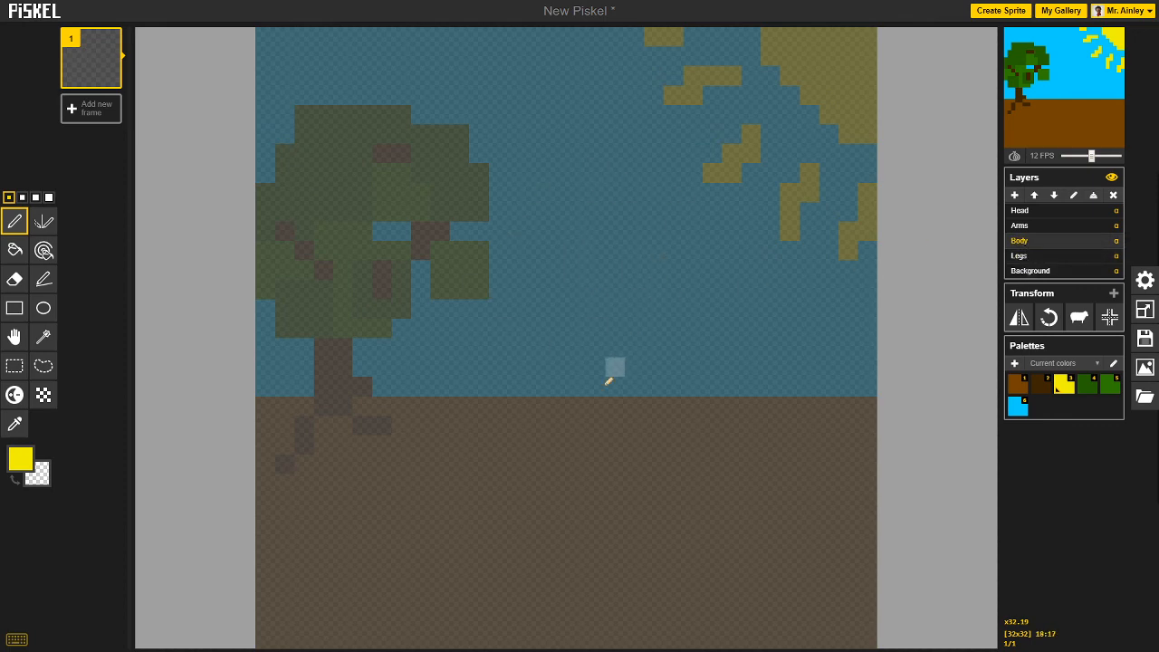
pyautogui.click(1147, 281)
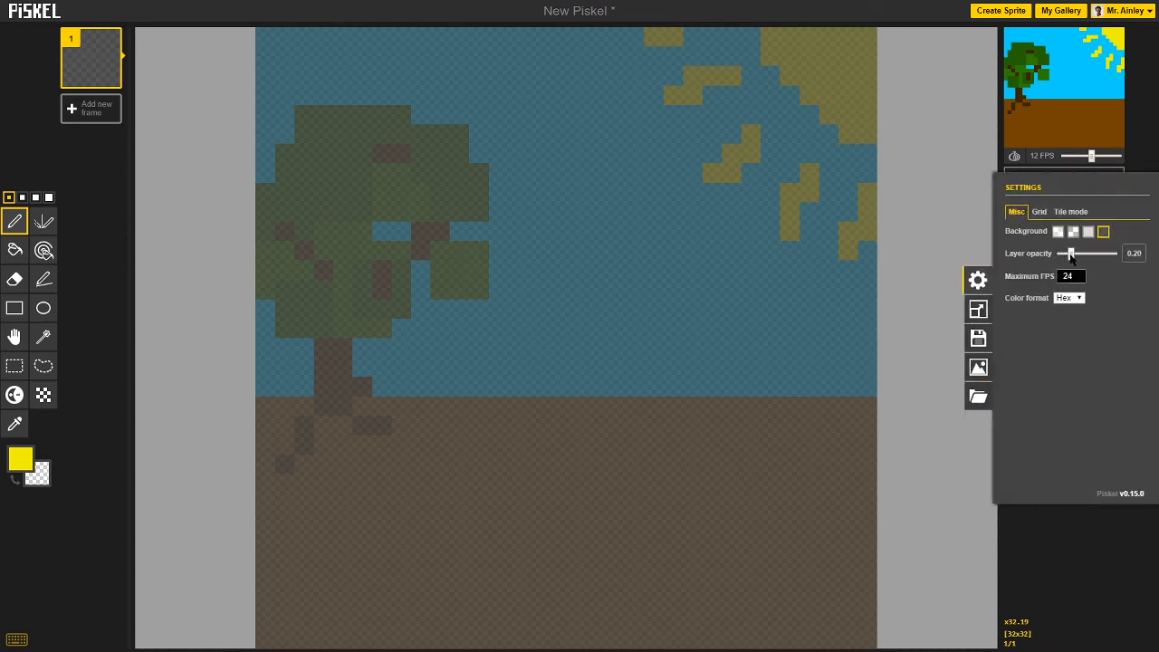
pyautogui.moveTo(1071, 257)
pyautogui.mouseDown()
pyautogui.moveTo(1136, 257)
pyautogui.moveTo(1072, 253)
pyautogui.moveTo(1083, 258)
pyautogui.mouseUp()
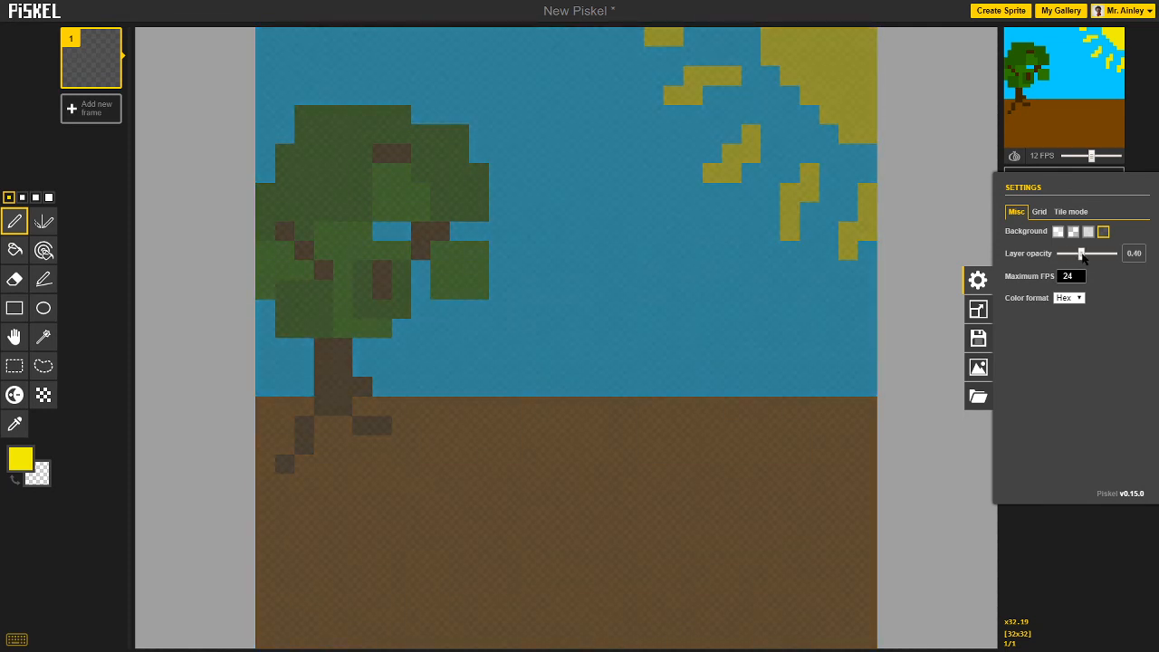
pyautogui.click(1047, 572)
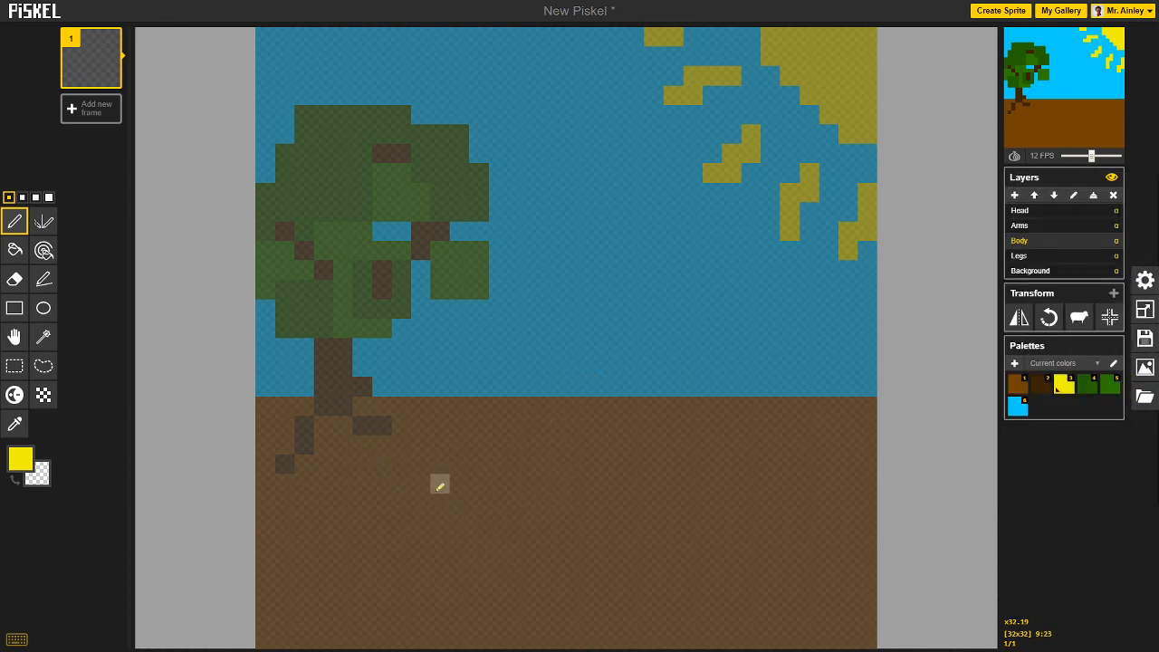
# Draw two solid black (#000000) legs on the ground, each 2 pixels wide and 7 pixels tall with an outward-pointing foot.
pyautogui.click(19, 460)
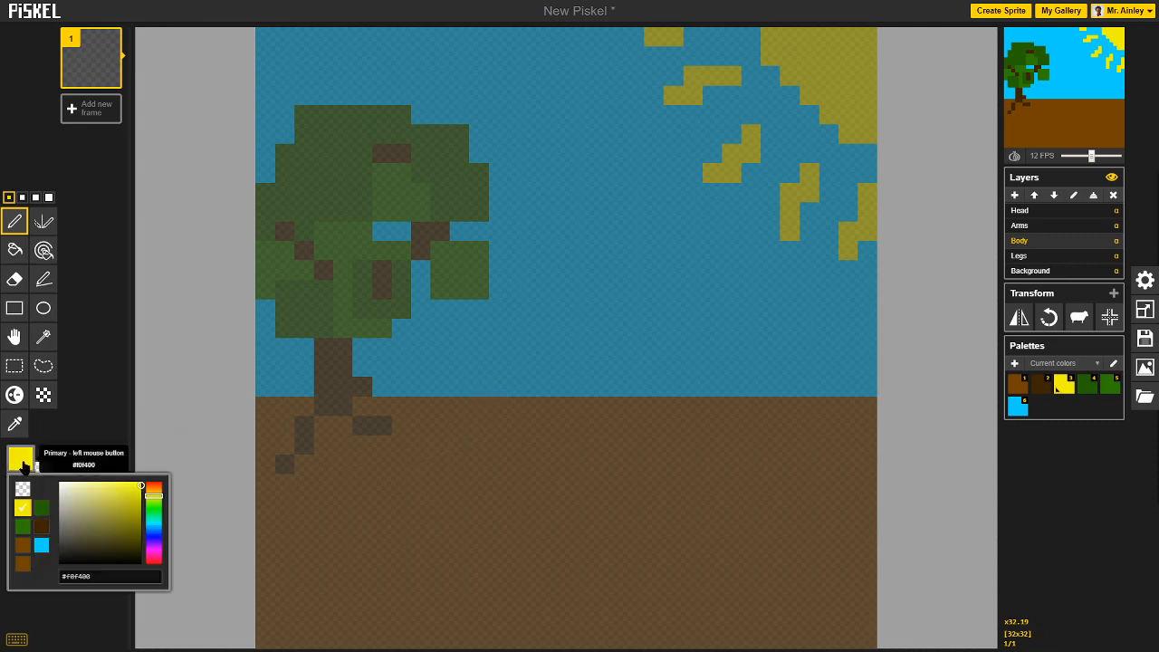
pyautogui.moveTo(108, 522); pyautogui.dragTo(143, 566)
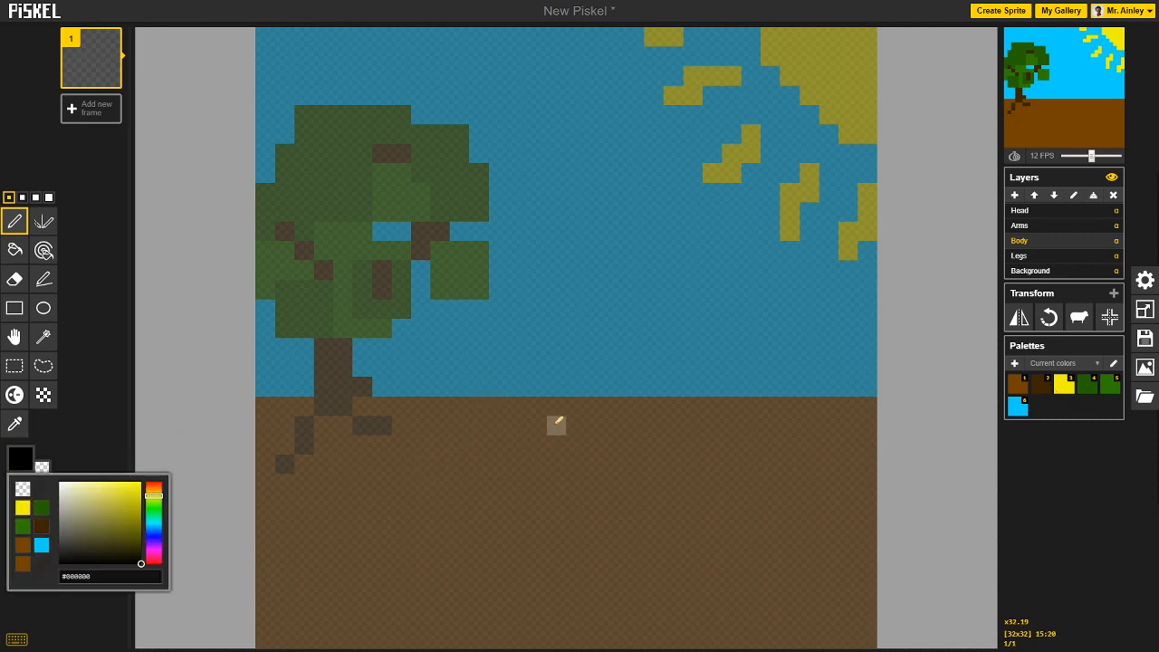
pyautogui.moveTo(556, 426)
pyautogui.mouseDown()
pyautogui.moveTo(559, 507)
pyautogui.moveTo(518, 532)
pyautogui.moveTo(556, 540)
pyautogui.mouseUp()
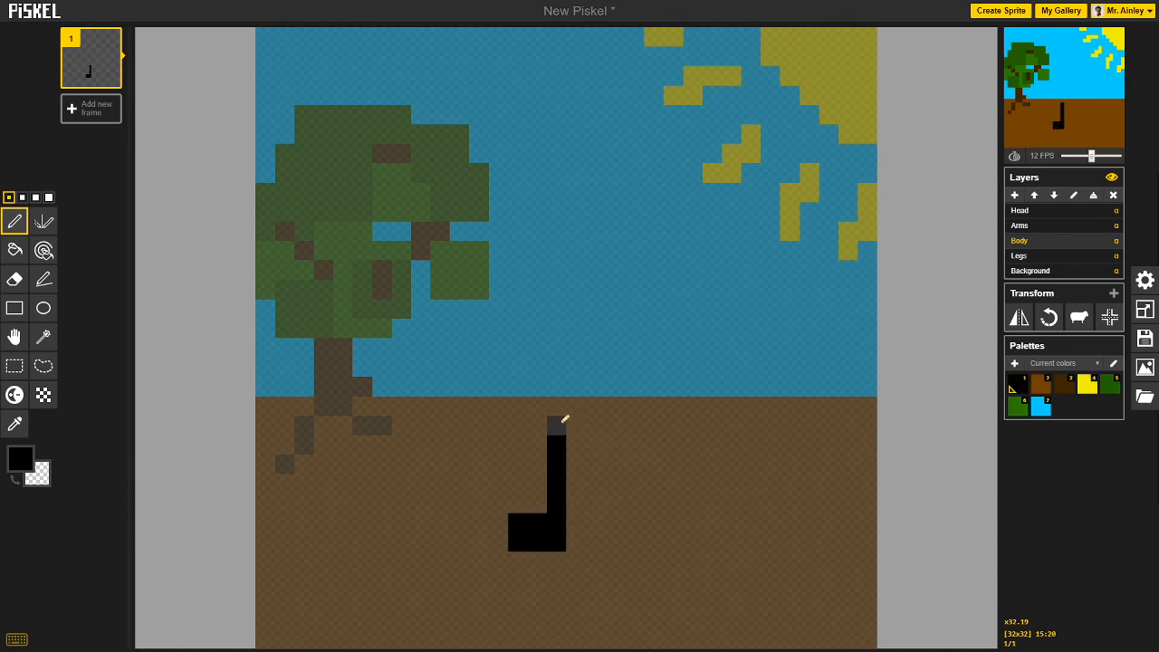
pyautogui.moveTo(574, 424); pyautogui.dragTo(576, 542)
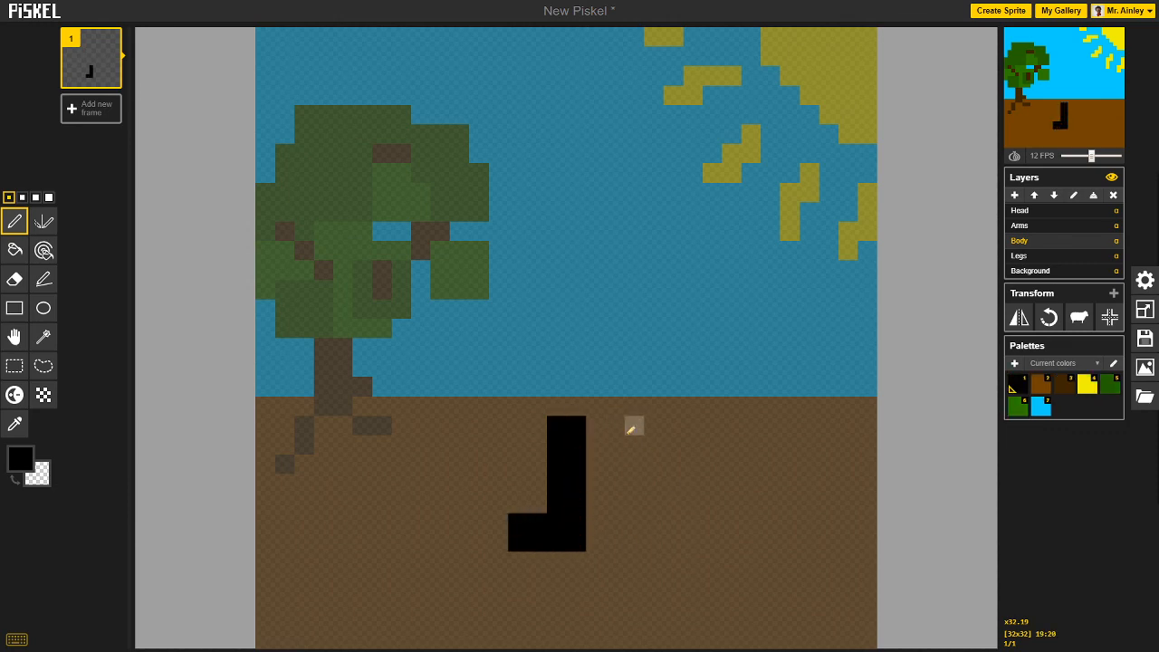
pyautogui.moveTo(636, 429)
pyautogui.mouseDown()
pyautogui.moveTo(654, 489)
pyautogui.moveTo(643, 448)
pyautogui.moveTo(638, 539)
pyautogui.moveTo(654, 544)
pyautogui.moveTo(658, 513)
pyautogui.mouseUp()
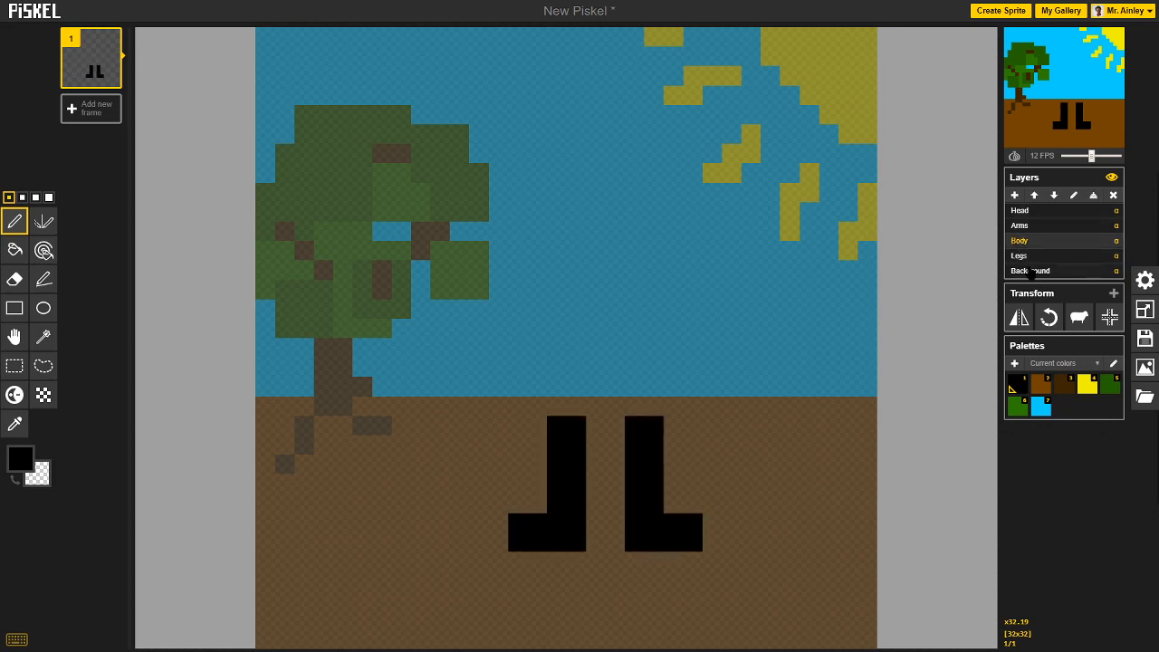
# Rename the layer that holds the drawn legs as Legs.
pyautogui.click(1074, 197)
pyautogui.write('Leg')
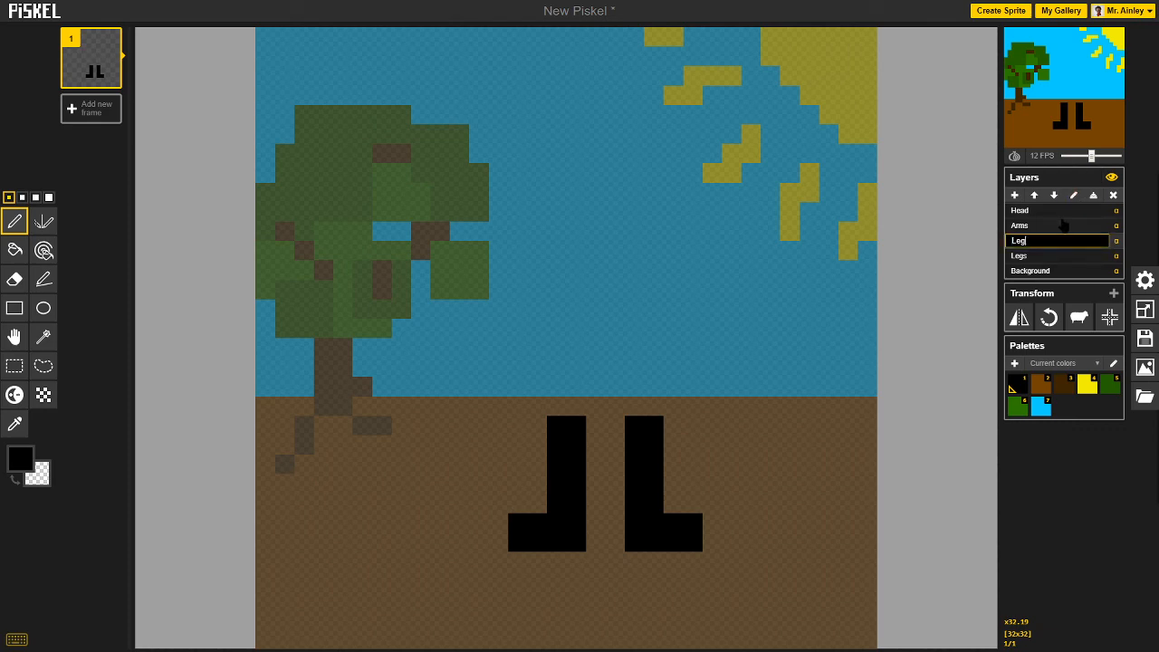
pyautogui.write('s')
pyautogui.press('Return')
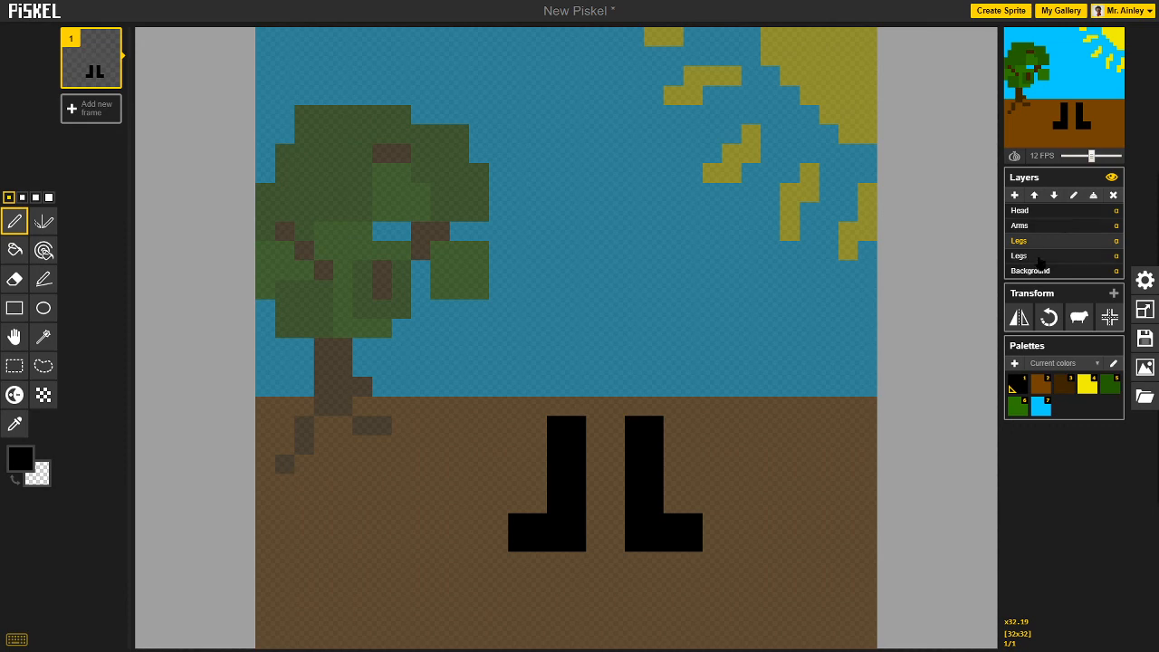
# Rename the empty layer just above Background as Body and move it above the layer with the drawn legs.
pyautogui.click(1040, 258)
pyautogui.click(1074, 196)
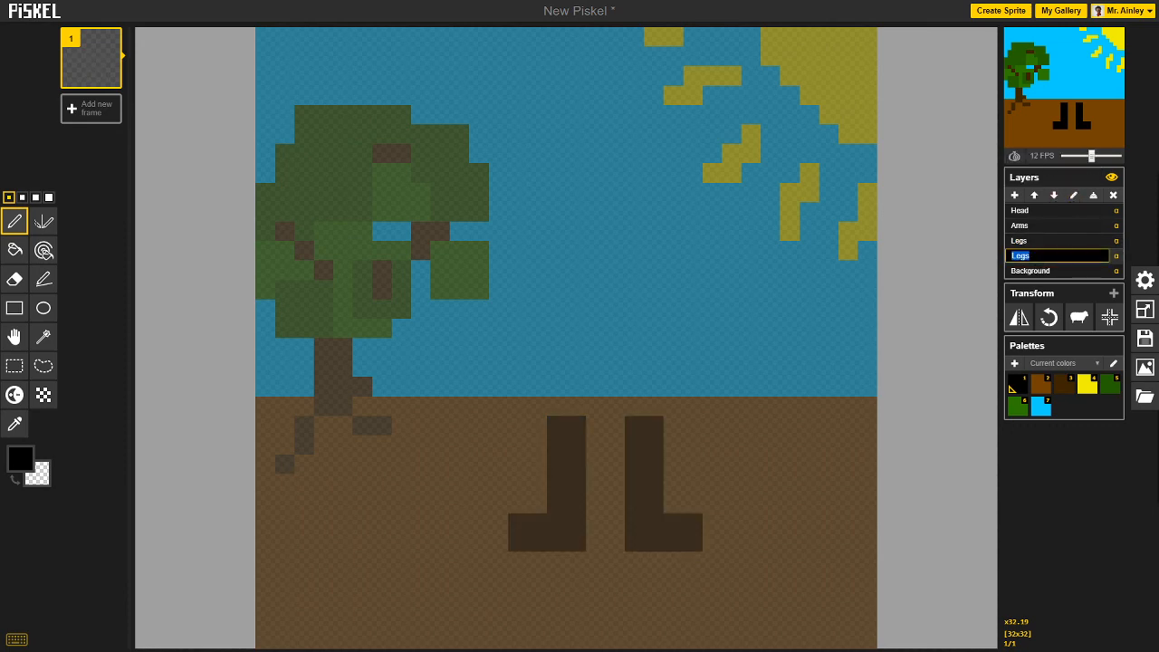
pyautogui.write('Body')
pyautogui.press('Return')
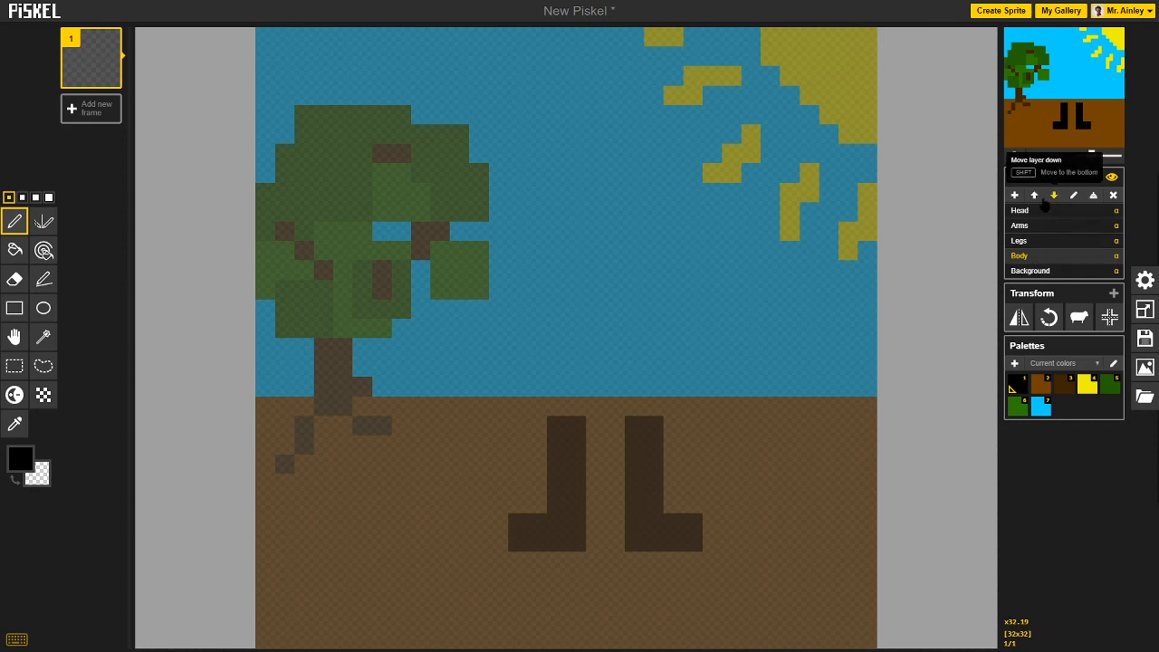
pyautogui.click(1034, 196)
pyautogui.click(1035, 257)
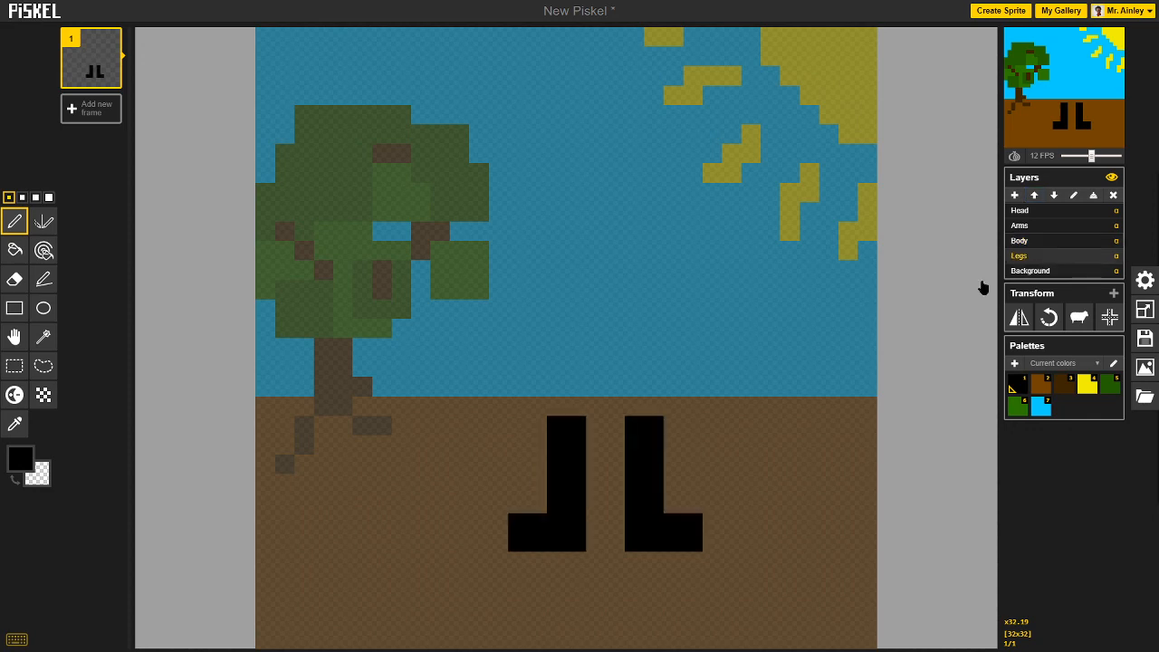
# On the Body layer, draw a 12x14 pixel ellipse above the legs and fill it with dark navy #00071c.
pyautogui.click(1027, 241)
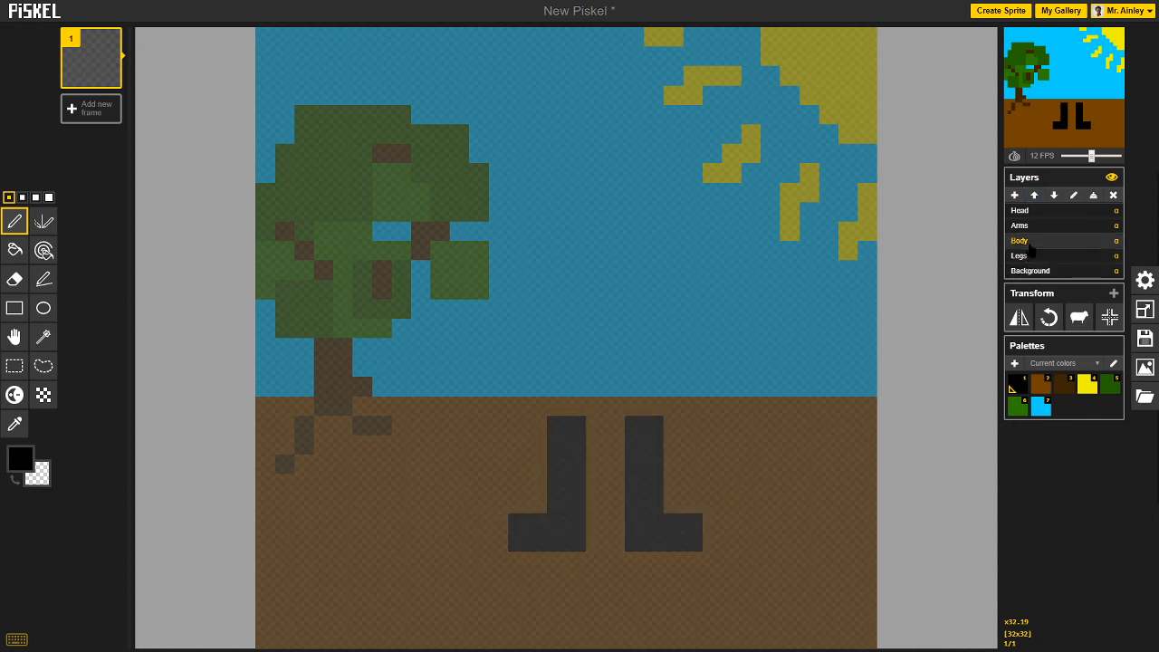
pyautogui.click(20, 459)
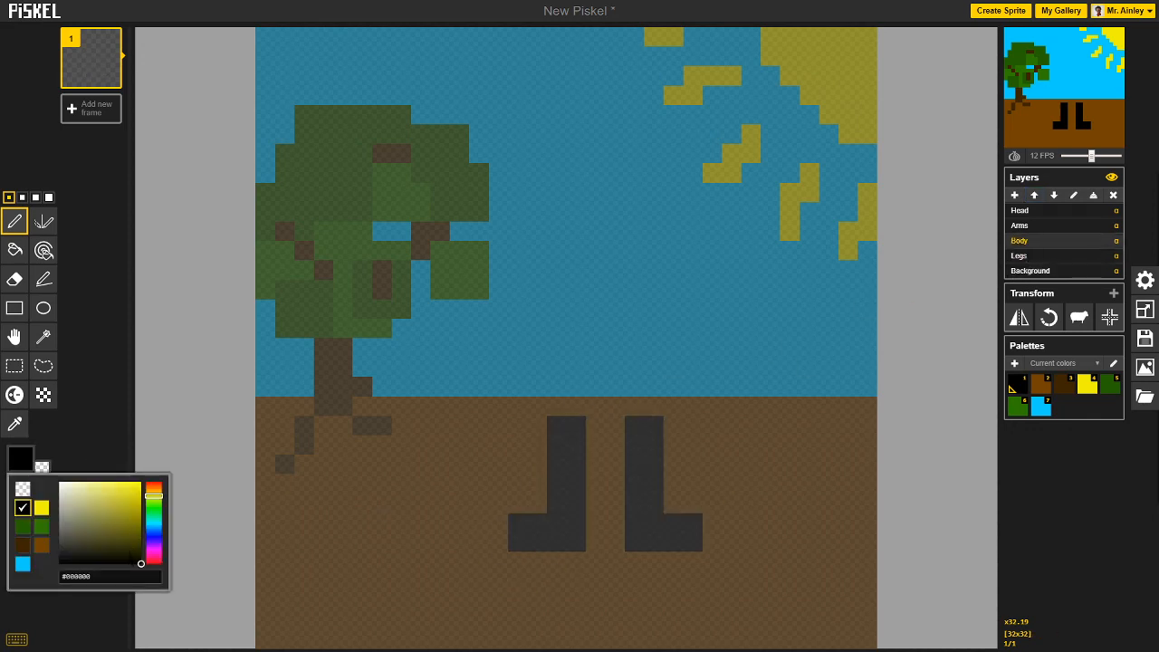
pyautogui.moveTo(130, 554); pyautogui.dragTo(156, 538)
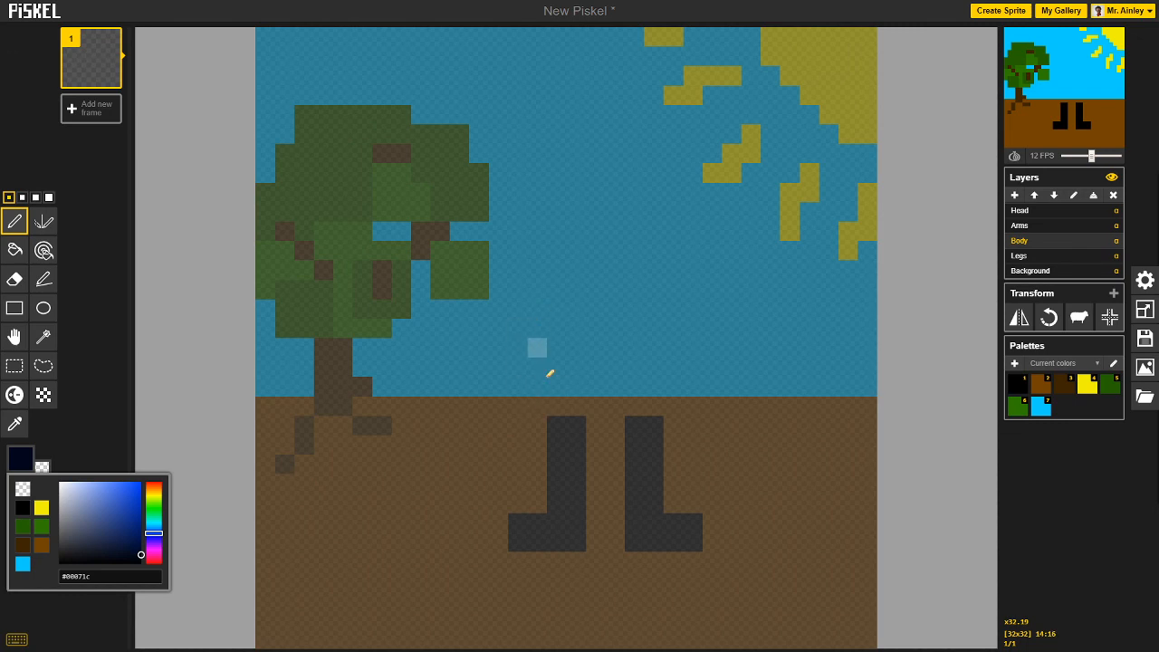
pyautogui.click(43, 310)
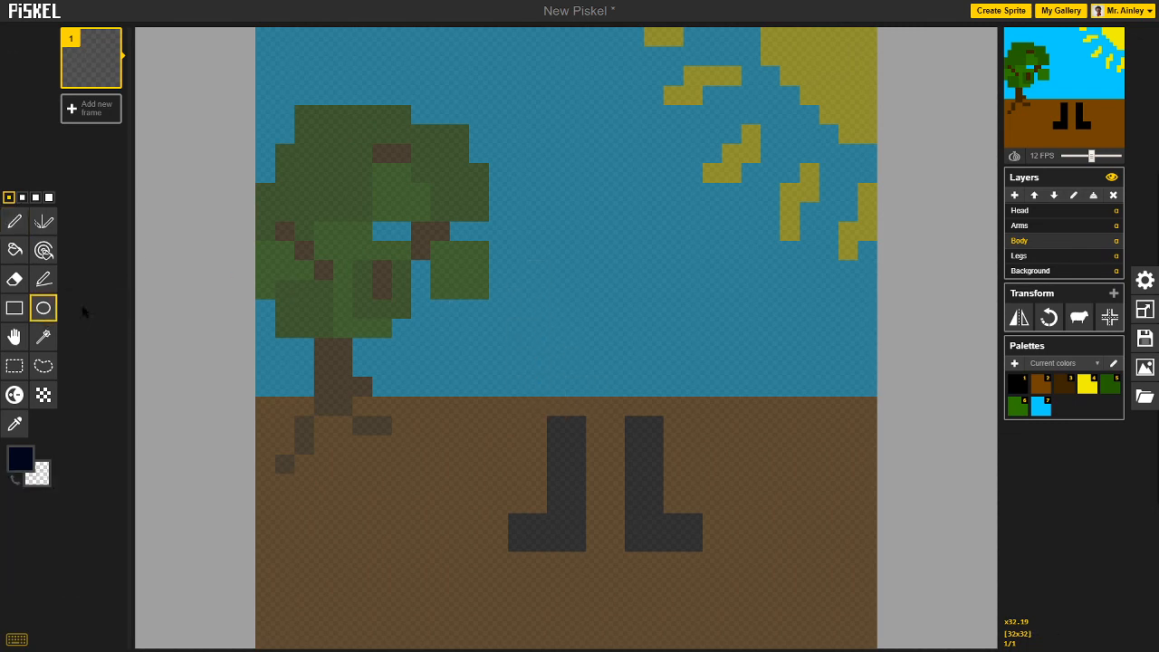
pyautogui.moveTo(508, 211); pyautogui.dragTo(714, 459)
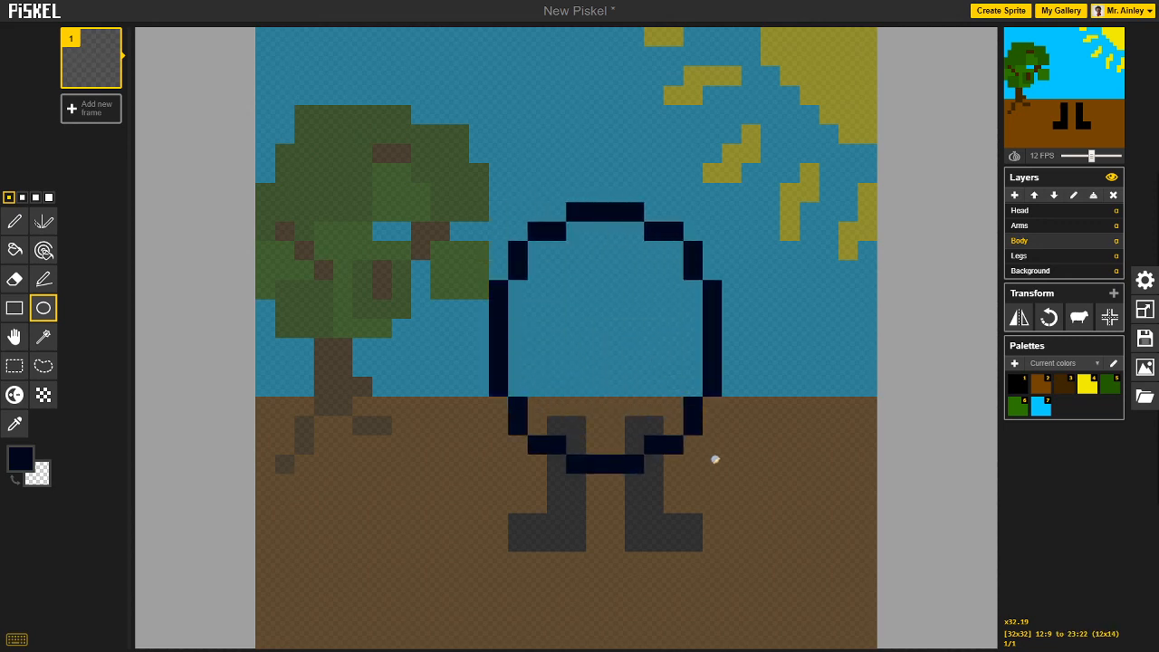
pyautogui.click(15, 250)
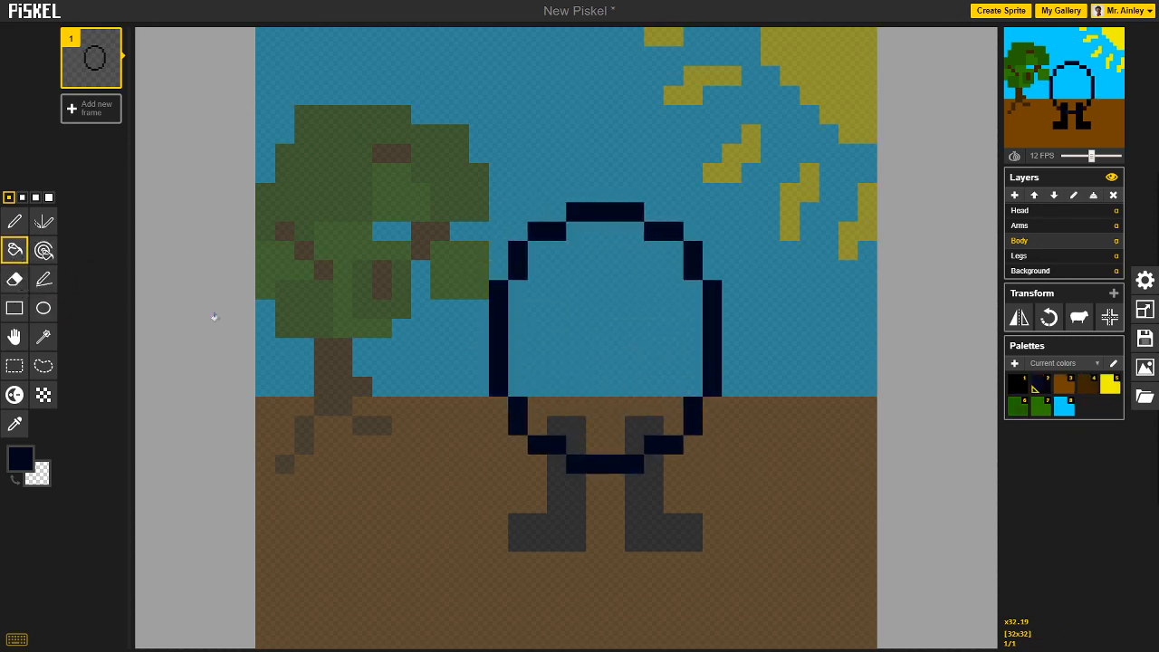
pyautogui.click(625, 385)
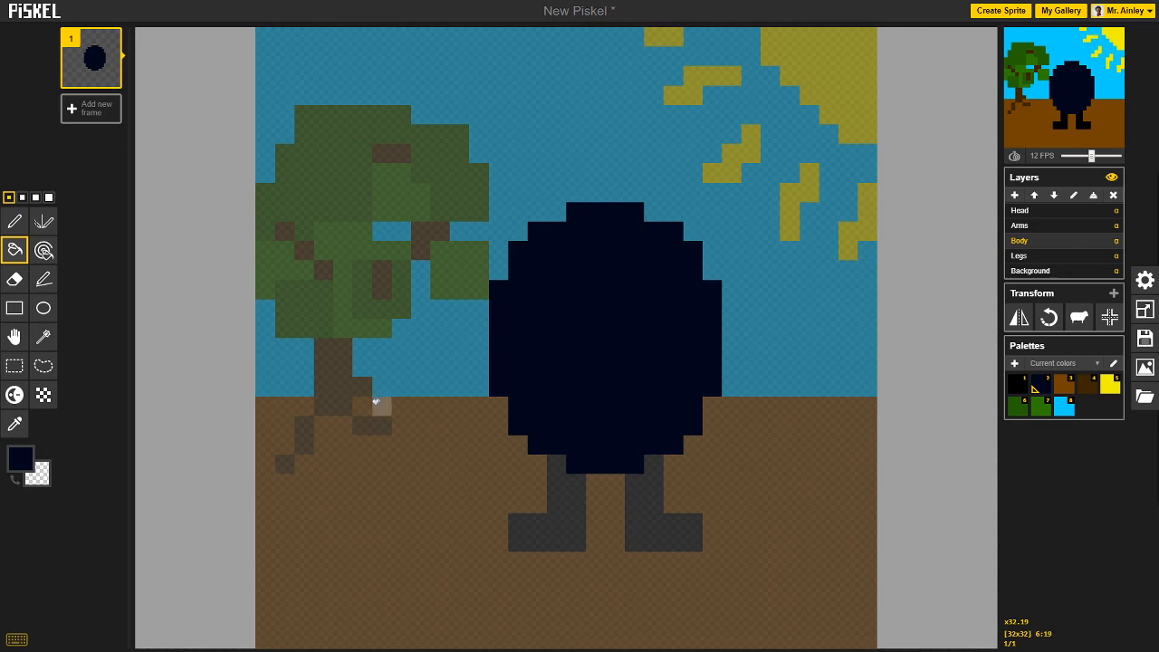
# Switch between the Legs, Body and Background layers to compare how each active layer appears on the canvas.
pyautogui.click(1033, 256)
pyautogui.click(1037, 241)
pyautogui.click(1037, 272)
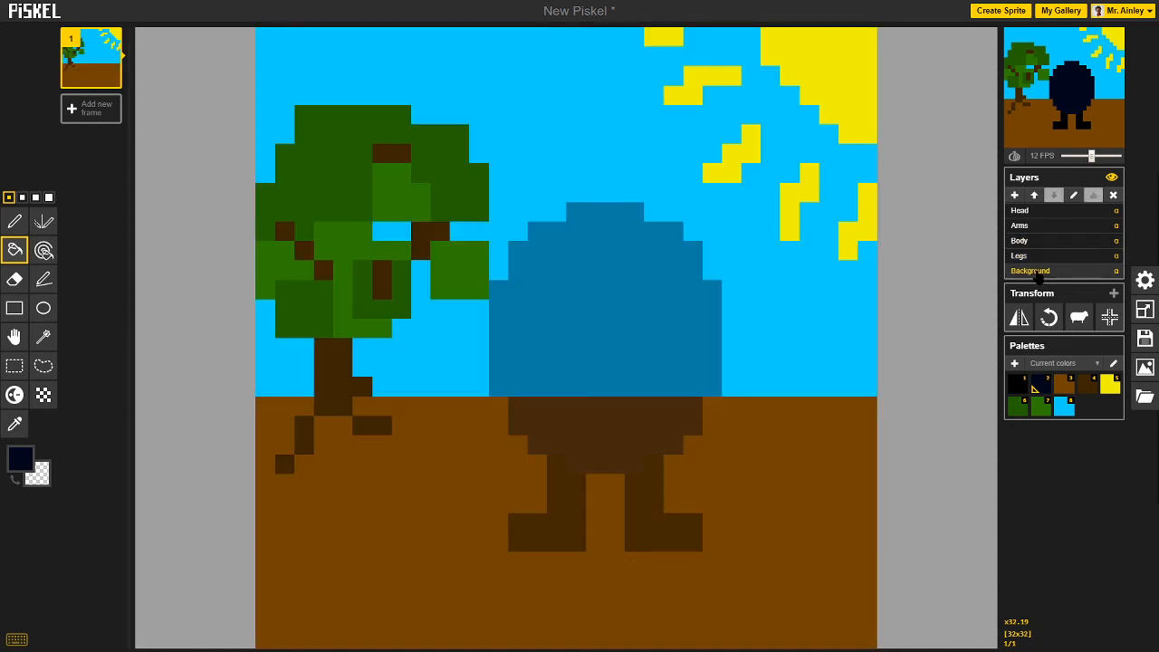
pyautogui.click(1034, 258)
pyautogui.click(1032, 242)
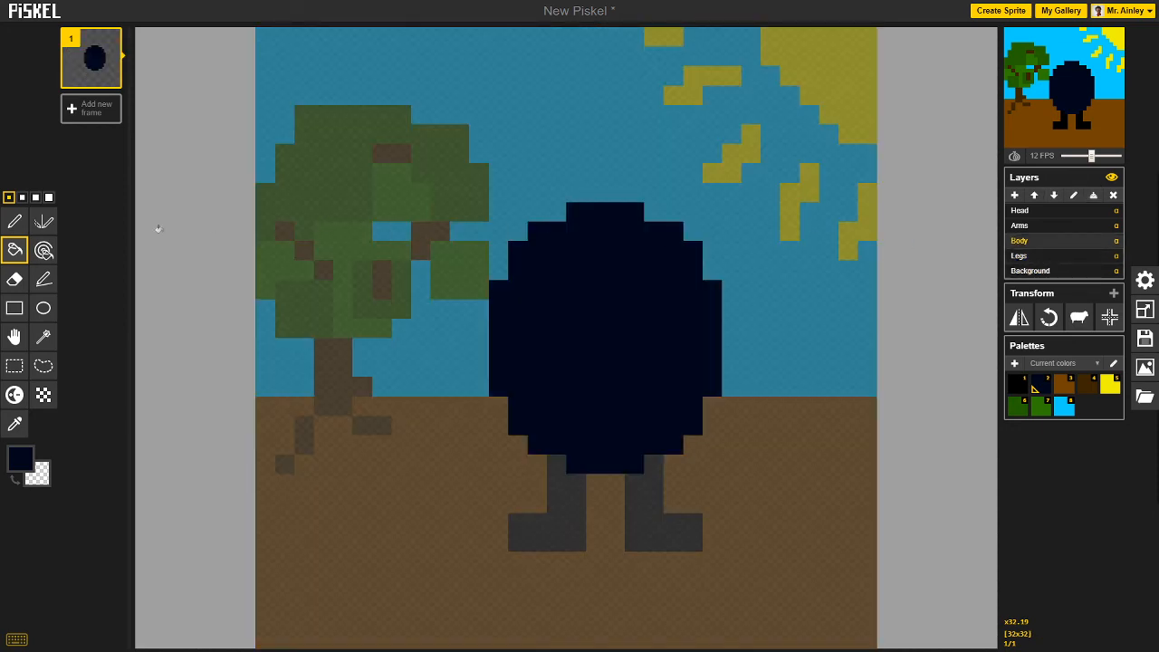
# Move the contents of the Legs layer 3 pixels down and 1 pixel to the right.
pyautogui.click(1038, 257)
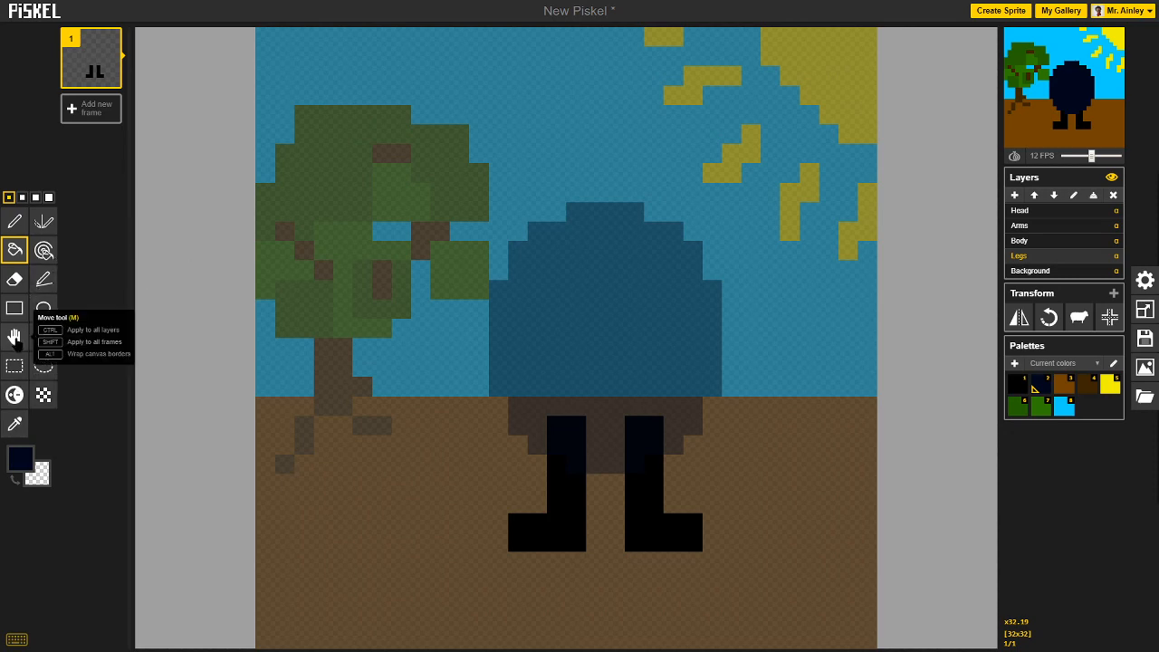
pyautogui.click(15, 336)
pyautogui.moveTo(563, 485); pyautogui.dragTo(569, 538)
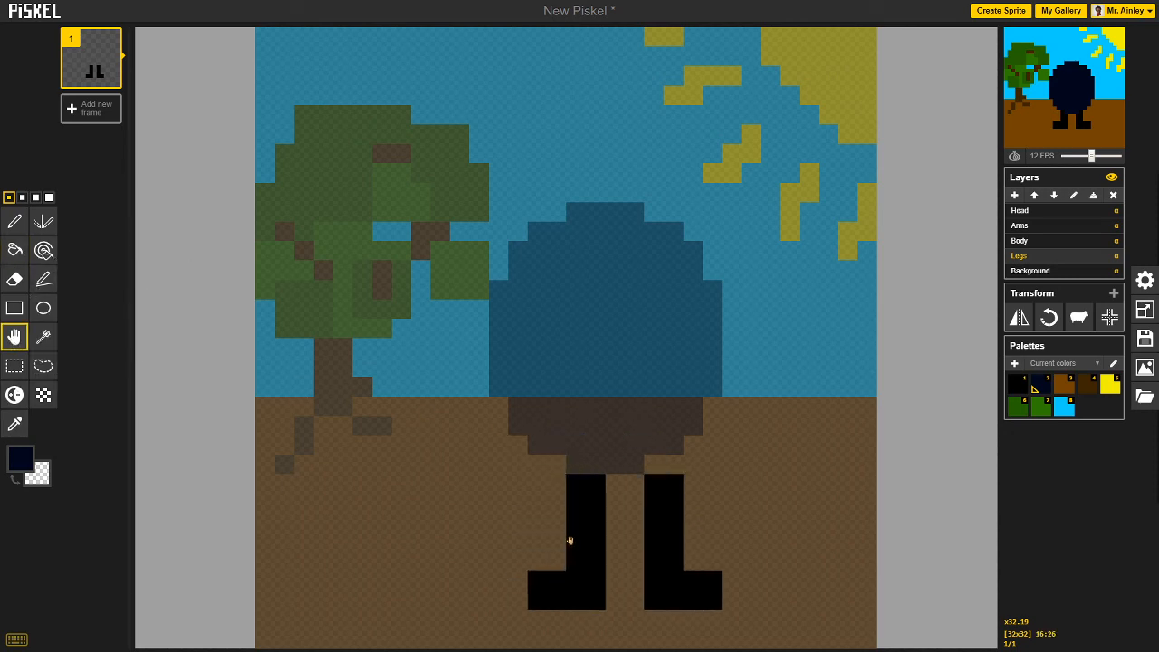
# Move the Body layer's navy oval 3 pixels down and 1 pixel right so it overlaps the legs.
pyautogui.click(1020, 240)
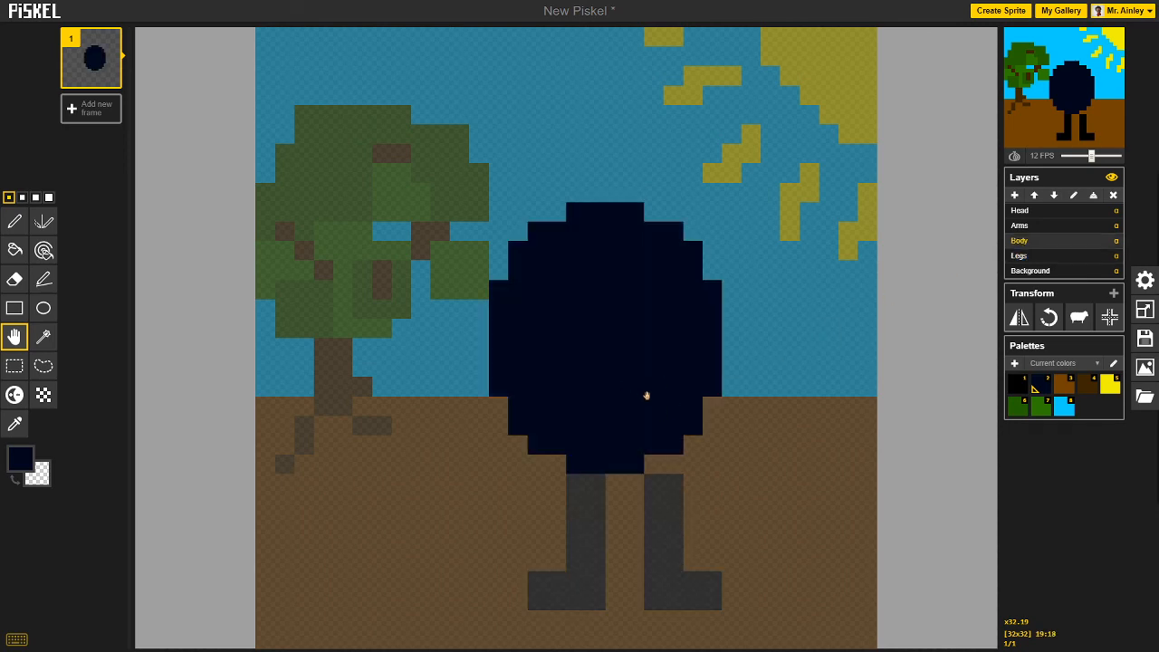
pyautogui.moveTo(645, 387); pyautogui.dragTo(646, 448)
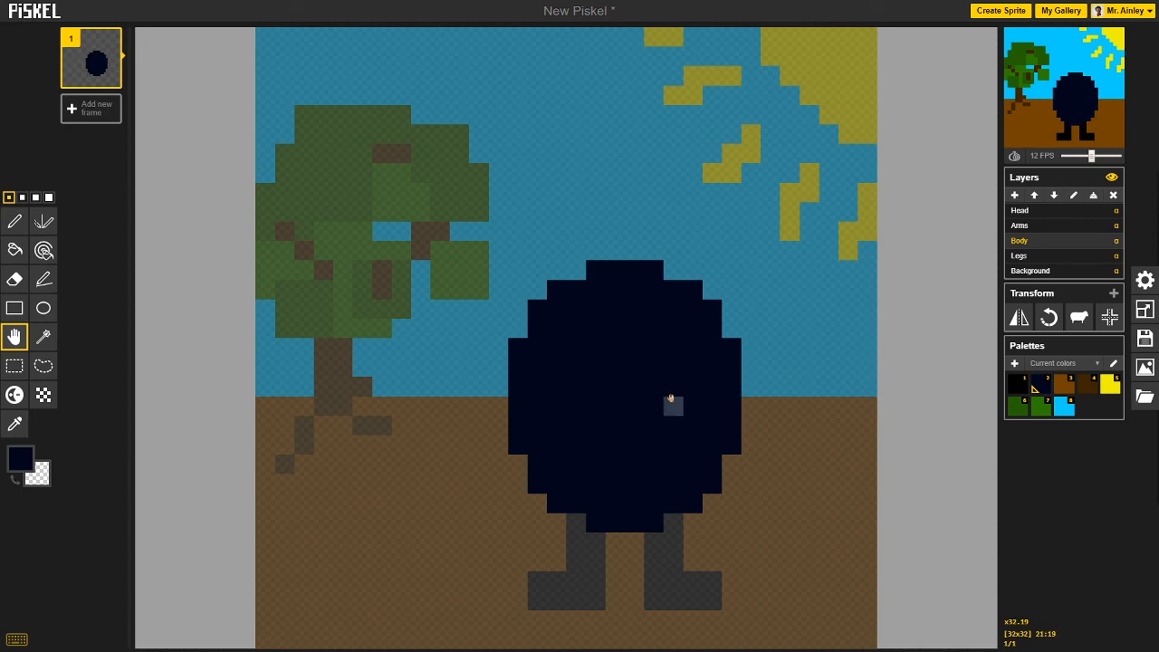
pyautogui.moveTo(673, 407); pyautogui.dragTo(669, 415)
# On the Arms layer, draw a black #000000 two-pixel-thick arm from the body's right edge, bending upward into a raised hand.
pyautogui.click(1031, 227)
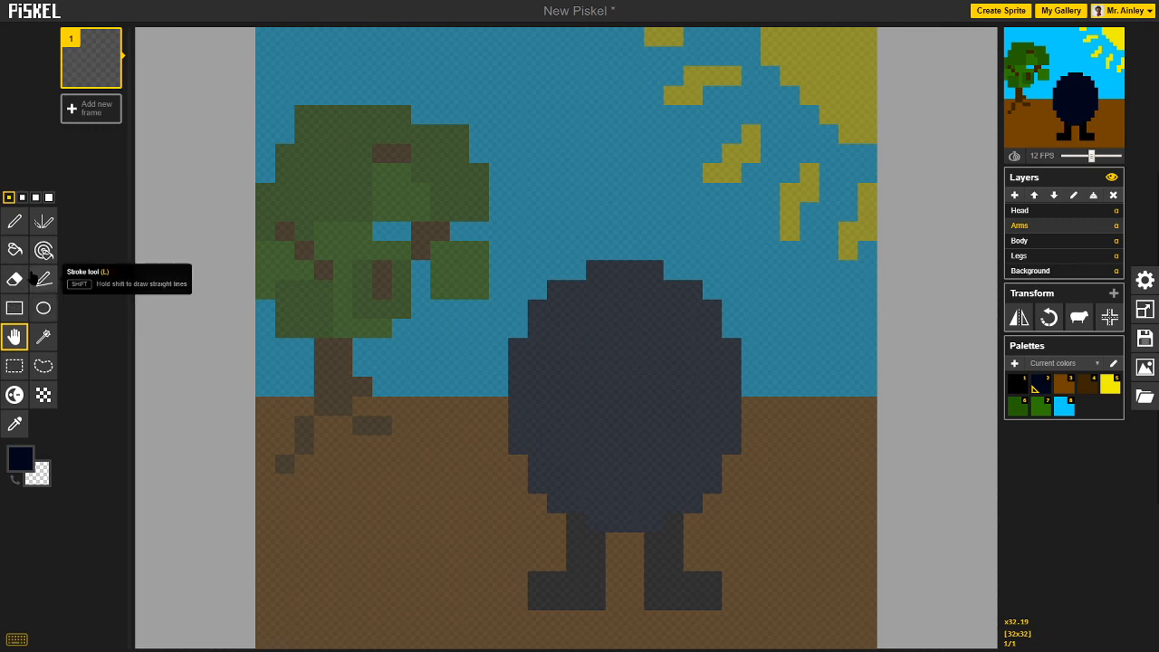
pyautogui.click(15, 221)
pyautogui.click(21, 459)
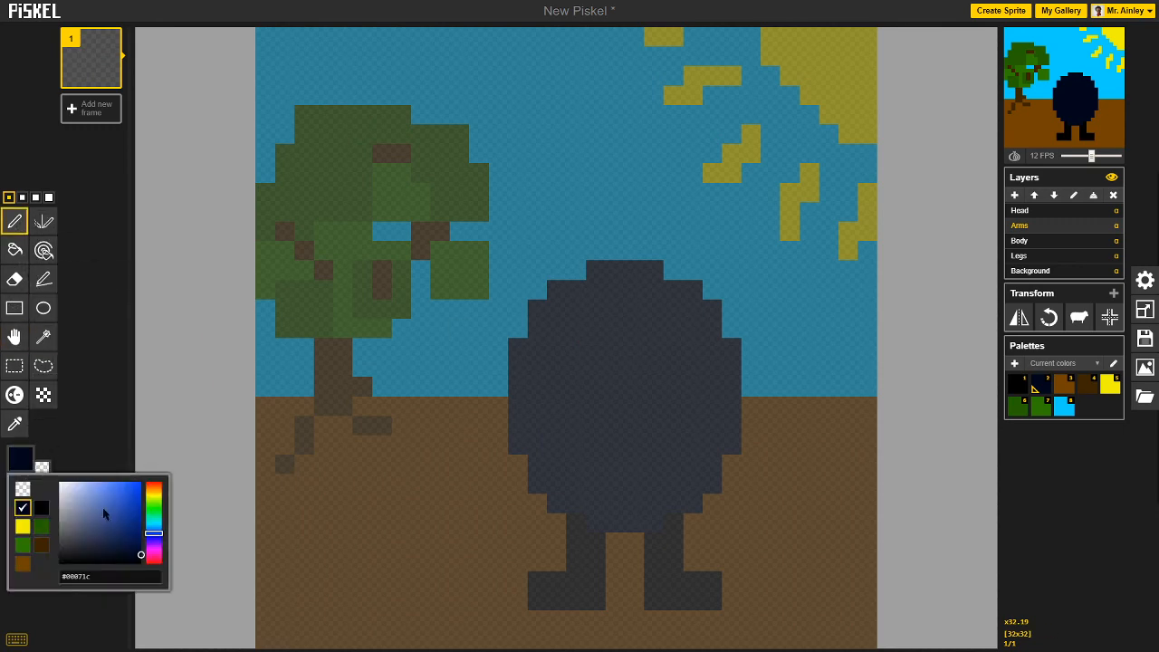
pyautogui.click(41, 508)
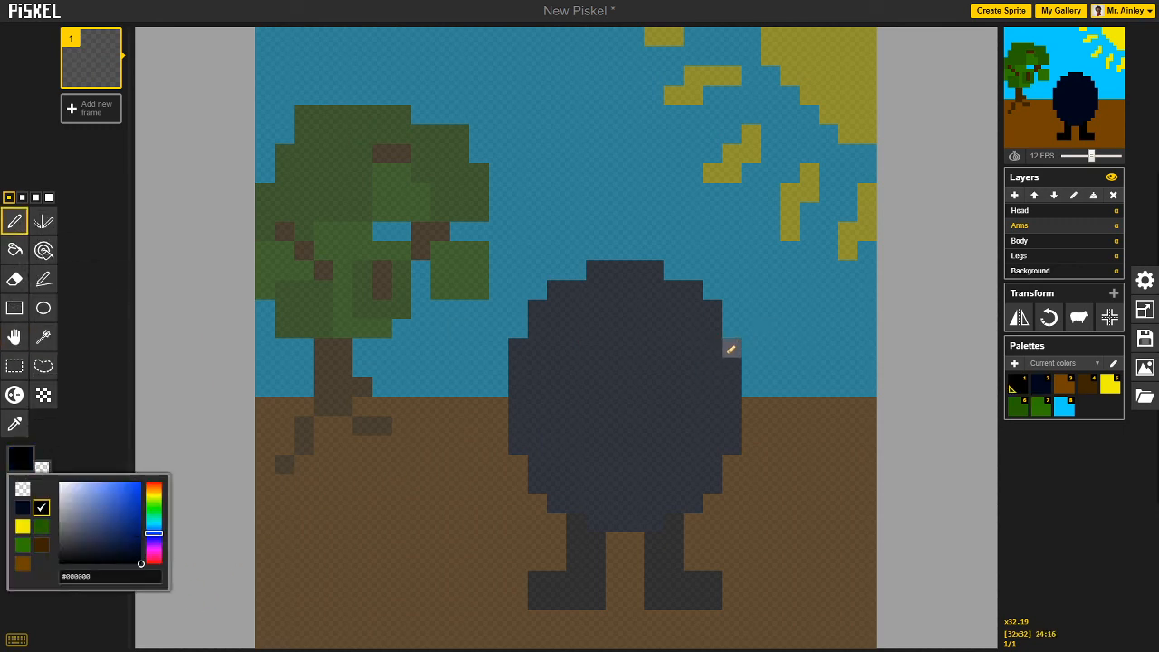
pyautogui.moveTo(729, 351)
pyautogui.mouseDown()
pyautogui.moveTo(777, 350)
pyautogui.moveTo(793, 312)
pyautogui.moveTo(775, 363)
pyautogui.moveTo(724, 344)
pyautogui.mouseUp()
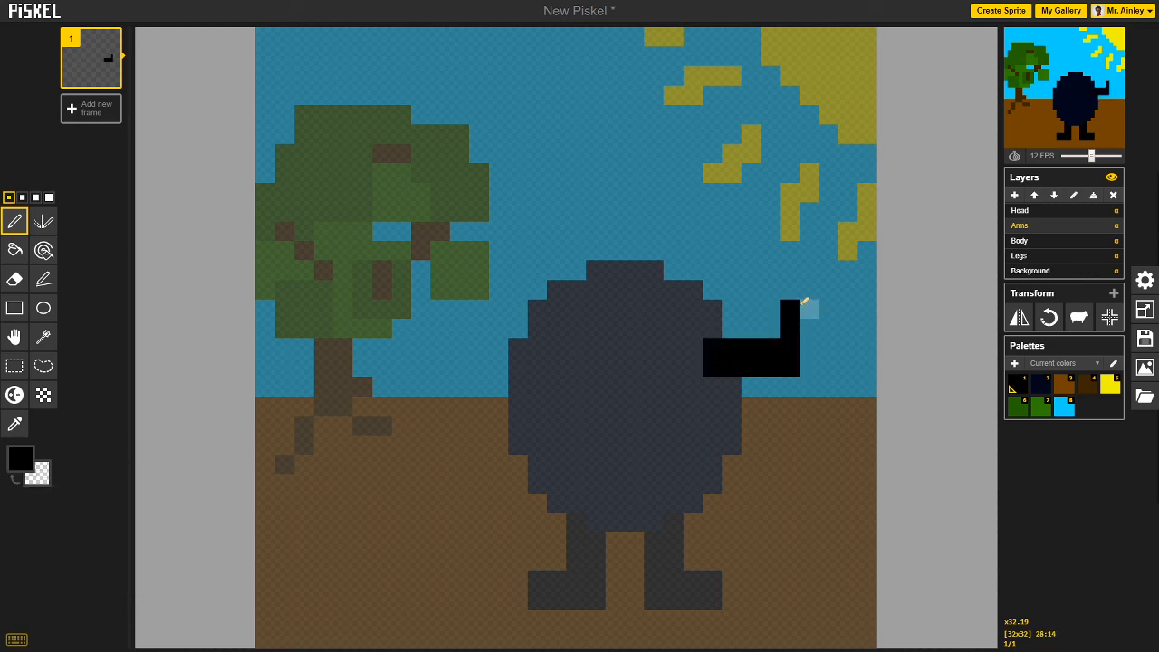
pyautogui.moveTo(802, 345)
pyautogui.mouseDown()
pyautogui.moveTo(811, 308)
pyautogui.moveTo(807, 351)
pyautogui.mouseUp()
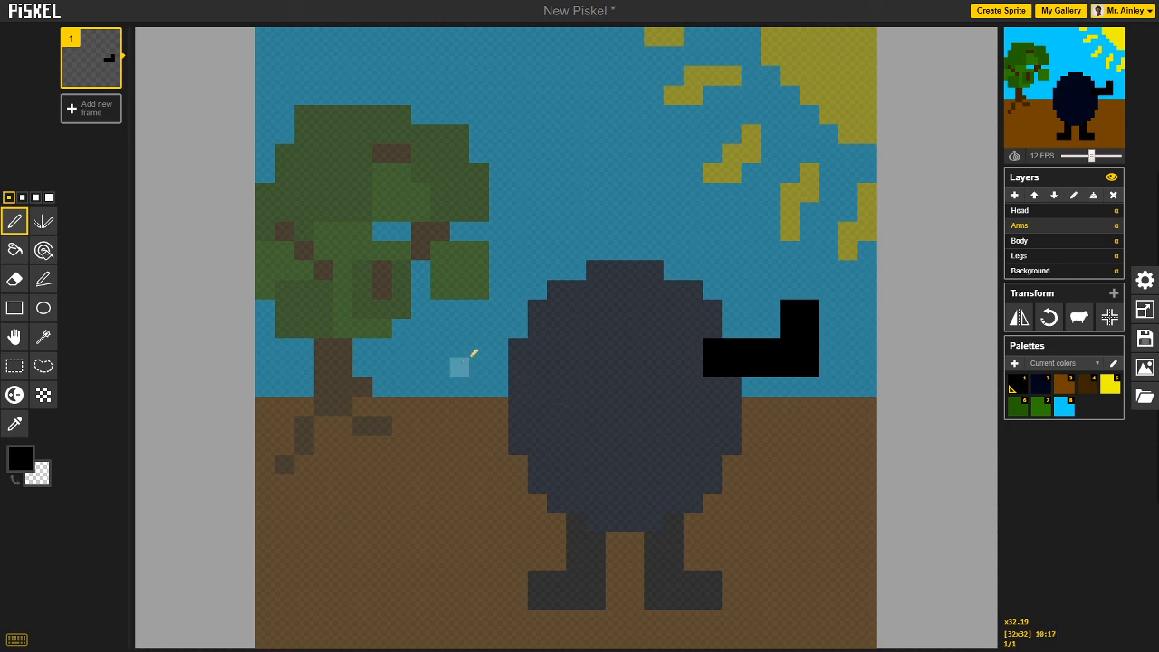
# Draw a matching black arm on the body's left side with a downward hand, and complete the right arm's inner end.
pyautogui.moveTo(518, 348)
pyautogui.mouseDown()
pyautogui.moveTo(414, 357)
pyautogui.moveTo(414, 376)
pyautogui.moveTo(420, 390)
pyautogui.moveTo(437, 390)
pyautogui.moveTo(445, 365)
pyautogui.moveTo(538, 367)
pyautogui.mouseUp()
pyautogui.click(546, 347)
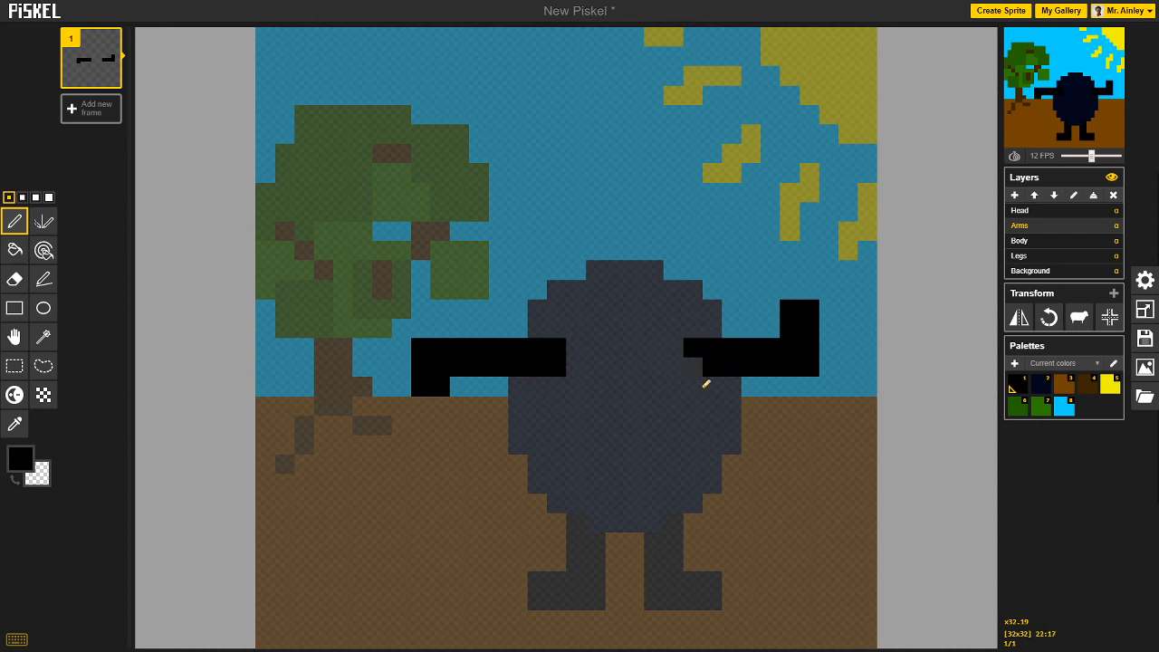
pyautogui.click(693, 366)
# Move the Arms layer below the Body layer and compare the overlap with each of the two layers active.
pyautogui.click(1055, 196)
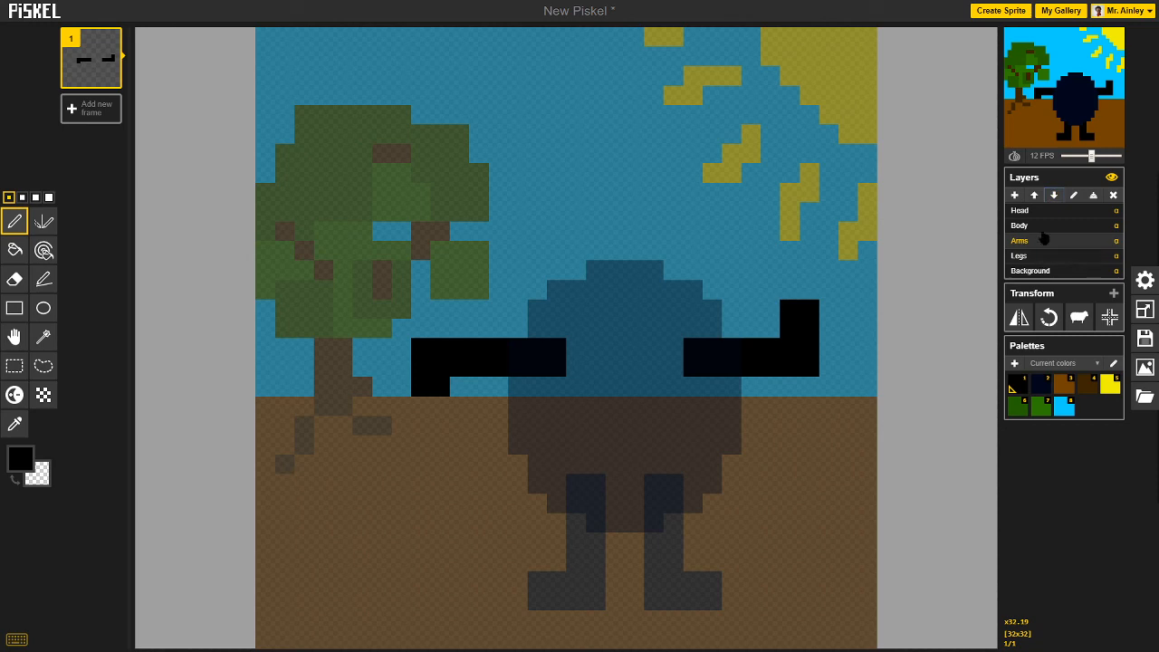
pyautogui.click(1040, 227)
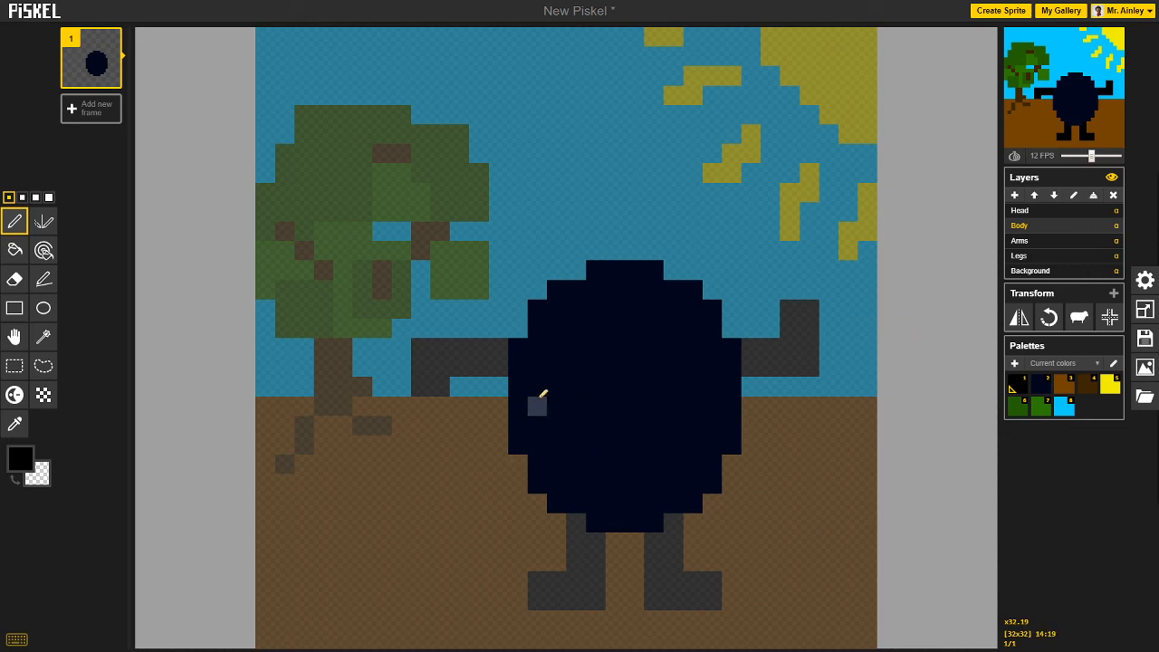
pyautogui.click(1051, 241)
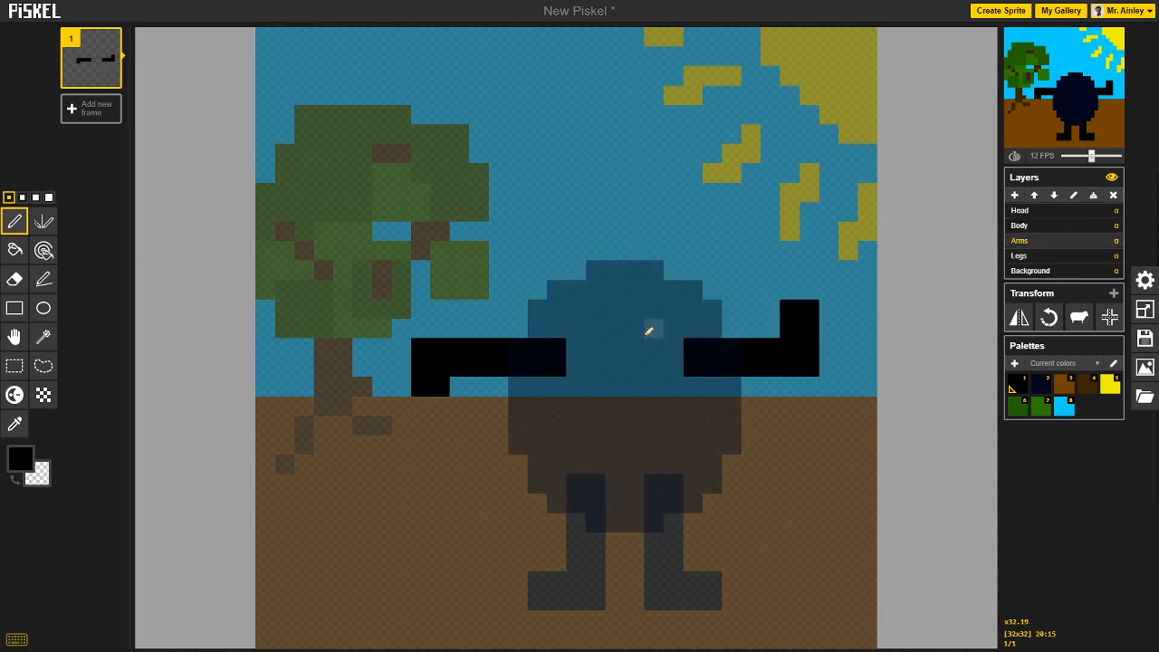
# Try extending the arms further inward behind the body on the Arms layer, and undo the added pixels.
pyautogui.moveTo(593, 346)
pyautogui.mouseDown()
pyautogui.moveTo(654, 350)
pyautogui.moveTo(682, 368)
pyautogui.moveTo(590, 374)
pyautogui.mouseUp()
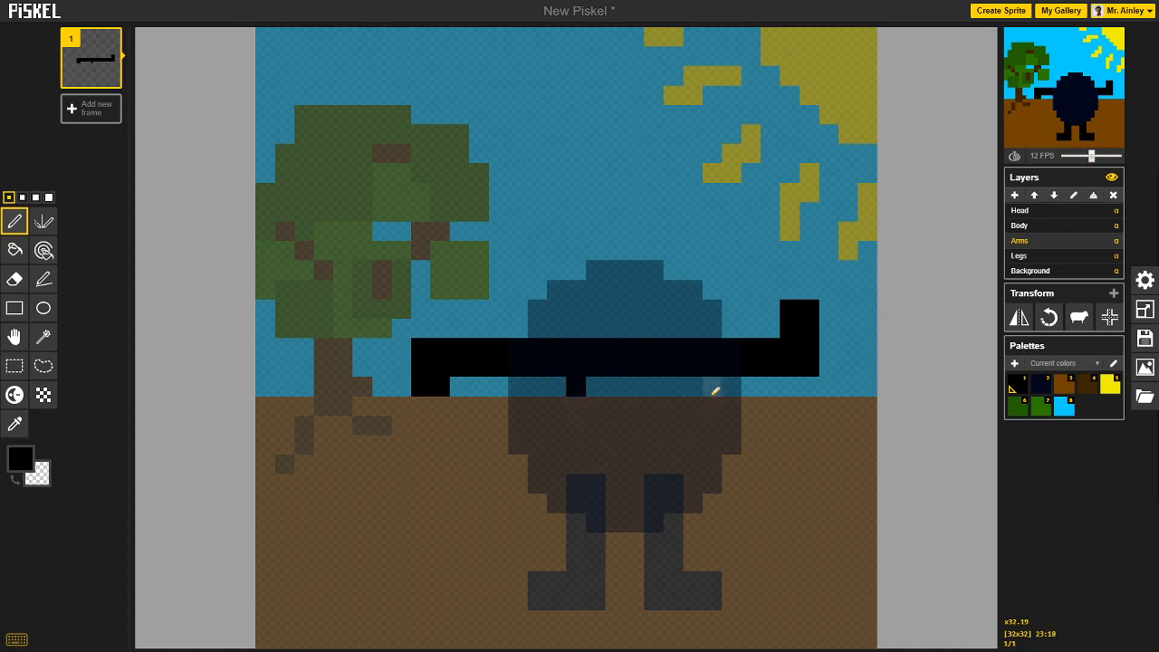
pyautogui.hotkey('ctrl', 'z')
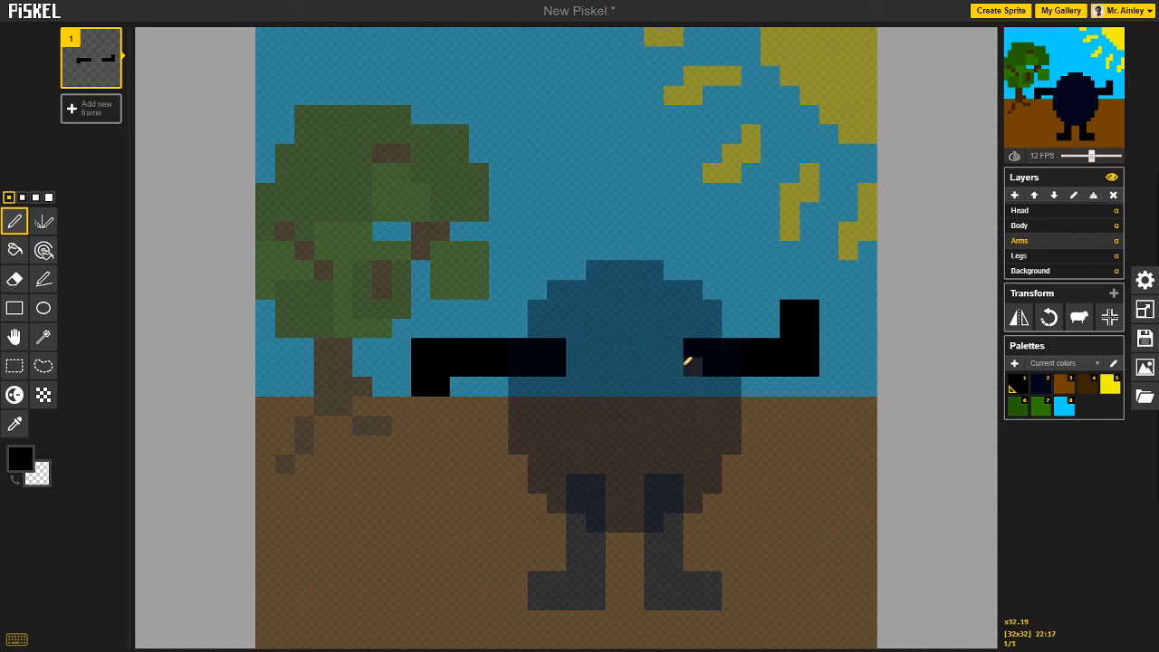
pyautogui.moveTo(586, 345)
pyautogui.mouseDown()
pyautogui.moveTo(672, 361)
pyautogui.moveTo(580, 372)
pyautogui.mouseUp()
pyautogui.click(1021, 226)
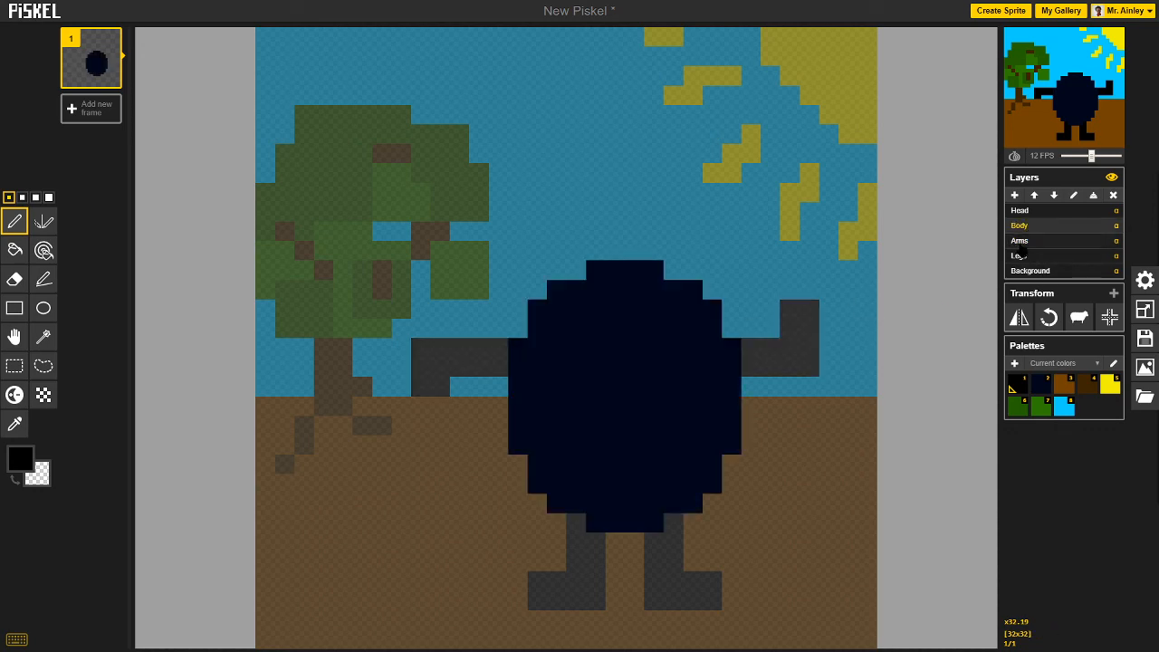
pyautogui.click(1020, 245)
pyautogui.hotkey('ctrl', 'z')
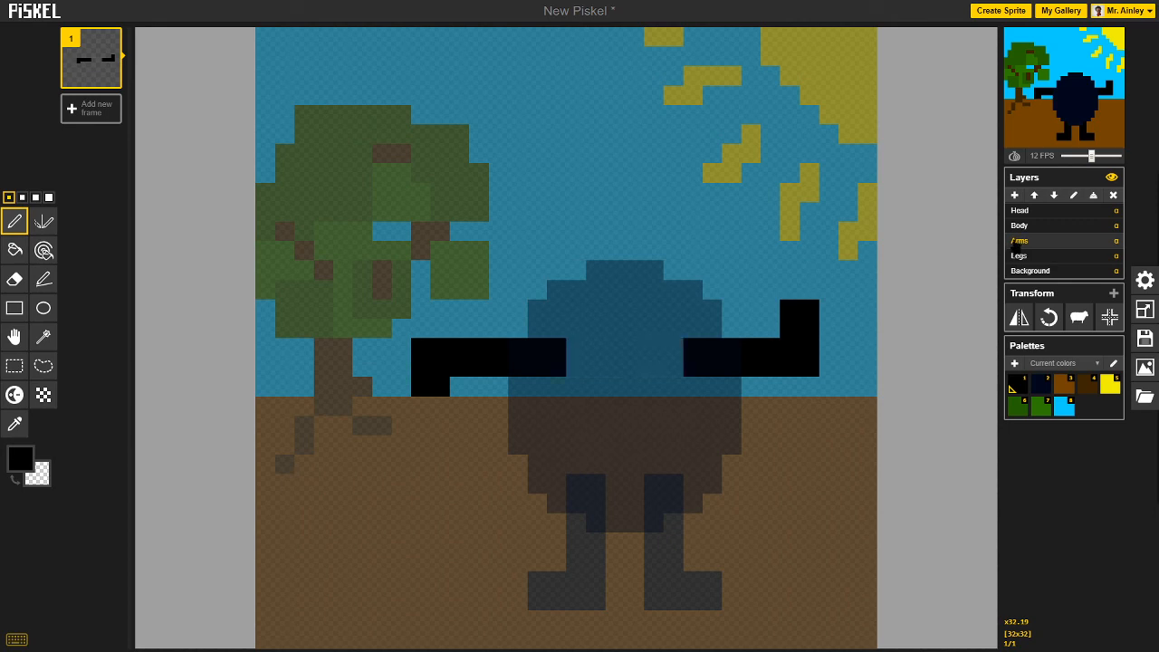
# On the Head layer, draw an 8x9 pixel black rectangle overlapping the top of the body and fill it with black.
pyautogui.click(1026, 230)
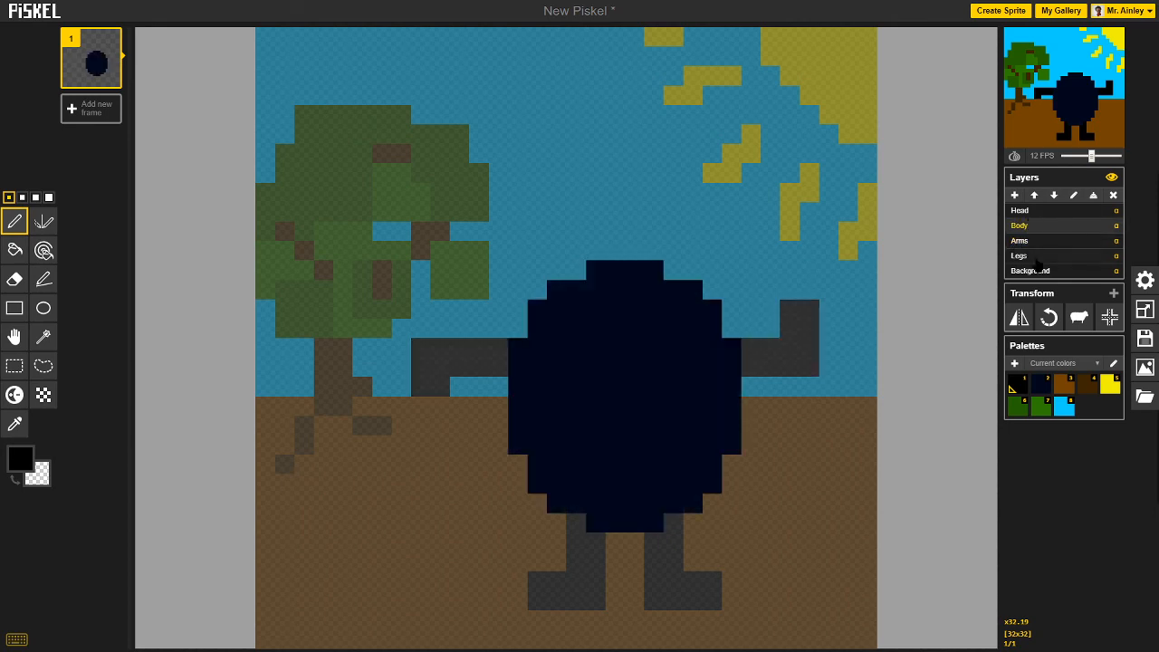
pyautogui.click(1037, 256)
pyautogui.click(1032, 241)
pyautogui.click(1031, 211)
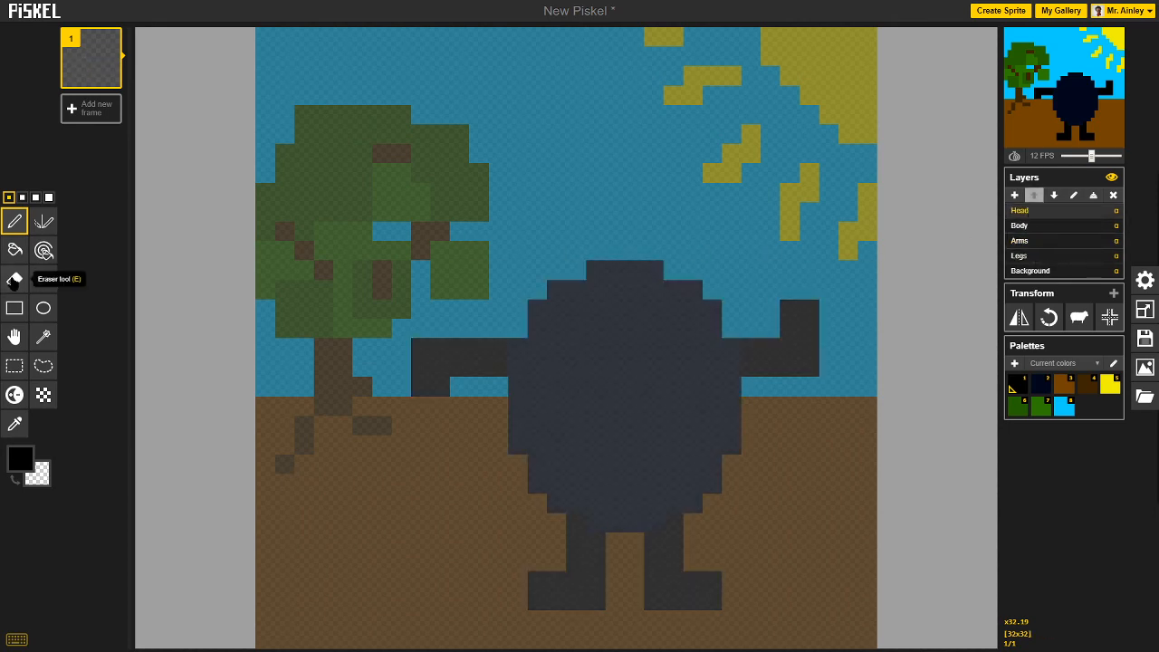
pyautogui.click(13, 309)
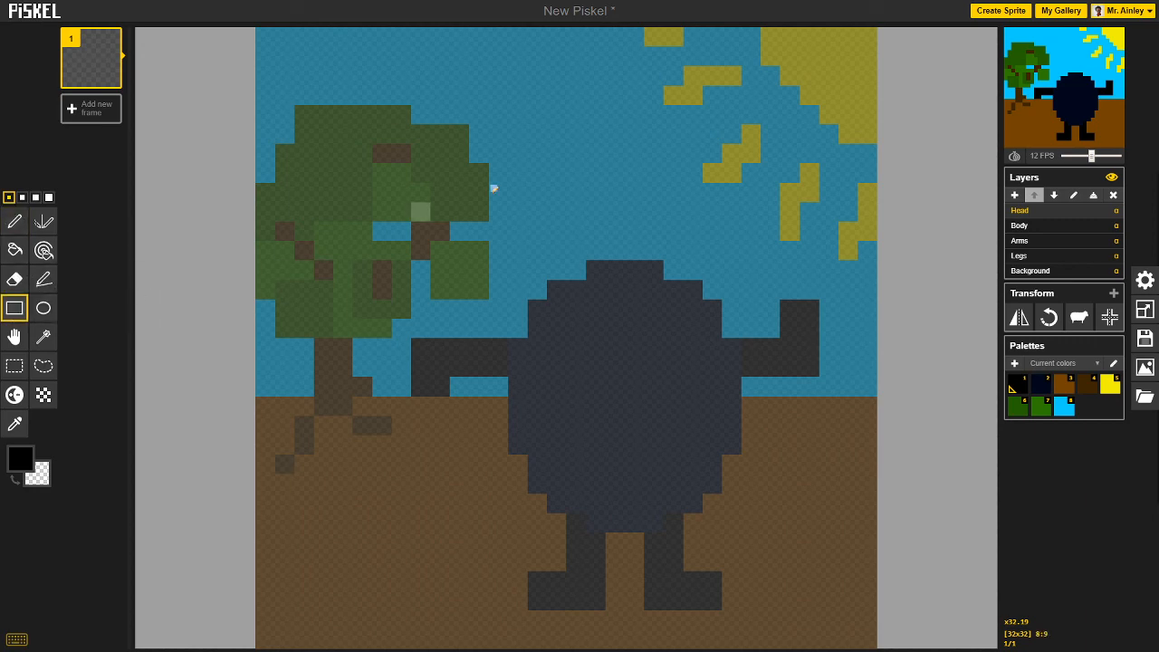
pyautogui.moveTo(557, 145); pyautogui.dragTo(702, 301)
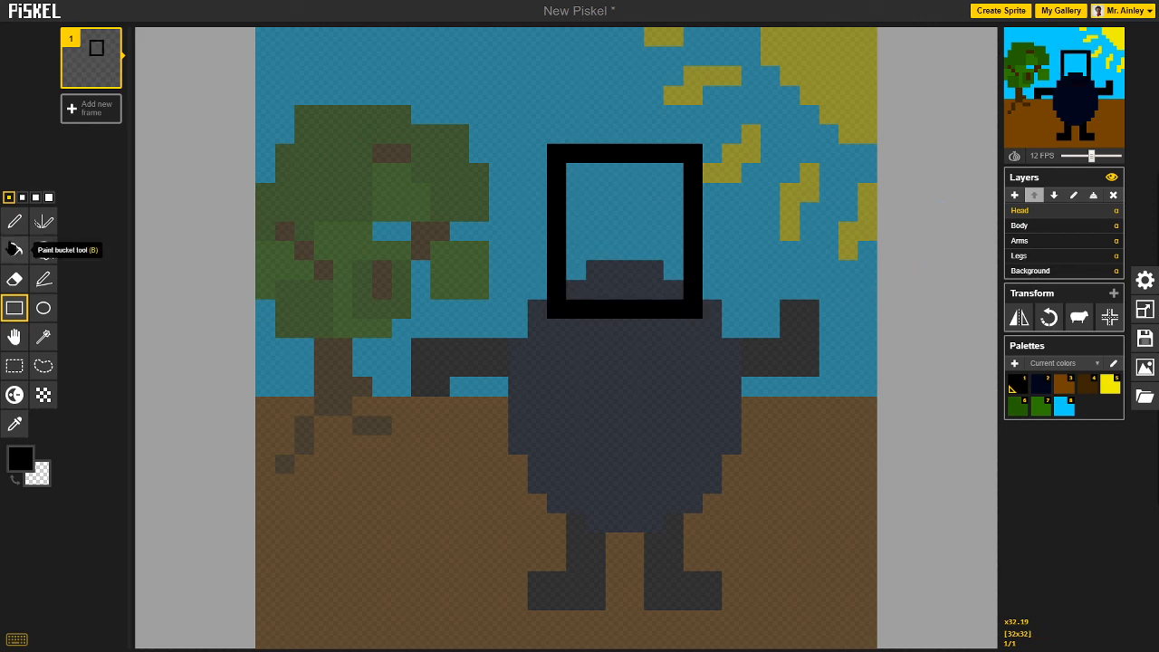
pyautogui.click(14, 251)
pyautogui.click(635, 212)
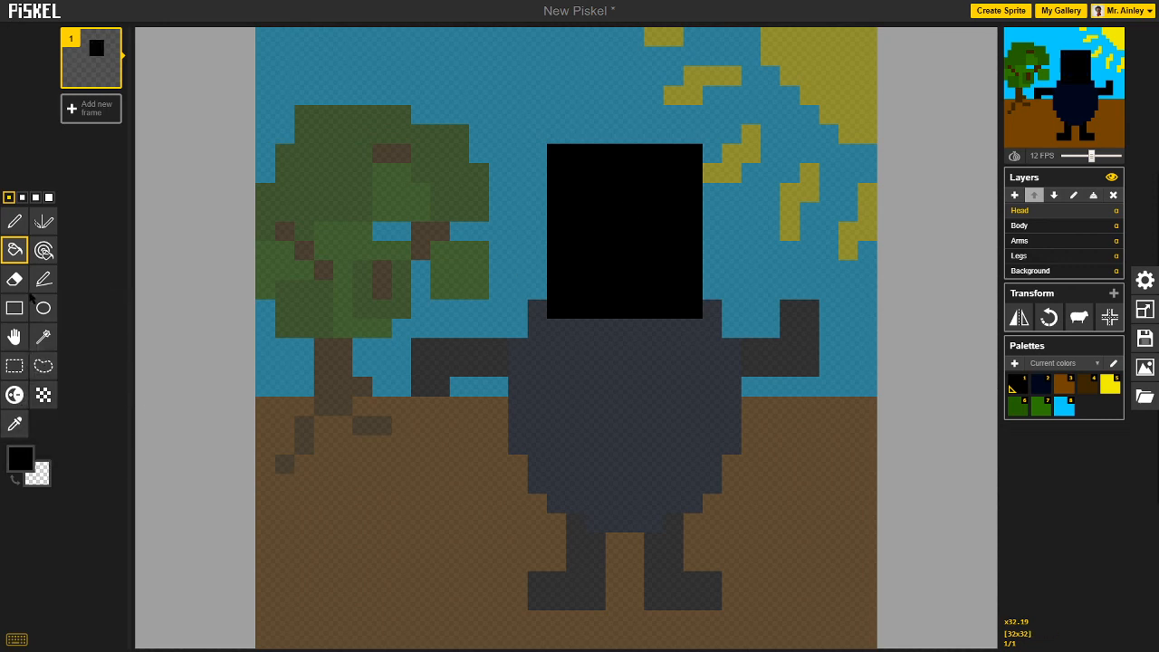
# Erase the four corner pixels of the black head to round it off.
pyautogui.click(15, 280)
pyautogui.click(557, 152)
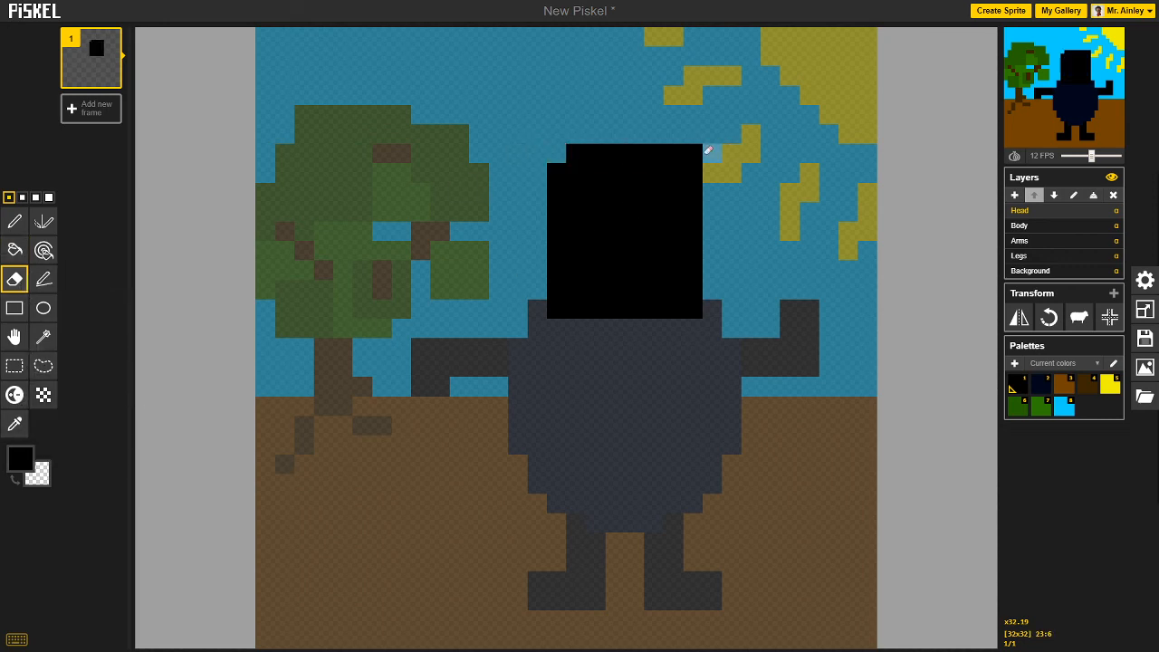
pyautogui.click(693, 153)
pyautogui.click(693, 308)
pyautogui.click(557, 309)
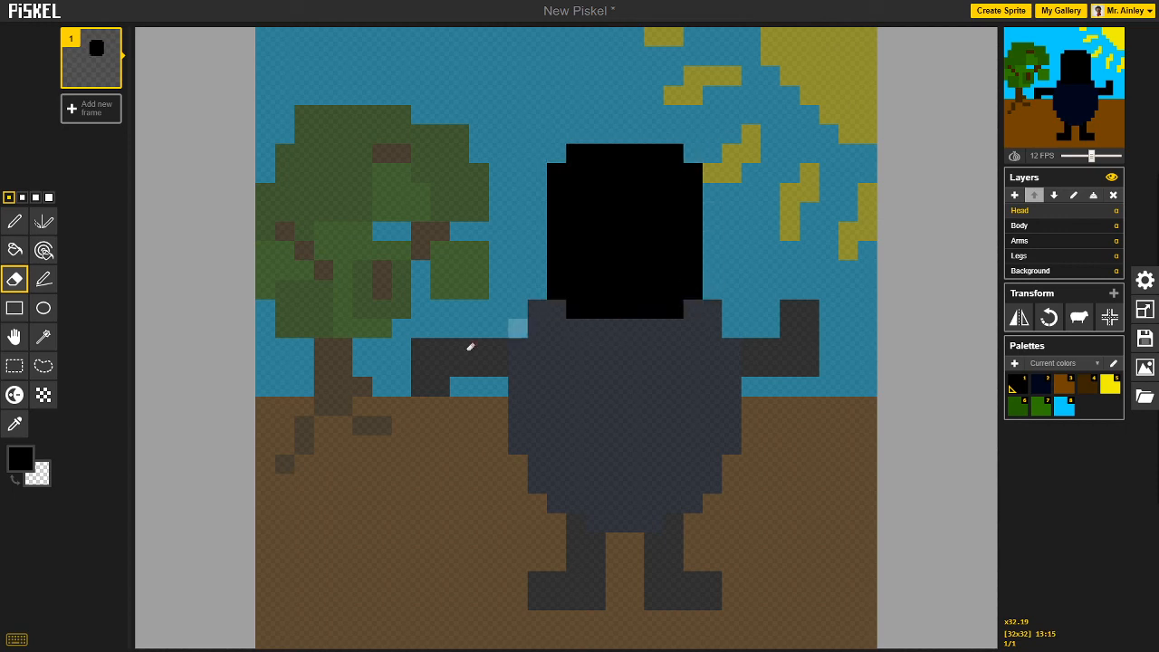
# Draw two white #ffffff eyes on the head, each one pixel wide and two pixels tall.
pyautogui.click(15, 222)
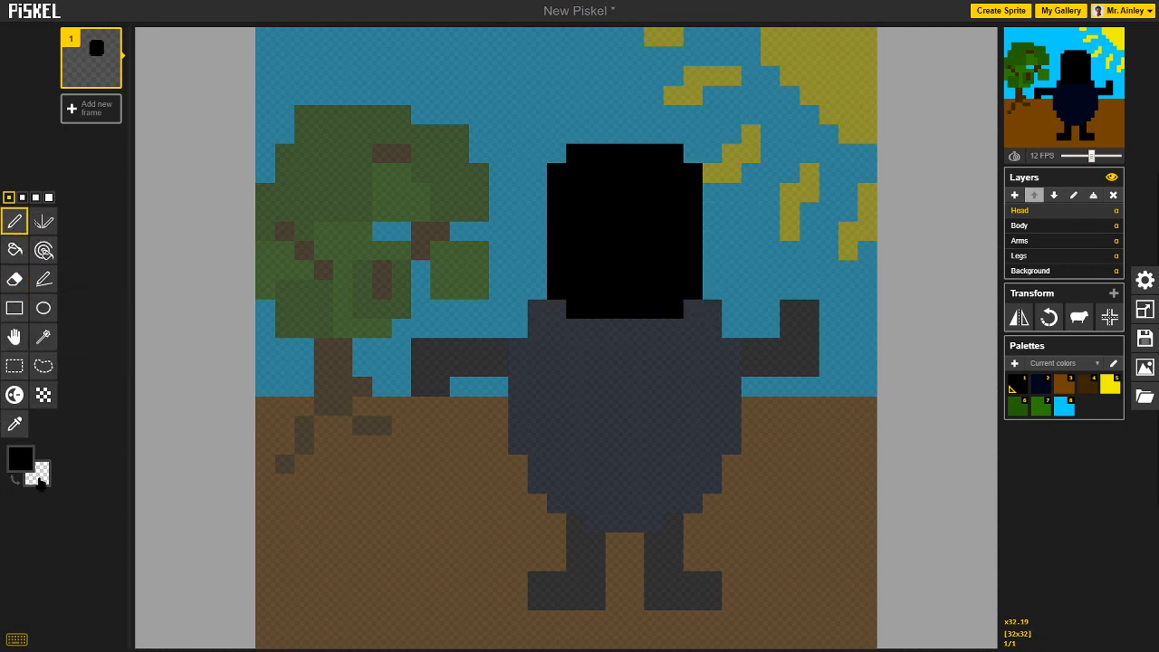
pyautogui.click(20, 459)
pyautogui.moveTo(83, 516); pyautogui.dragTo(59, 482)
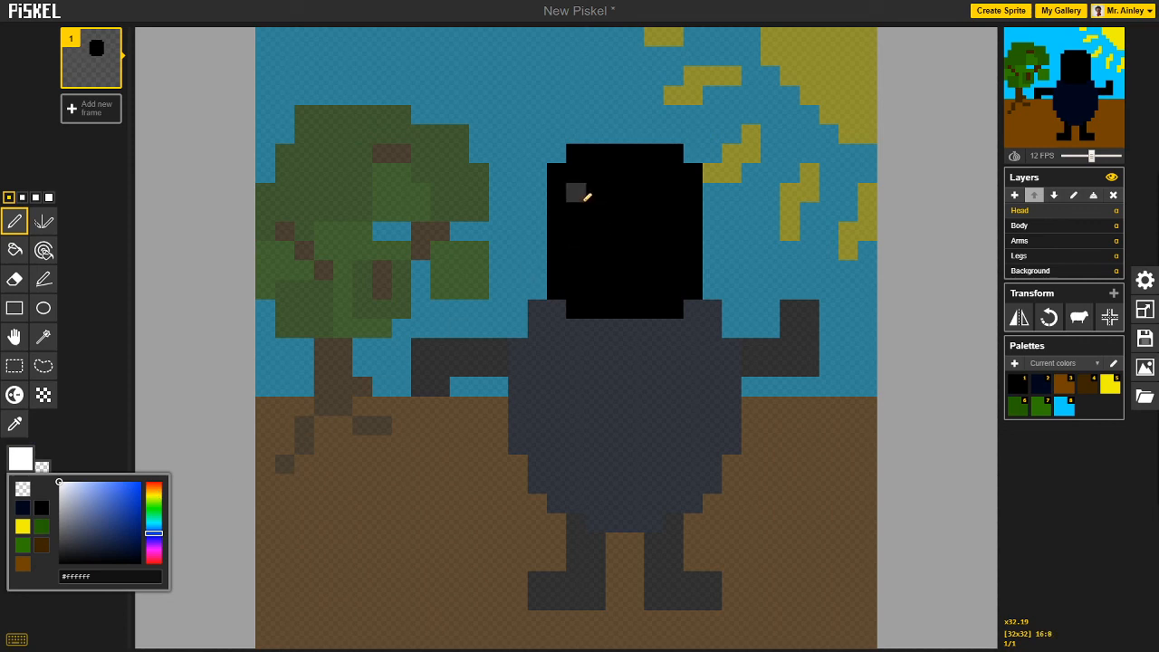
pyautogui.click(595, 192)
pyautogui.click(648, 195)
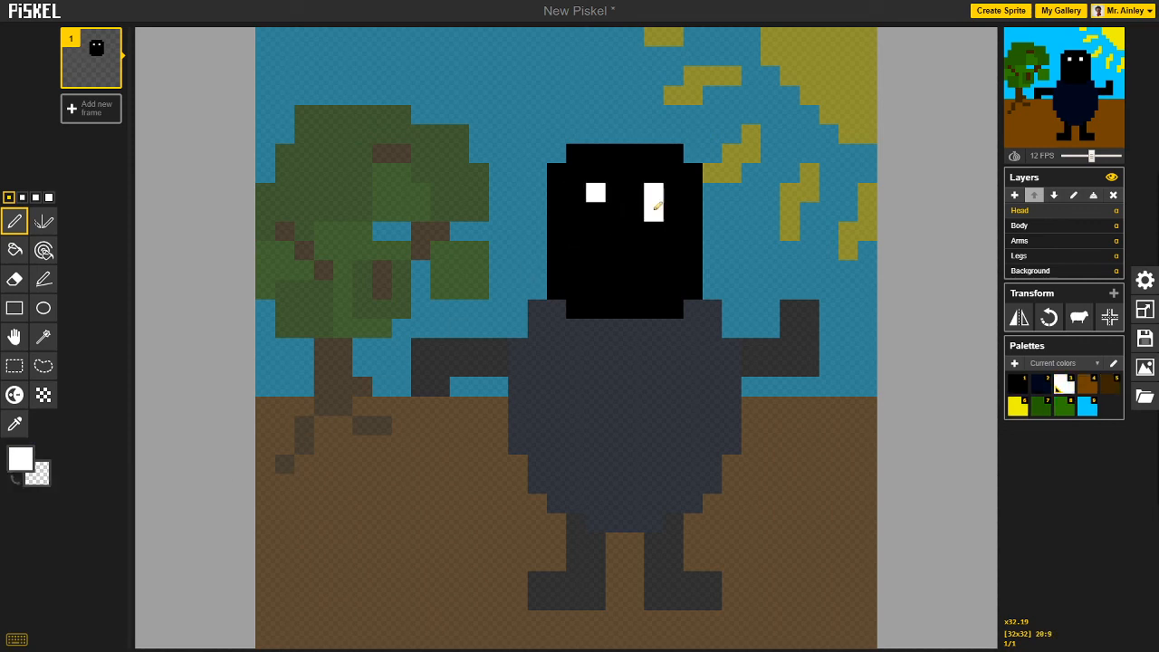
pyautogui.click(595, 212)
# Paint the lower pixel of each eye brown #7a3600.
pyautogui.click(20, 462)
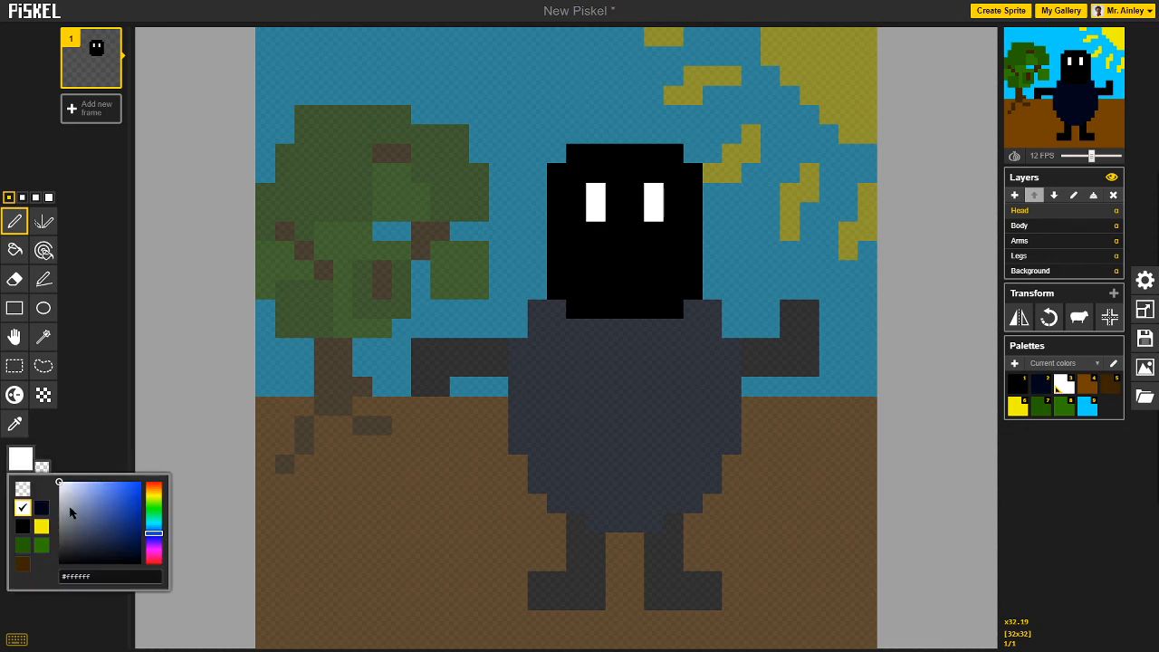
pyautogui.moveTo(70, 508)
pyautogui.mouseDown()
pyautogui.moveTo(66, 530)
pyautogui.moveTo(111, 482)
pyautogui.mouseUp()
pyautogui.moveTo(155, 525)
pyautogui.mouseDown()
pyautogui.moveTo(156, 487)
pyautogui.moveTo(141, 524)
pyautogui.mouseUp()
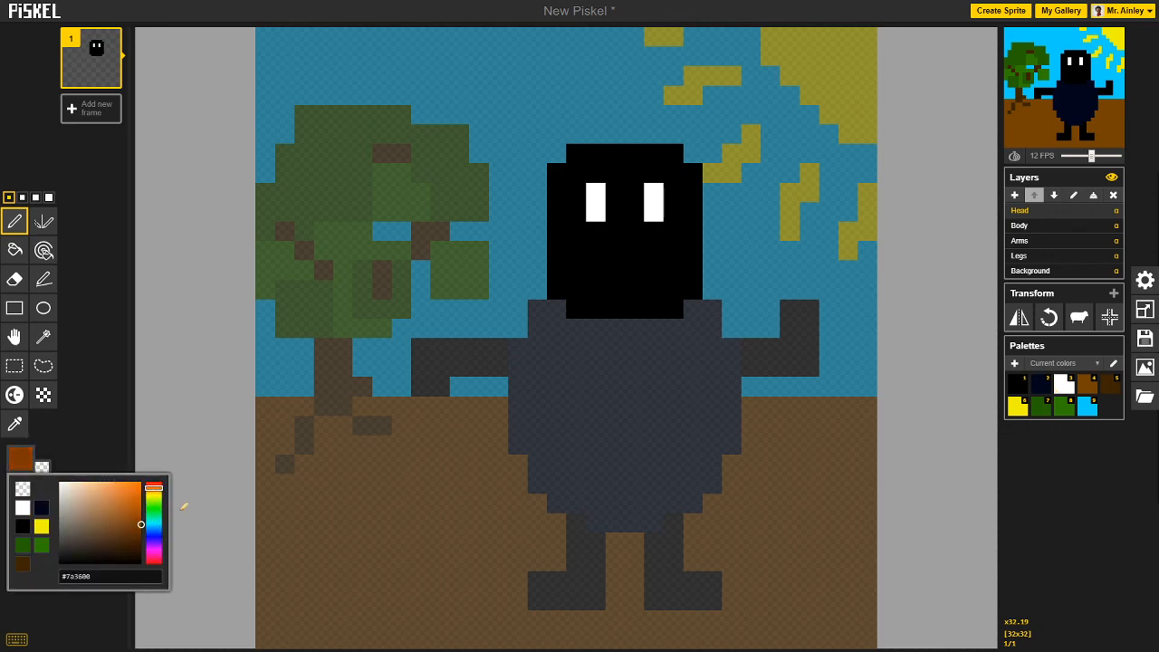
pyautogui.click(598, 213)
pyautogui.click(653, 212)
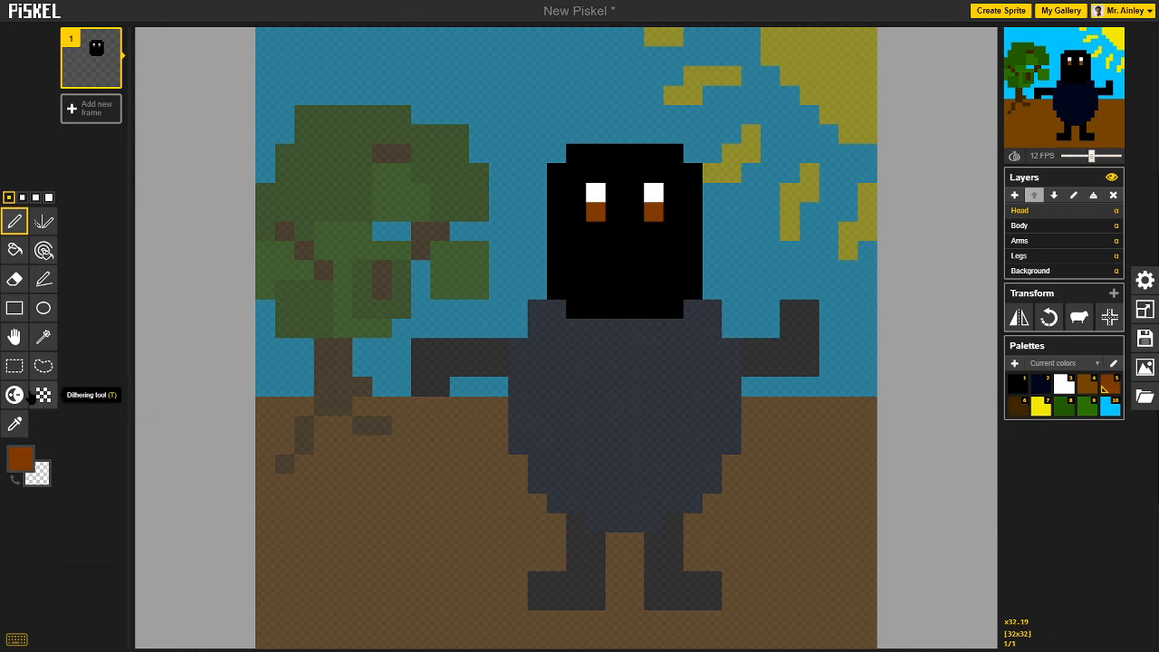
# Draw a white two-pixel-wide nose below the eyes and a white smile of four pixels with one raised pixel at each end.
pyautogui.click(21, 458)
pyautogui.click(41, 507)
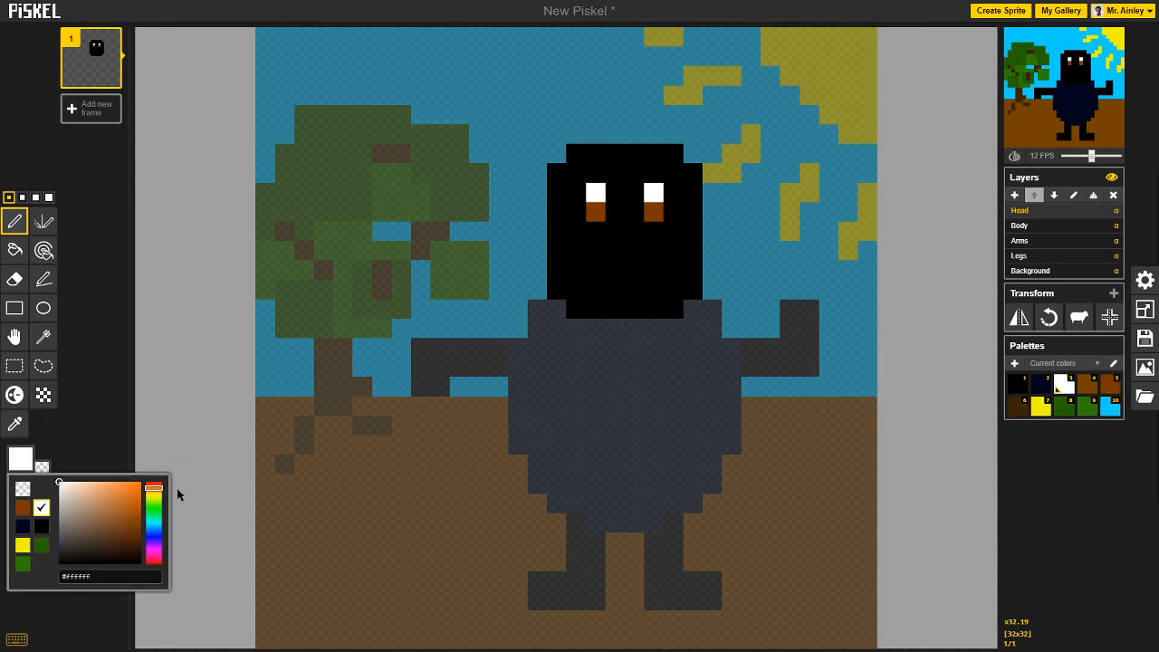
pyautogui.moveTo(616, 251); pyautogui.dragTo(634, 251)
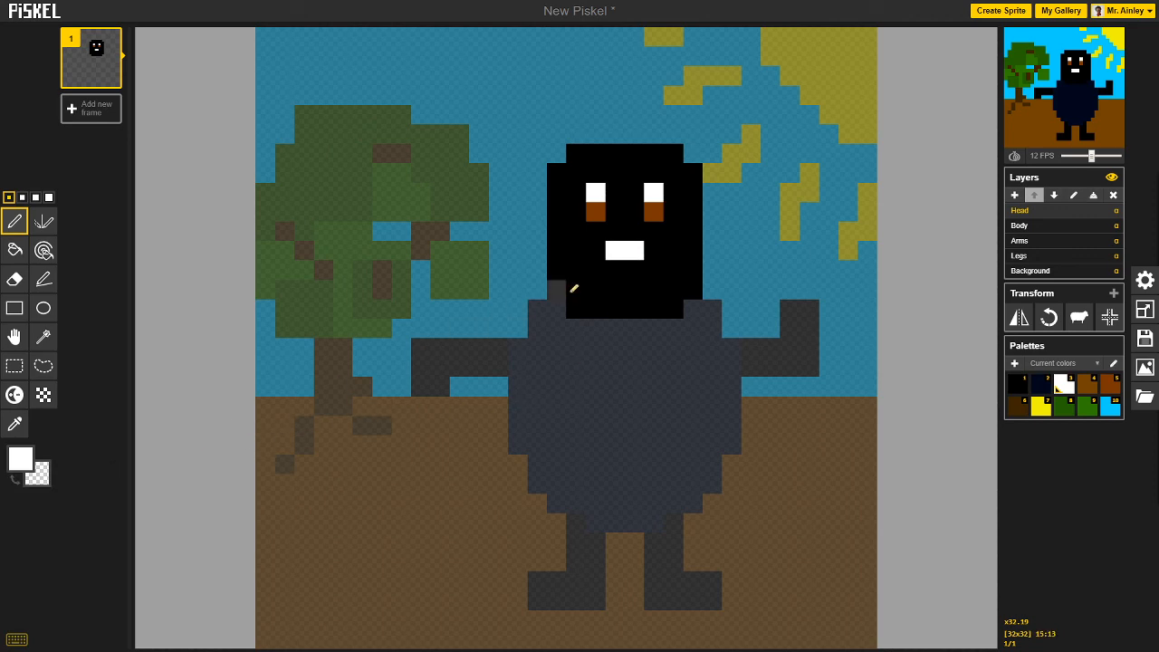
pyautogui.hotkey('ctrl', 'z')
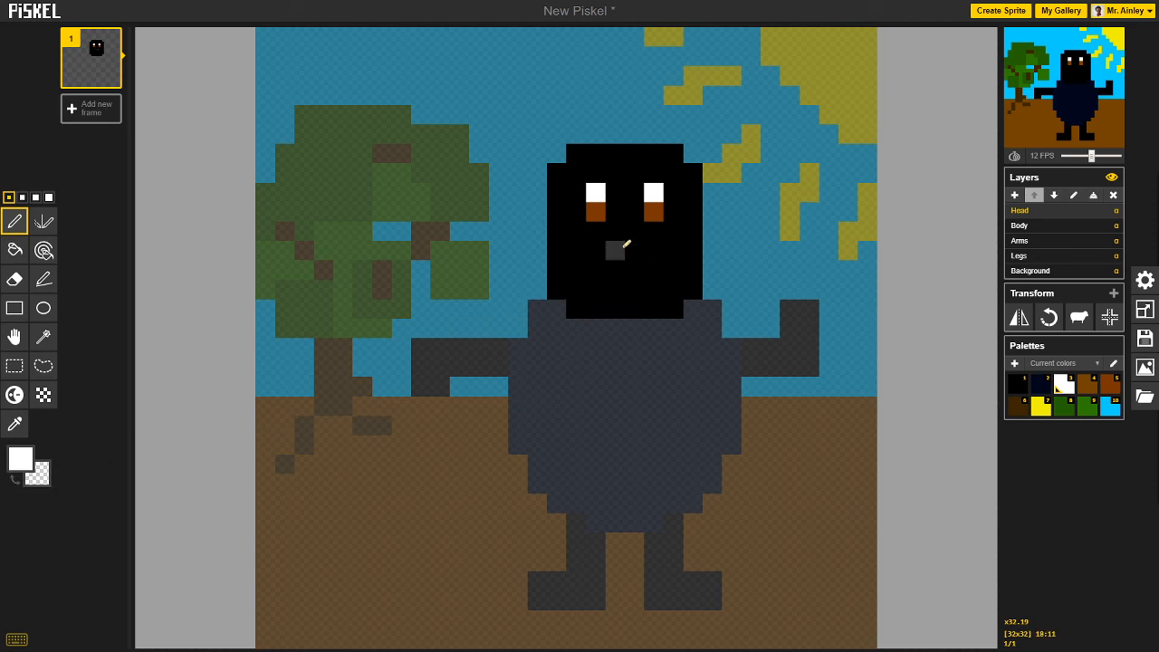
pyautogui.click(629, 249)
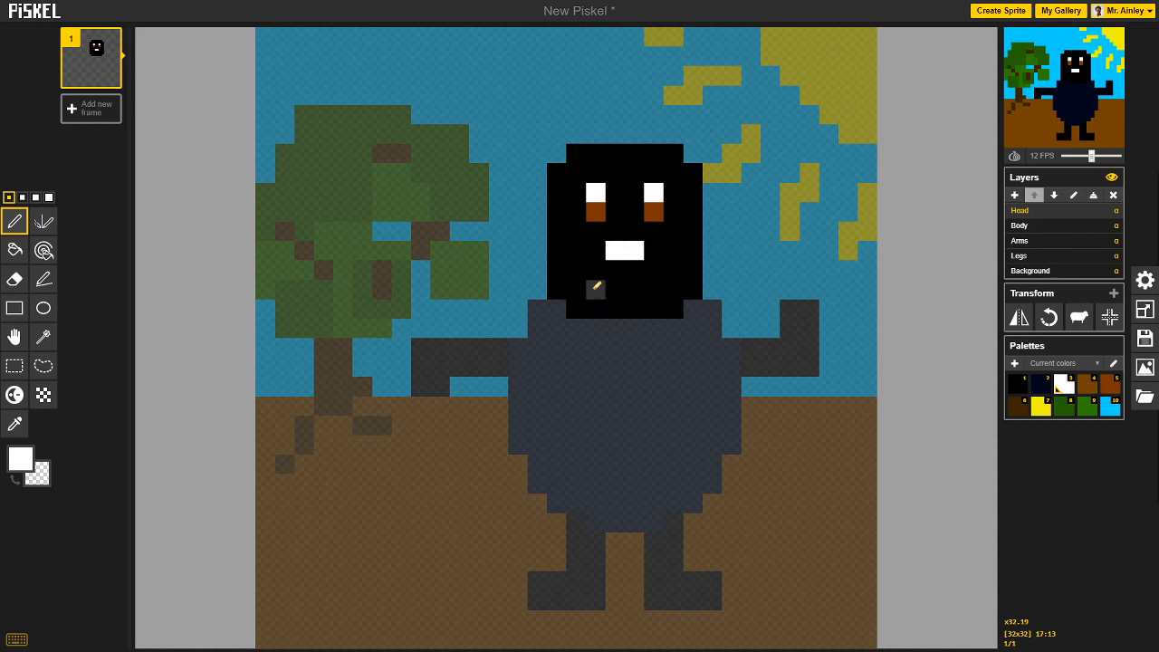
pyautogui.moveTo(600, 286); pyautogui.dragTo(656, 289)
pyautogui.click(674, 270)
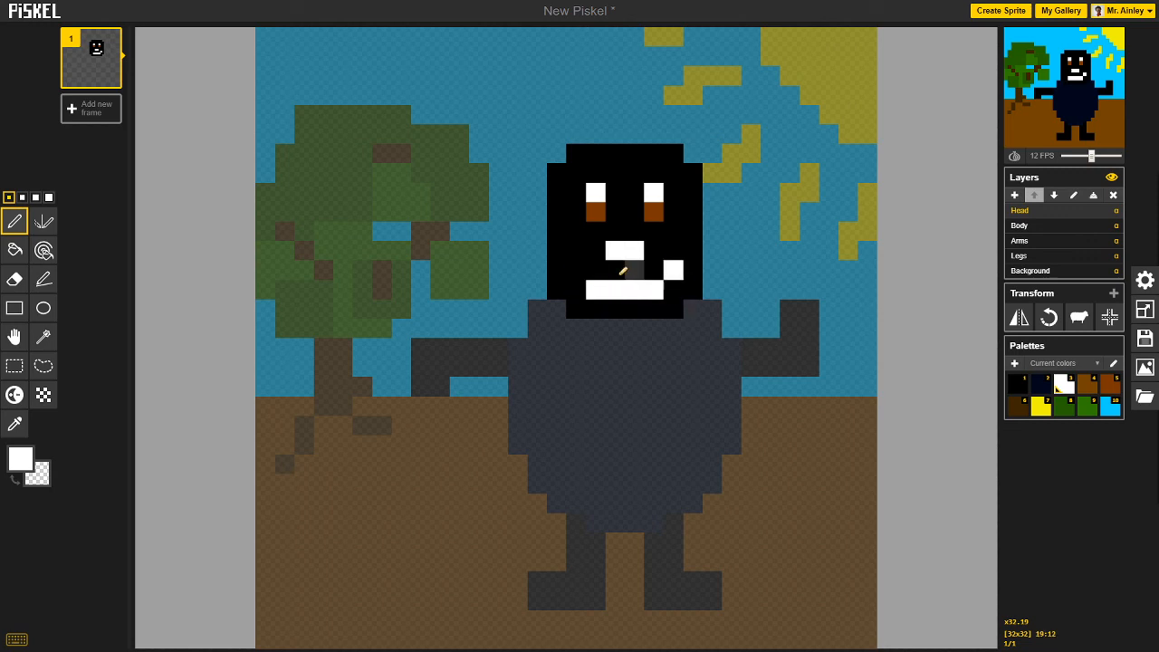
pyautogui.click(576, 270)
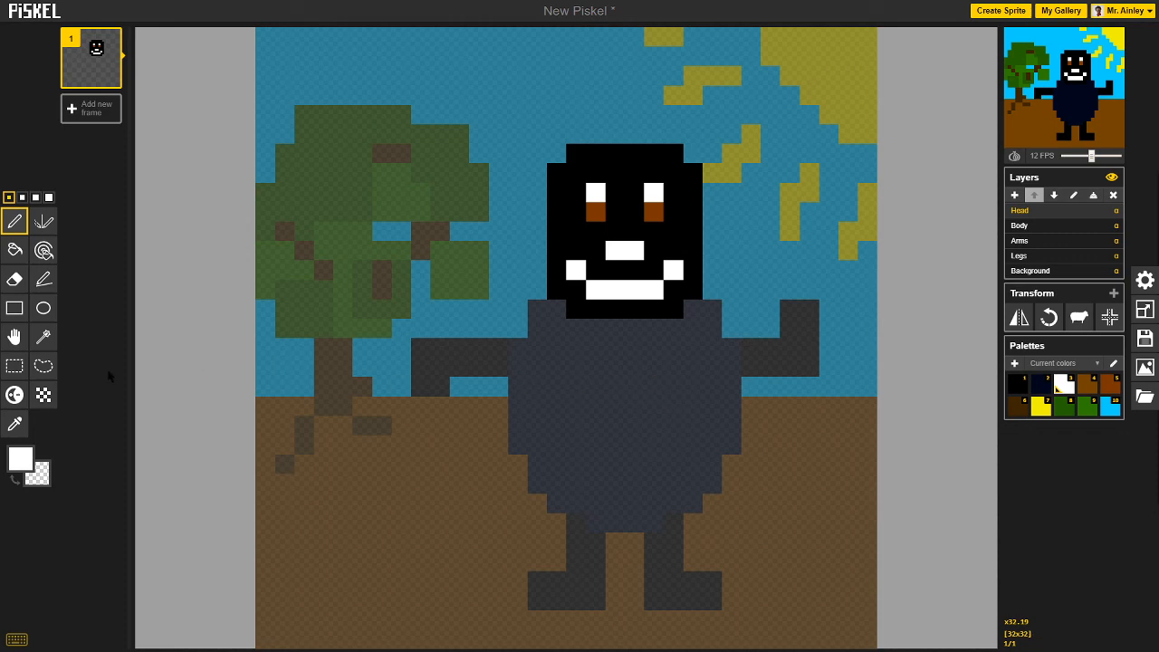
# Recolour the two-pixel nose light orange #ffa660.
pyautogui.click(20, 458)
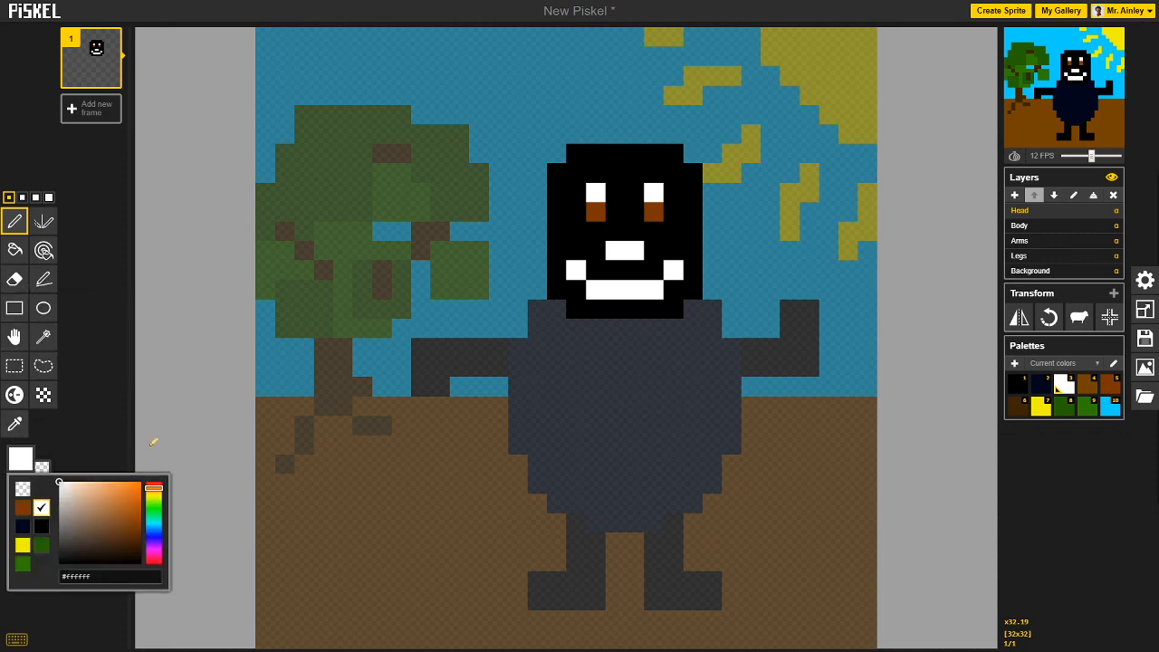
pyautogui.click(103, 489)
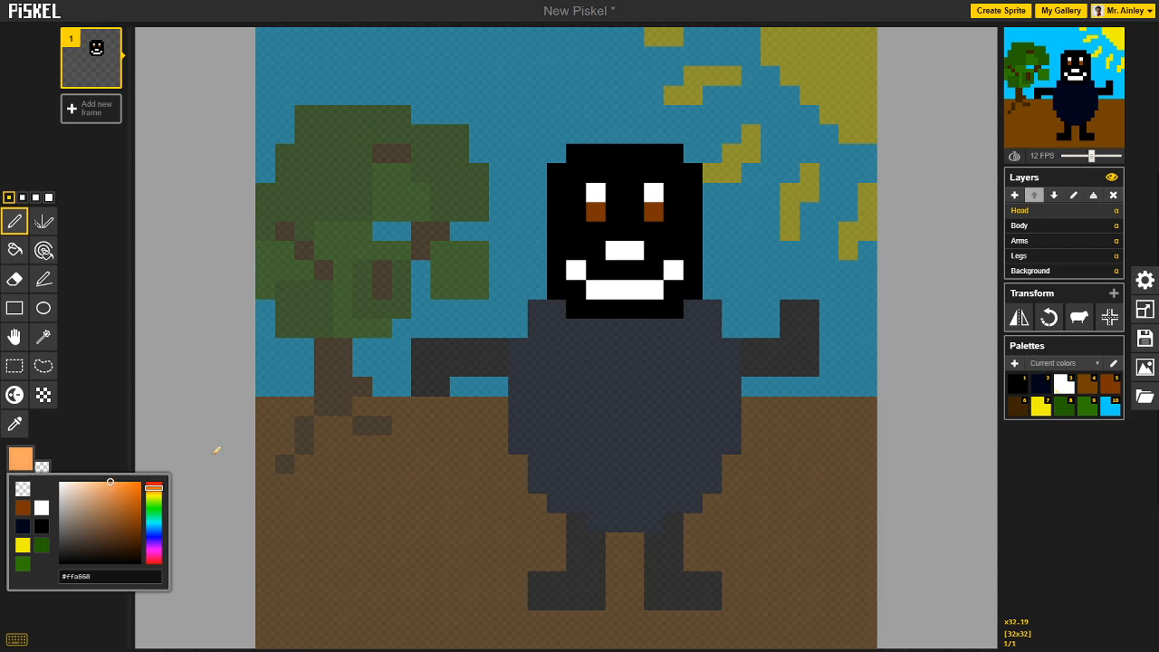
pyautogui.moveTo(617, 251); pyautogui.dragTo(631, 250)
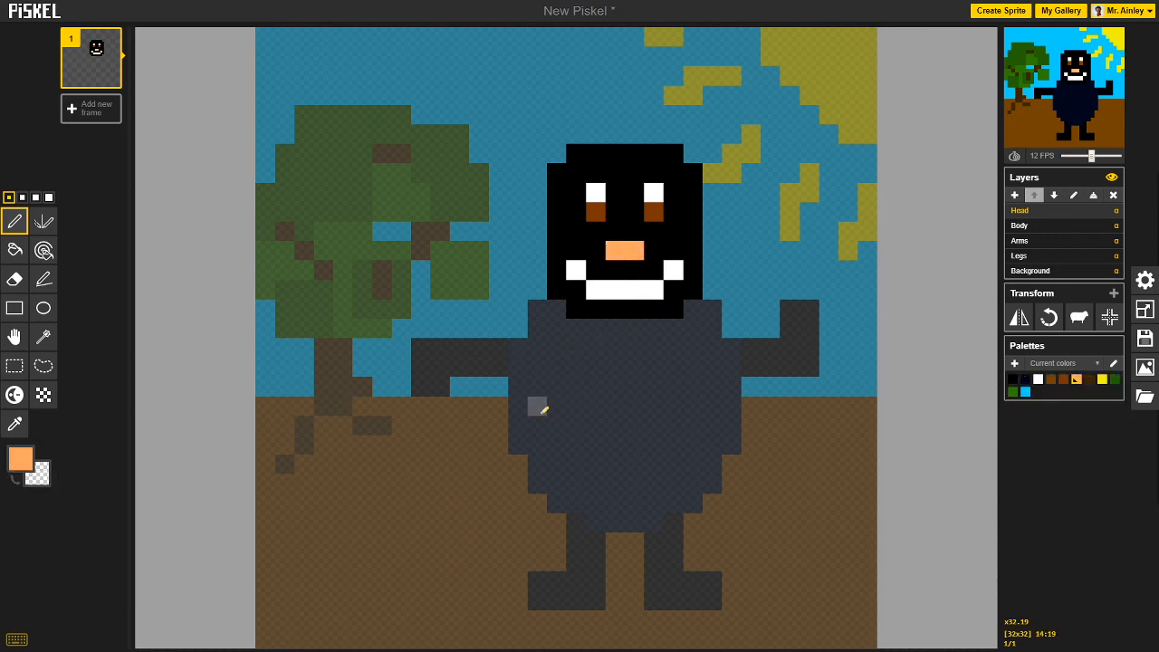
# Fill the character's body on the Body layer with bright red #e52222 using the Paint bucket.
pyautogui.click(1037, 228)
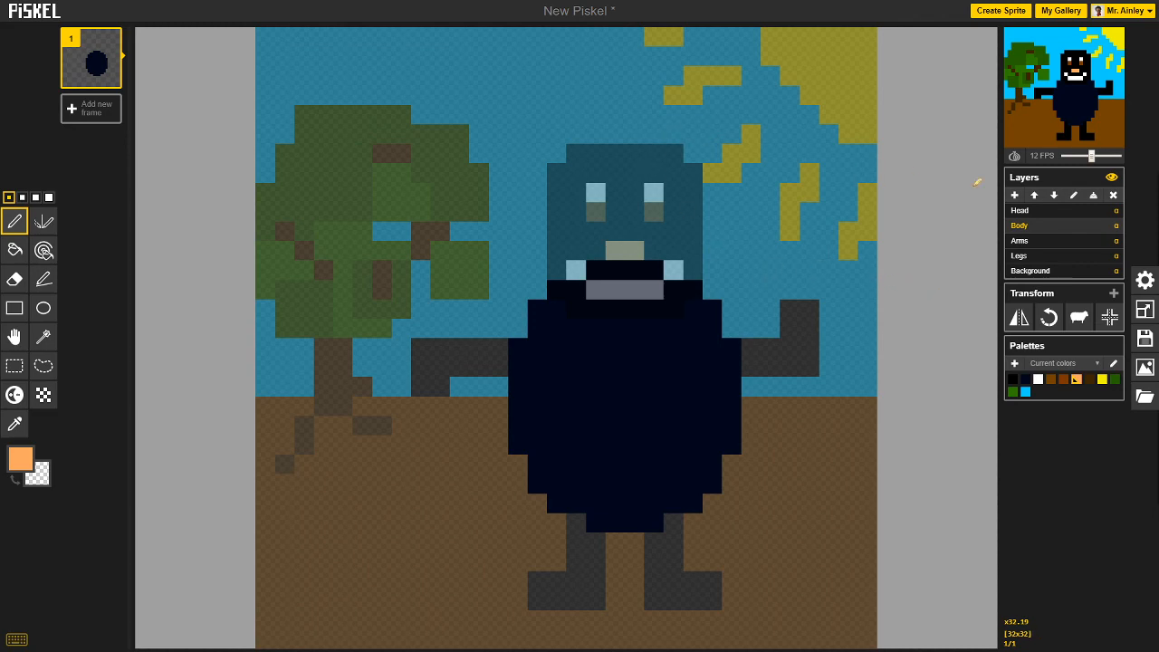
pyautogui.click(1030, 211)
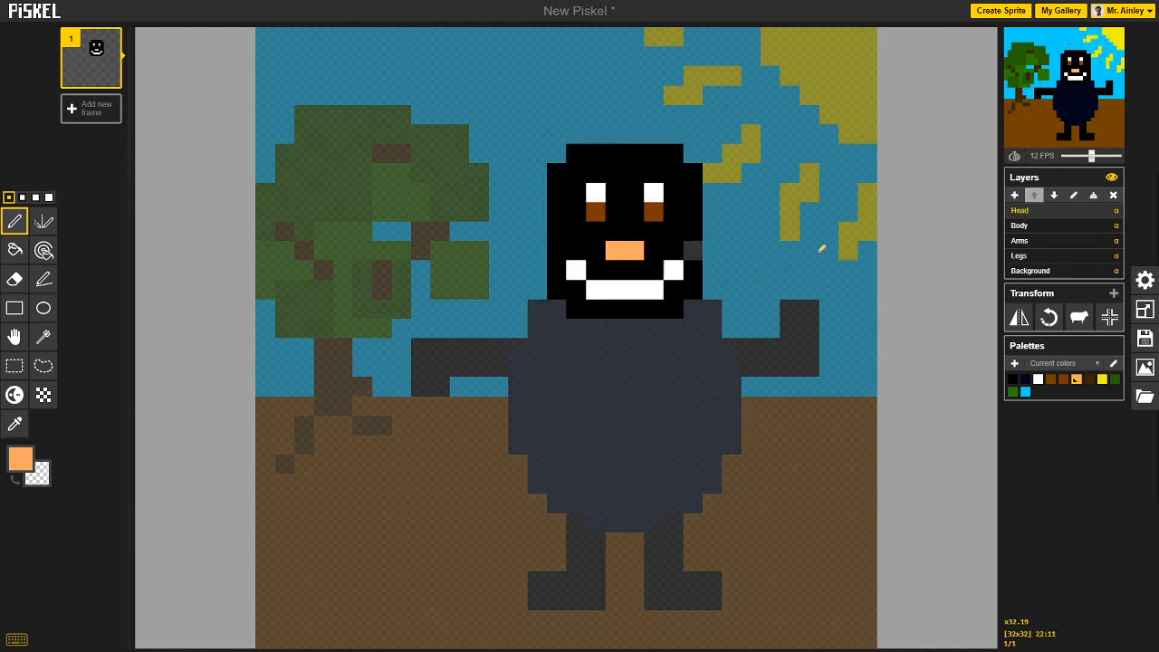
pyautogui.click(1053, 227)
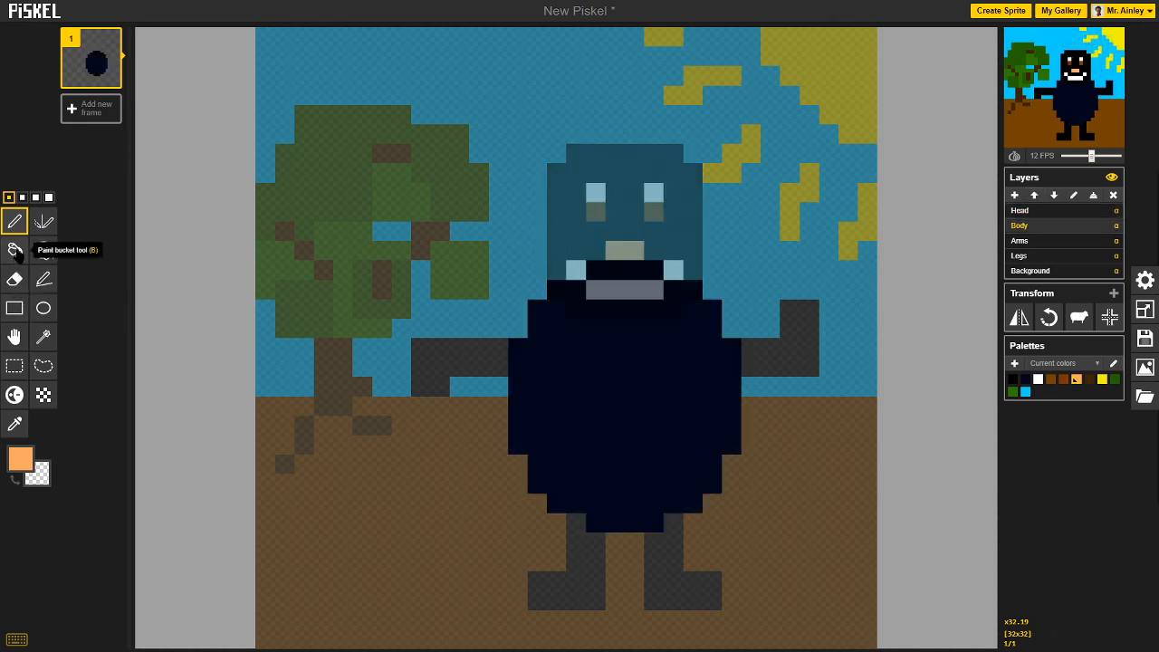
pyautogui.click(15, 251)
pyautogui.click(20, 459)
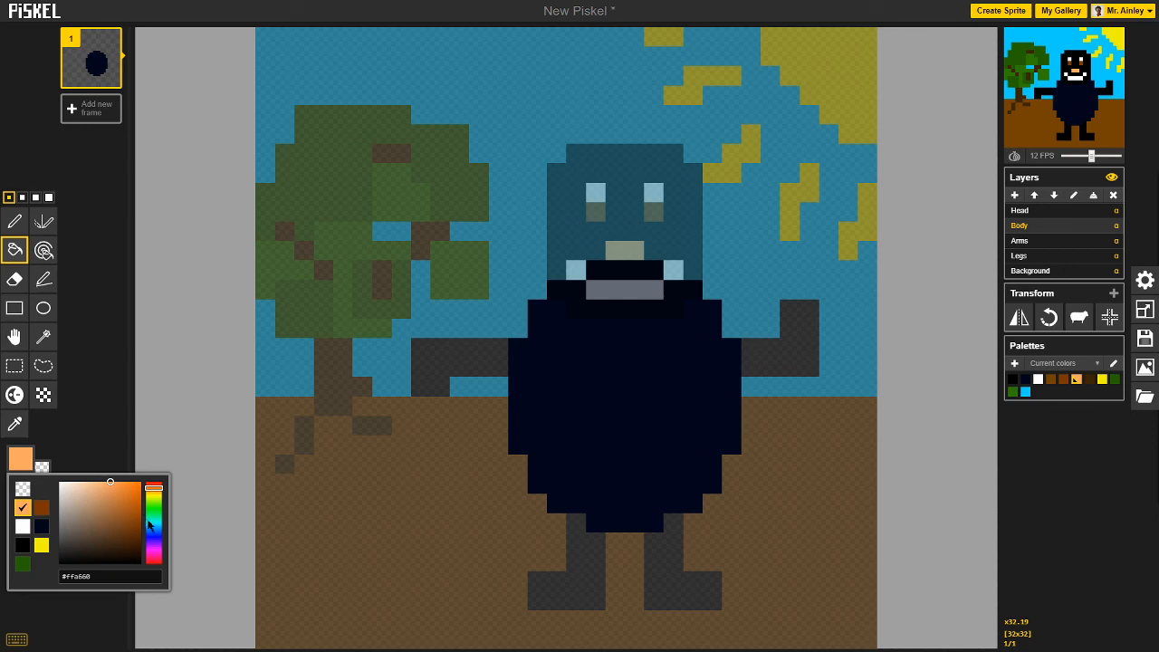
pyautogui.moveTo(151, 526)
pyautogui.mouseDown()
pyautogui.moveTo(154, 540)
pyautogui.moveTo(154, 482)
pyautogui.moveTo(127, 486)
pyautogui.moveTo(127, 507)
pyautogui.mouseUp()
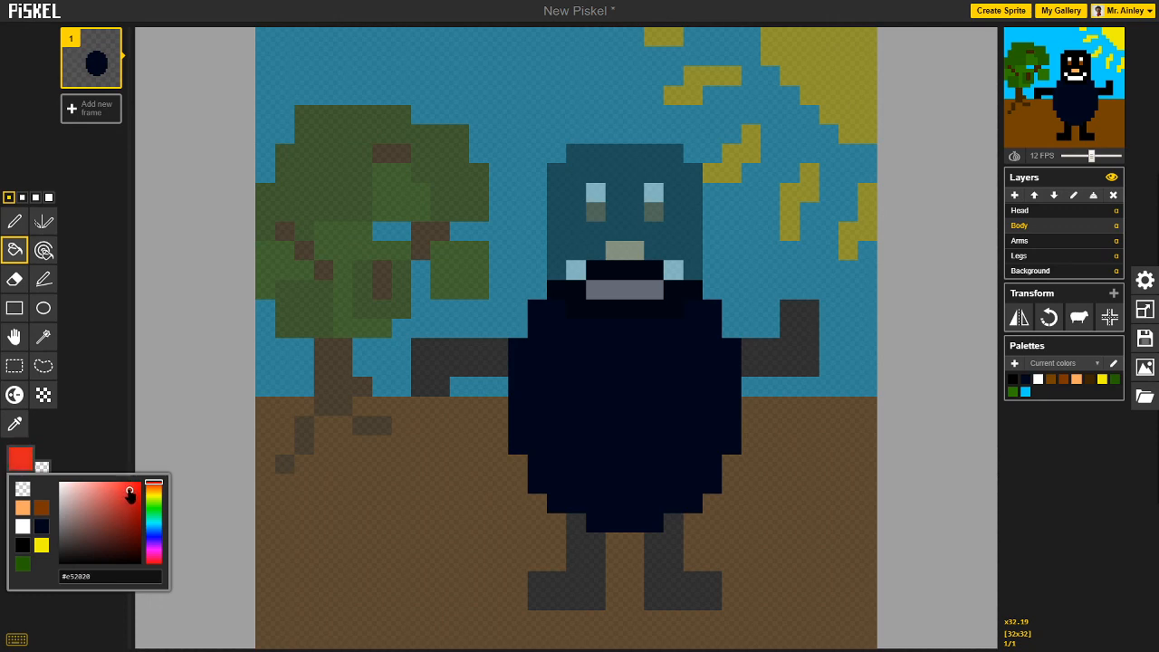
pyautogui.click(566, 367)
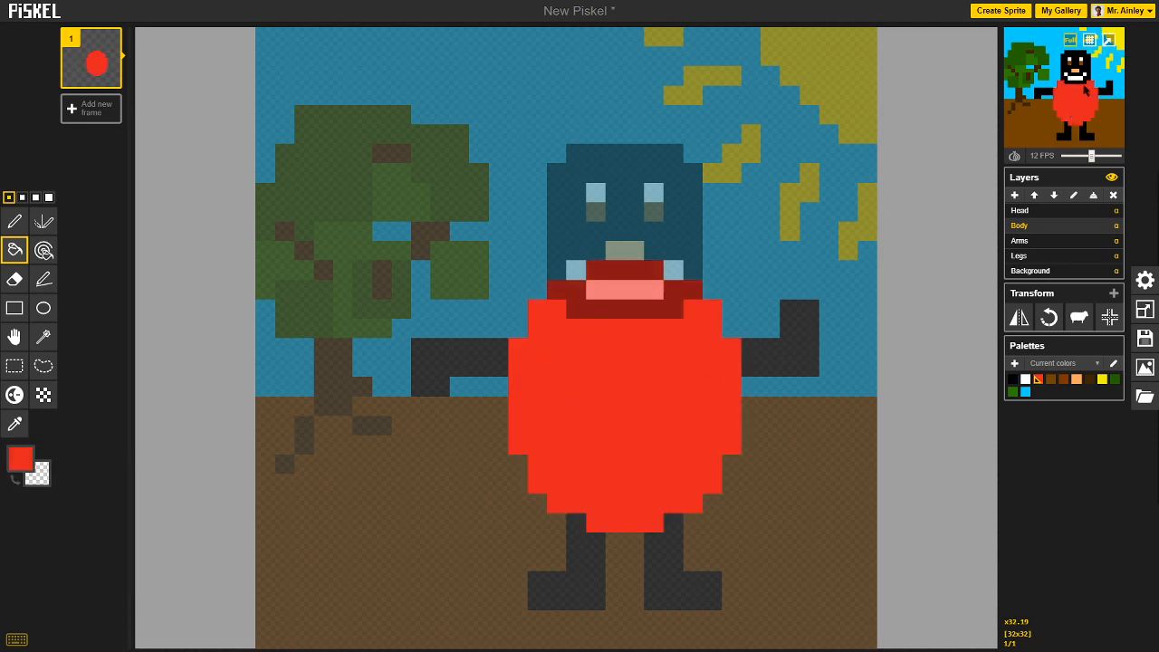
# Examine the whole sprite in a maximized preview window and close the preview.
pyautogui.click(1108, 40)
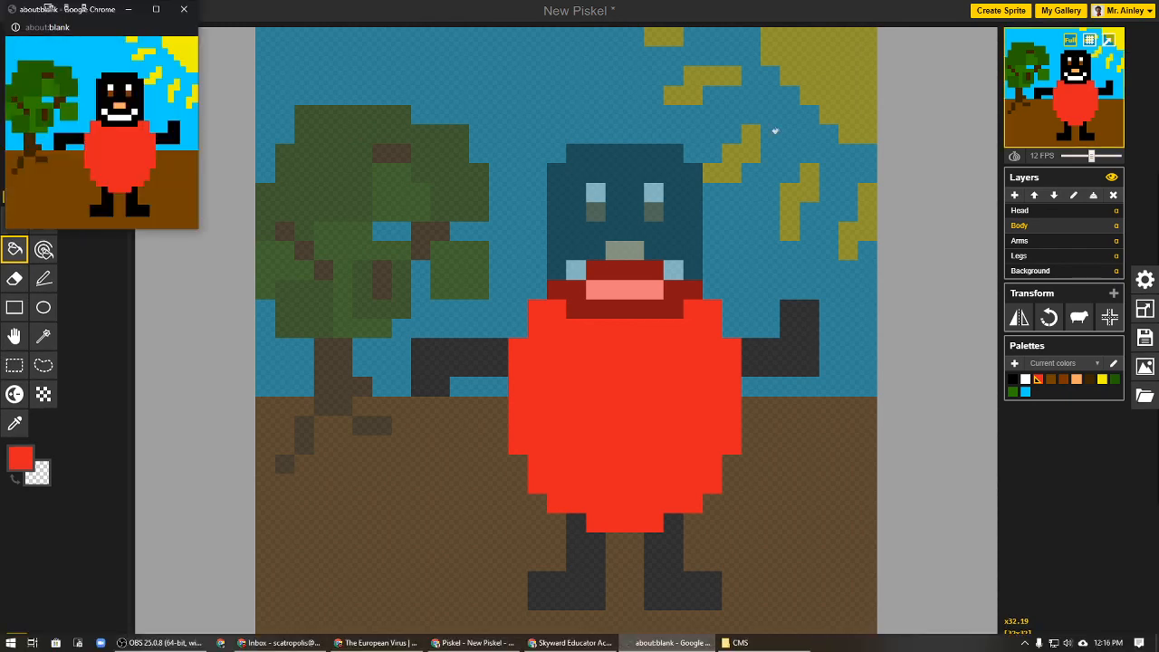
pyautogui.click(156, 9)
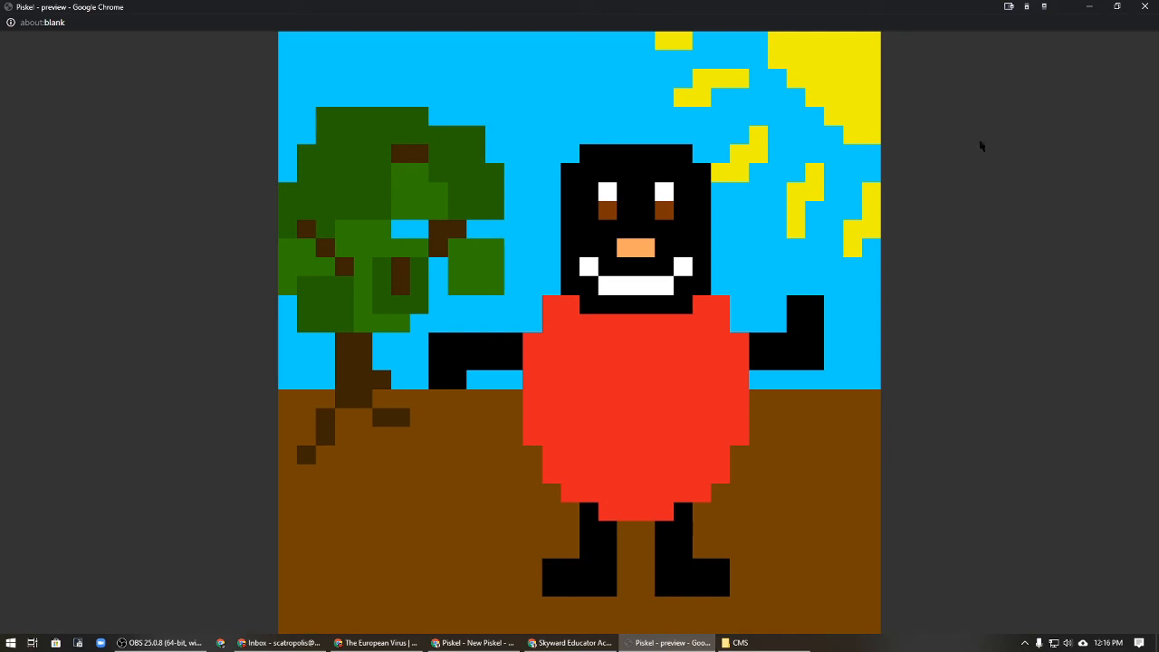
pyautogui.click(1145, 7)
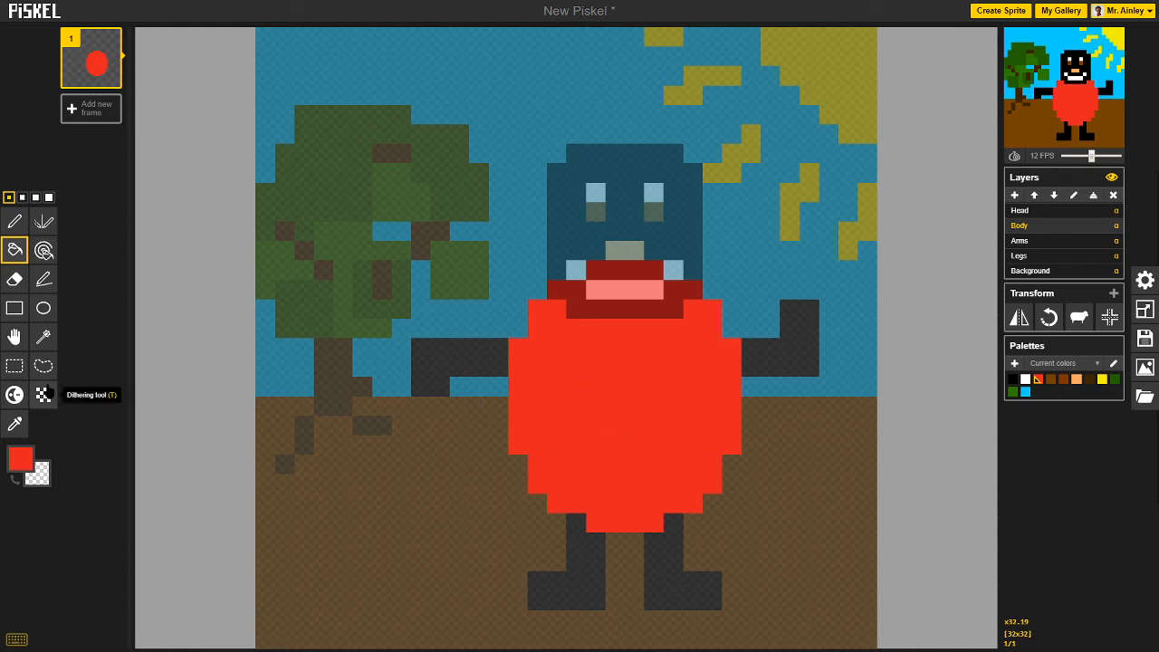
# Choose the Dithering tool for the Body layer and set the primary colour to dark red #981212.
pyautogui.click(43, 395)
pyautogui.click(20, 460)
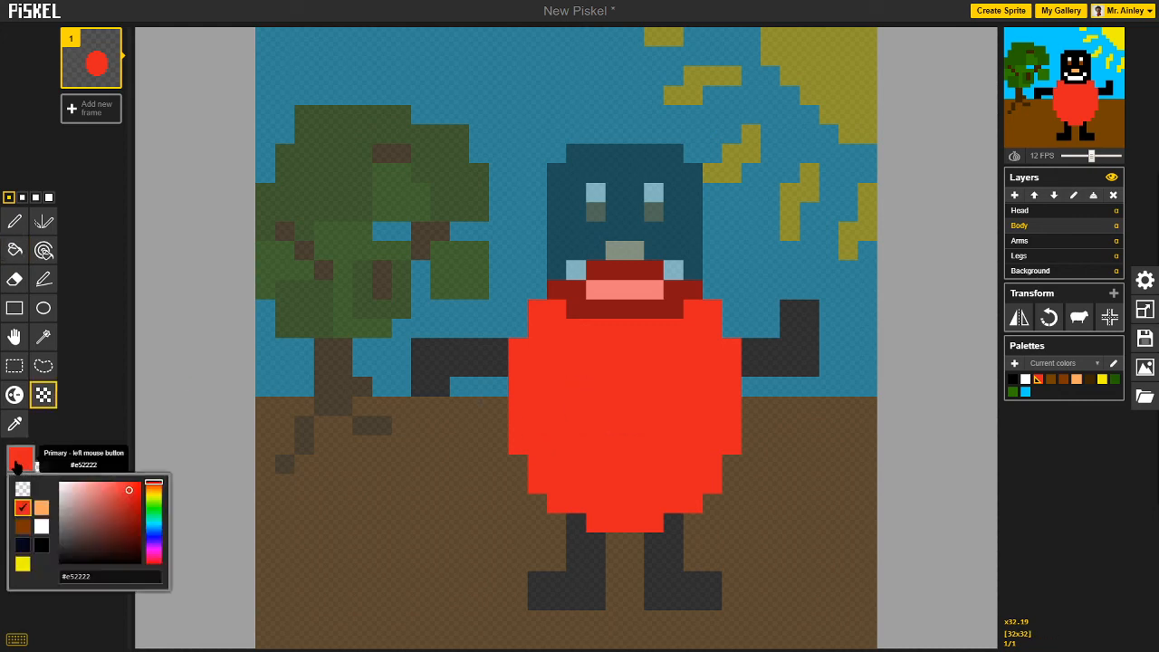
pyautogui.click(129, 510)
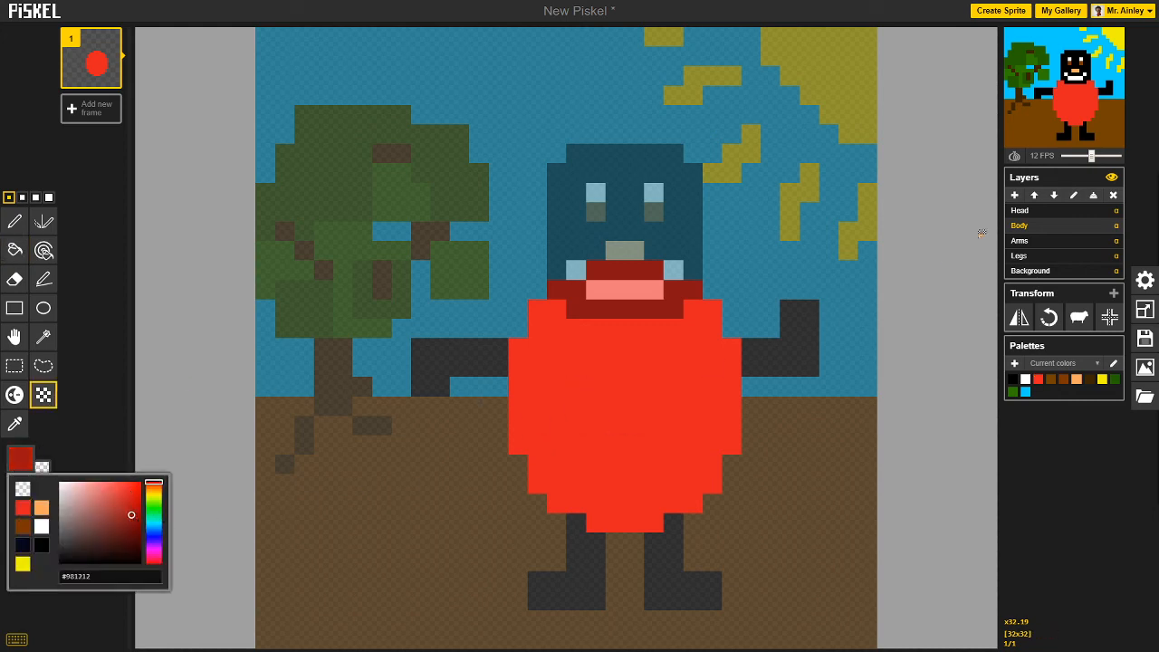
pyautogui.click(1038, 234)
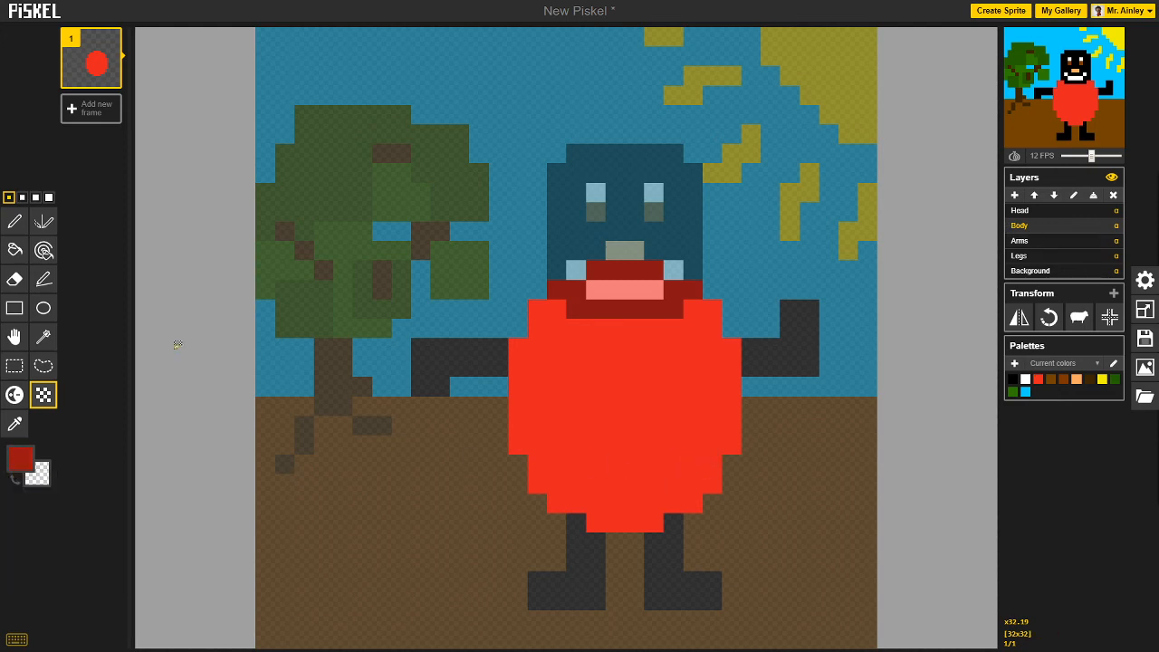
pyautogui.click(49, 197)
pyautogui.moveTo(560, 452)
pyautogui.mouseDown()
pyautogui.moveTo(684, 507)
pyautogui.moveTo(674, 509)
pyautogui.moveTo(762, 373)
pyautogui.moveTo(743, 317)
pyautogui.mouseUp()
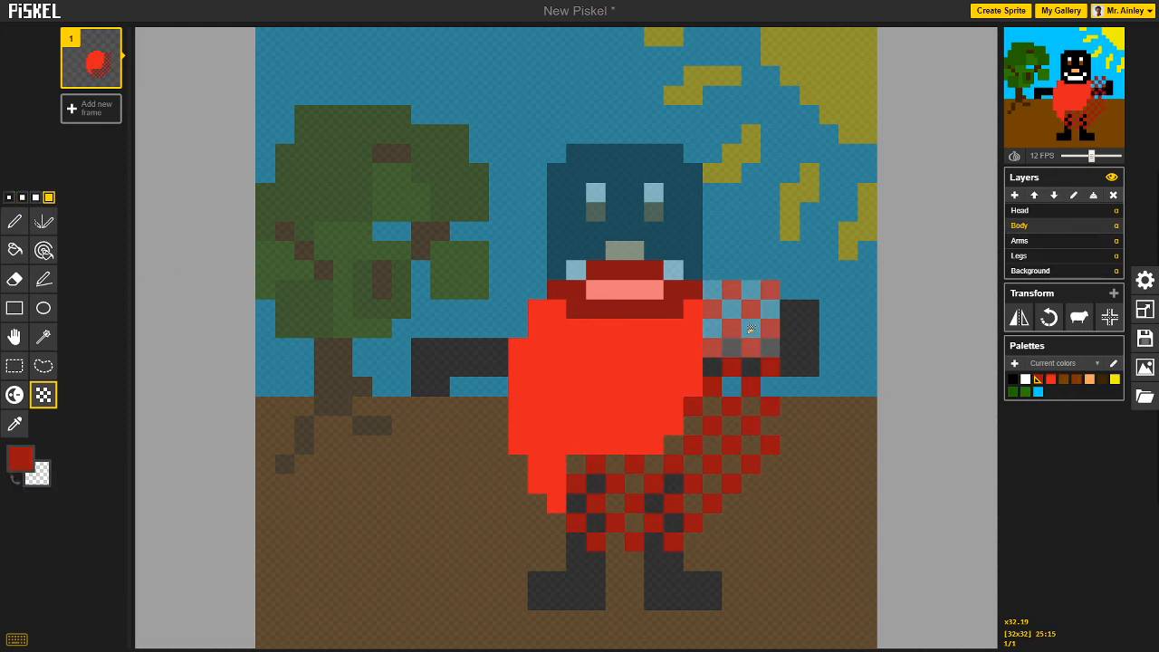
pyautogui.hotkey('ctrl', 'z')
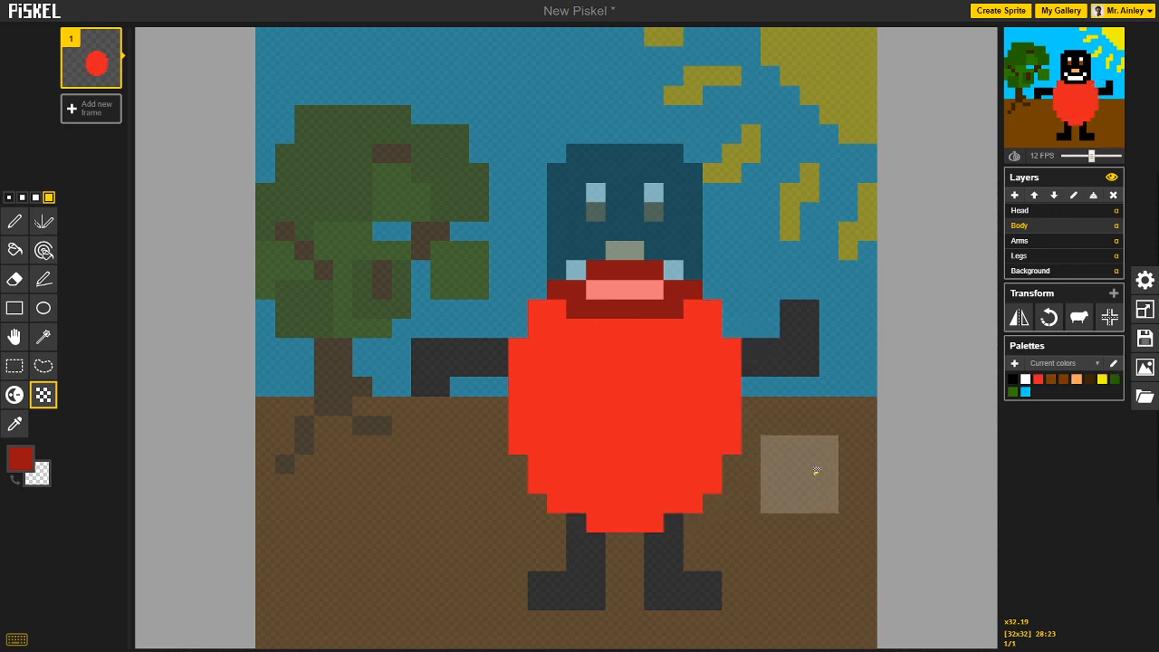
pyautogui.hotkey('ctrl', 'z')
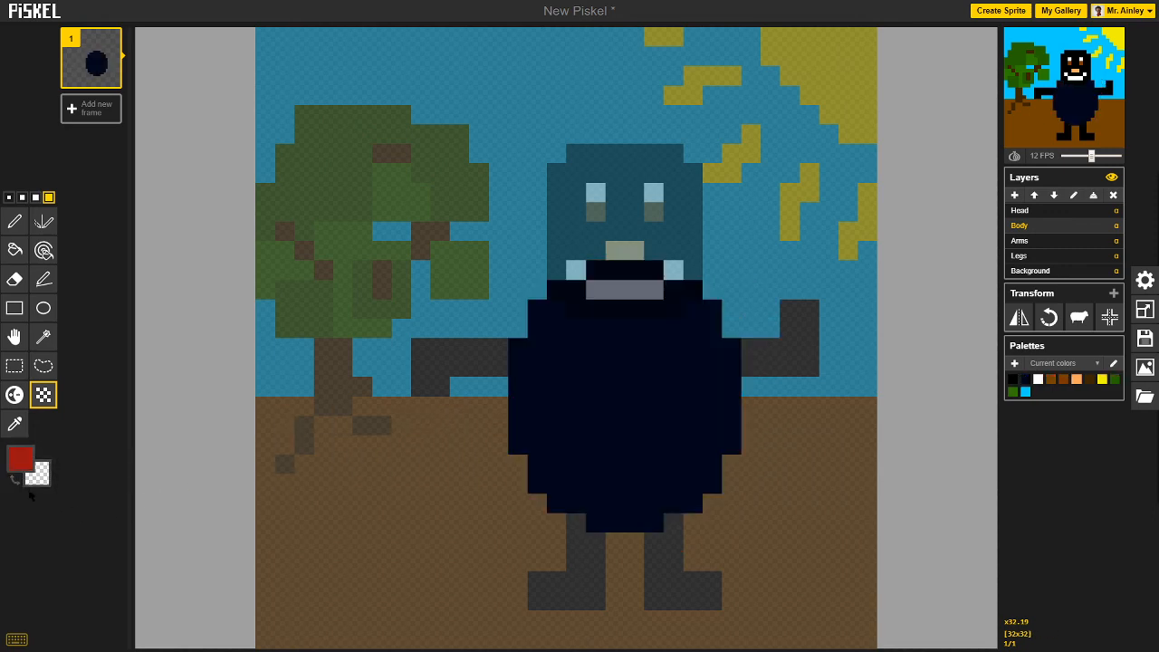
pyautogui.hotkey('ctrl', 'y')
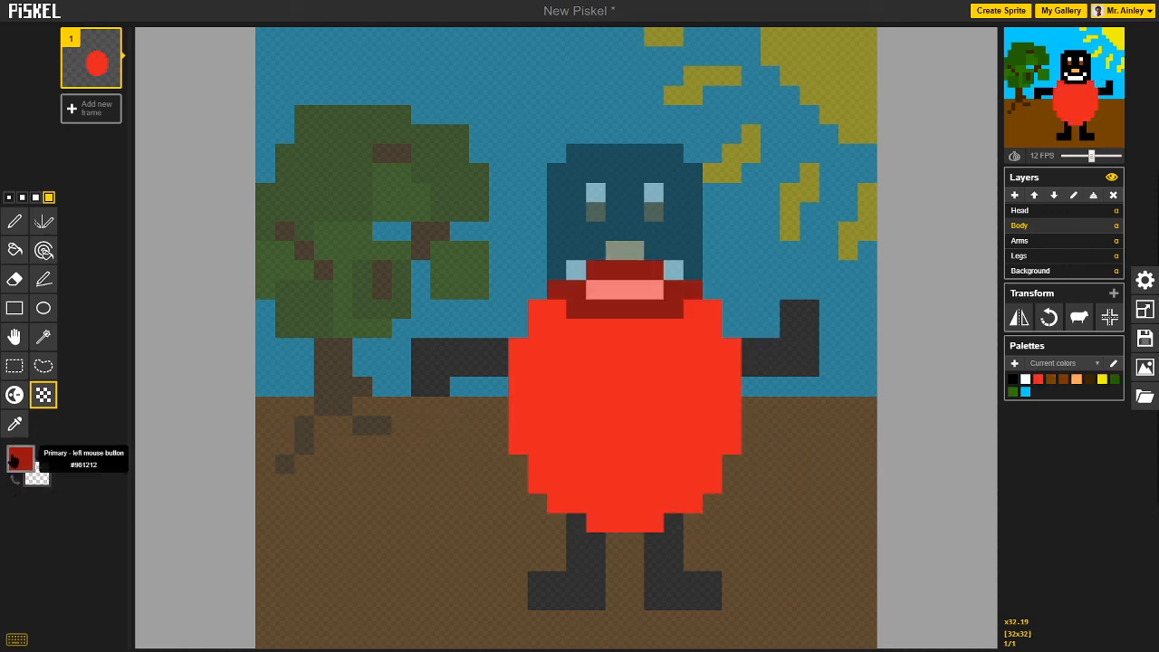
# Make the body's sampled red the secondary colour, keeping dark red as primary for the Dithering tool.
pyautogui.click(14, 478)
pyautogui.click(15, 424)
pyautogui.click(596, 404)
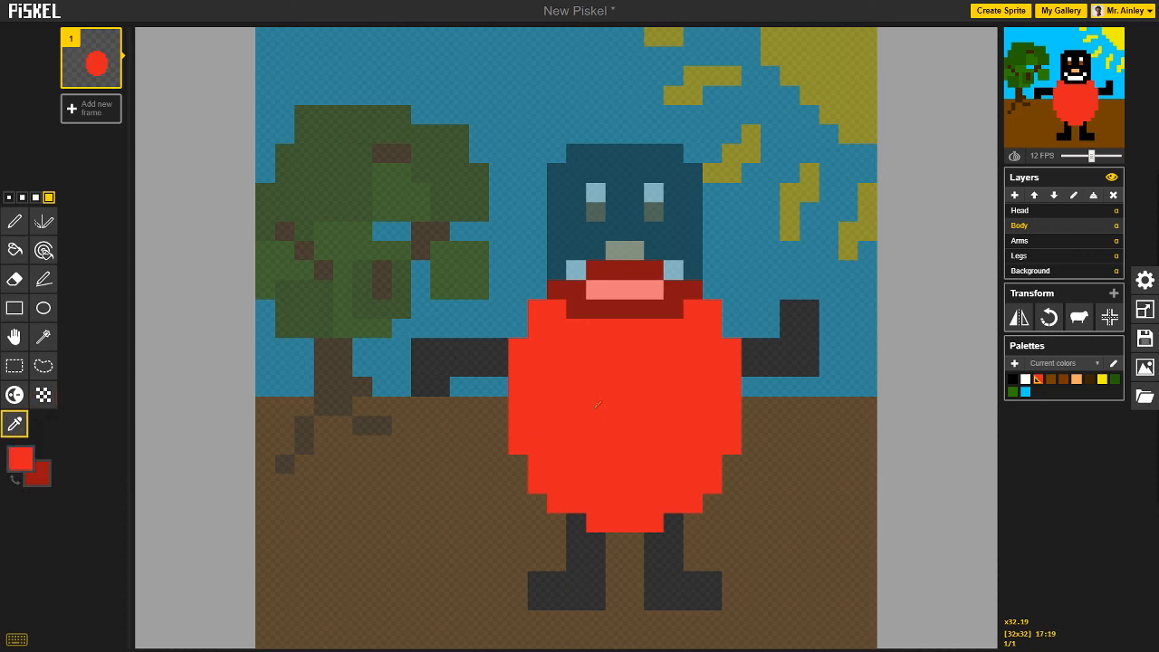
pyautogui.click(15, 480)
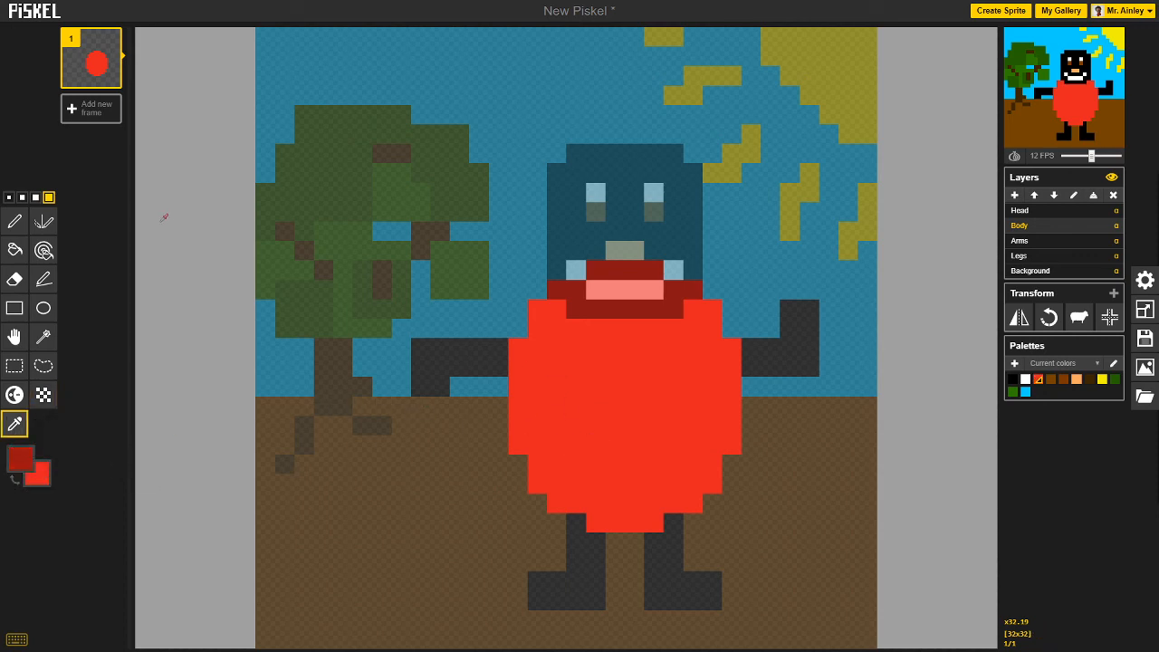
pyautogui.click(43, 394)
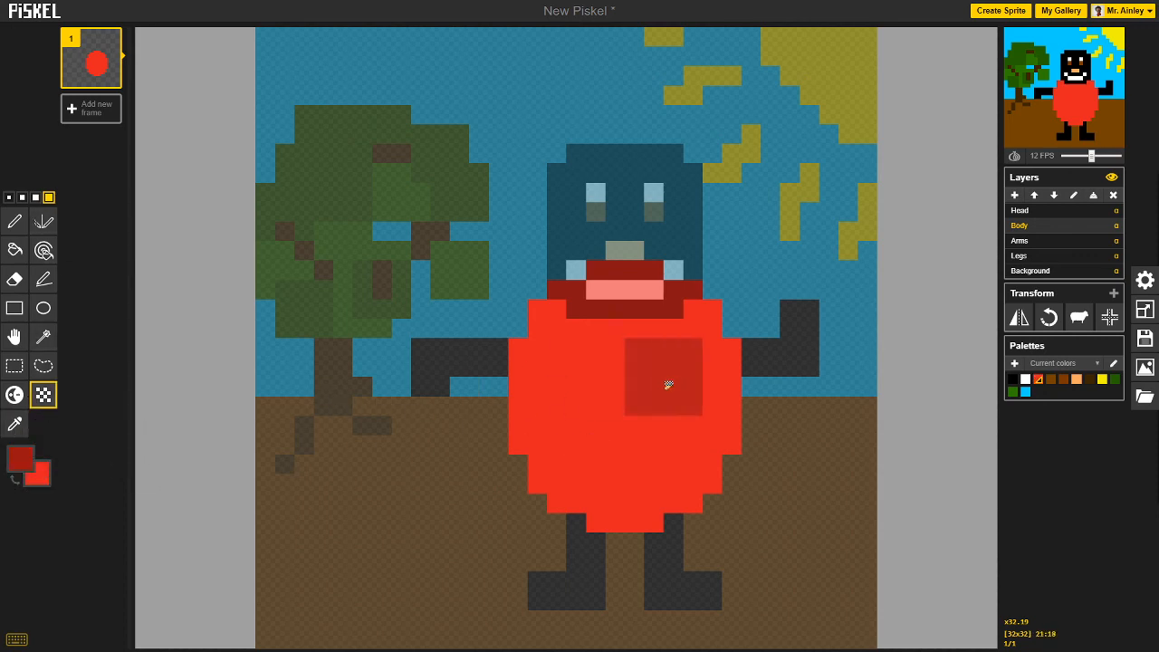
pyautogui.click(634, 422)
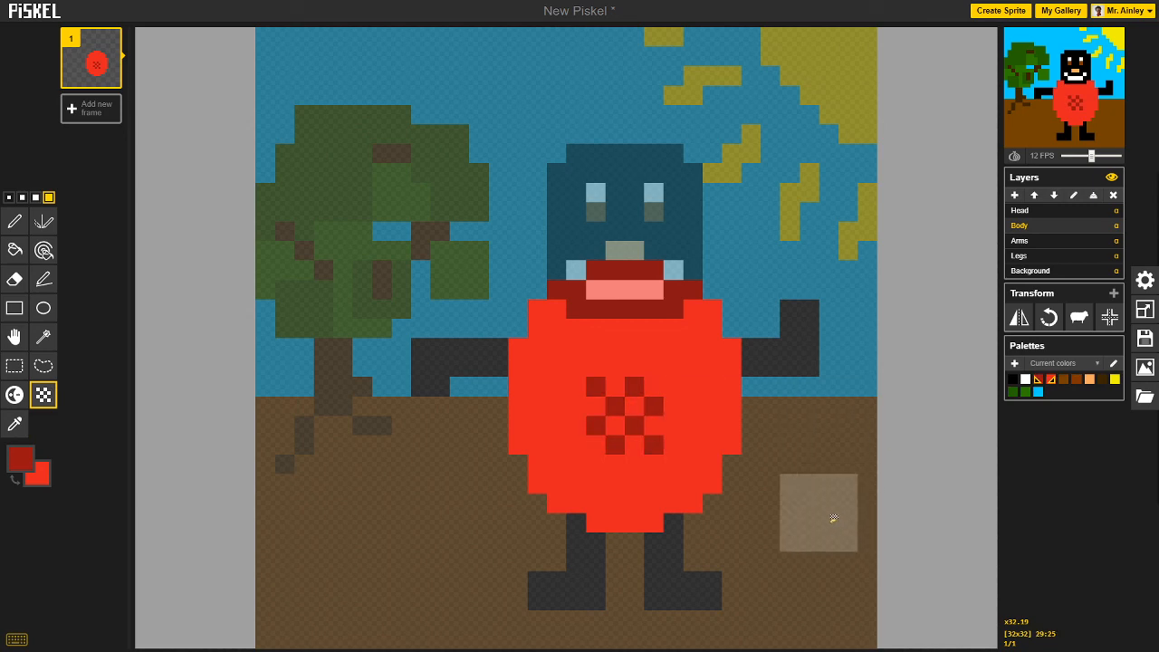
pyautogui.moveTo(548, 416)
pyautogui.mouseDown()
pyautogui.moveTo(674, 415)
pyautogui.moveTo(701, 429)
pyautogui.mouseUp()
pyautogui.hotkey('ctrl', 'z')
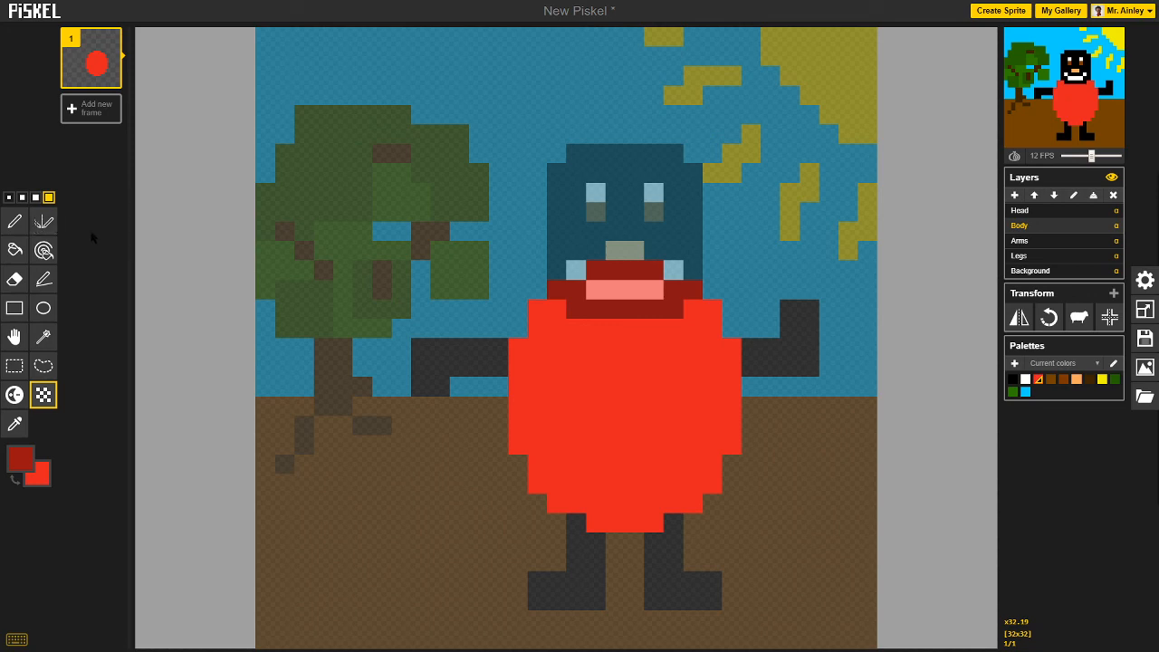
# Dither dark red shading along the body's right and lower-right edge with a three-pixel brush.
pyautogui.click(36, 197)
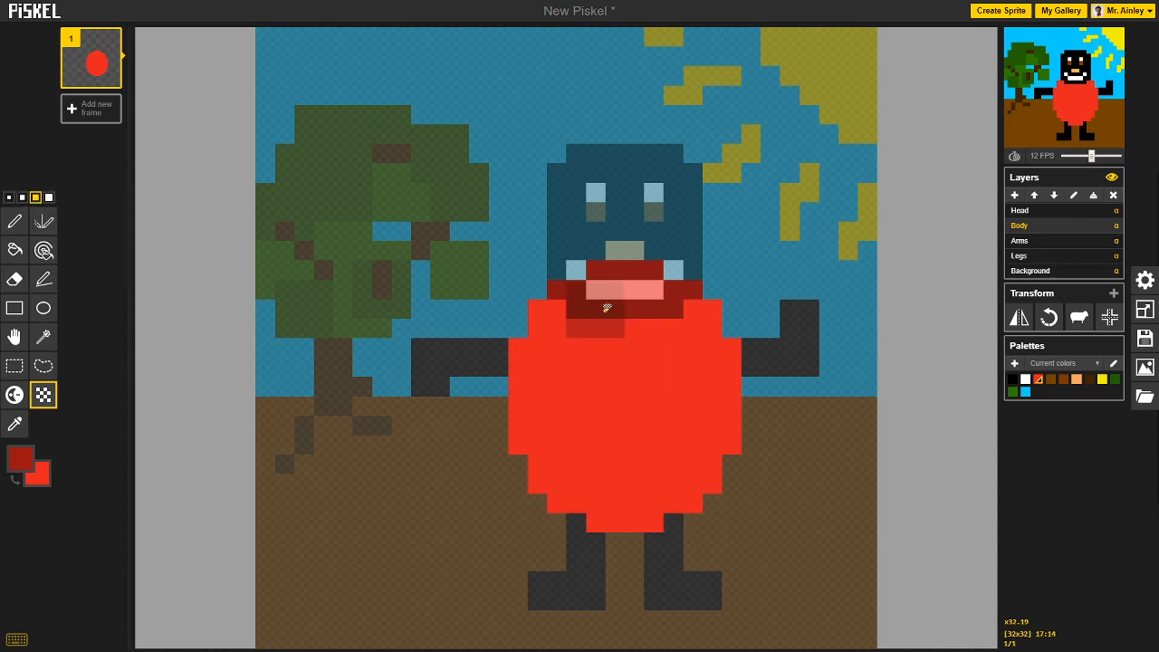
pyautogui.moveTo(616, 502)
pyautogui.mouseDown()
pyautogui.moveTo(681, 476)
pyautogui.moveTo(706, 409)
pyautogui.moveTo(725, 419)
pyautogui.moveTo(712, 357)
pyautogui.mouseUp()
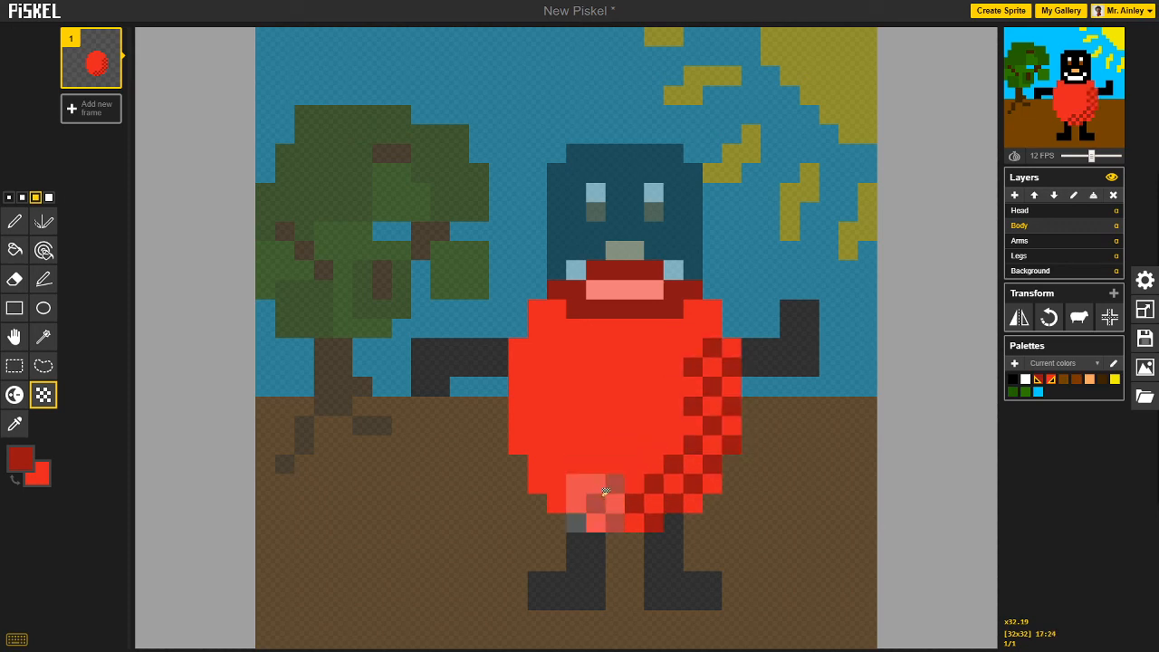
pyautogui.moveTo(596, 489); pyautogui.dragTo(580, 474)
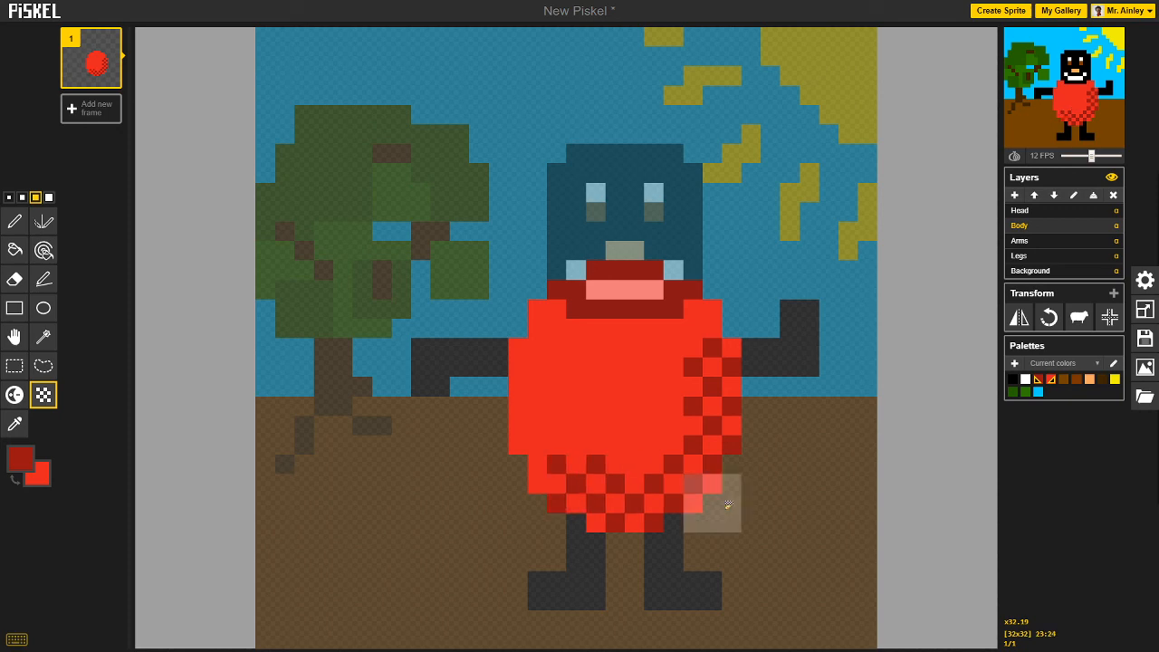
pyautogui.hotkey('ctrl', 'z')
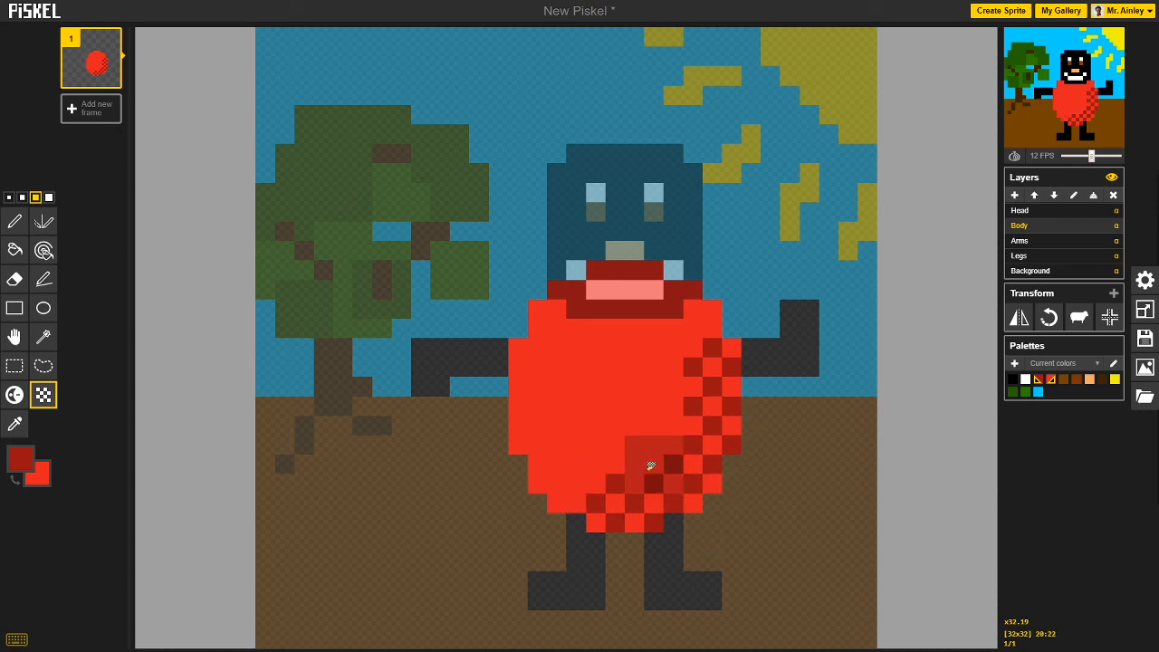
# Dither light red #e84d4d highlights along the body's left edge and its top behind the mouth with a two-pixel brush.
pyautogui.click(22, 196)
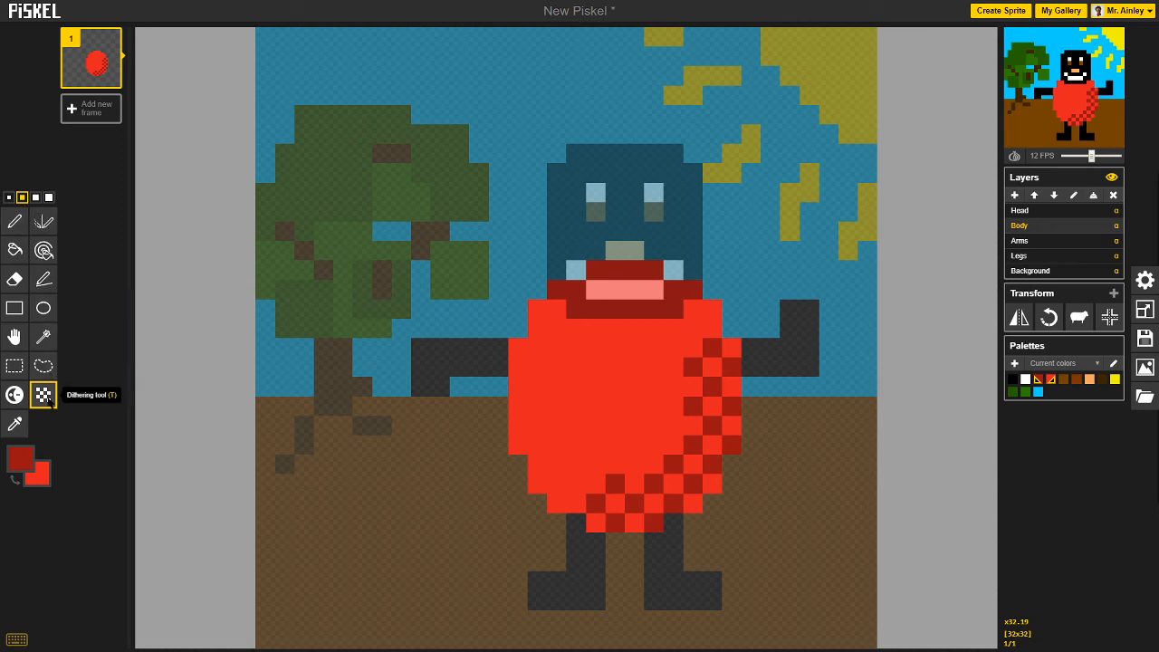
pyautogui.click(18, 459)
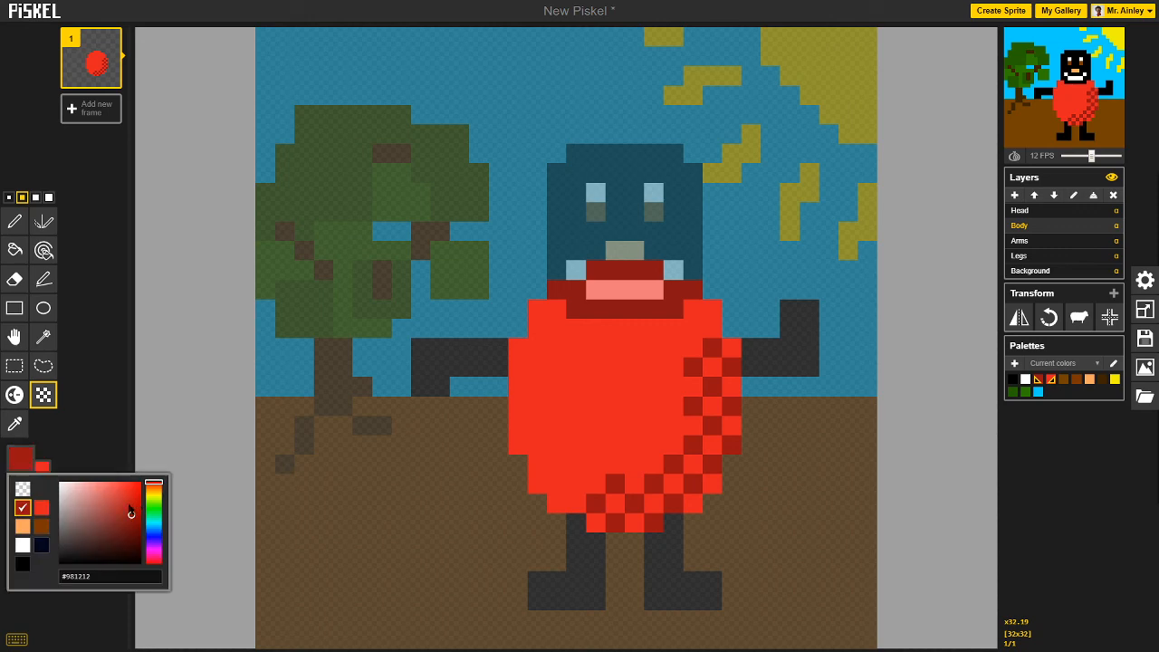
pyautogui.moveTo(131, 513); pyautogui.dragTo(104, 497)
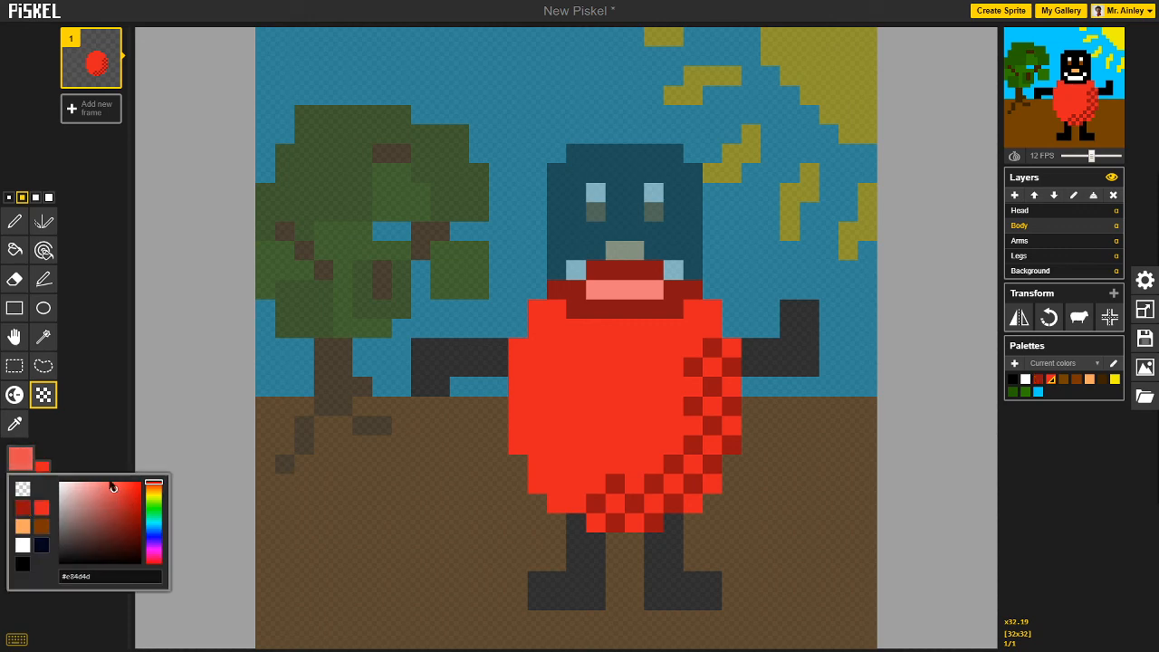
pyautogui.click(98, 428)
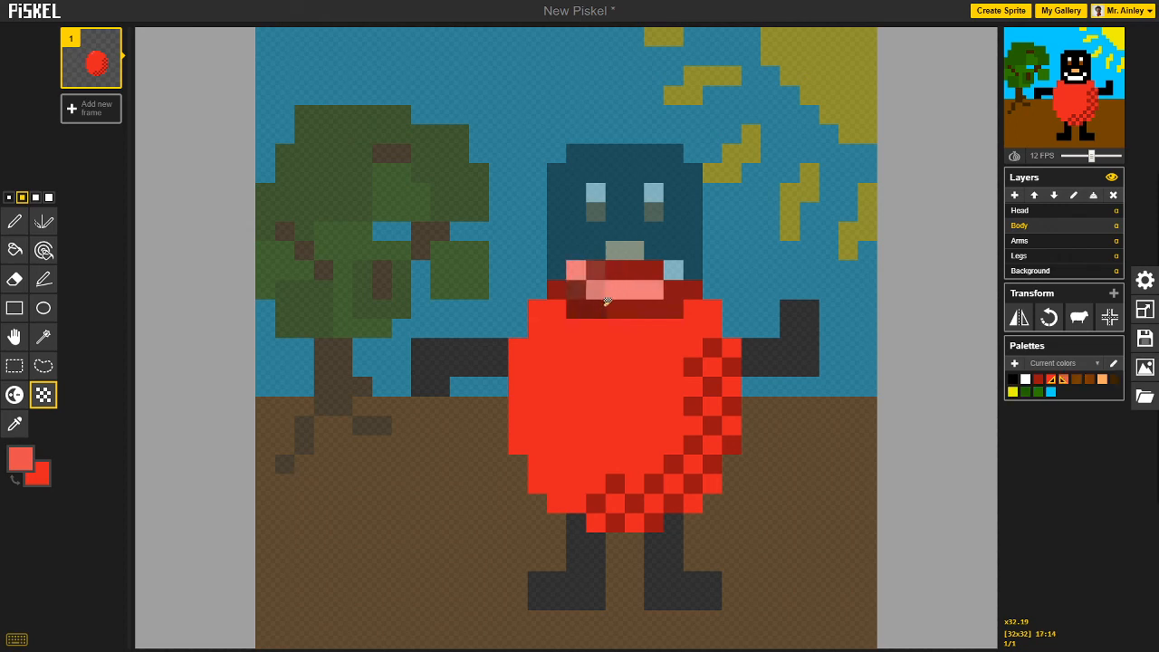
pyautogui.moveTo(623, 285)
pyautogui.mouseDown()
pyautogui.moveTo(590, 313)
pyautogui.moveTo(582, 331)
pyautogui.moveTo(566, 328)
pyautogui.moveTo(534, 415)
pyautogui.mouseUp()
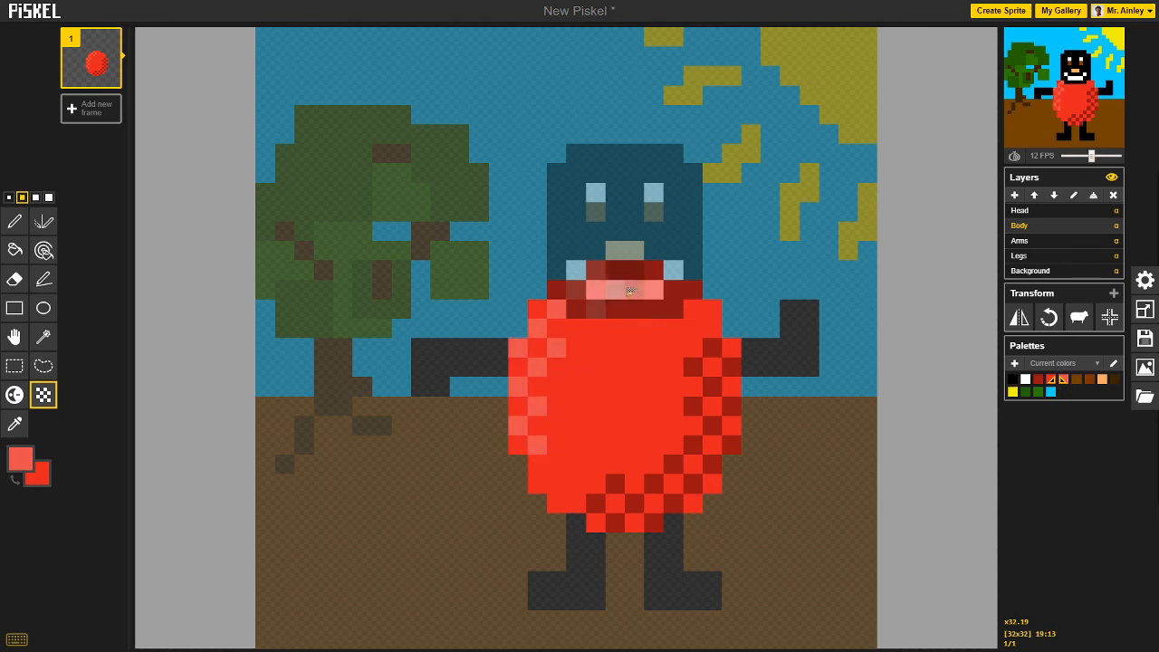
pyautogui.moveTo(631, 291); pyautogui.dragTo(653, 291)
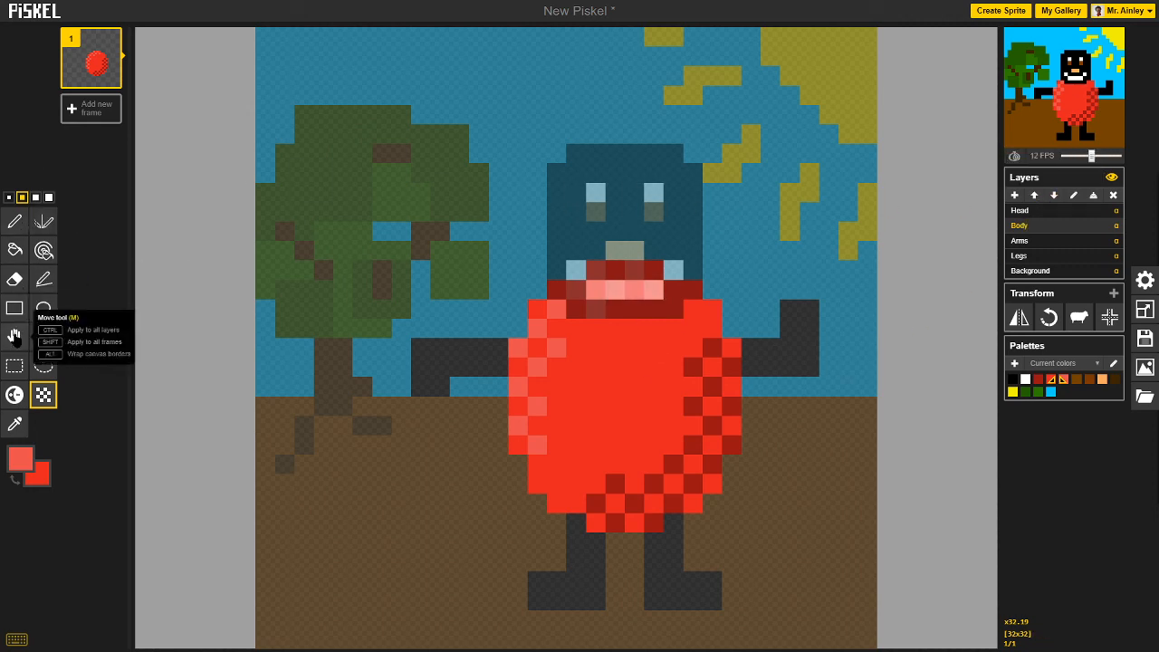
# Try shifting the head on the Head layer with the Move tool.
pyautogui.click(14, 337)
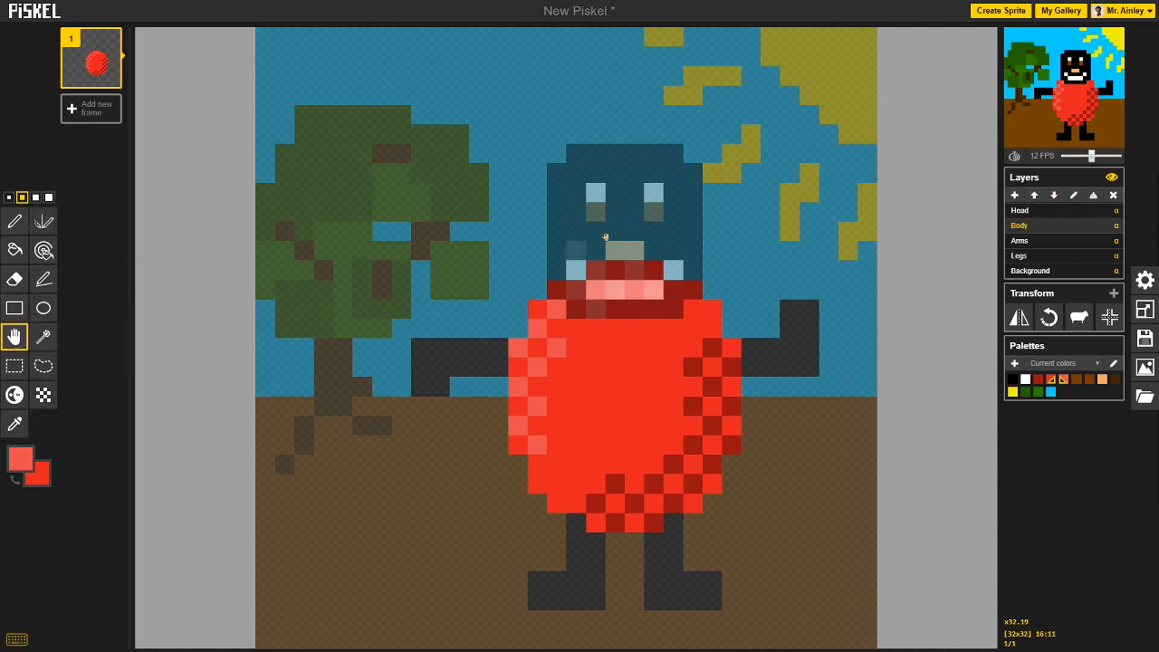
pyautogui.click(1037, 210)
pyautogui.moveTo(601, 223); pyautogui.dragTo(626, 248)
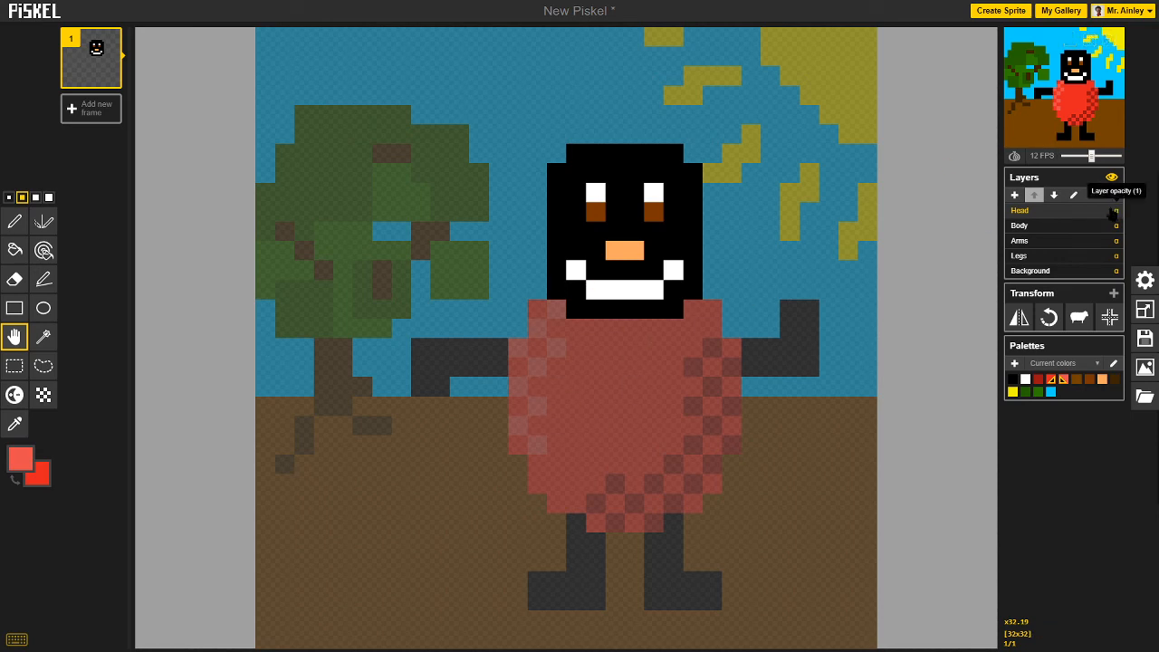
# On the Body layer, dither more of the body's sampled dark red at its upper-right shoulder and lower-left edge.
pyautogui.click(1051, 228)
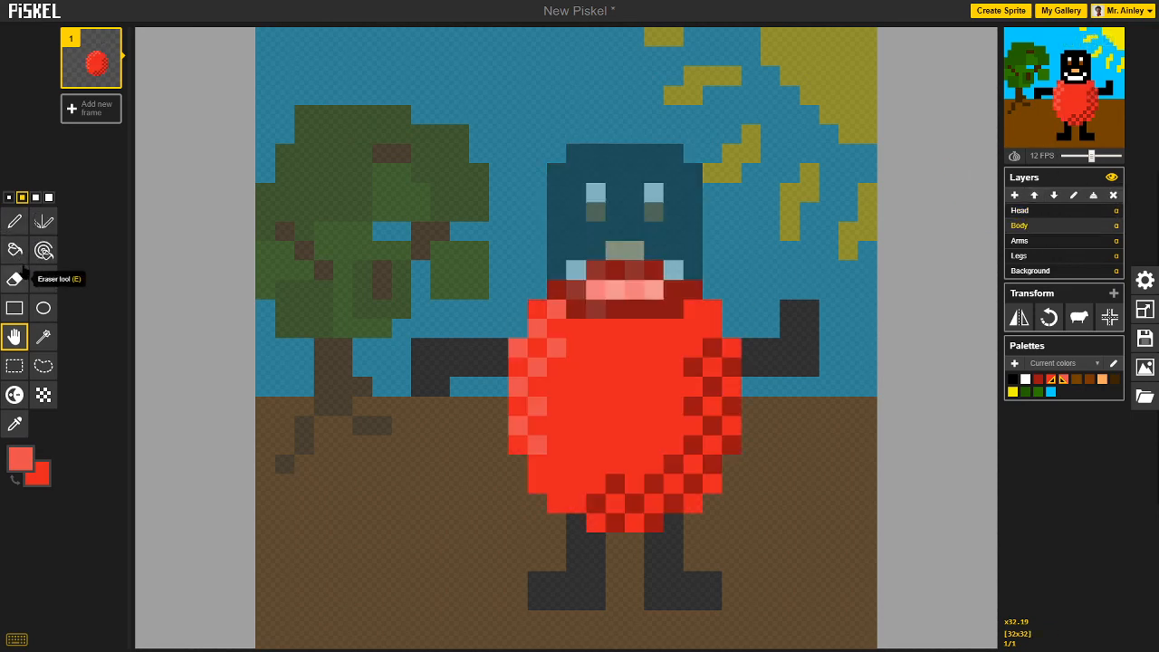
pyautogui.click(15, 423)
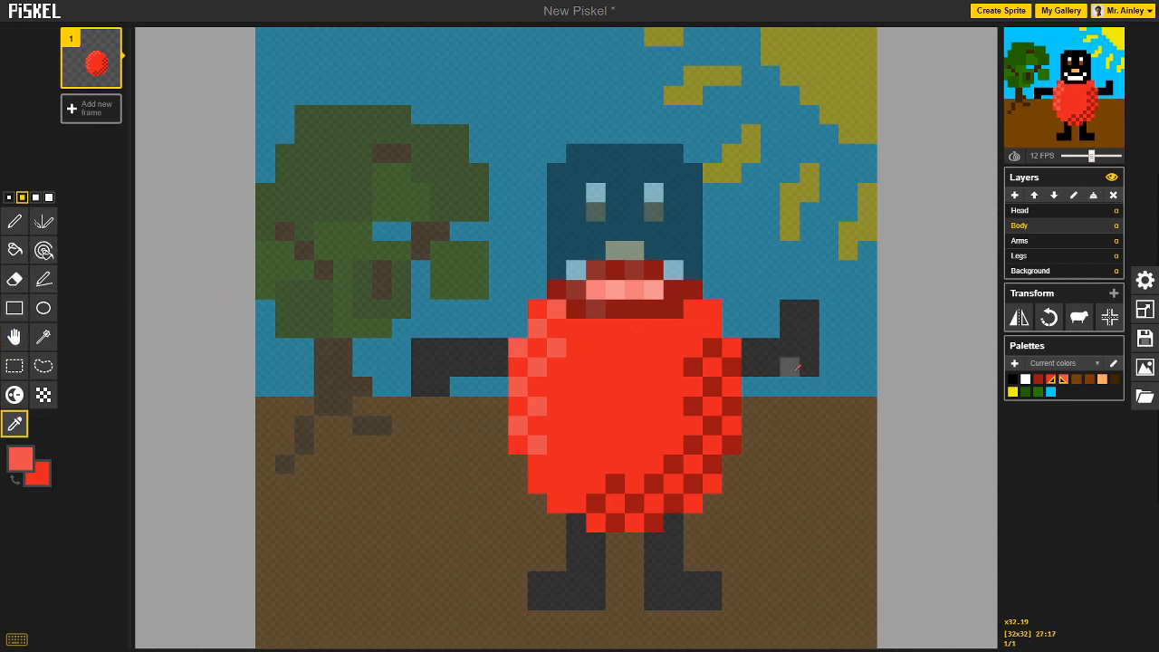
pyautogui.click(696, 367)
pyautogui.click(43, 394)
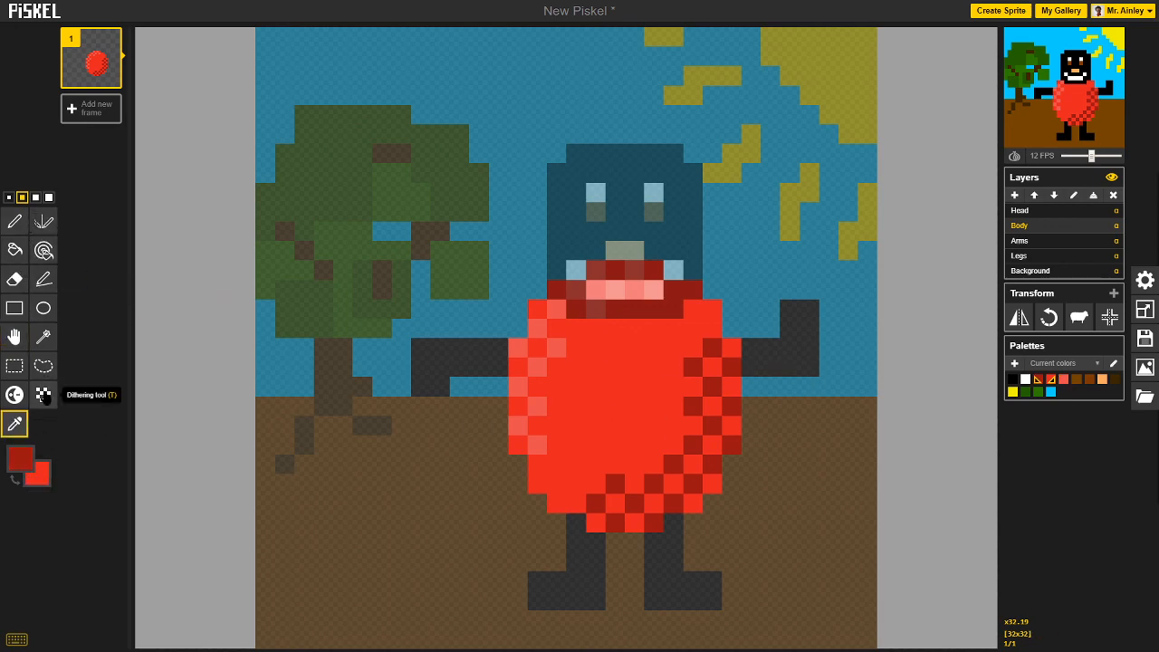
pyautogui.click(693, 309)
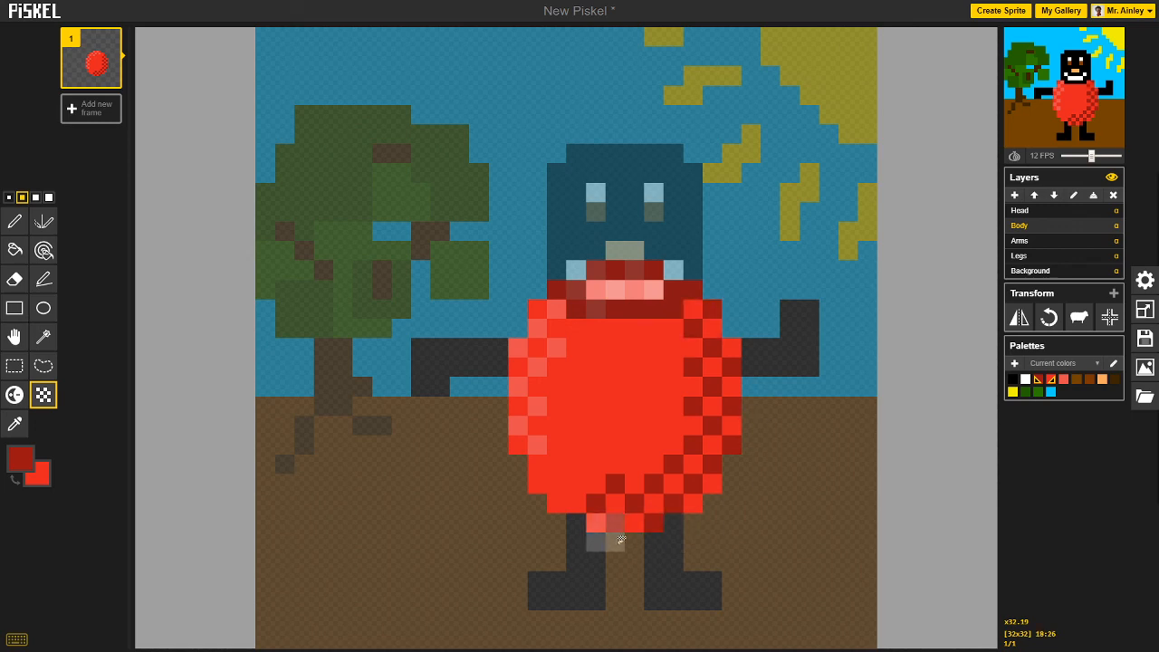
pyautogui.click(10, 197)
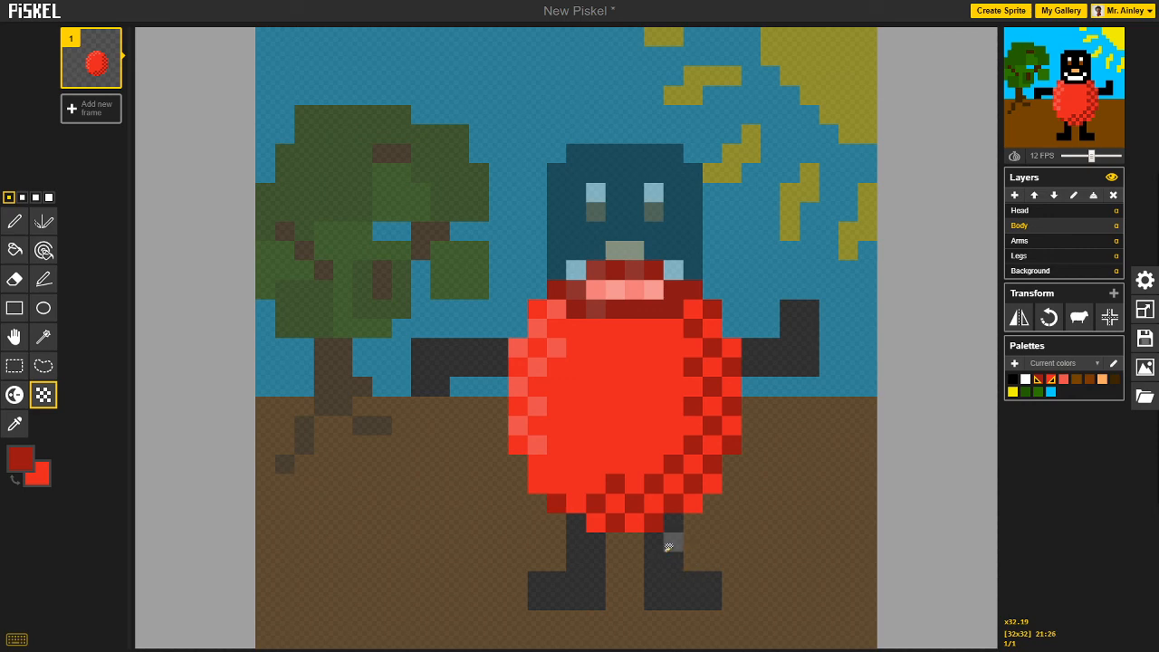
# On the Arms layer, draw dark grey #3c3c3c highlights along the upper and left edges of both arms with a one-pixel pen.
pyautogui.click(1053, 241)
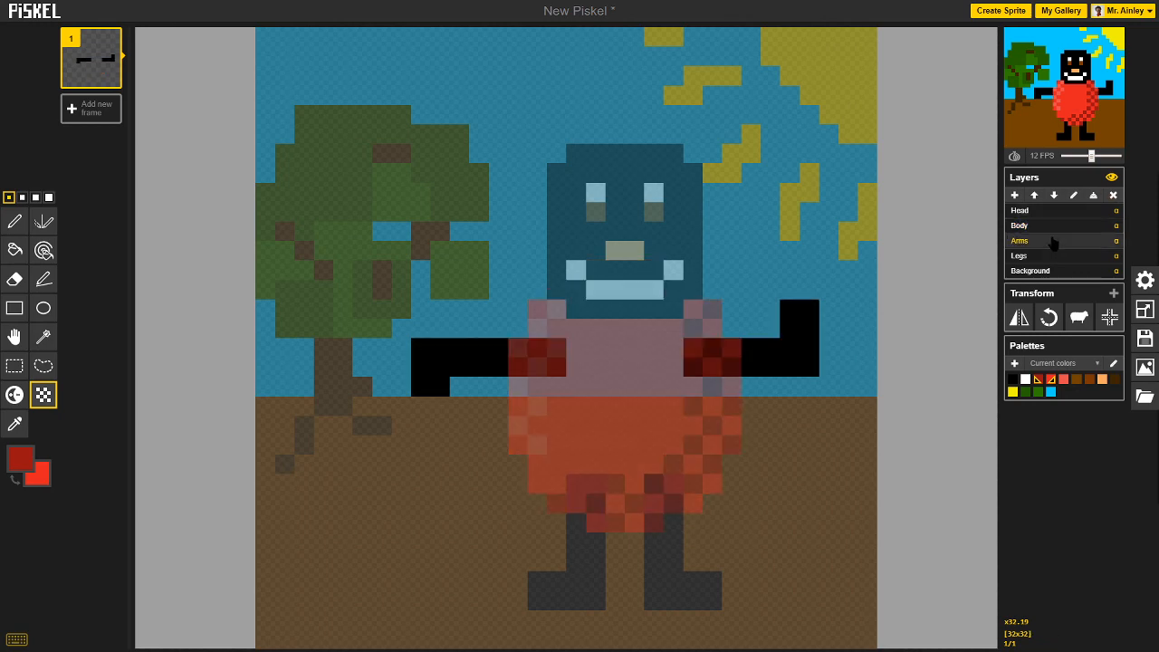
pyautogui.click(20, 459)
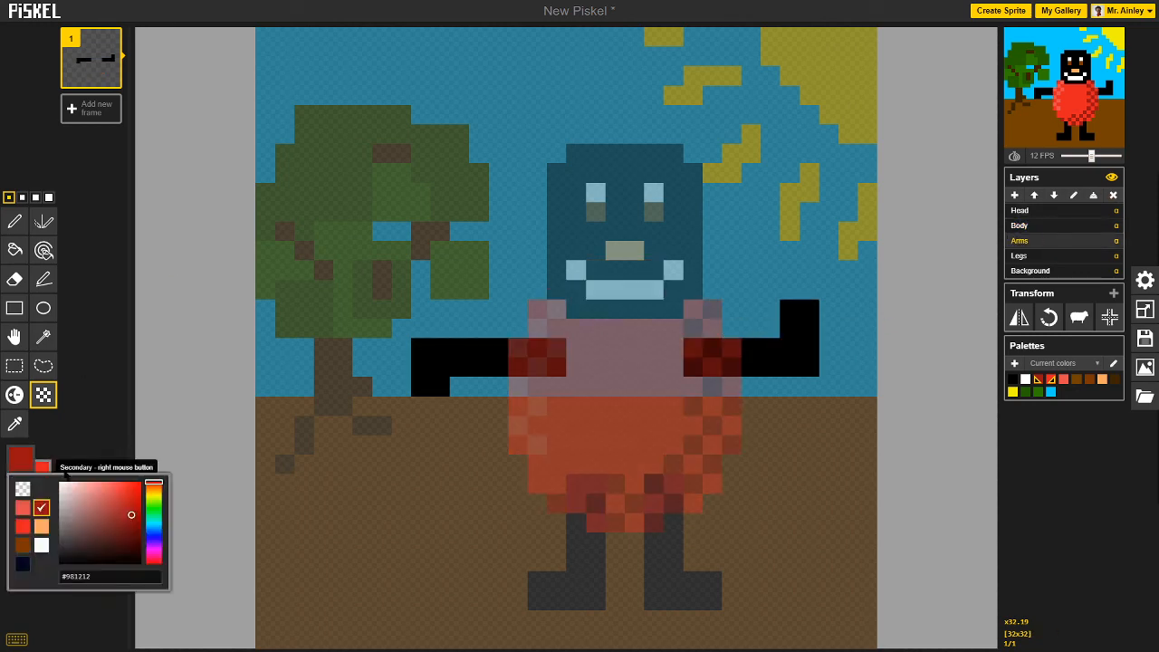
pyautogui.moveTo(93, 541)
pyautogui.mouseDown()
pyautogui.moveTo(102, 549)
pyautogui.moveTo(46, 548)
pyautogui.mouseUp()
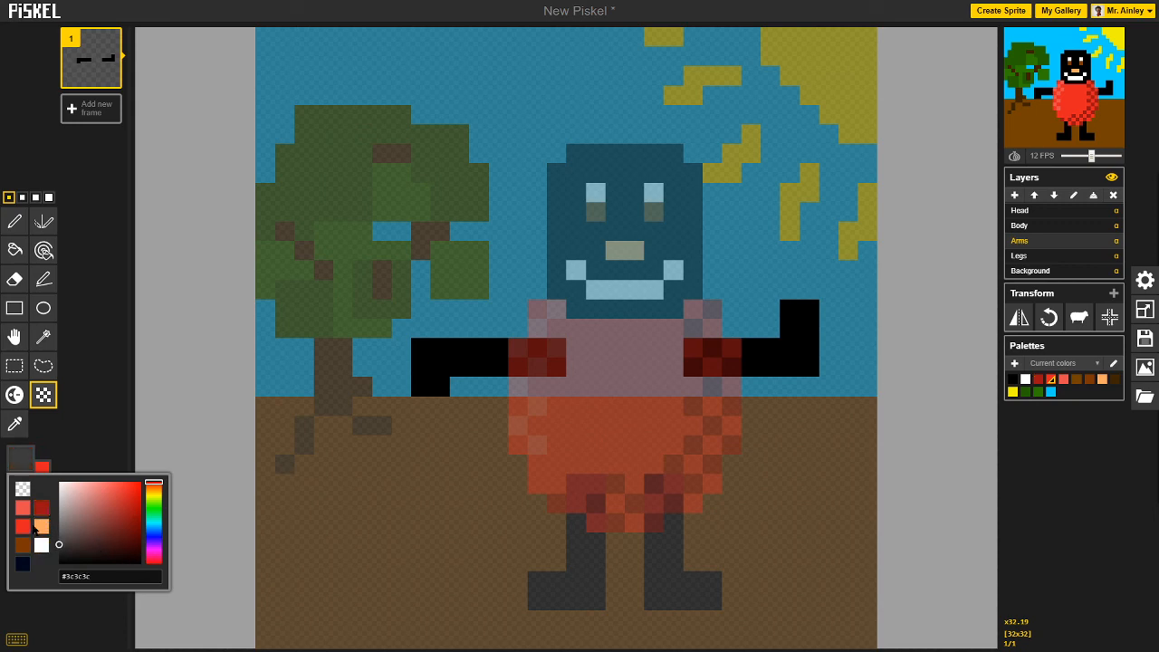
pyautogui.click(14, 221)
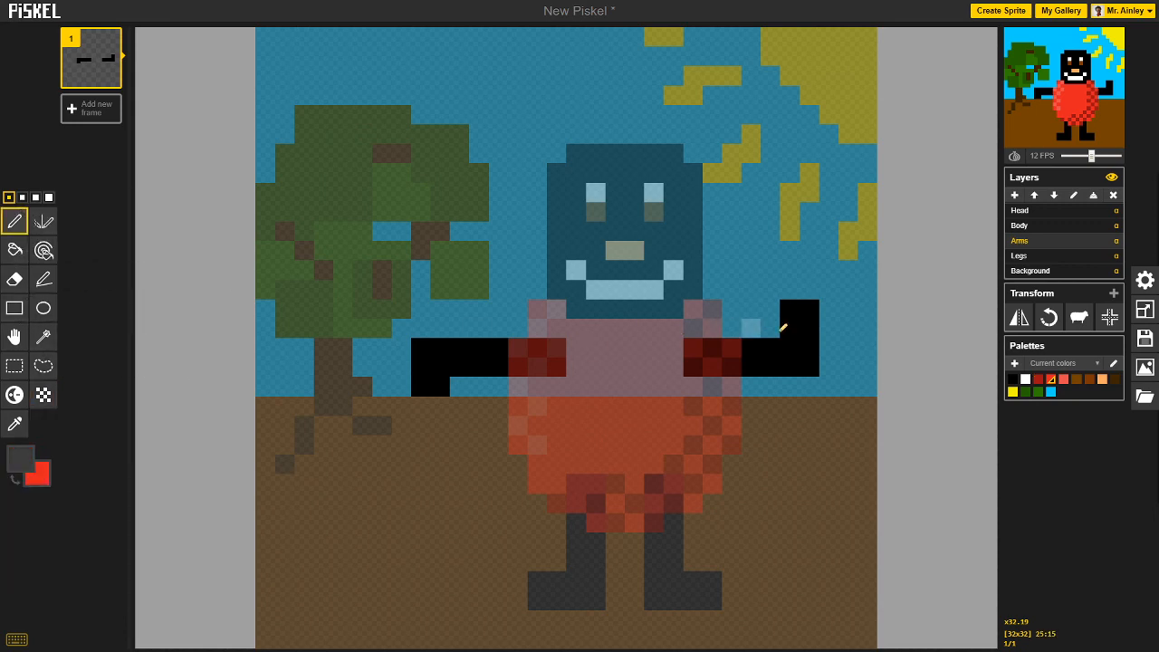
pyautogui.moveTo(777, 342)
pyautogui.mouseDown()
pyautogui.moveTo(701, 350)
pyautogui.moveTo(791, 348)
pyautogui.mouseUp()
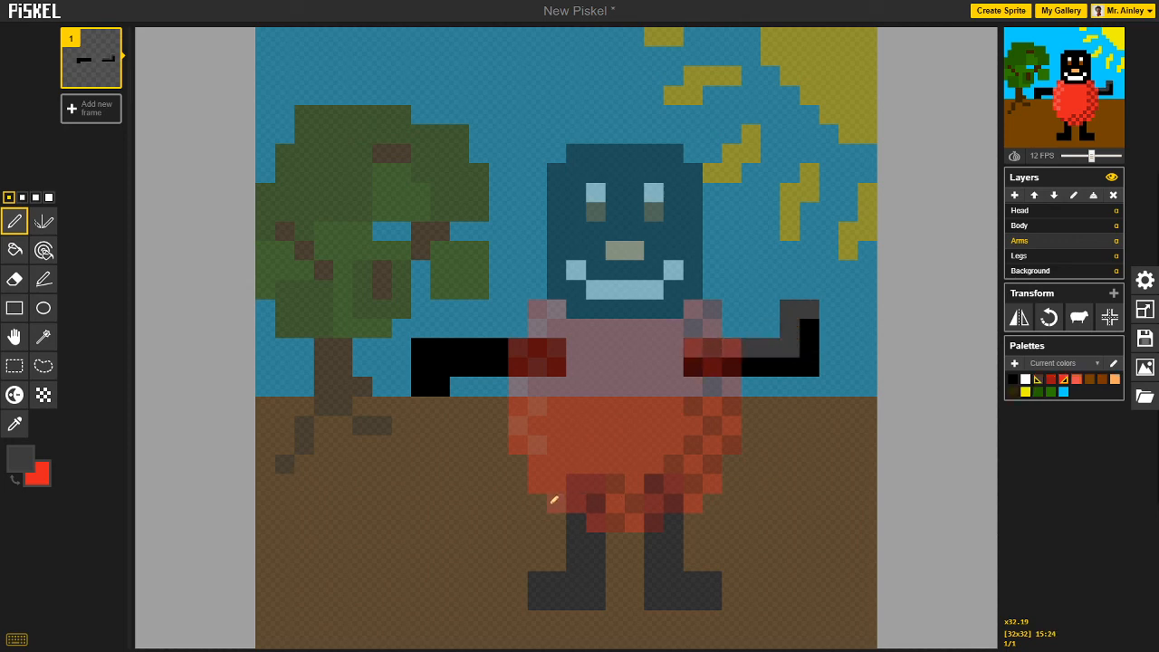
pyautogui.moveTo(421, 351)
pyautogui.mouseDown()
pyautogui.moveTo(420, 378)
pyautogui.moveTo(429, 351)
pyautogui.moveTo(524, 344)
pyautogui.mouseUp()
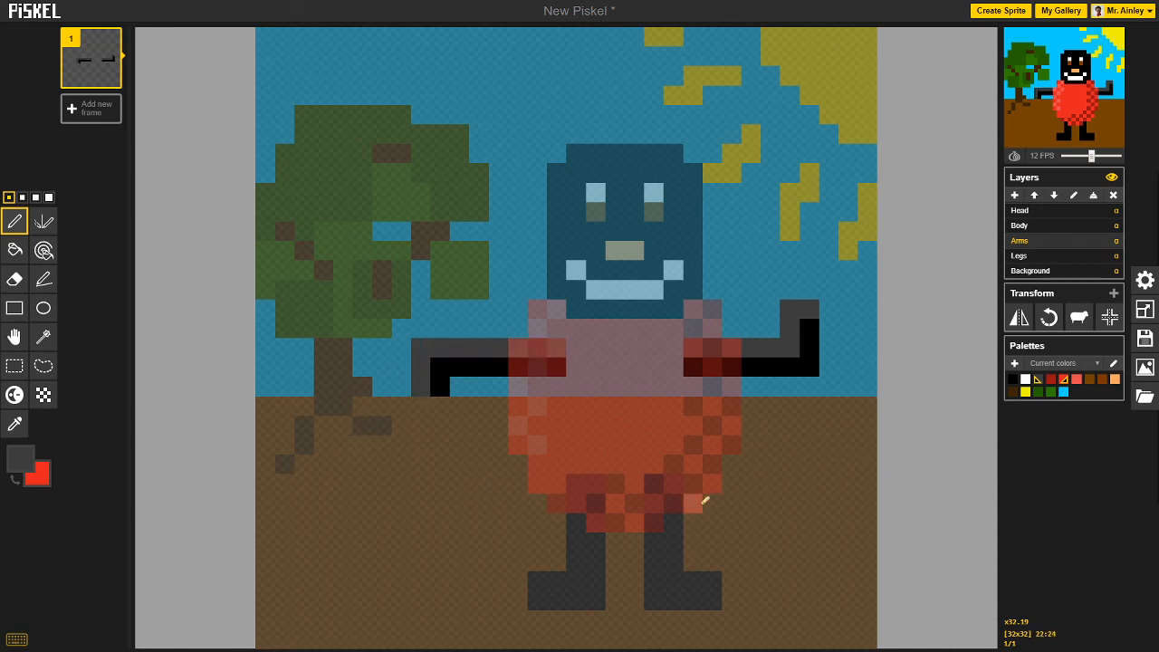
# On the Legs layer, draw dark grey highlights down the left edge of both legs and onto the left foot.
pyautogui.click(1041, 257)
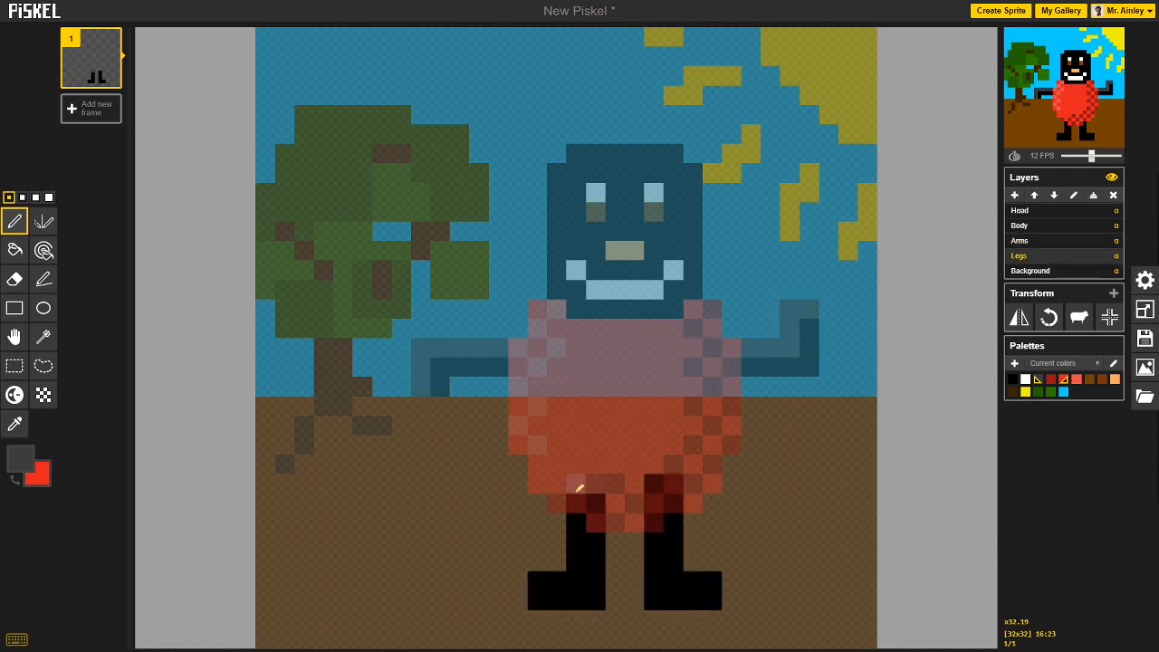
pyautogui.moveTo(579, 486)
pyautogui.mouseDown()
pyautogui.moveTo(581, 543)
pyautogui.moveTo(535, 580)
pyautogui.moveTo(537, 600)
pyautogui.mouseUp()
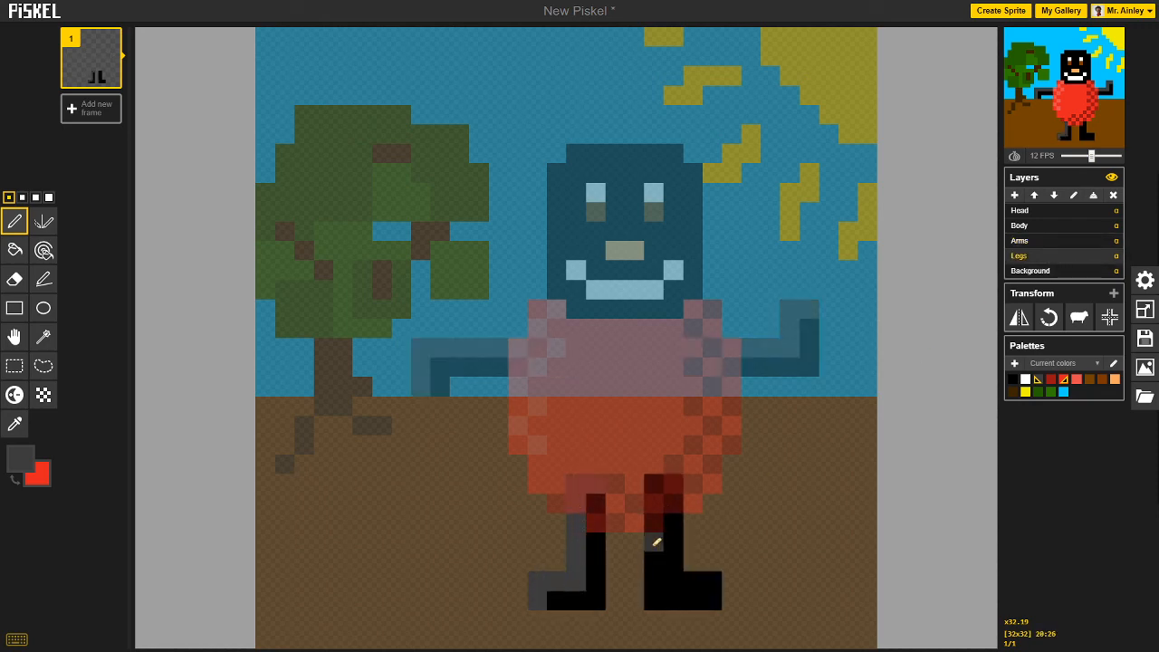
pyautogui.moveTo(670, 485)
pyautogui.mouseDown()
pyautogui.moveTo(655, 517)
pyautogui.moveTo(654, 602)
pyautogui.mouseUp()
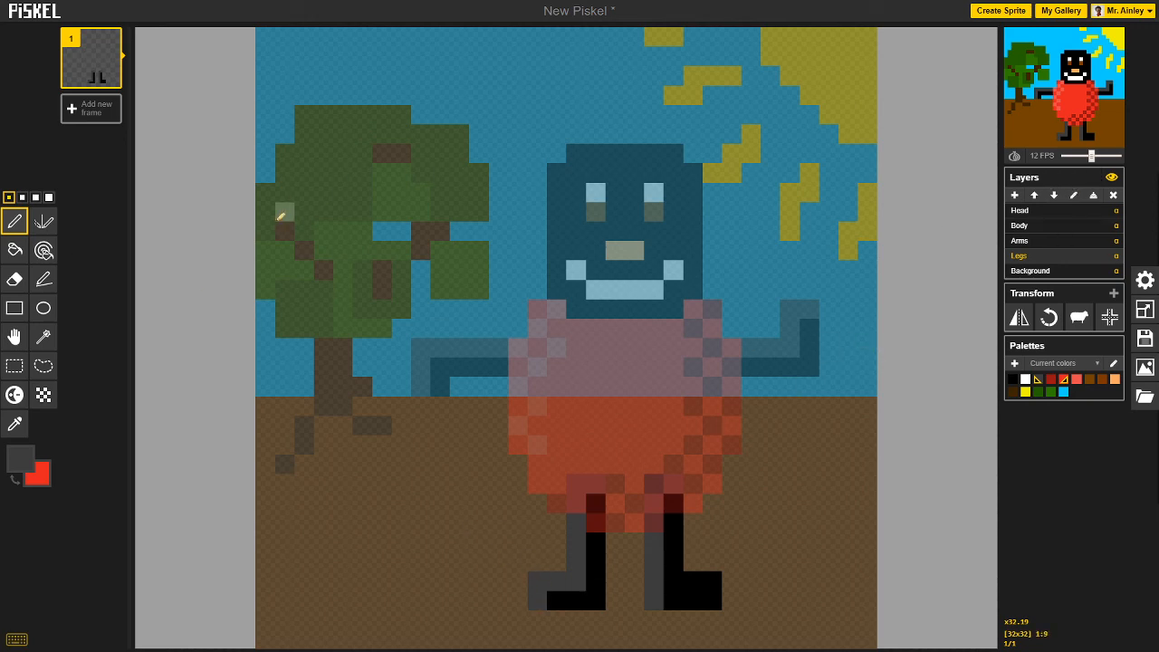
# On the Background layer, paint lighter yellow #fcff5c on the outer ends of the sun's rays and in a checkered pattern along its edge.
pyautogui.click(1051, 270)
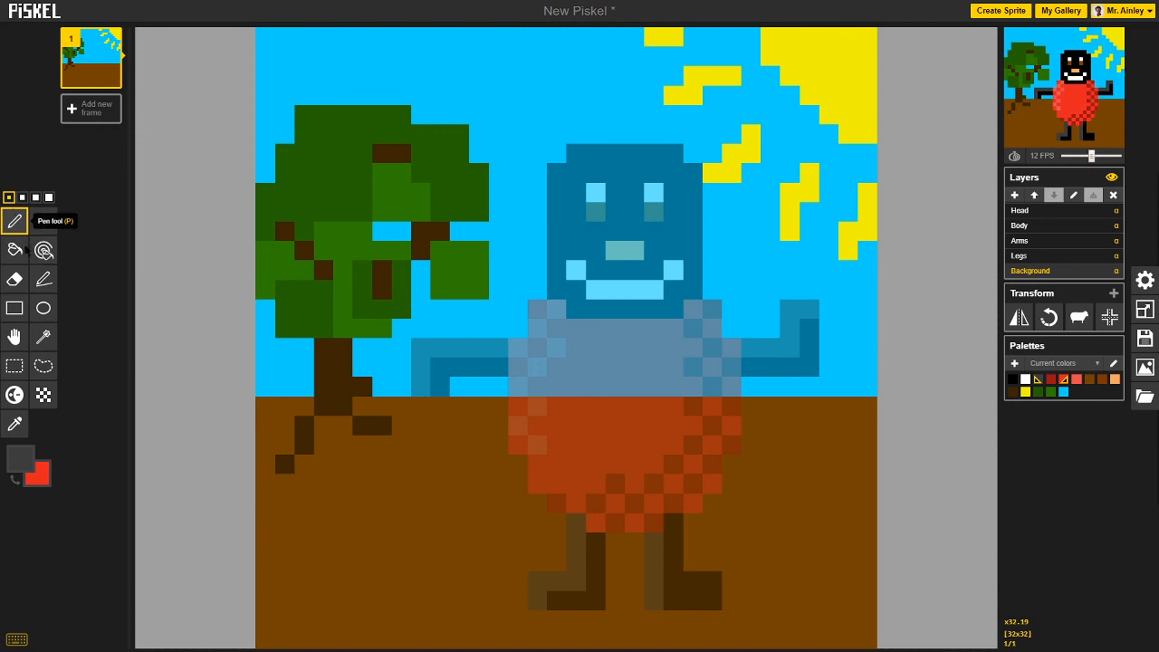
pyautogui.click(14, 423)
pyautogui.click(813, 42)
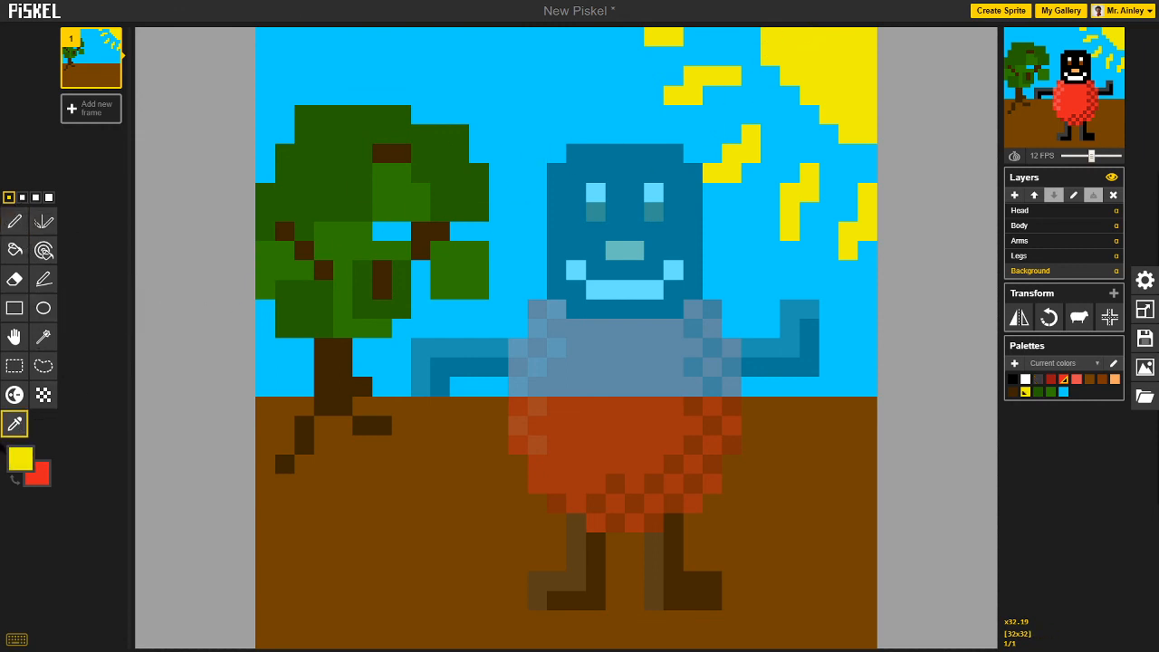
pyautogui.click(20, 459)
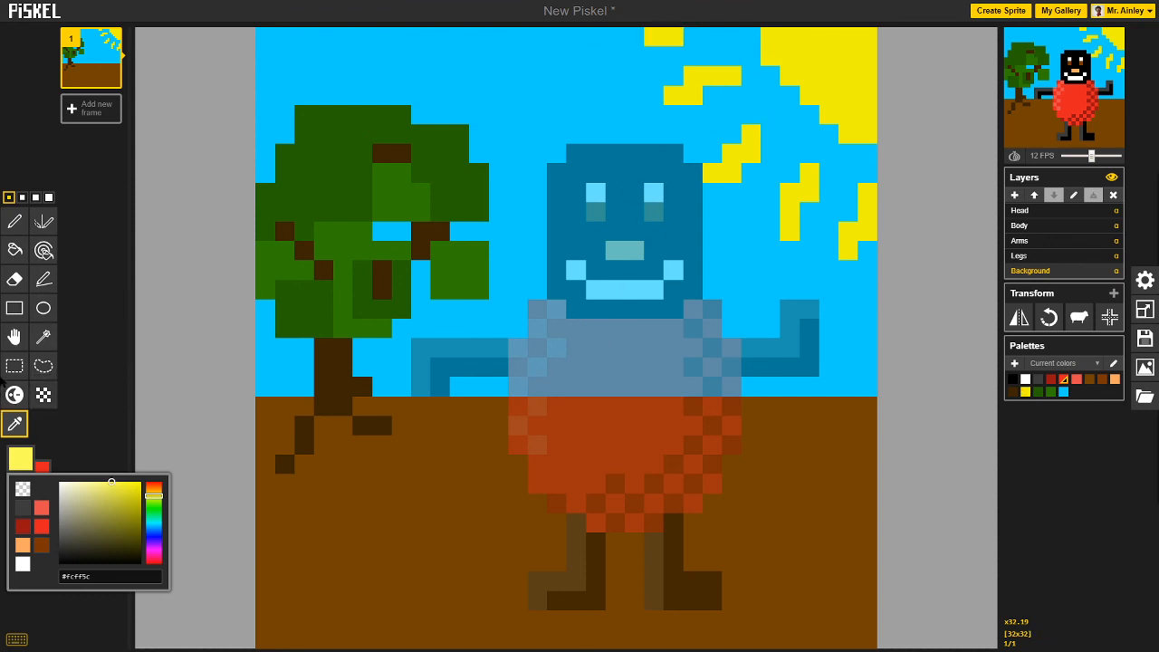
pyautogui.click(14, 222)
pyautogui.click(654, 36)
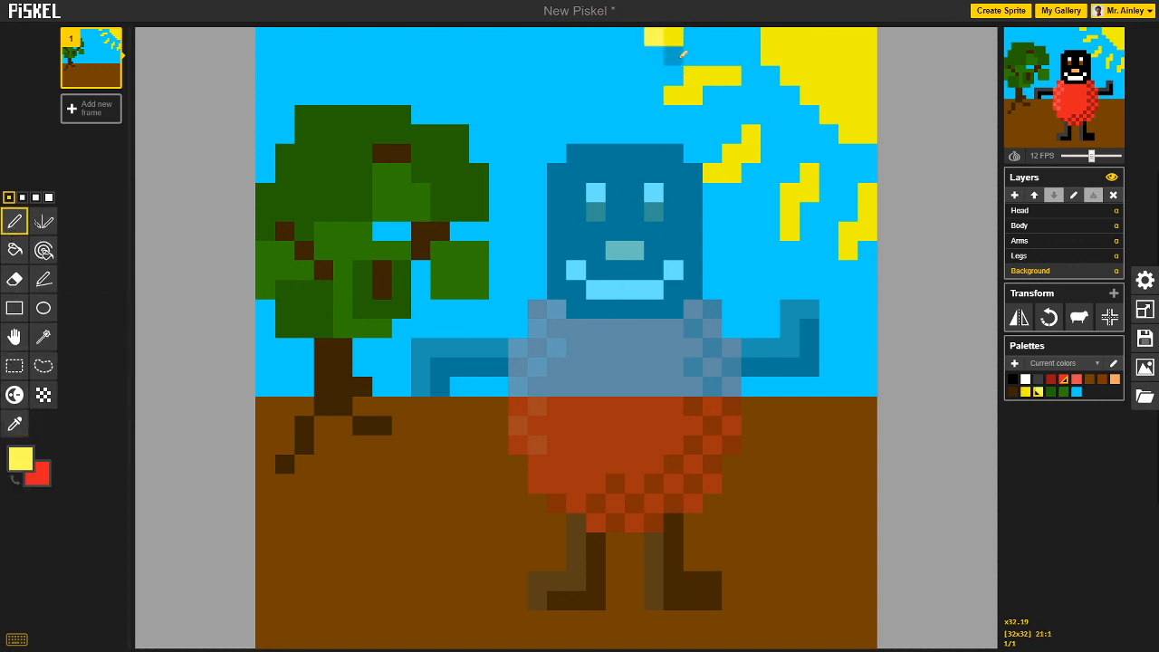
pyautogui.moveTo(674, 95); pyautogui.dragTo(690, 96)
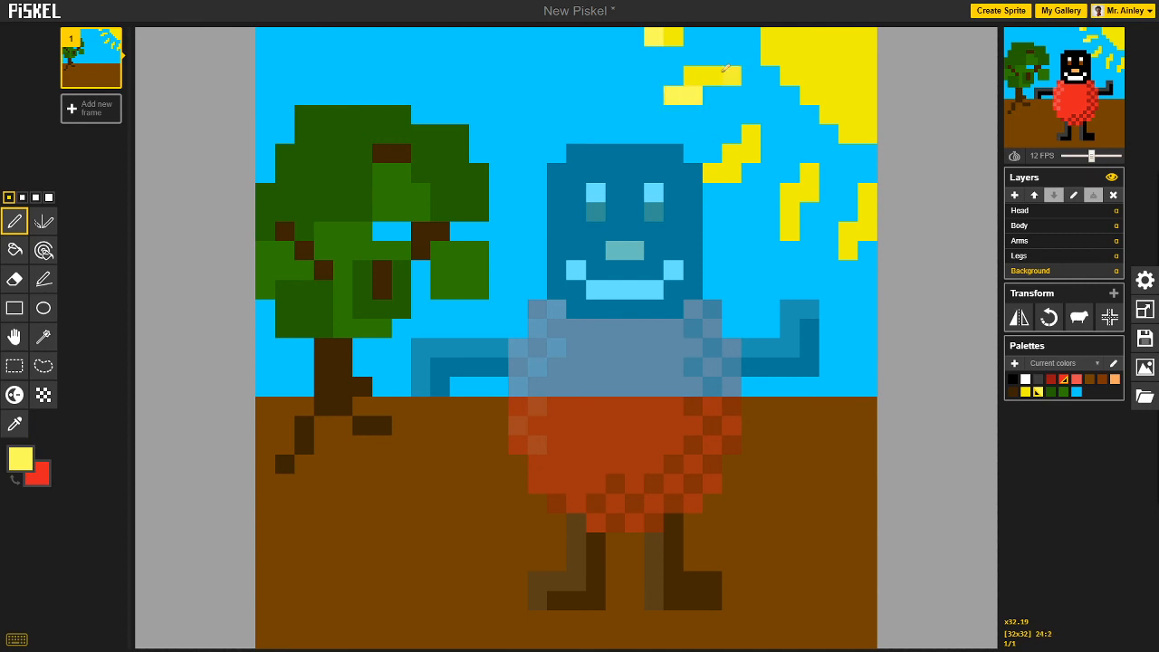
pyautogui.moveTo(714, 173); pyautogui.dragTo(732, 171)
pyautogui.moveTo(790, 217); pyautogui.dragTo(795, 224)
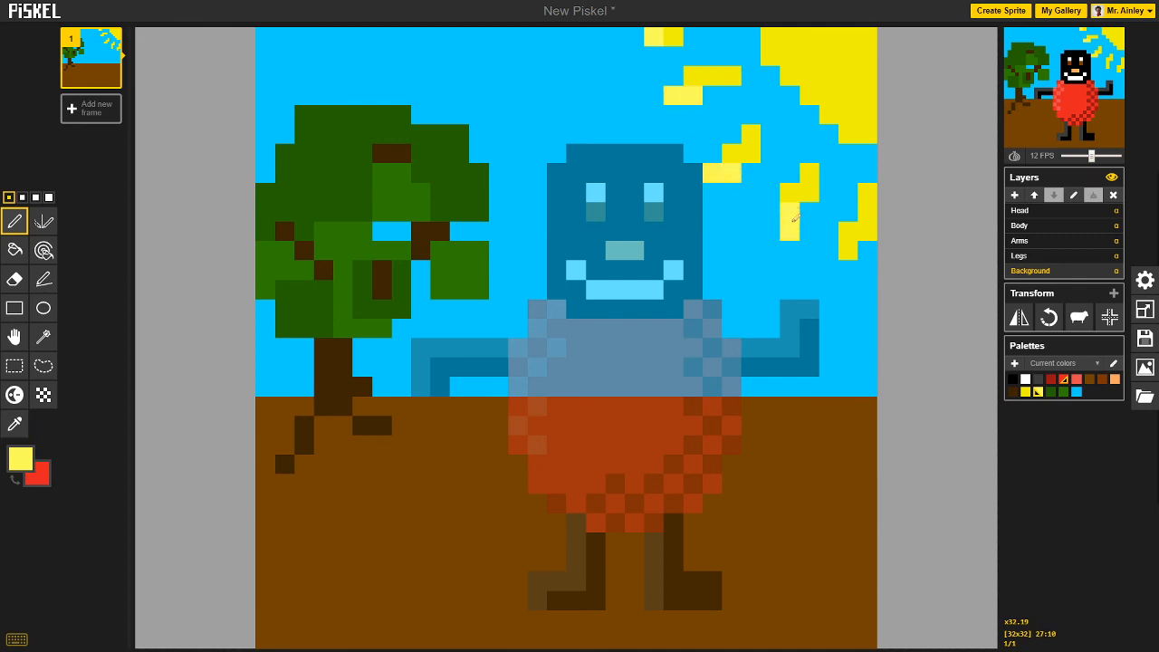
pyautogui.moveTo(859, 244); pyautogui.dragTo(865, 229)
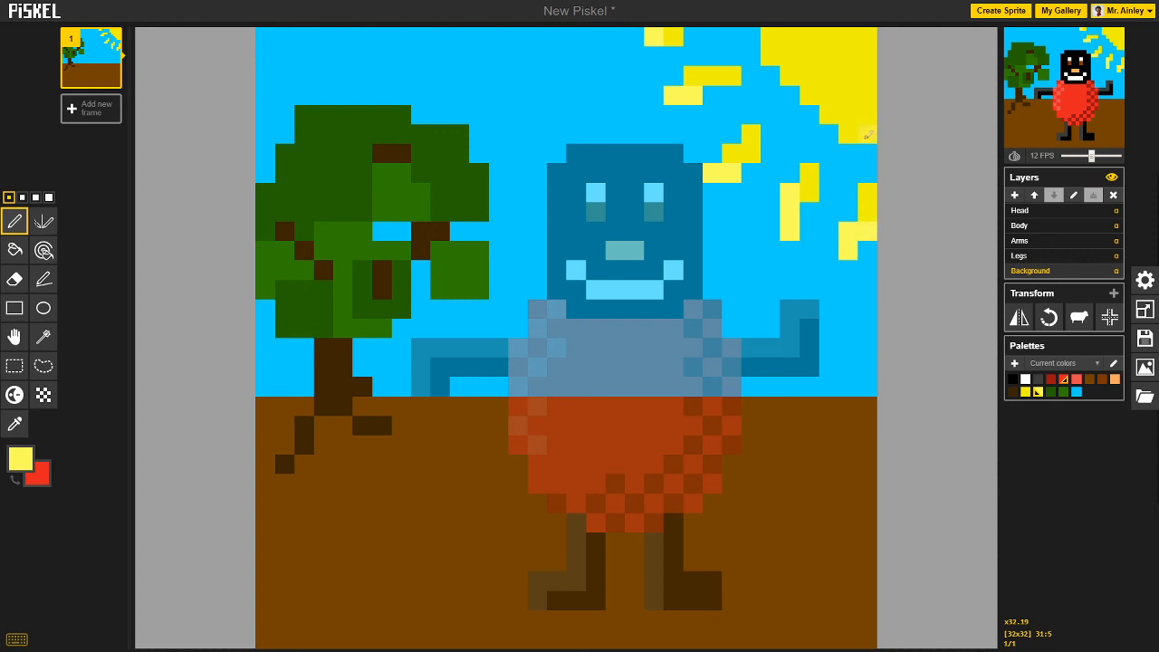
pyautogui.moveTo(867, 134); pyautogui.dragTo(852, 131)
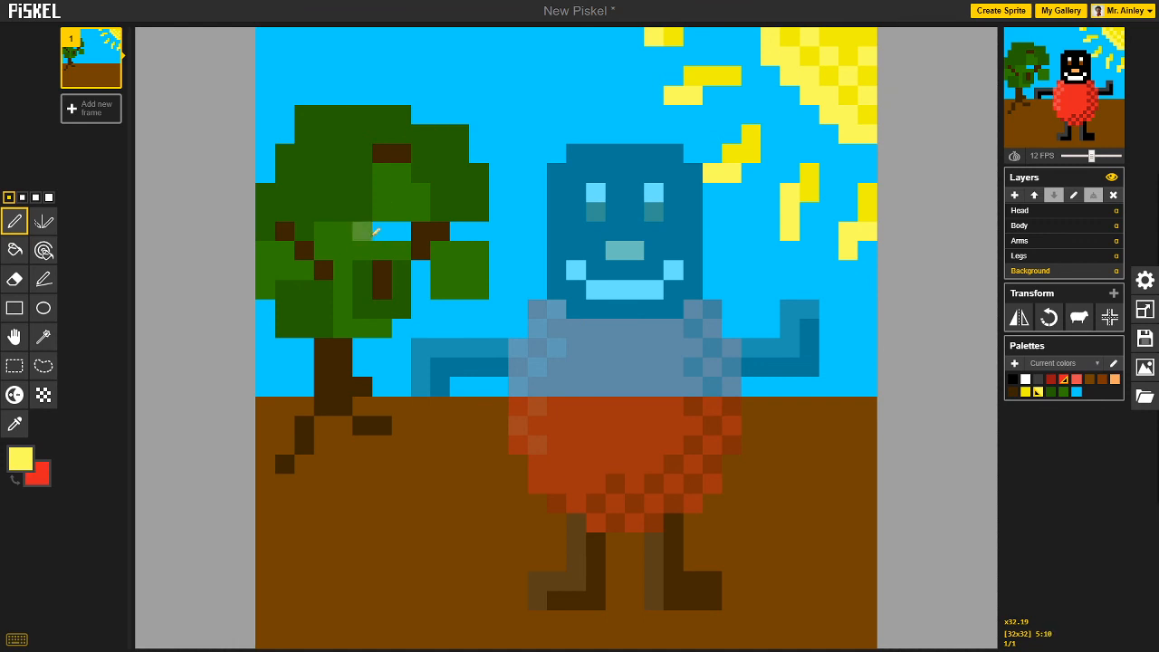
# Paint pale yellow #fdff9a pixels along the outermost edge of the sun.
pyautogui.click(20, 459)
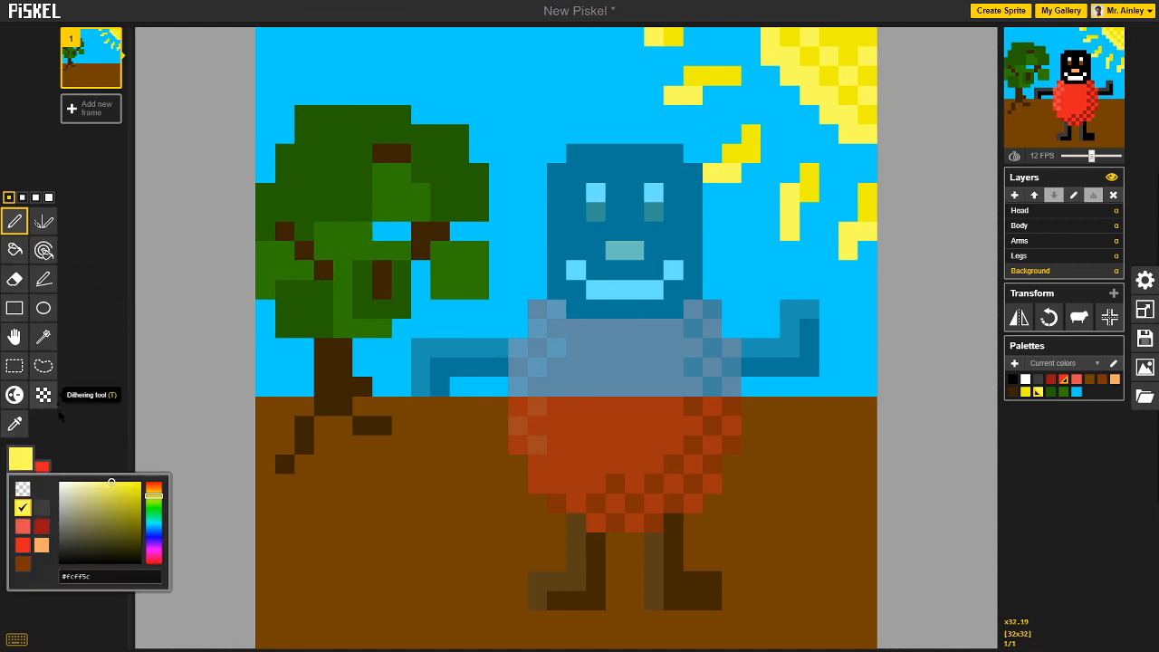
pyautogui.moveTo(80, 495); pyautogui.dragTo(88, 487)
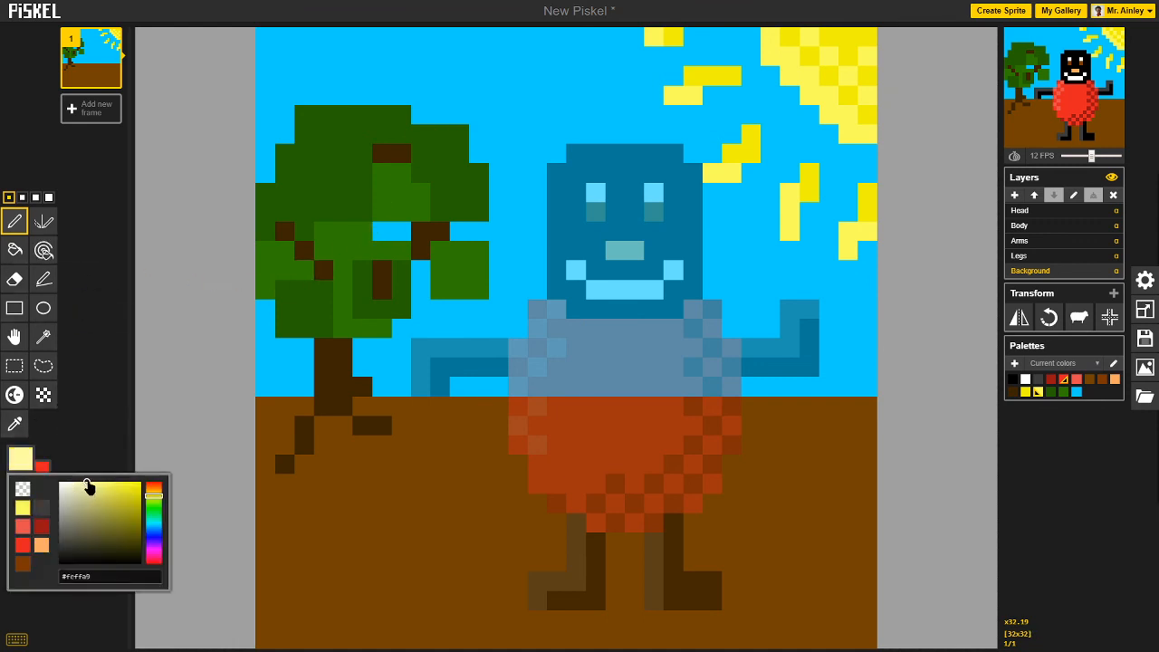
pyautogui.click(771, 57)
pyautogui.moveTo(815, 93)
pyautogui.mouseDown()
pyautogui.moveTo(830, 125)
pyautogui.moveTo(851, 133)
pyautogui.mouseUp()
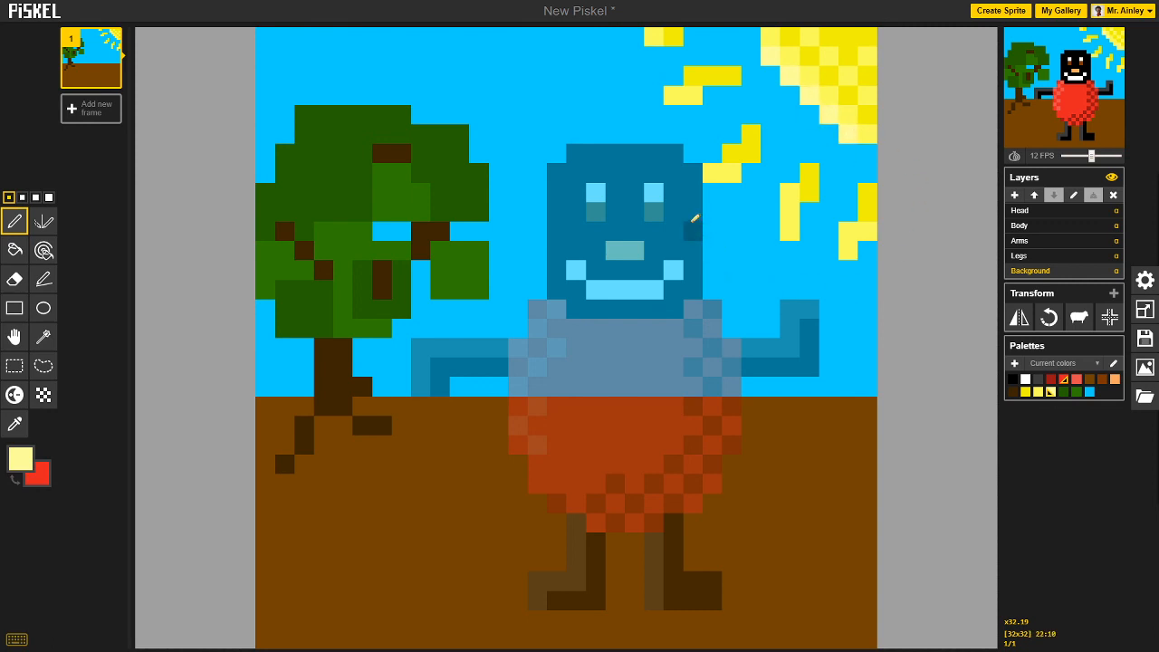
# Sample the tree's lighter leaf green as the primary colour.
pyautogui.moveTo(1119, 29)
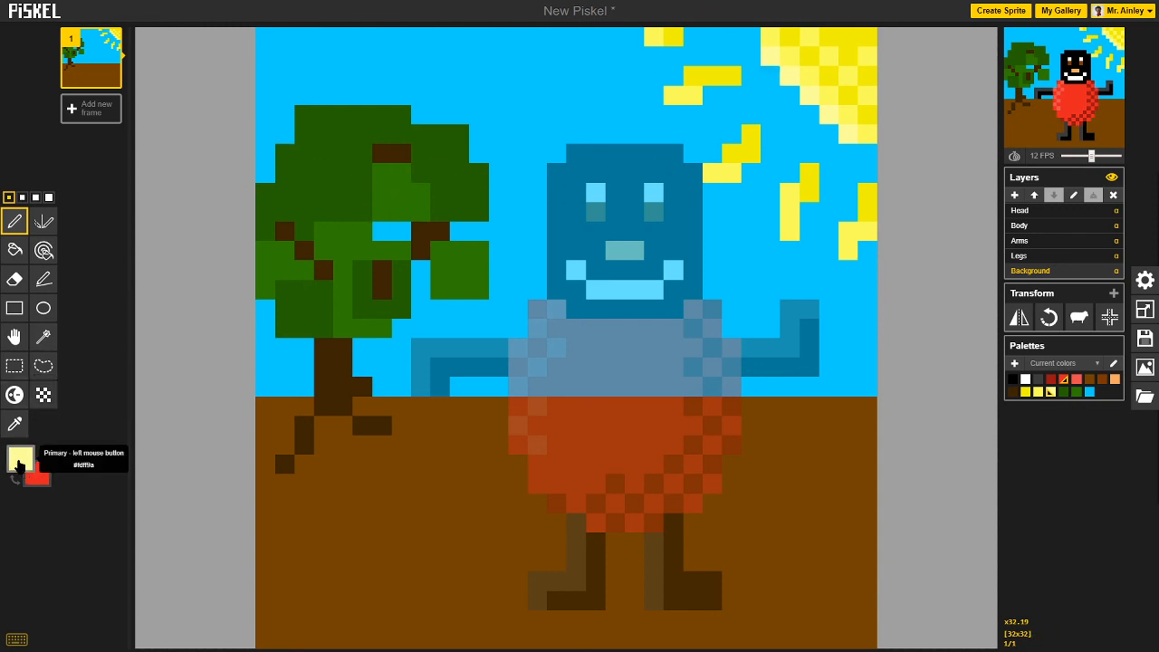
pyautogui.click(20, 458)
pyautogui.click(15, 424)
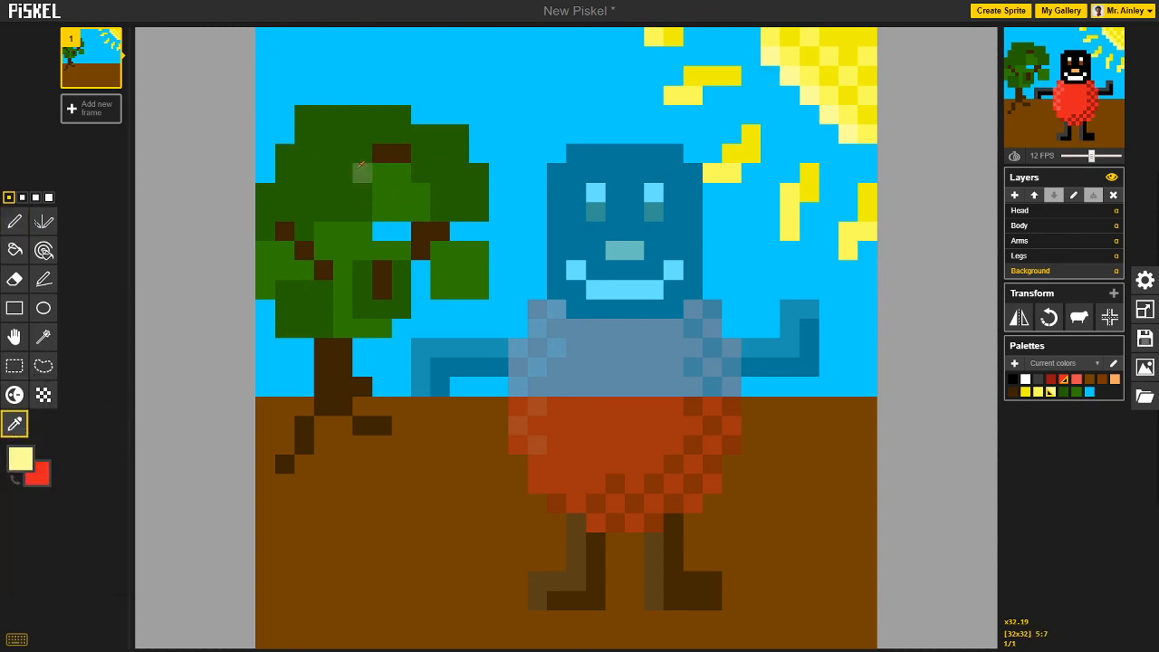
pyautogui.click(363, 172)
pyautogui.click(344, 212)
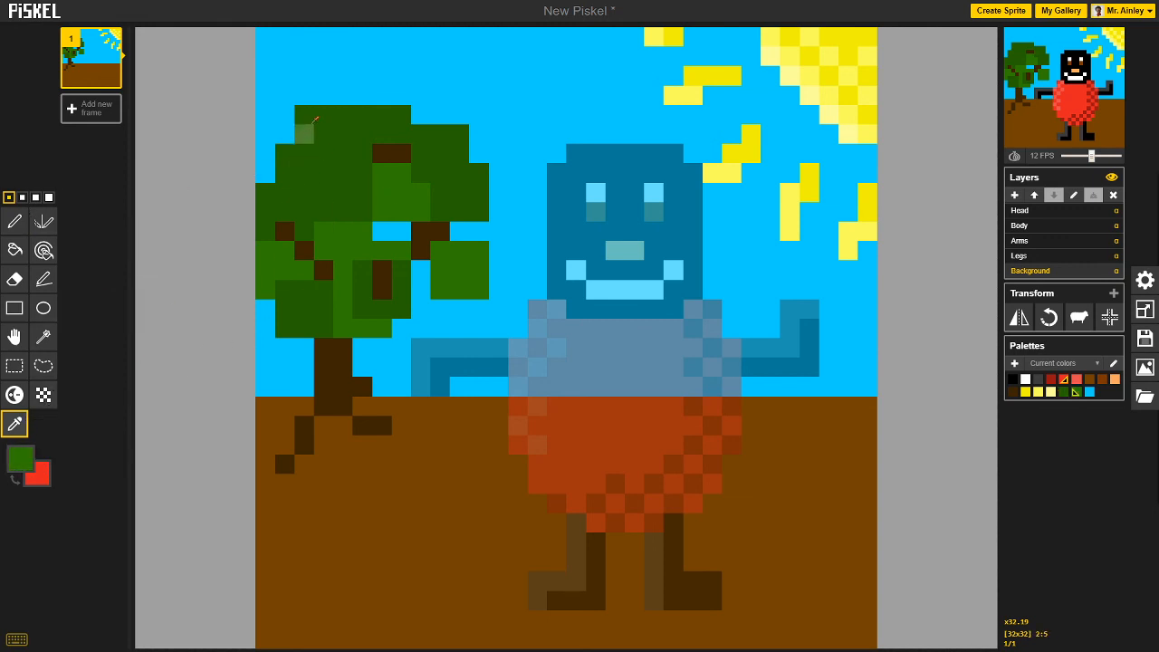
pyautogui.click(304, 116)
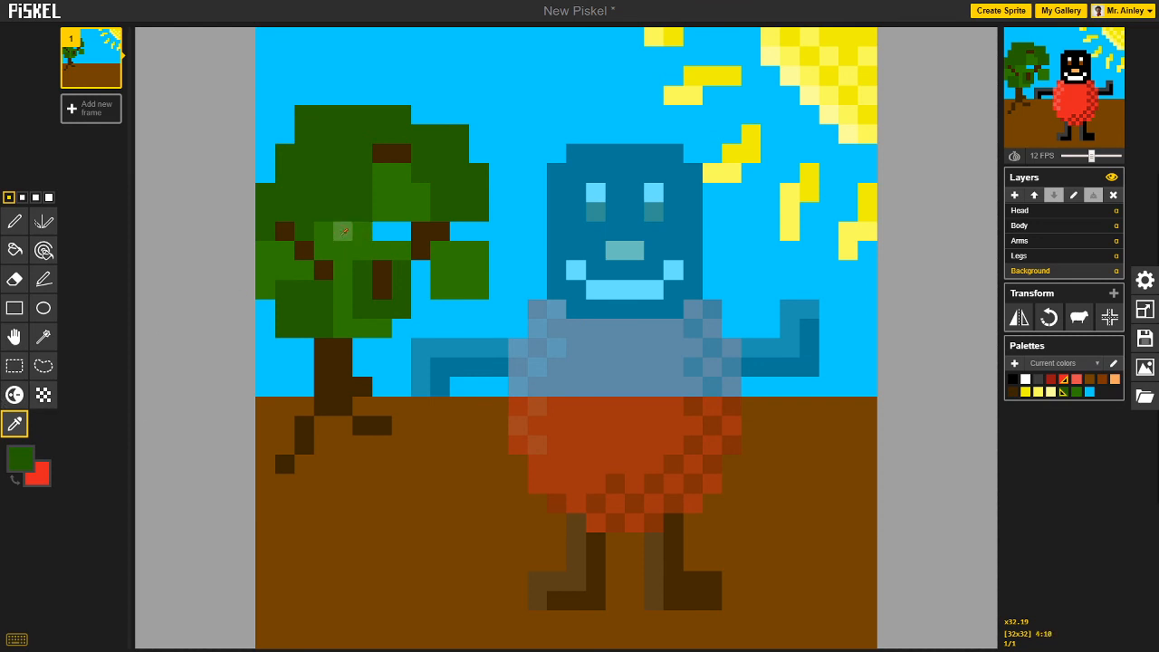
pyautogui.click(344, 231)
# Draw lighter green pixels along the top and upper-left edges of the tree's foliage with the Pen tool.
pyautogui.click(15, 221)
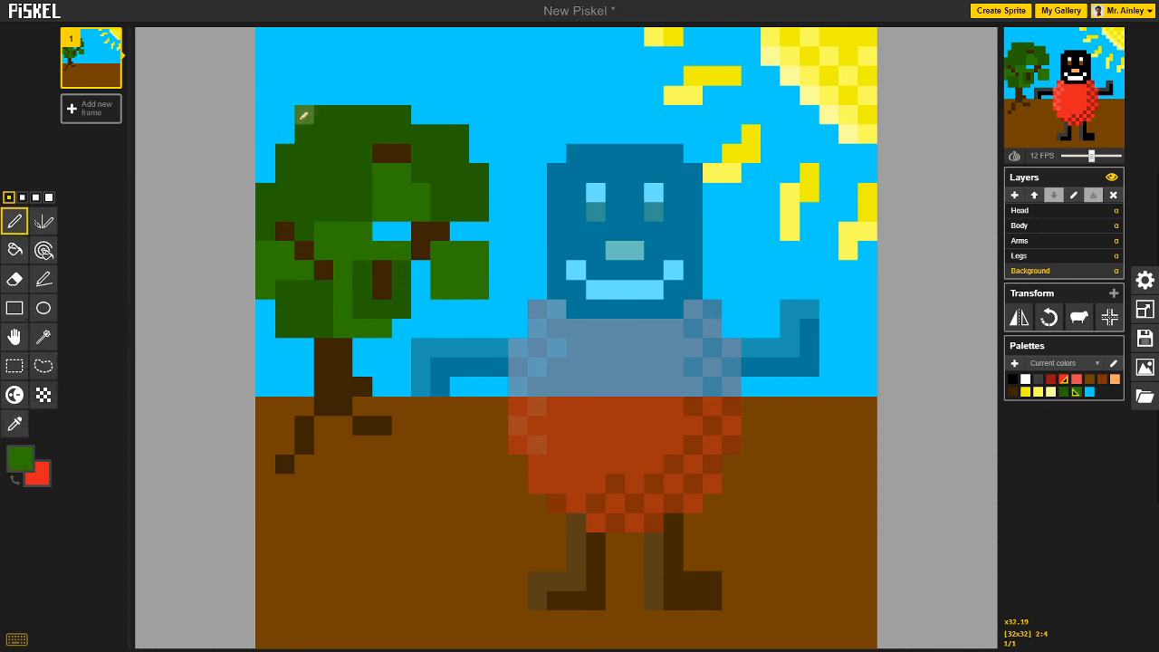
pyautogui.click(400, 116)
pyautogui.click(322, 116)
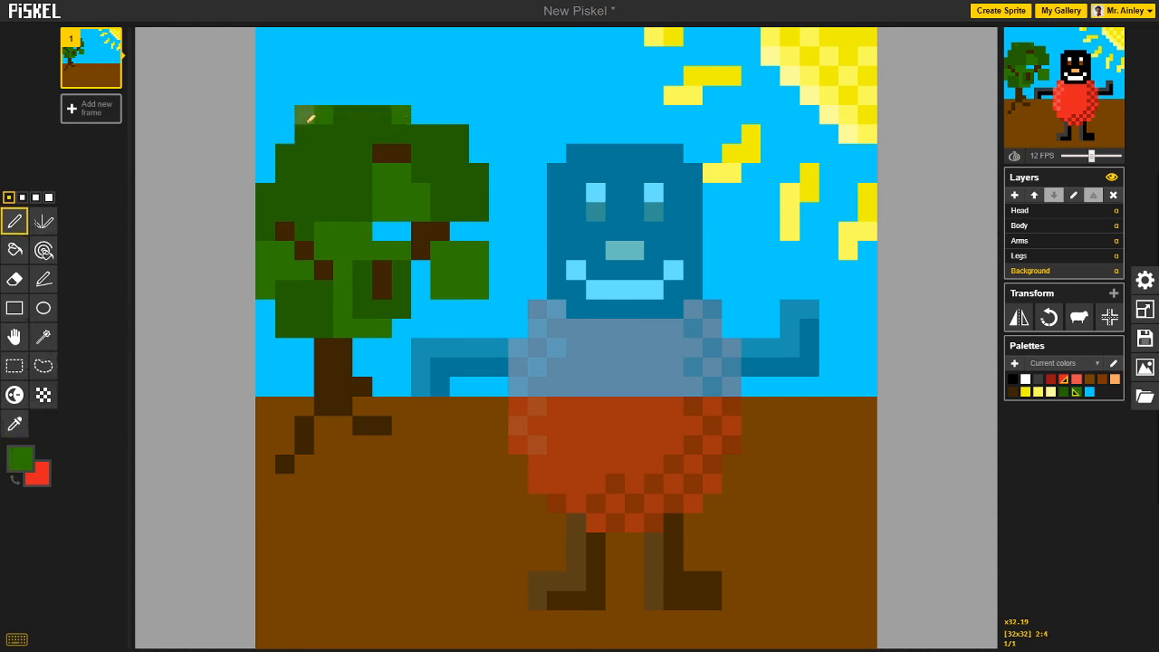
pyautogui.click(305, 135)
pyautogui.click(286, 155)
pyautogui.click(265, 192)
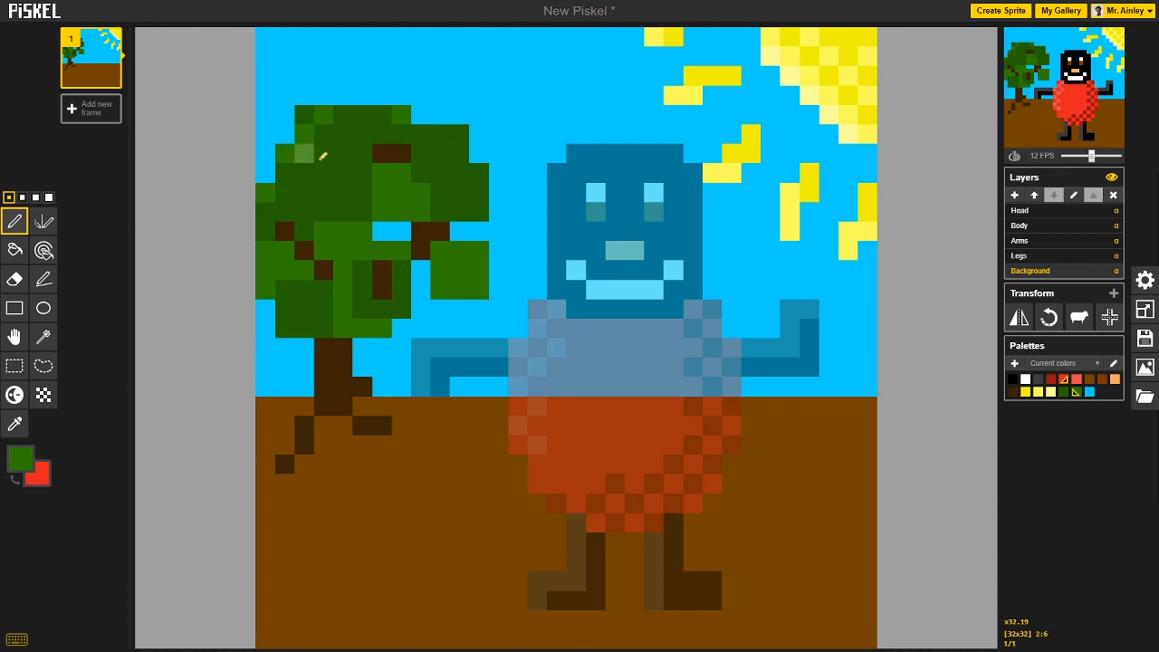
# Add lighter green patches inside the upper foliage, on its right side and at the crown's lower-left corner.
pyautogui.click(323, 192)
pyautogui.click(304, 192)
pyautogui.click(343, 173)
pyautogui.click(459, 173)
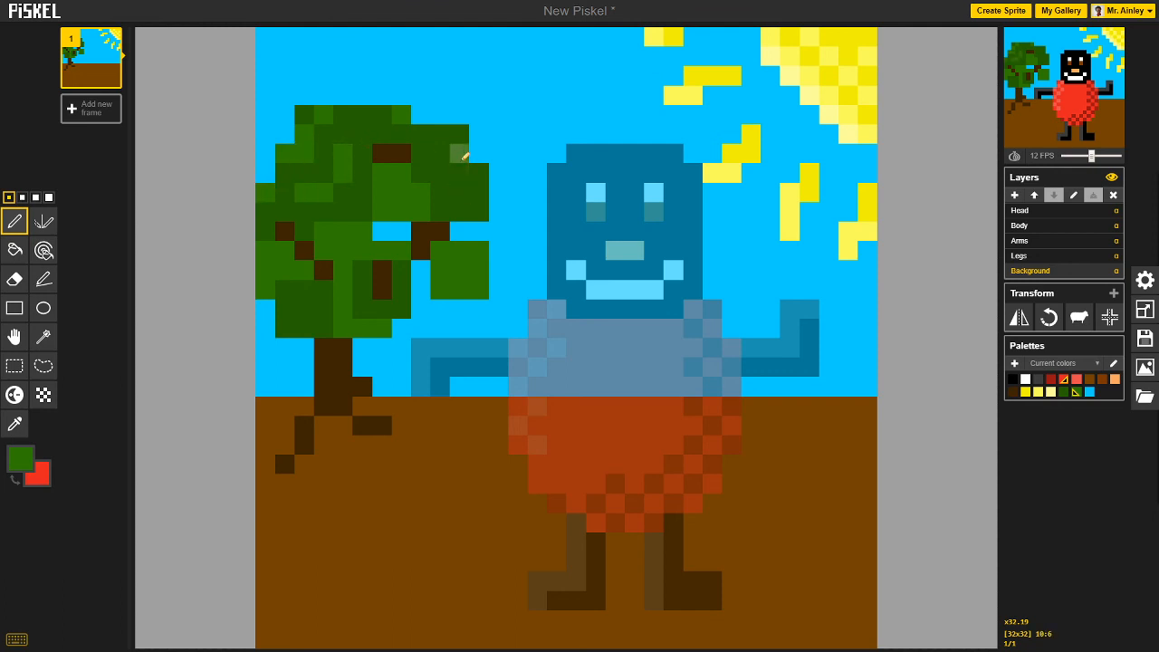
pyautogui.click(477, 173)
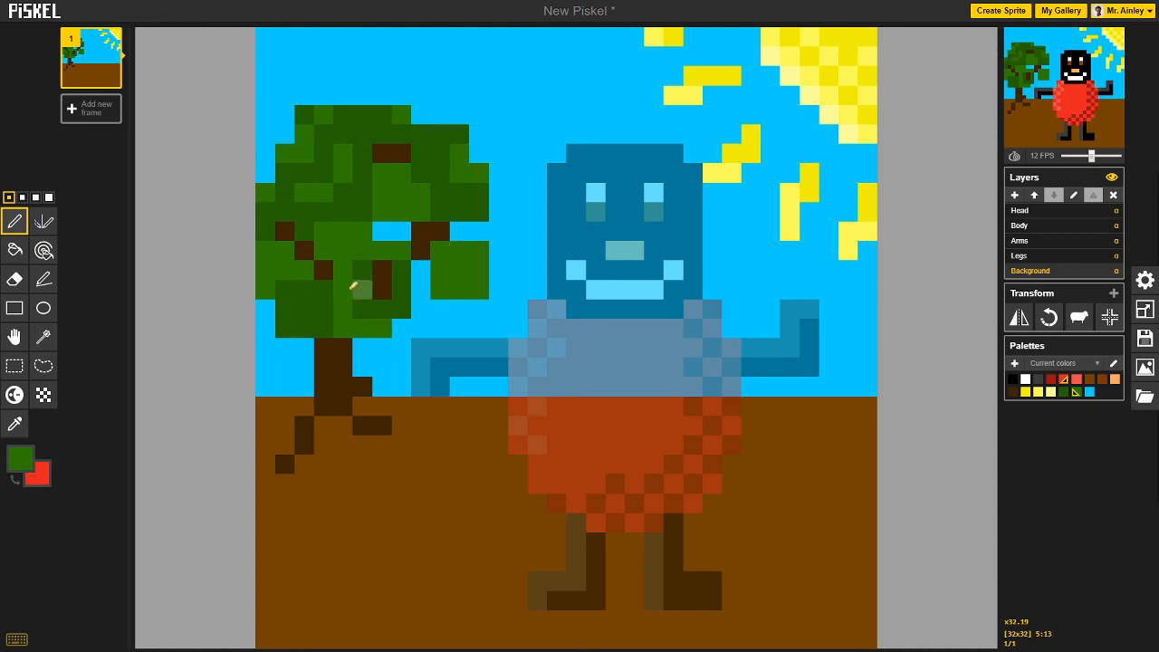
pyautogui.click(287, 329)
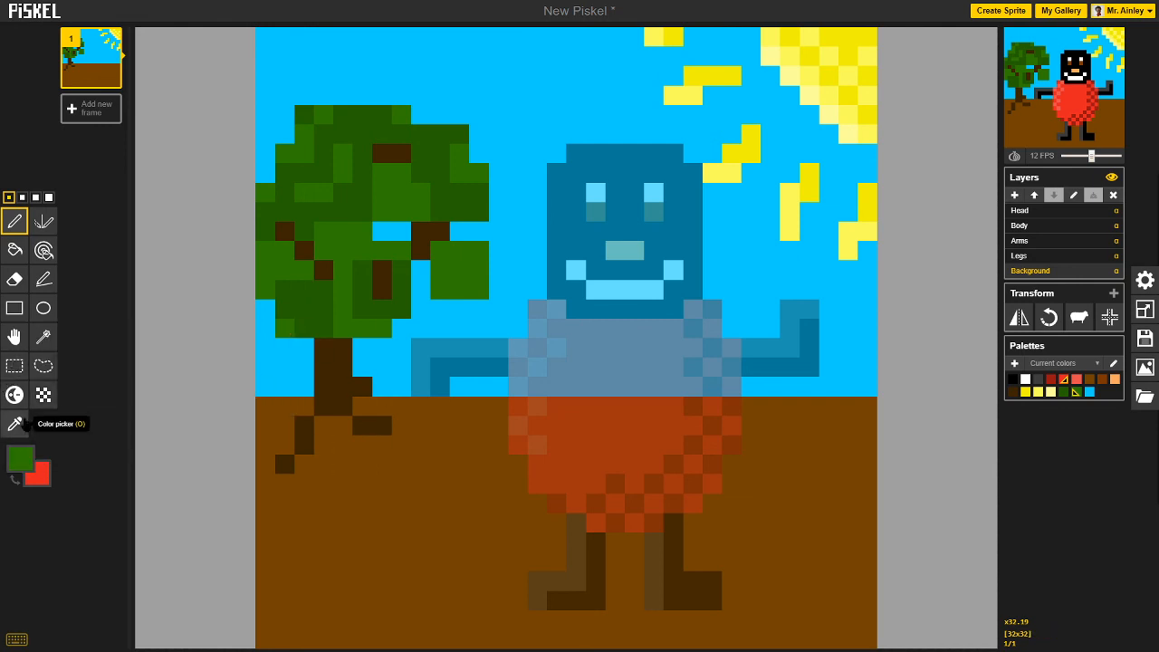
# Sample the tree trunk's brown as the primary colour and darken it to #2d1c00.
pyautogui.click(14, 423)
pyautogui.click(323, 366)
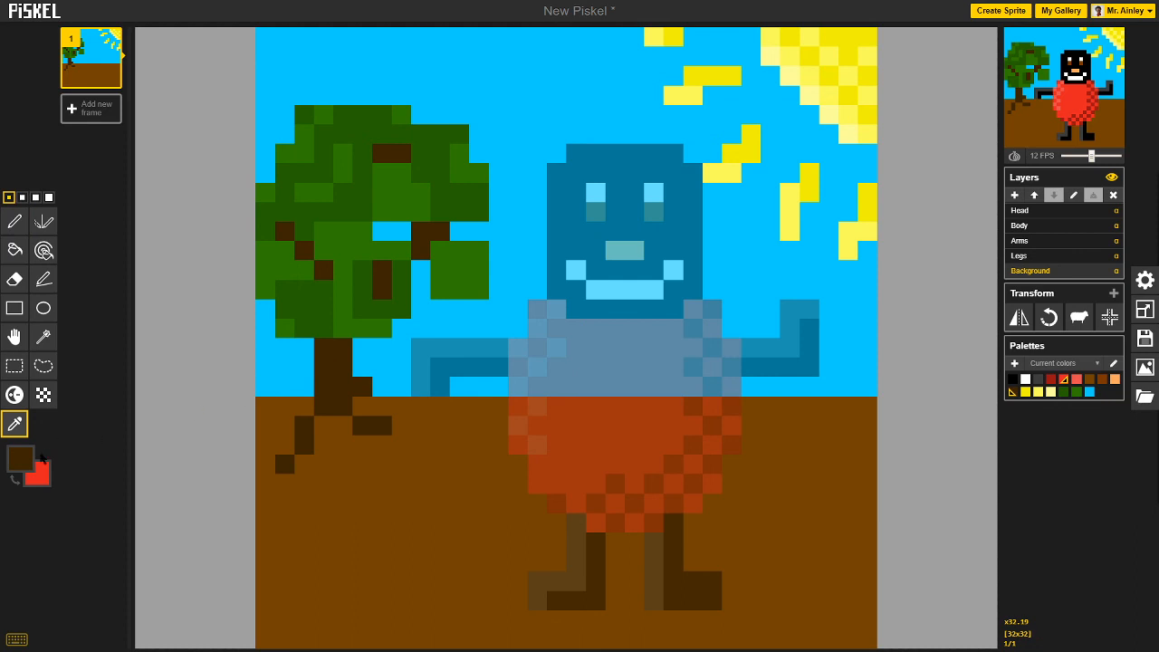
pyautogui.click(20, 459)
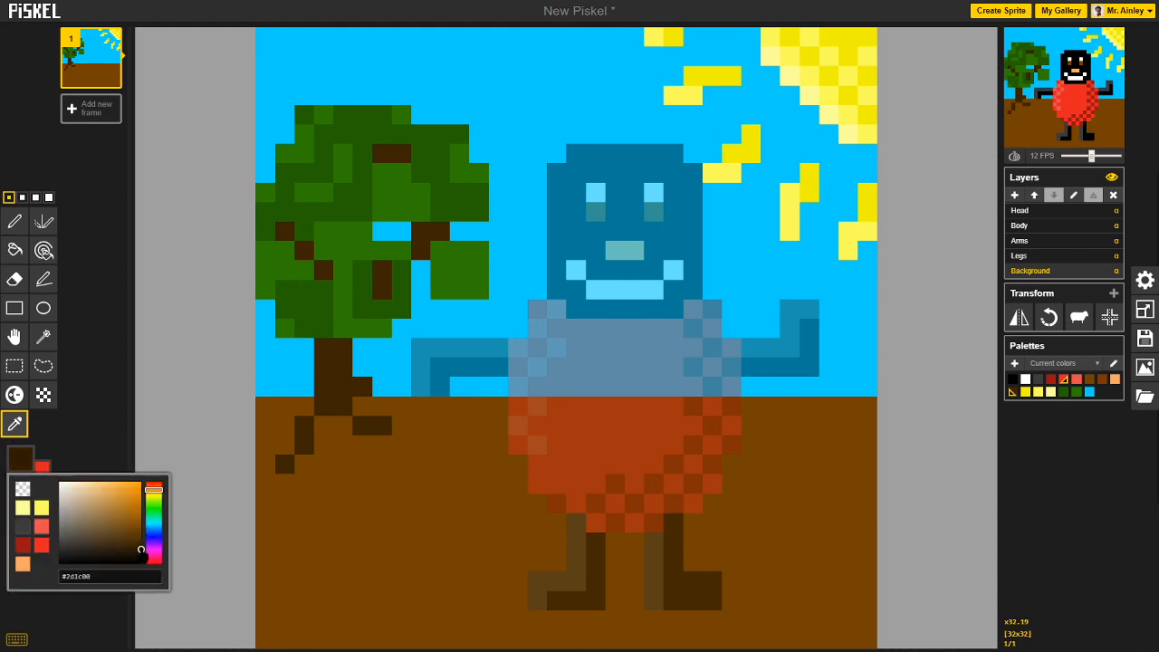
pyautogui.click(324, 350)
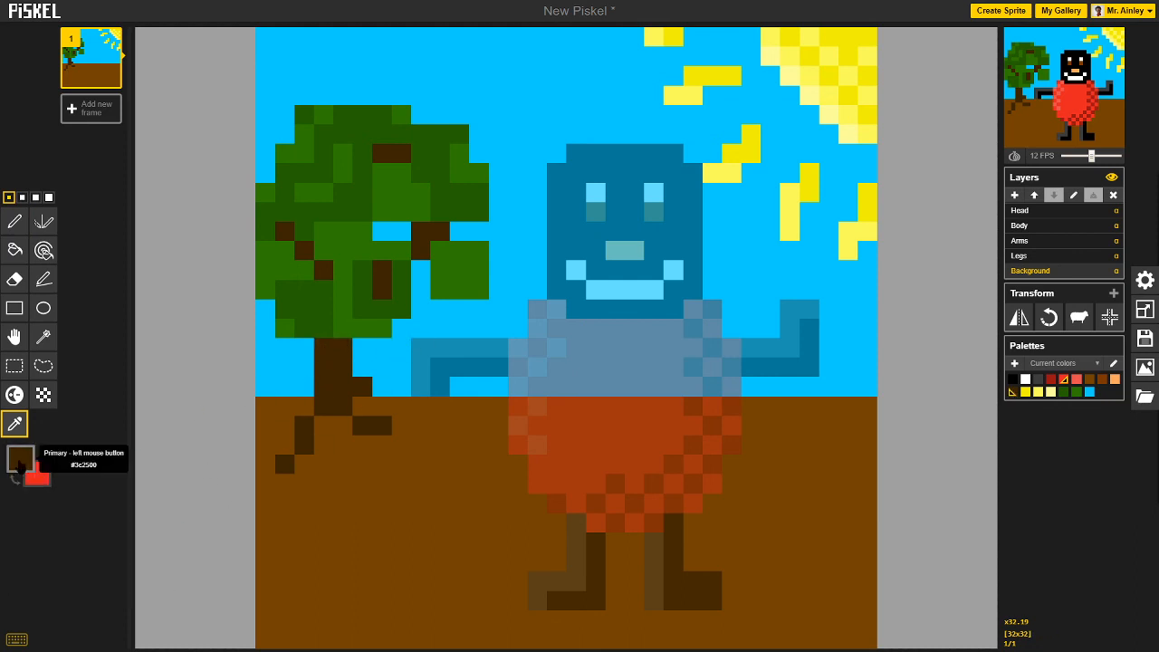
pyautogui.click(20, 460)
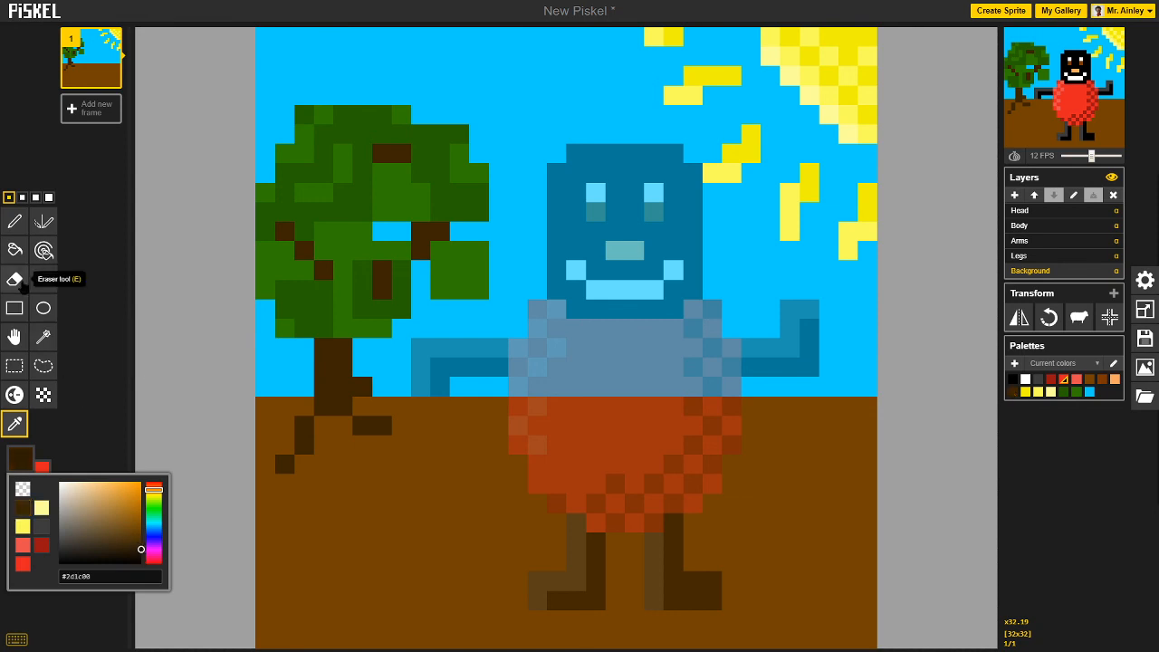
# Shade the left side of the tree trunk and its lower-left root with the darker brown using the Pen tool.
pyautogui.click(14, 221)
pyautogui.moveTo(324, 347); pyautogui.dragTo(324, 384)
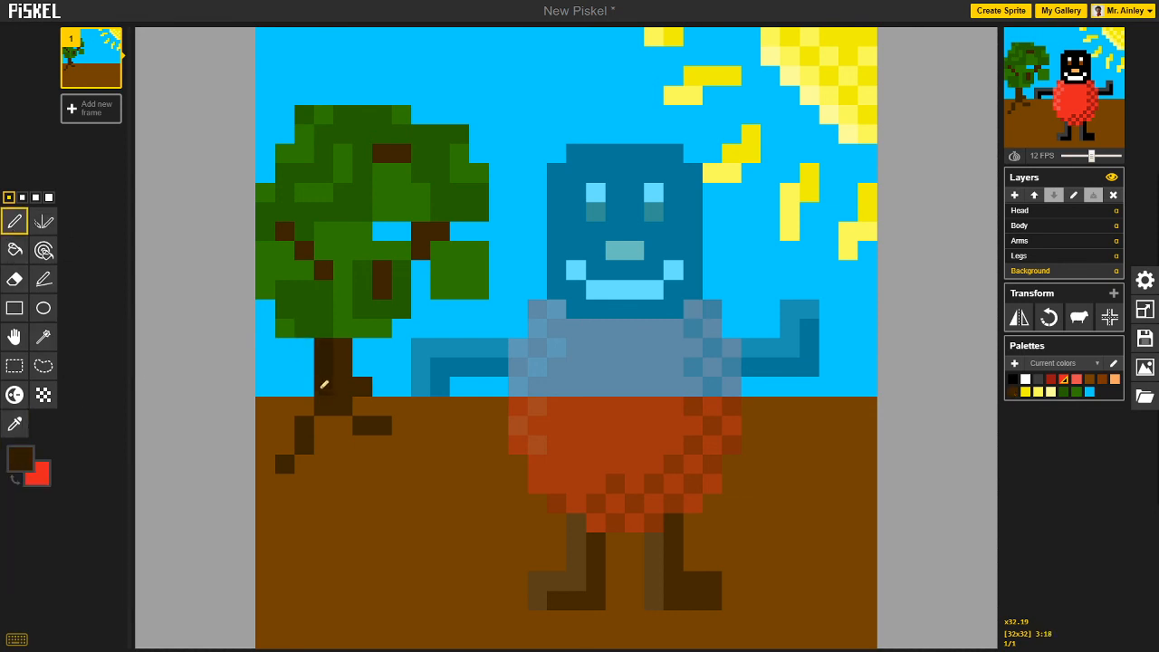
pyautogui.moveTo(304, 427); pyautogui.dragTo(307, 445)
pyautogui.click(286, 465)
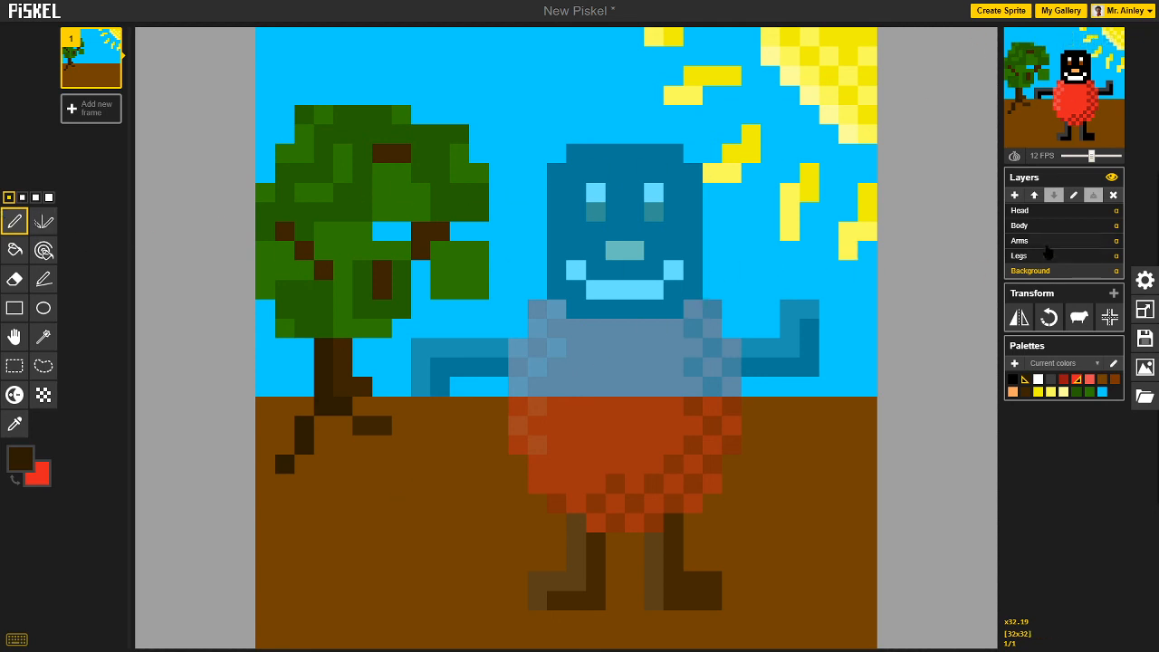
# Draw two diverging grey #6d6d6d Stroke lines from the horizon behind the character to the canvas's lower edge and fill the road between them.
pyautogui.click(43, 281)
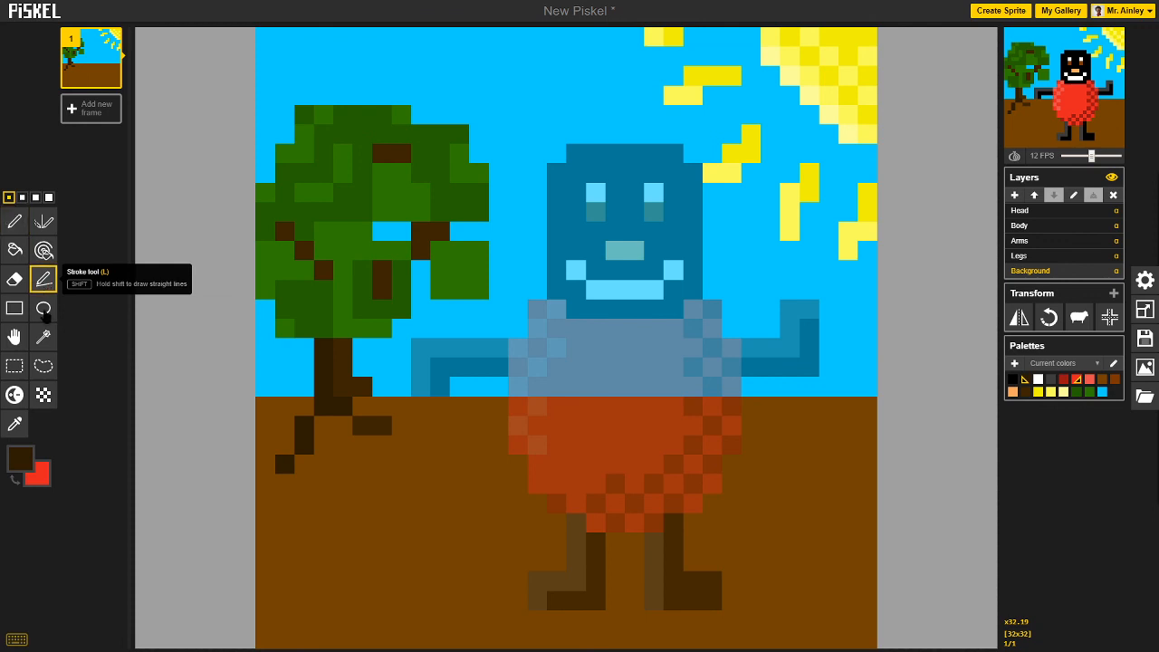
pyautogui.moveTo(362, 522)
pyautogui.mouseDown()
pyautogui.moveTo(596, 412)
pyautogui.moveTo(476, 457)
pyautogui.mouseUp()
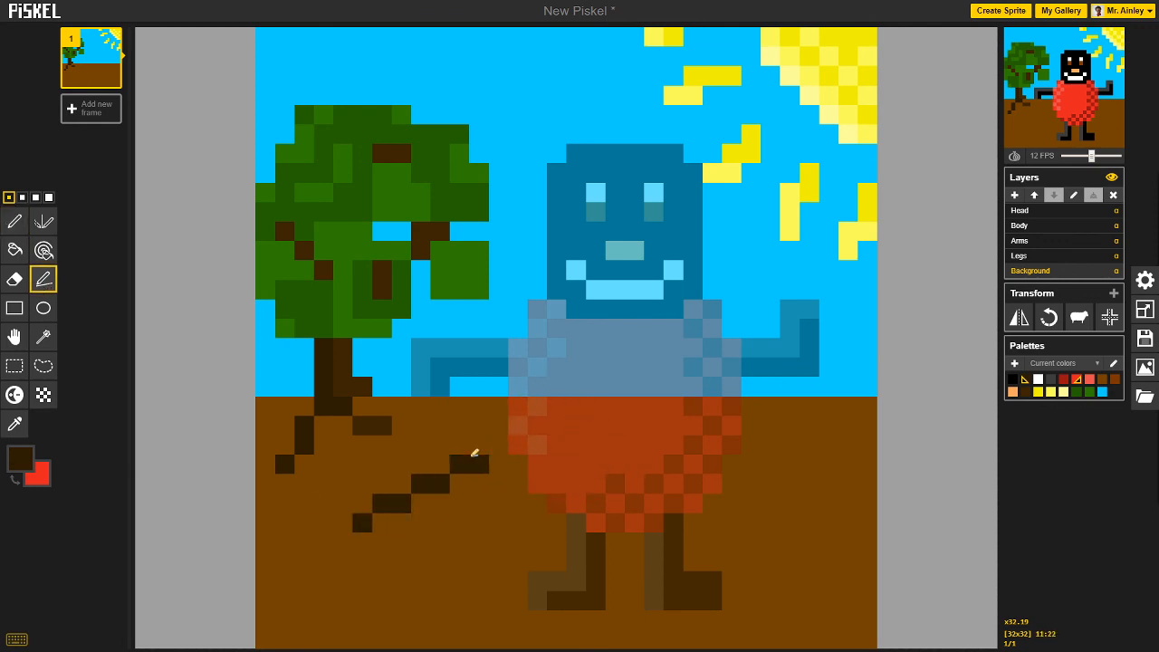
pyautogui.hotkey('ctrl', 'z')
pyautogui.click(19, 463)
pyautogui.moveTo(97, 516); pyautogui.dragTo(40, 529)
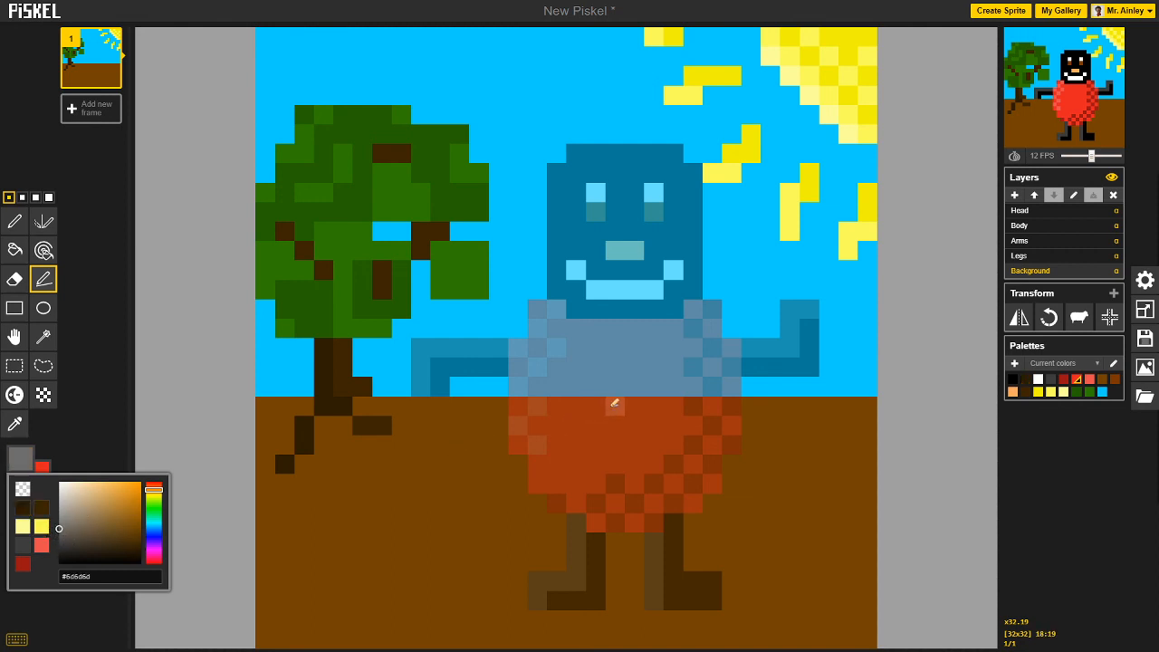
pyautogui.moveTo(616, 407)
pyautogui.mouseDown()
pyautogui.moveTo(512, 505)
pyautogui.moveTo(461, 621)
pyautogui.moveTo(422, 636)
pyautogui.mouseUp()
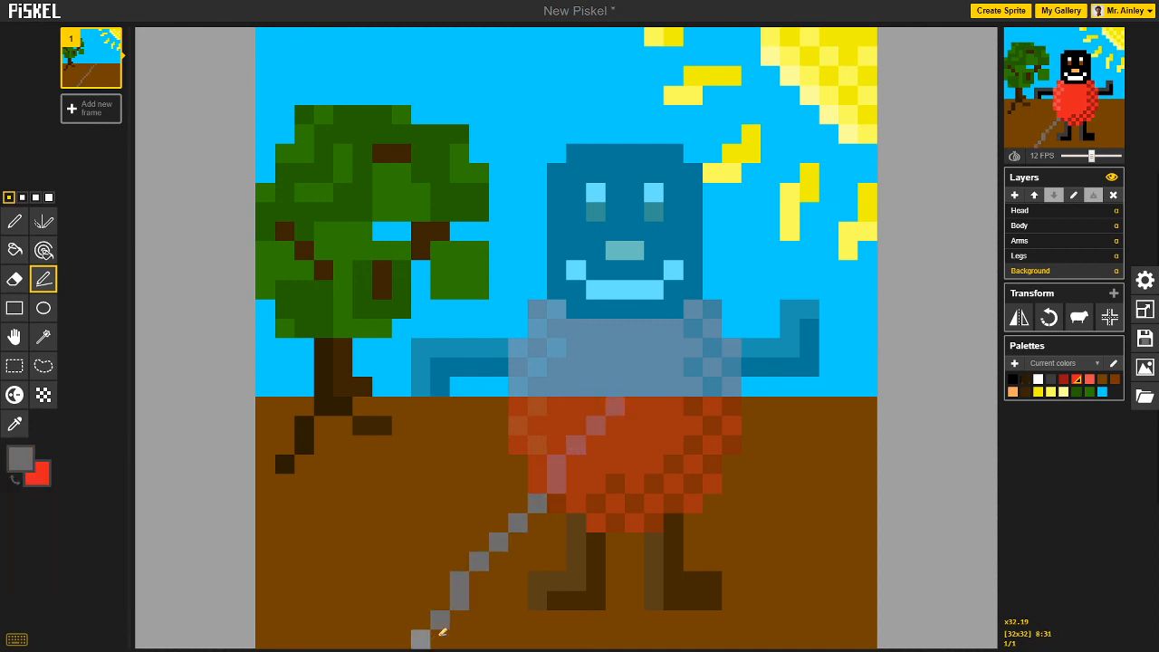
pyautogui.moveTo(682, 403); pyautogui.dragTo(751, 641)
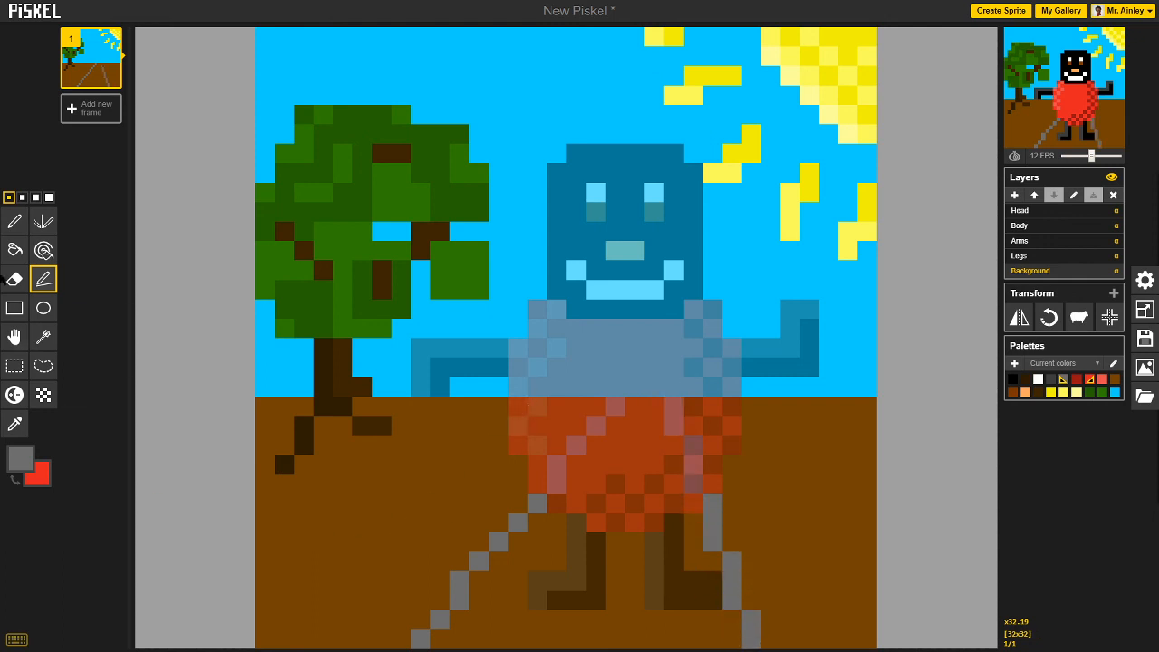
pyautogui.click(14, 250)
pyautogui.click(594, 637)
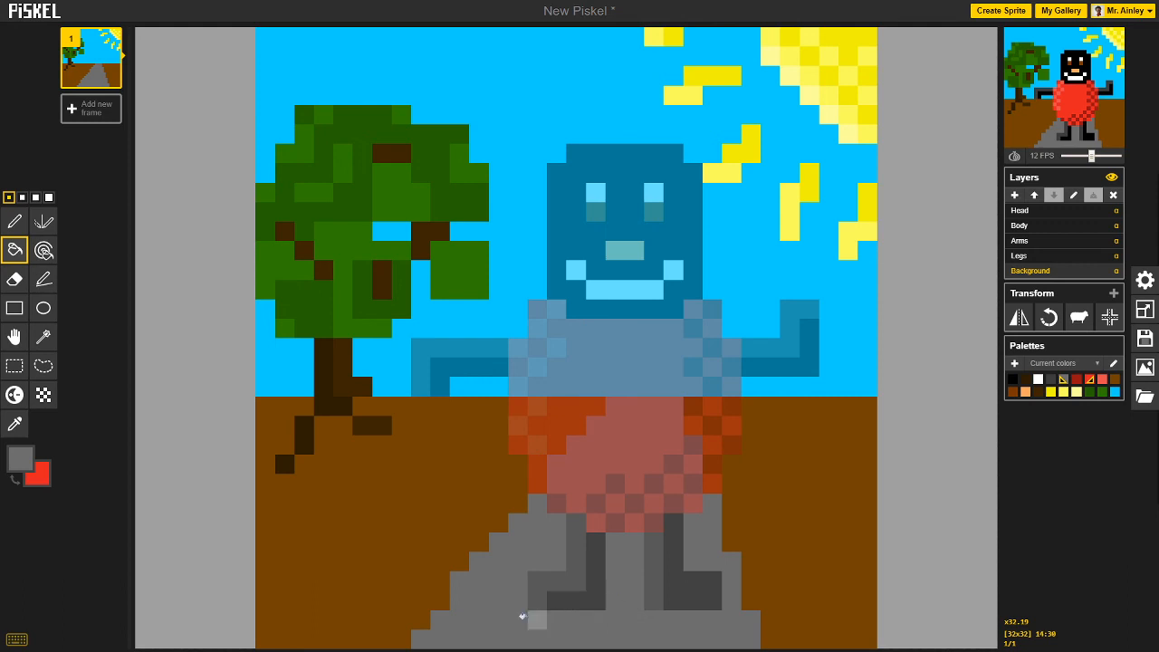
# Darken the grey and edge both sides of the road with straight dark grey lines using the Stroke tool.
pyautogui.click(15, 221)
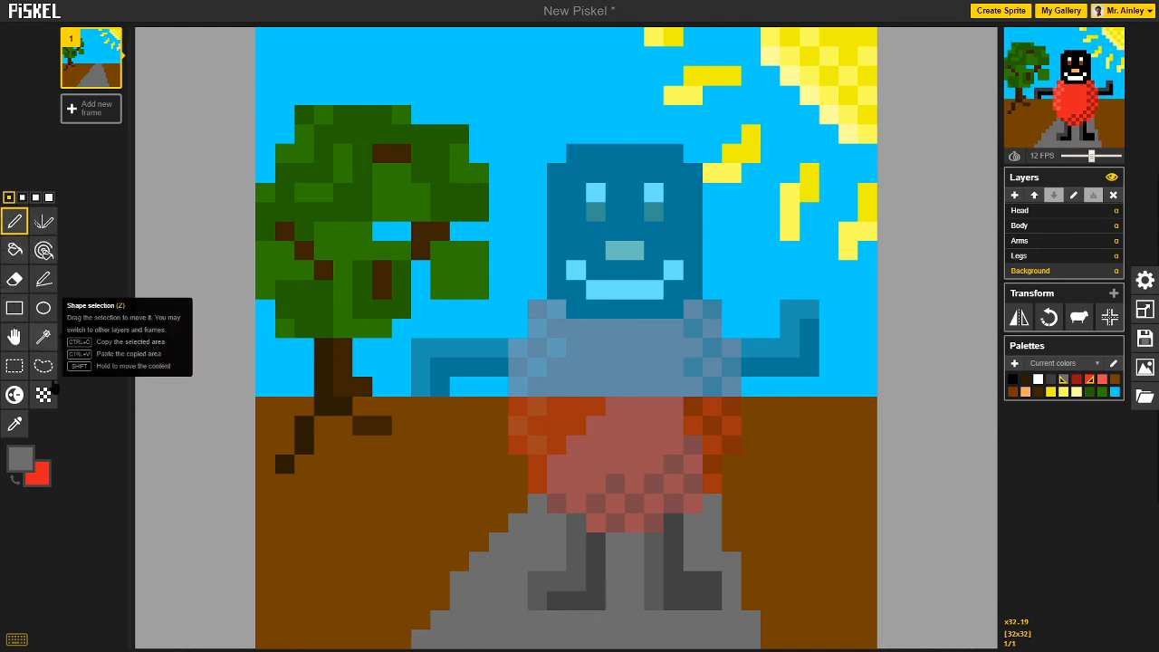
pyautogui.click(18, 465)
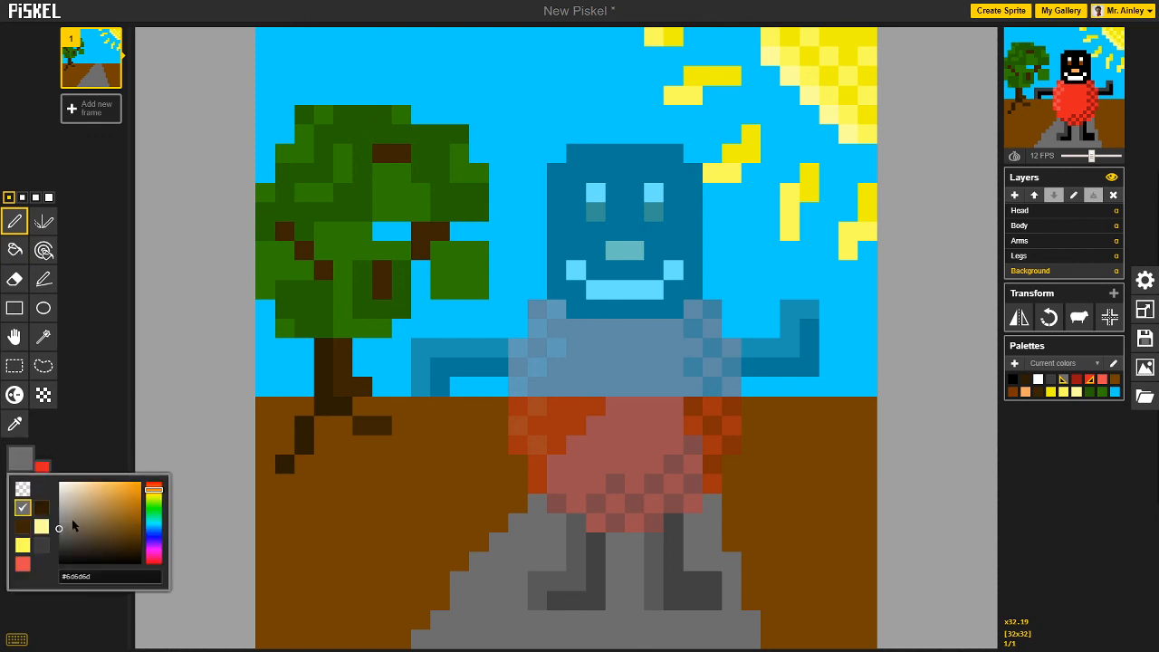
pyautogui.moveTo(61, 533); pyautogui.dragTo(59, 545)
pyautogui.moveTo(421, 634); pyautogui.dragTo(611, 401)
pyautogui.hotkey('ctrl', 'z')
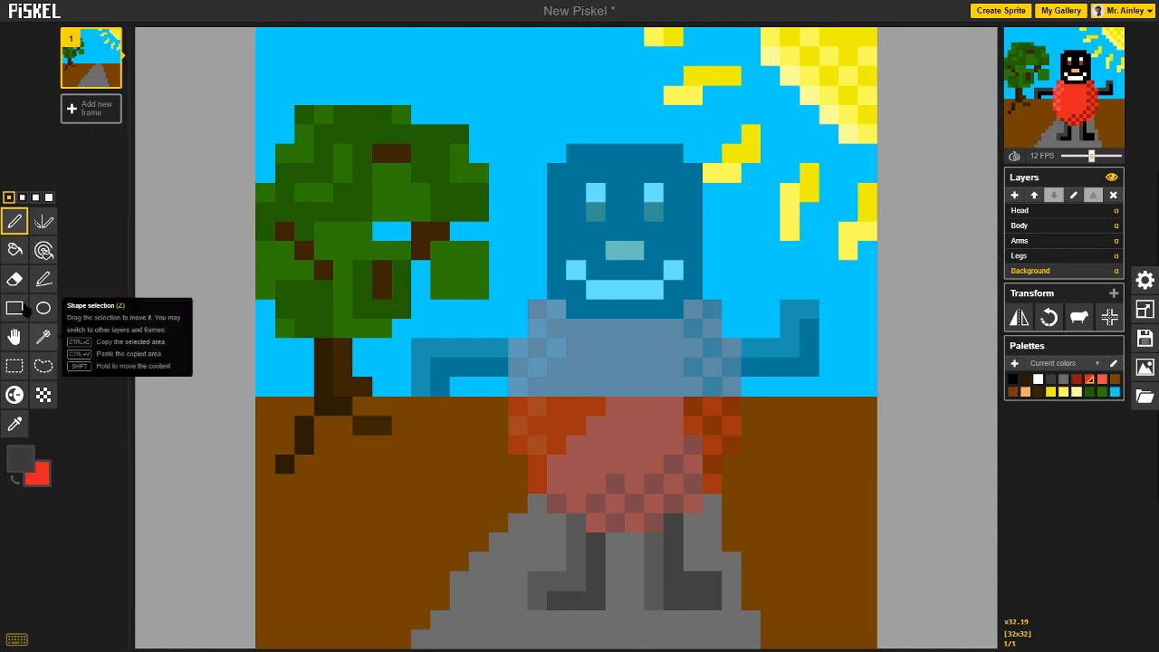
pyautogui.click(42, 278)
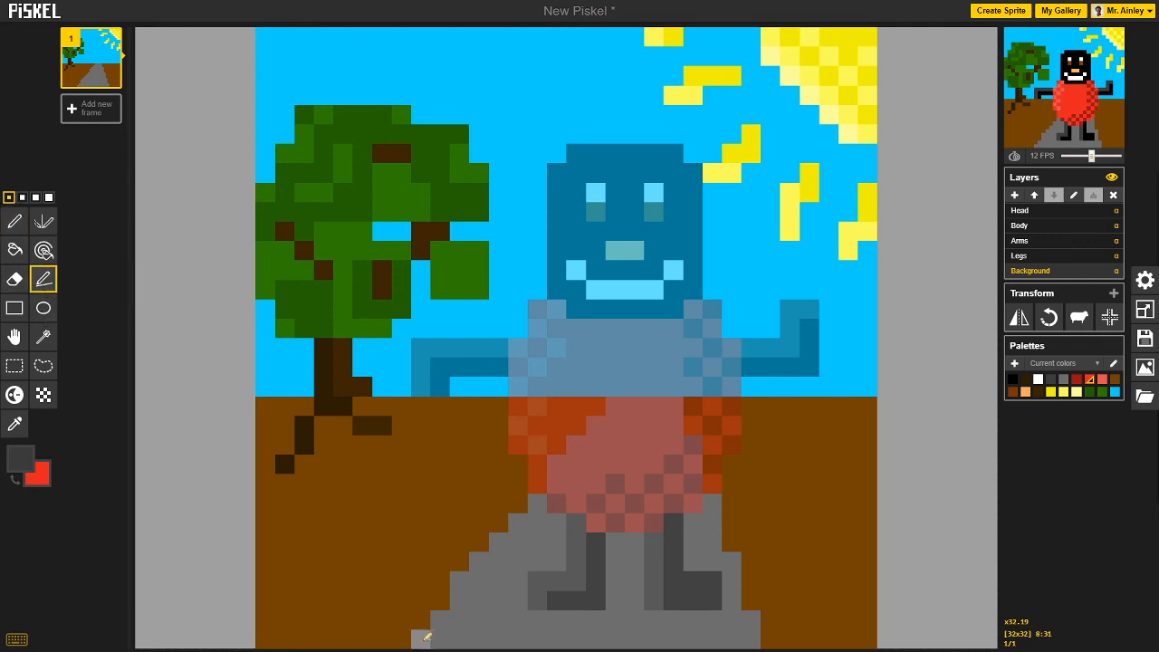
pyautogui.moveTo(422, 634); pyautogui.dragTo(605, 406)
pyautogui.moveTo(694, 405)
pyautogui.mouseDown()
pyautogui.moveTo(758, 634)
pyautogui.moveTo(771, 639)
pyautogui.mouseUp()
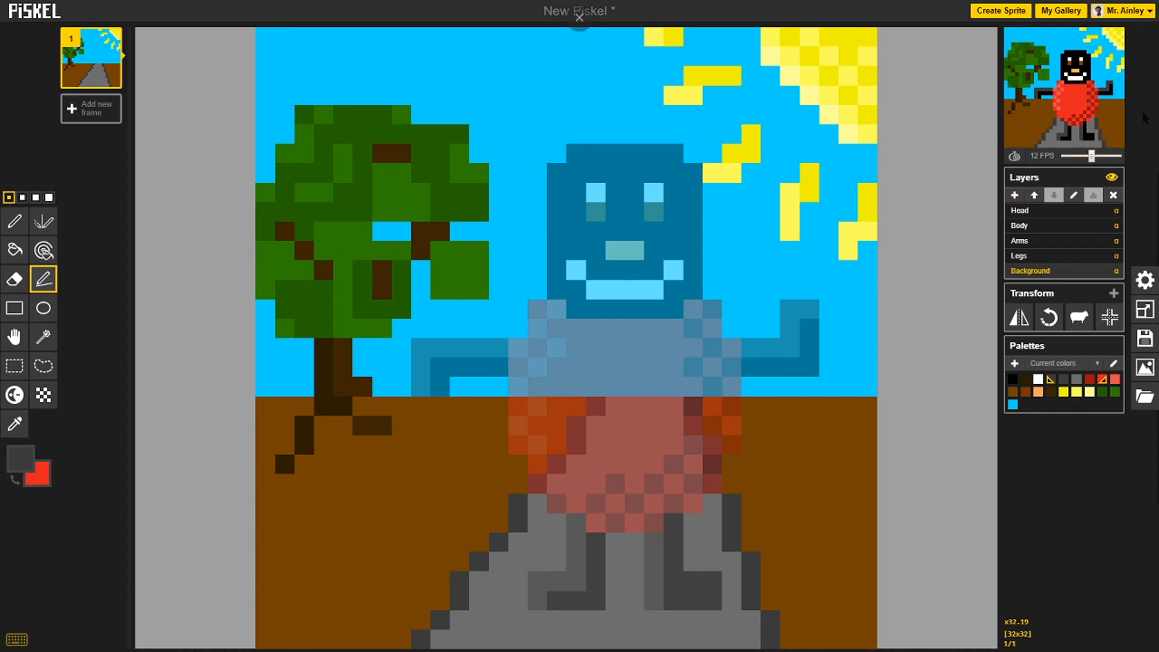
# Title the sprite "Strawberry Man!" and save it to the online gallery.
pyautogui.moveTo(1068, 98)
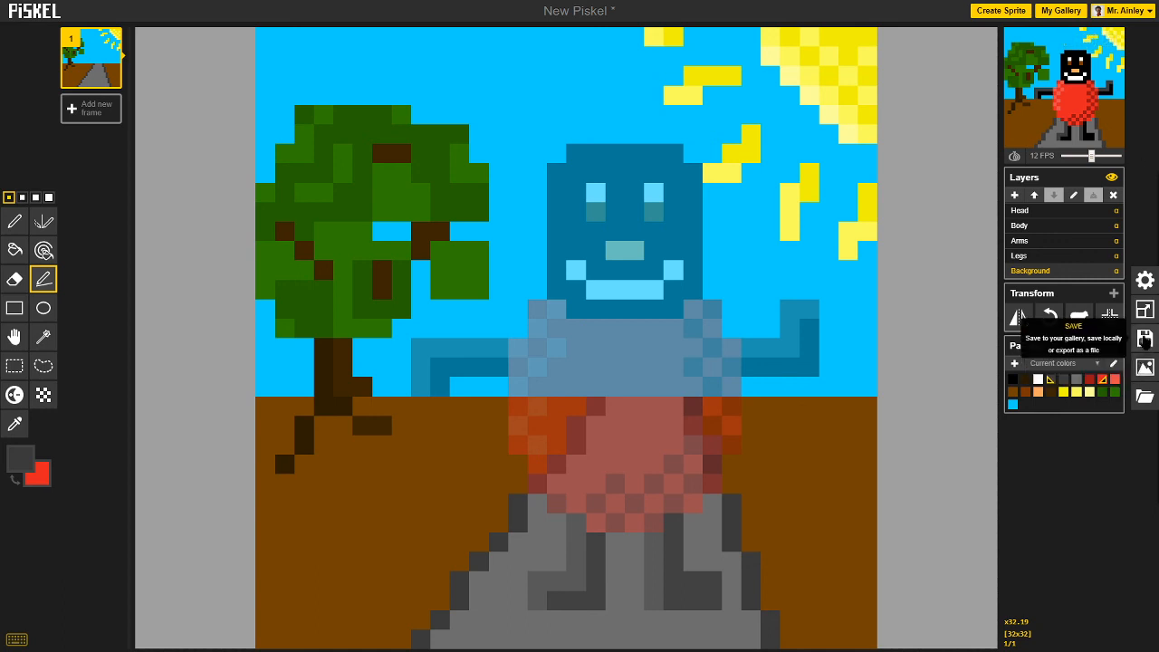
pyautogui.click(1144, 338)
pyautogui.click(919, 215)
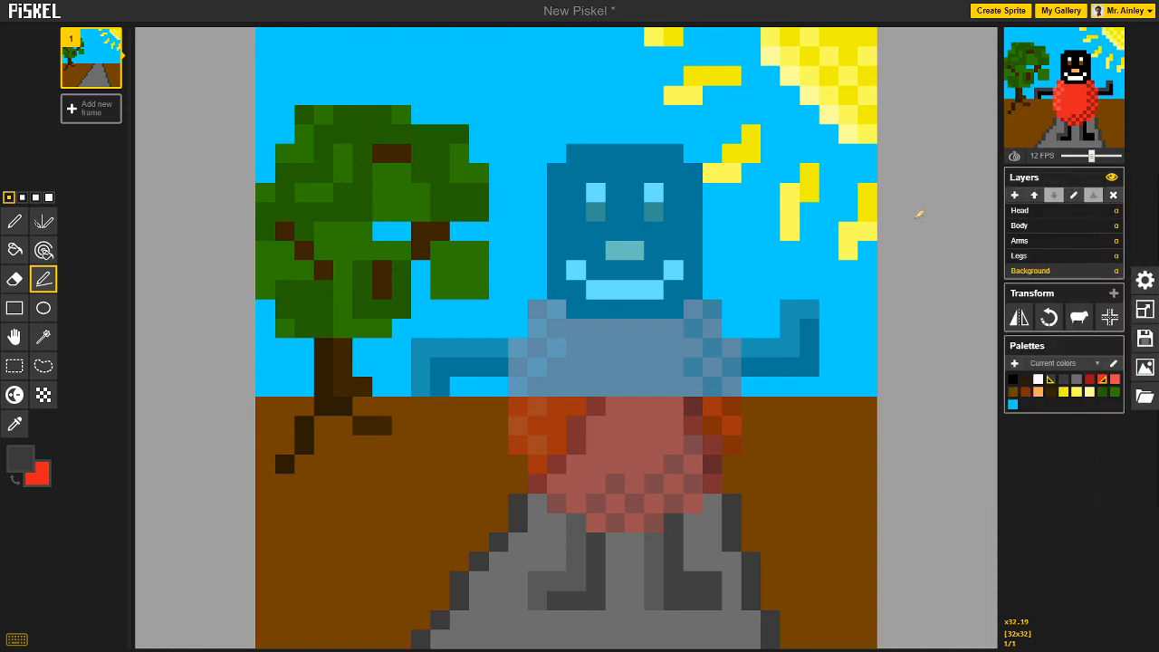
pyautogui.click(1145, 340)
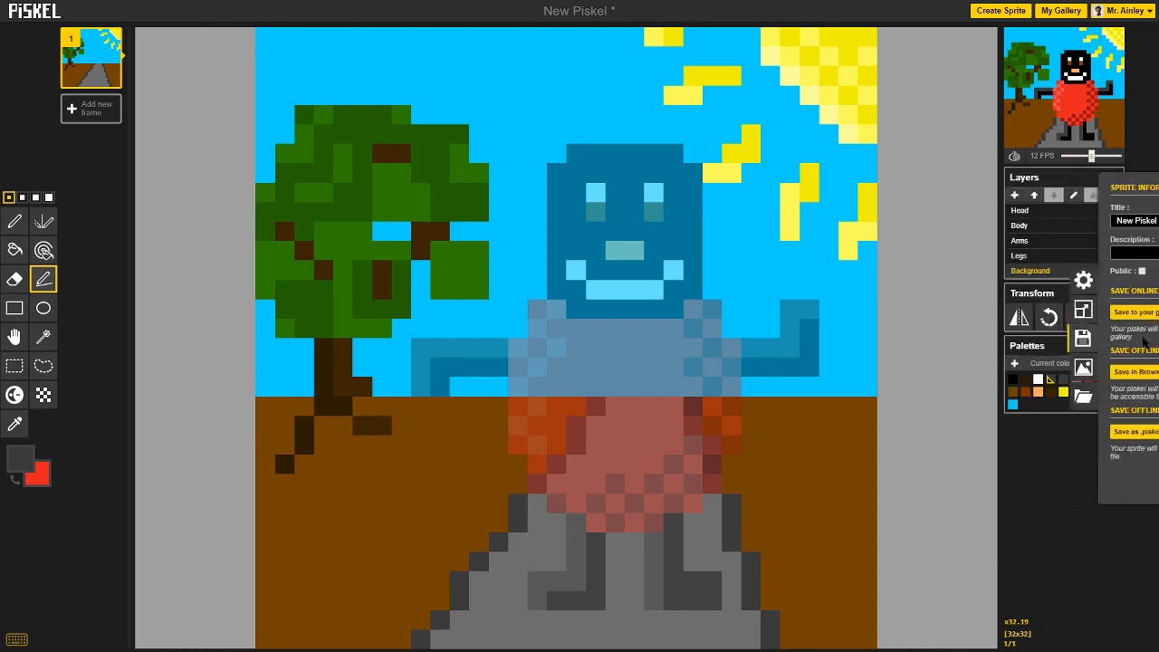
pyautogui.tripleClick(1005, 226)
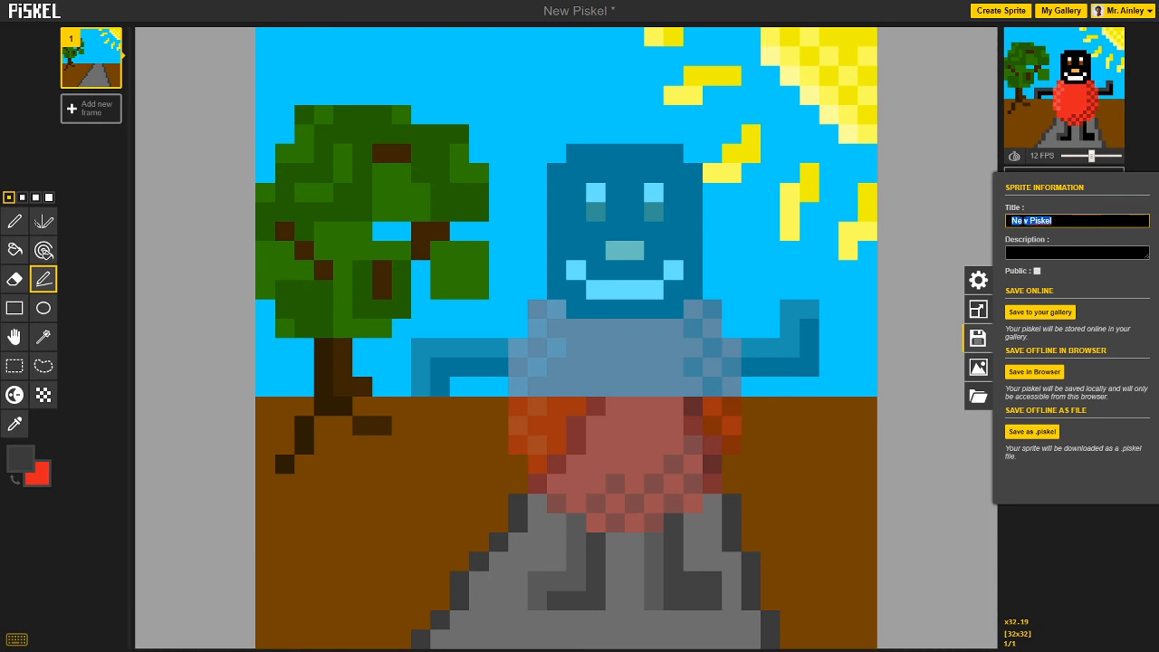
pyautogui.write('Strawberry Man!')
pyautogui.click(1033, 314)
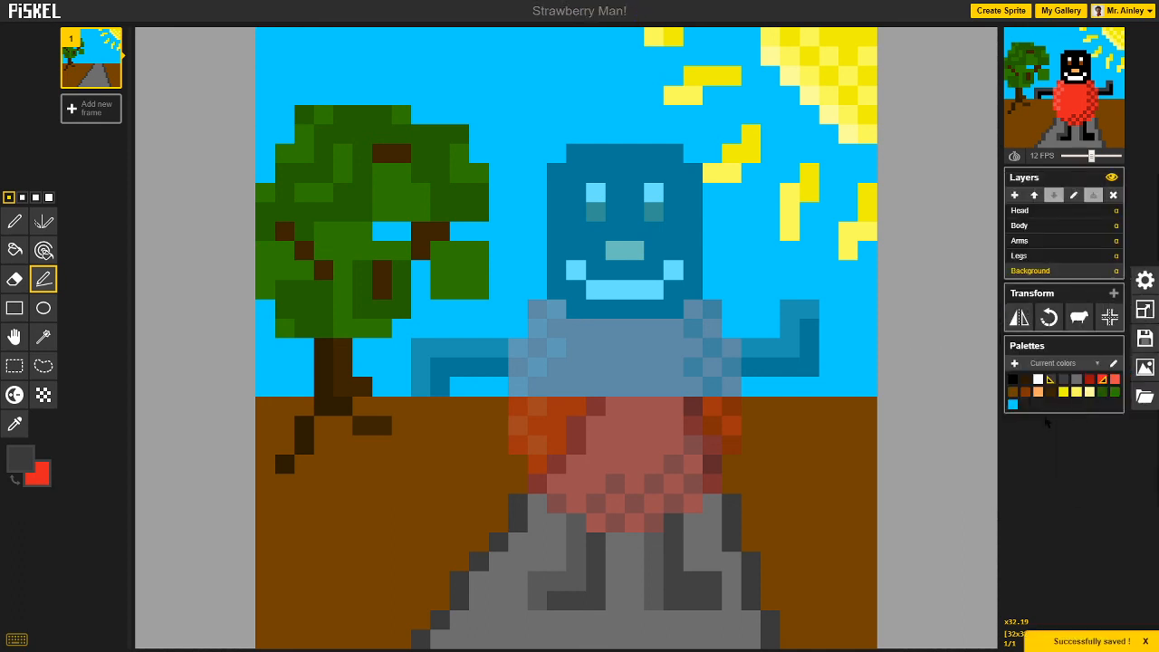
# Open the gallery and reopen the Strawberry Man! sprite for editing.
pyautogui.click(1060, 11)
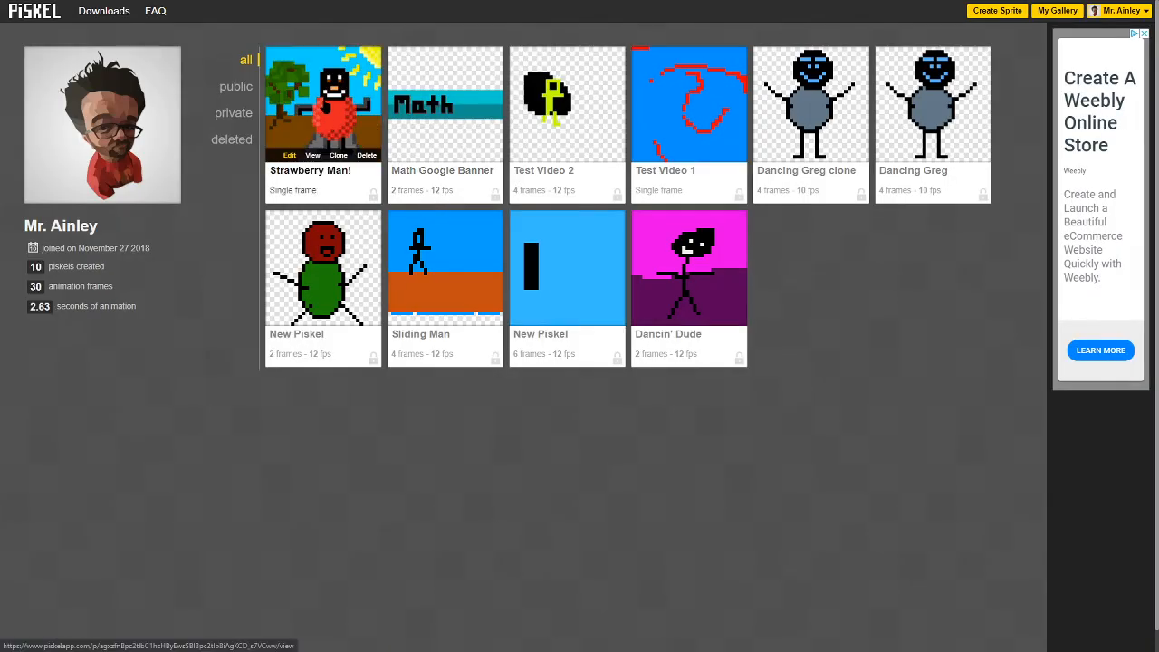
pyautogui.click(289, 155)
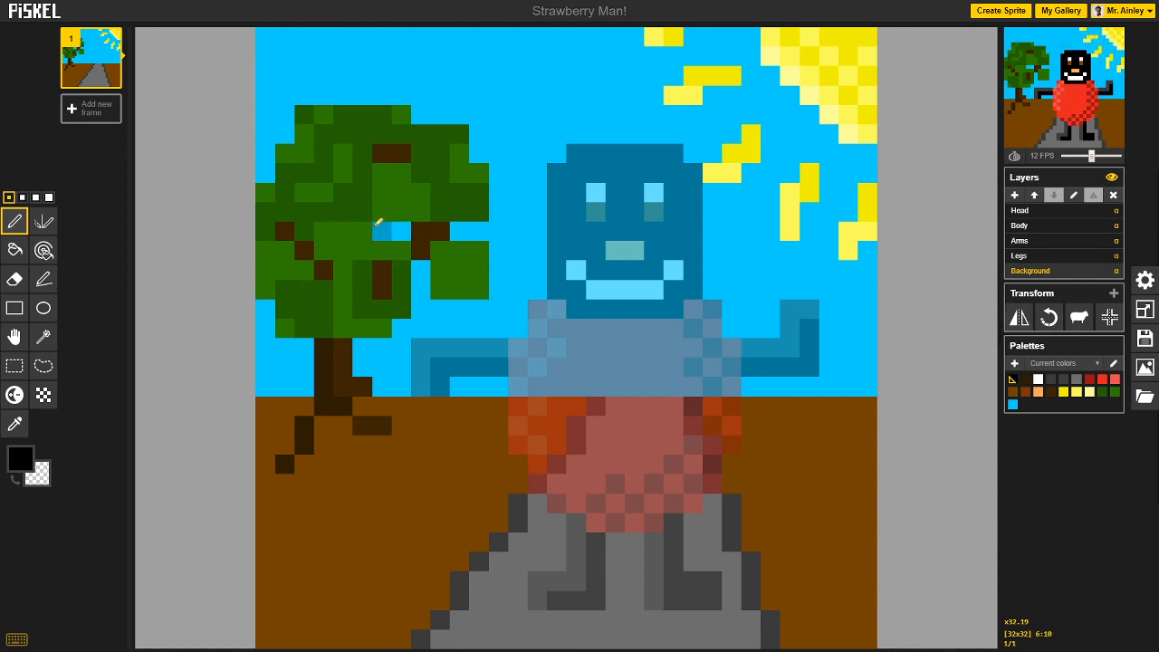
# Examine the contents of the Legs, Arms, Body and Head layers, returning to the Background layer.
pyautogui.click(1038, 257)
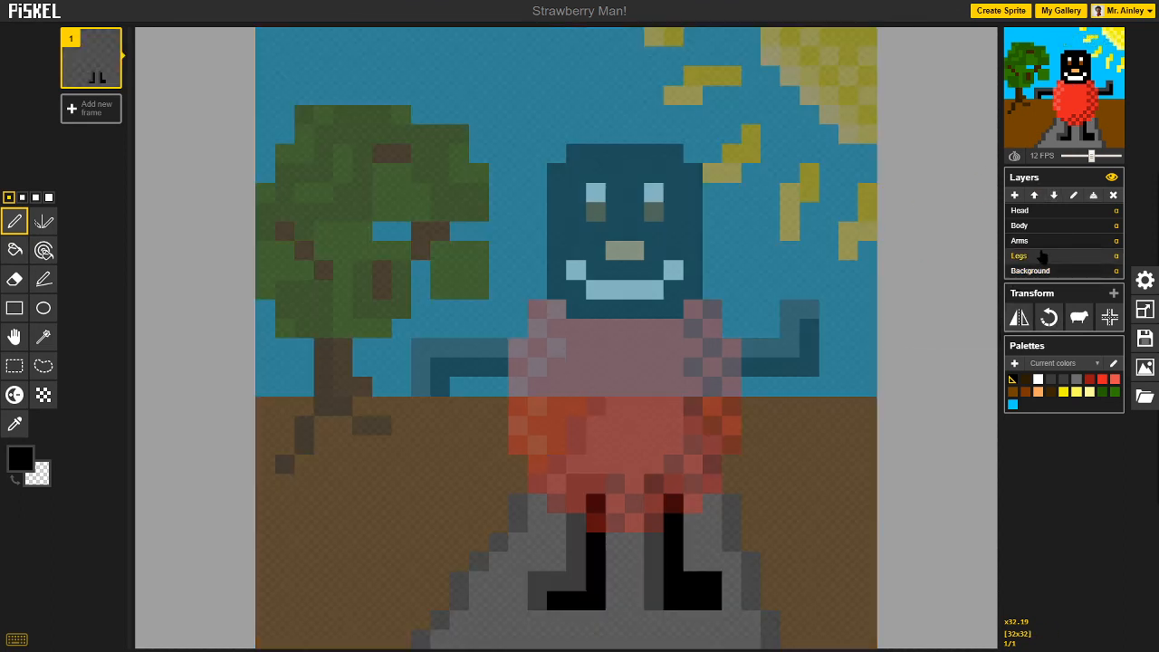
pyautogui.click(1043, 227)
pyautogui.hotkey('alt', 'Up')
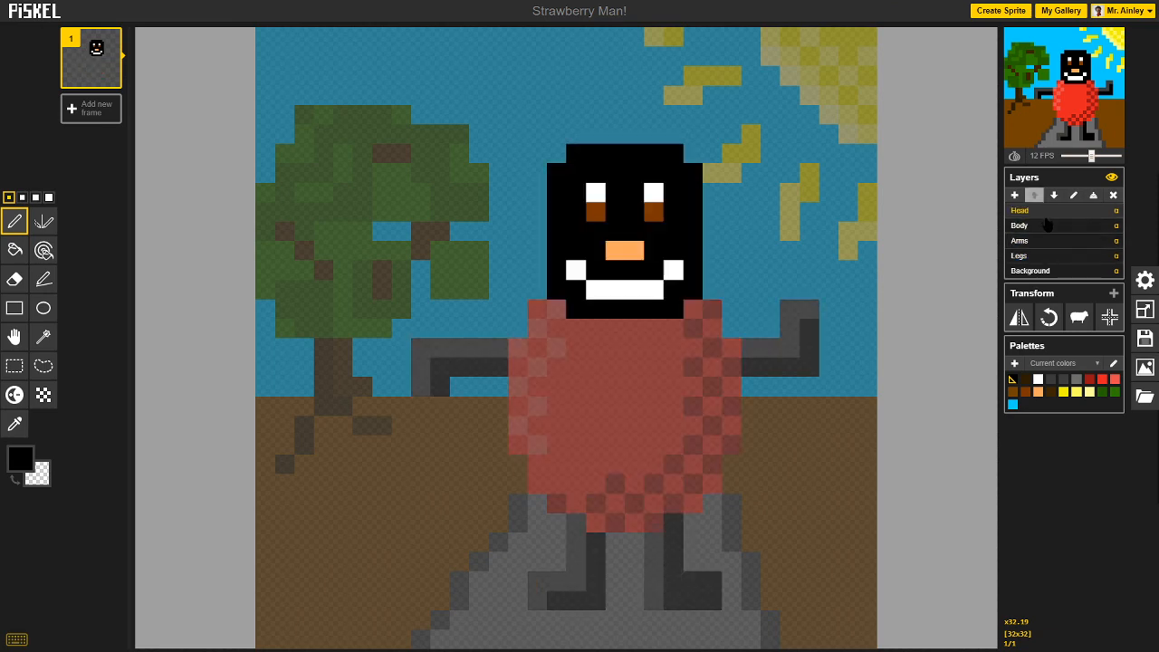
pyautogui.click(1047, 272)
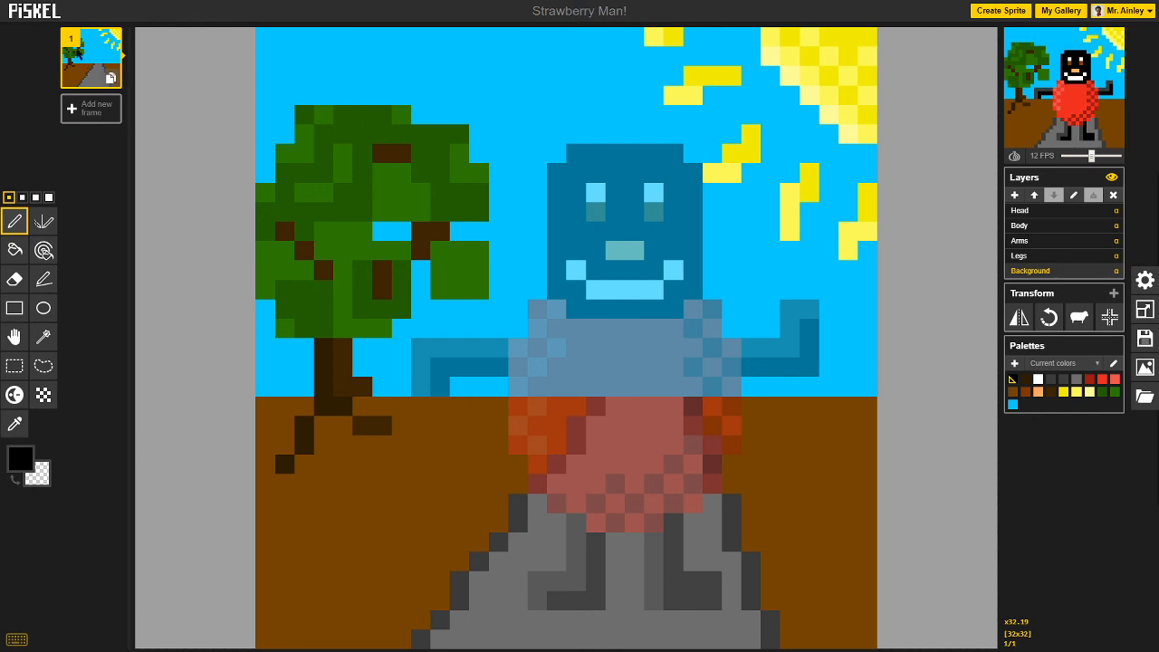
pyautogui.click(1044, 257)
pyautogui.click(1041, 241)
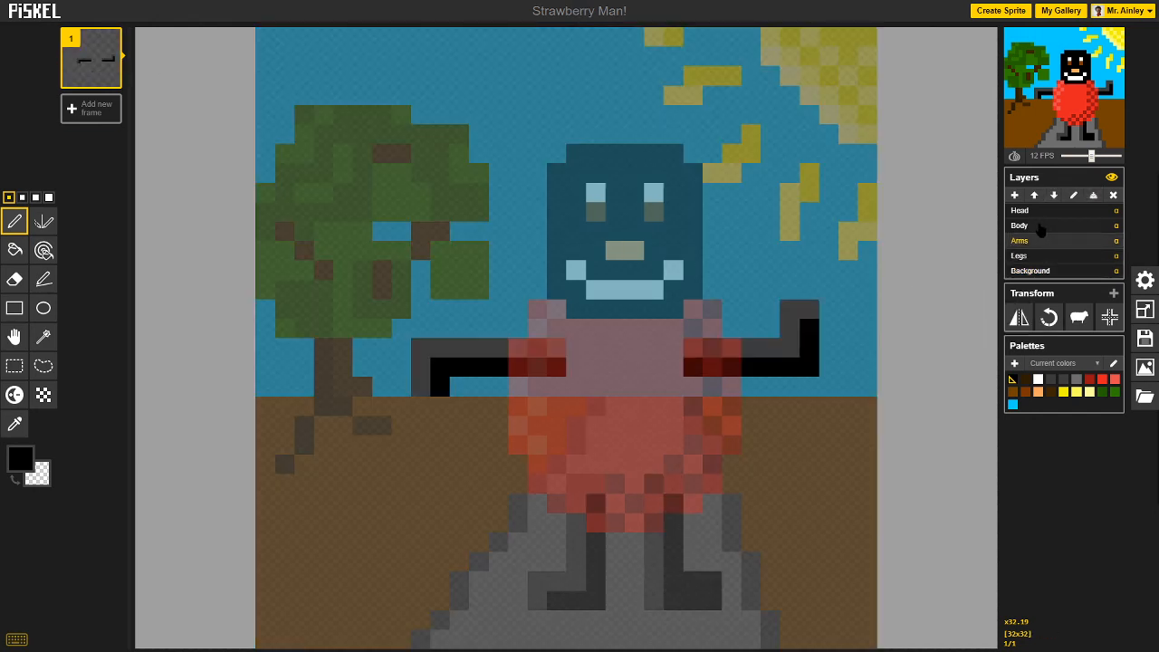
pyautogui.click(1039, 225)
pyautogui.click(1035, 210)
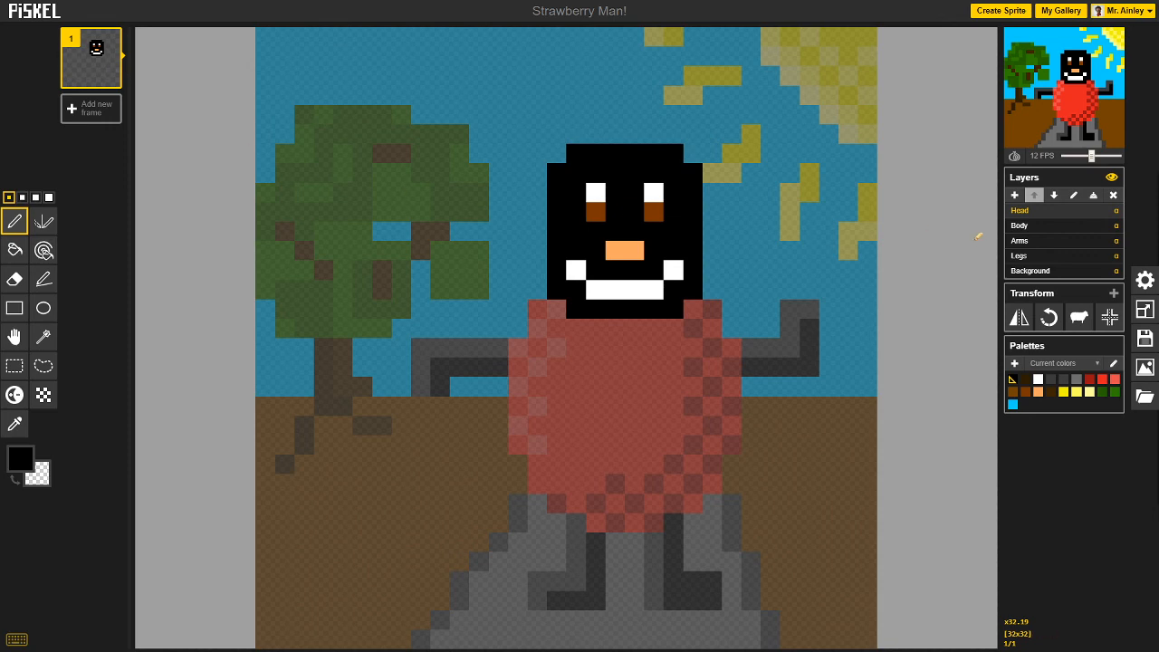
pyautogui.click(1035, 271)
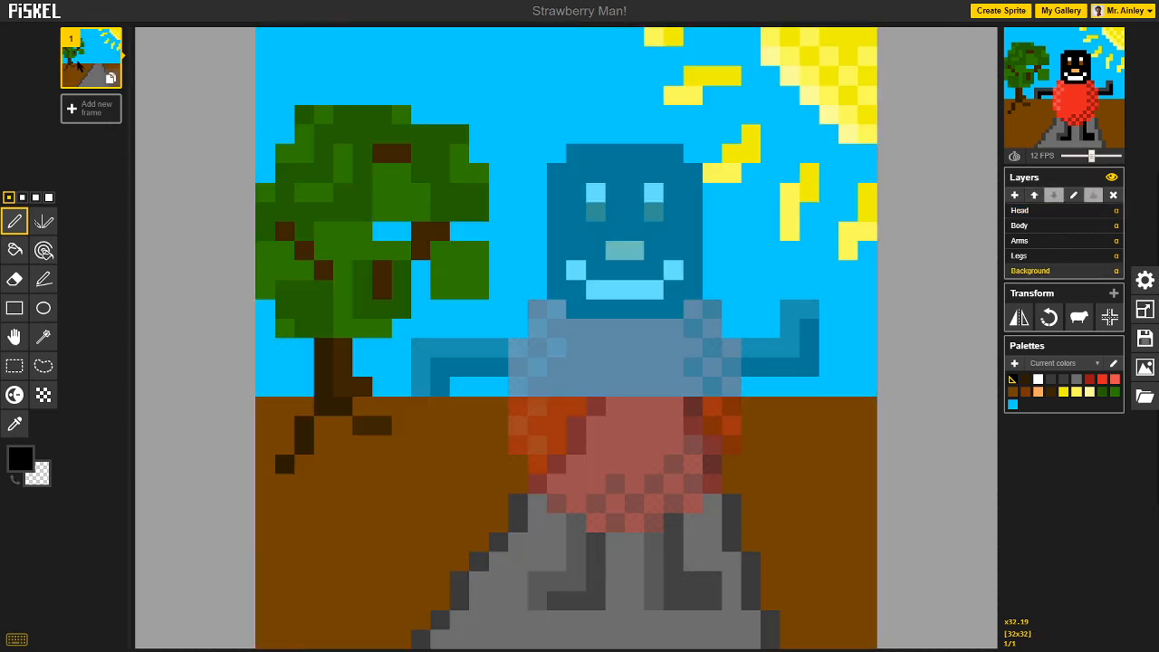
pyautogui.click(95, 111)
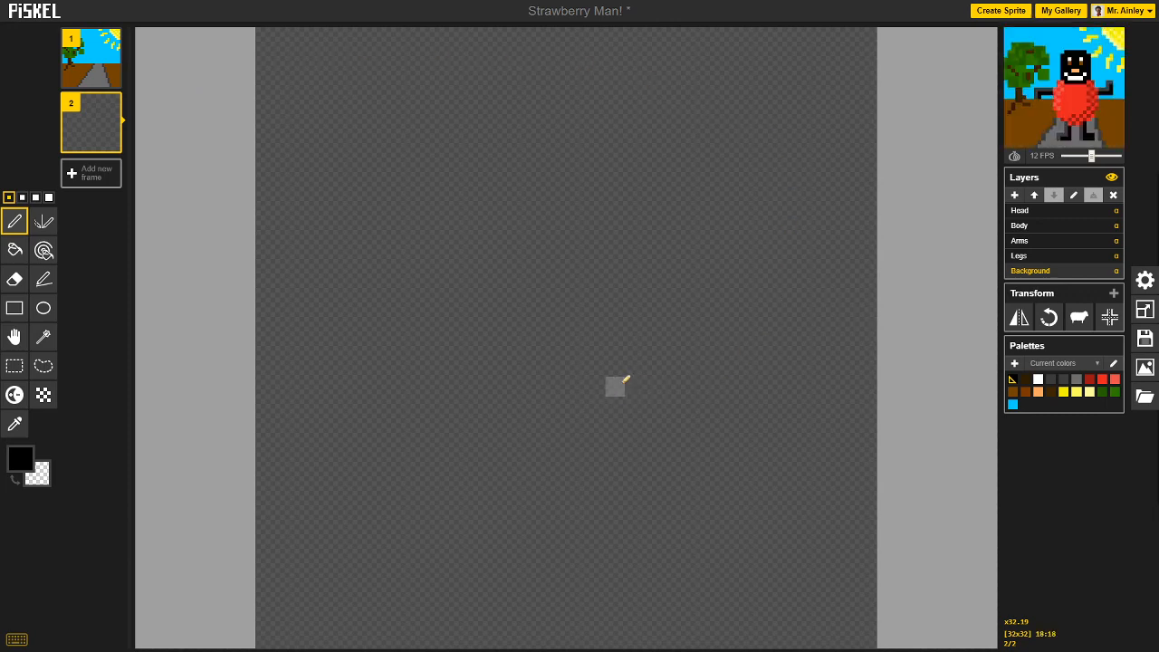
pyautogui.hotkey('ctrl', 'z')
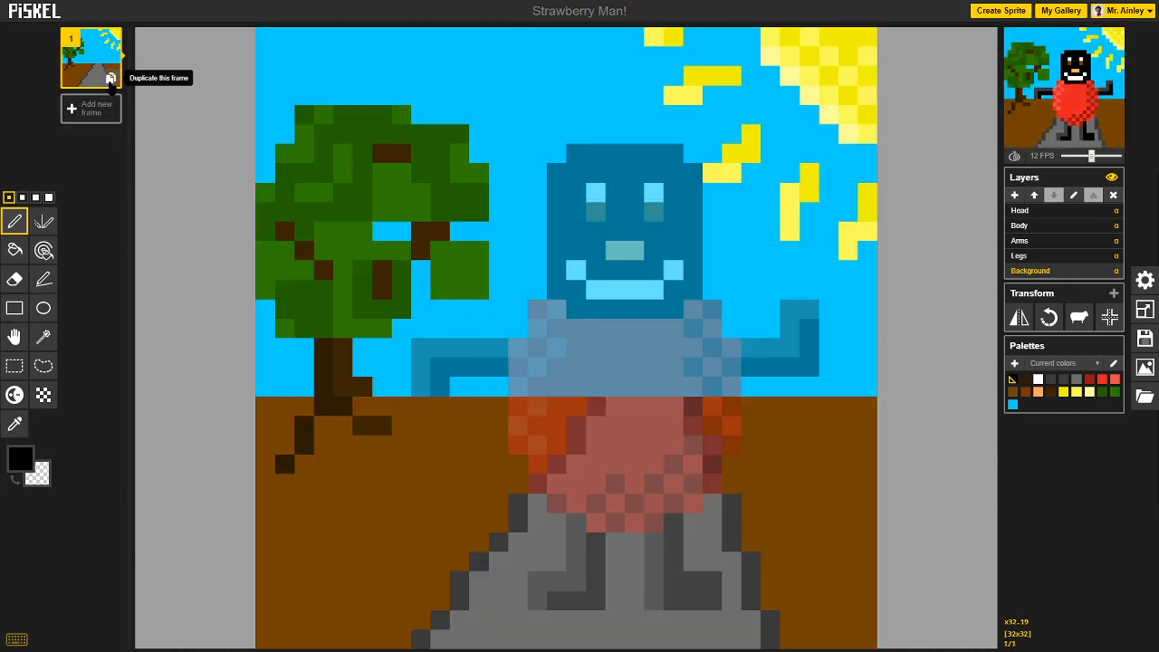
pyautogui.click(110, 80)
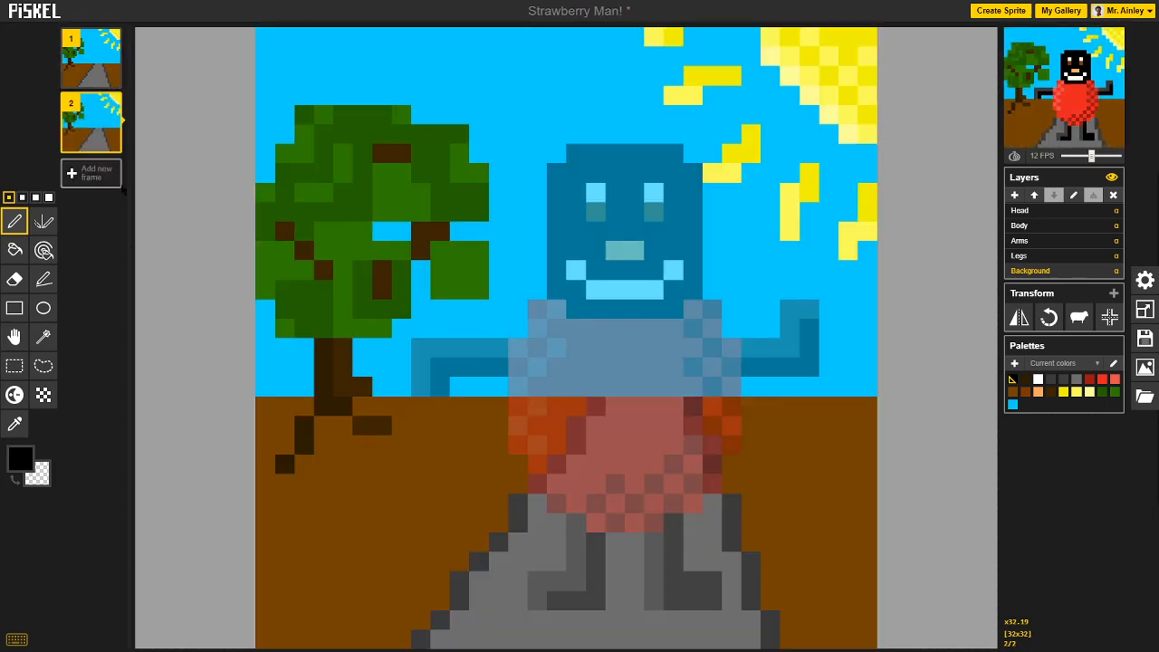
pyautogui.click(112, 102)
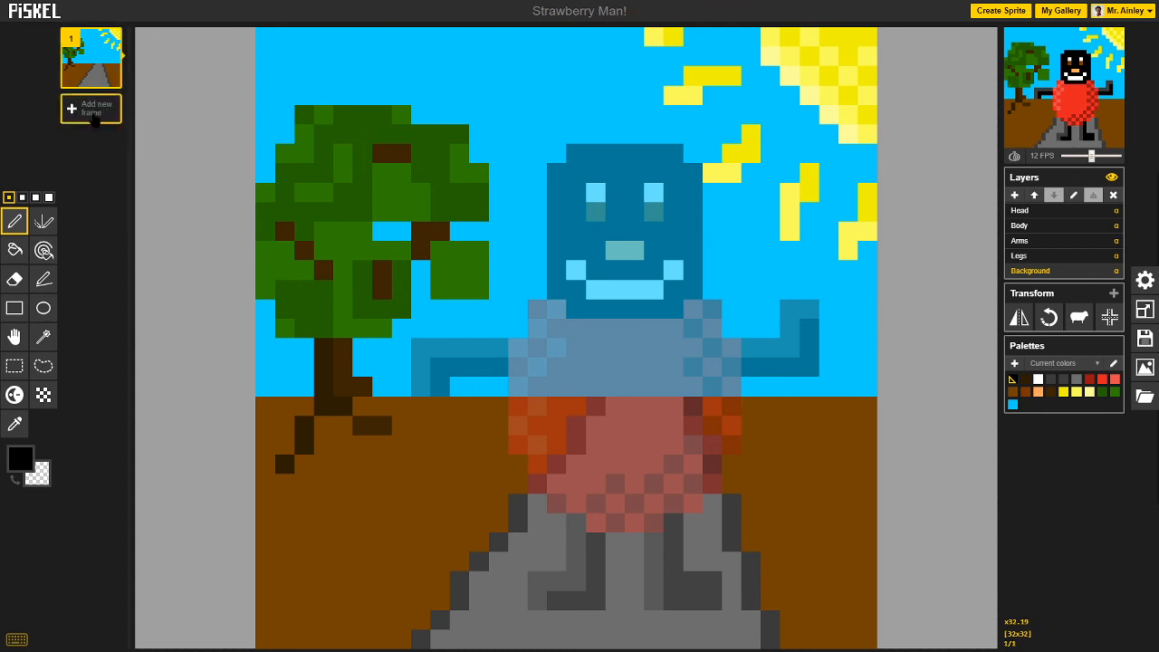
# Add a new blank frame after the first frame.
pyautogui.click(94, 118)
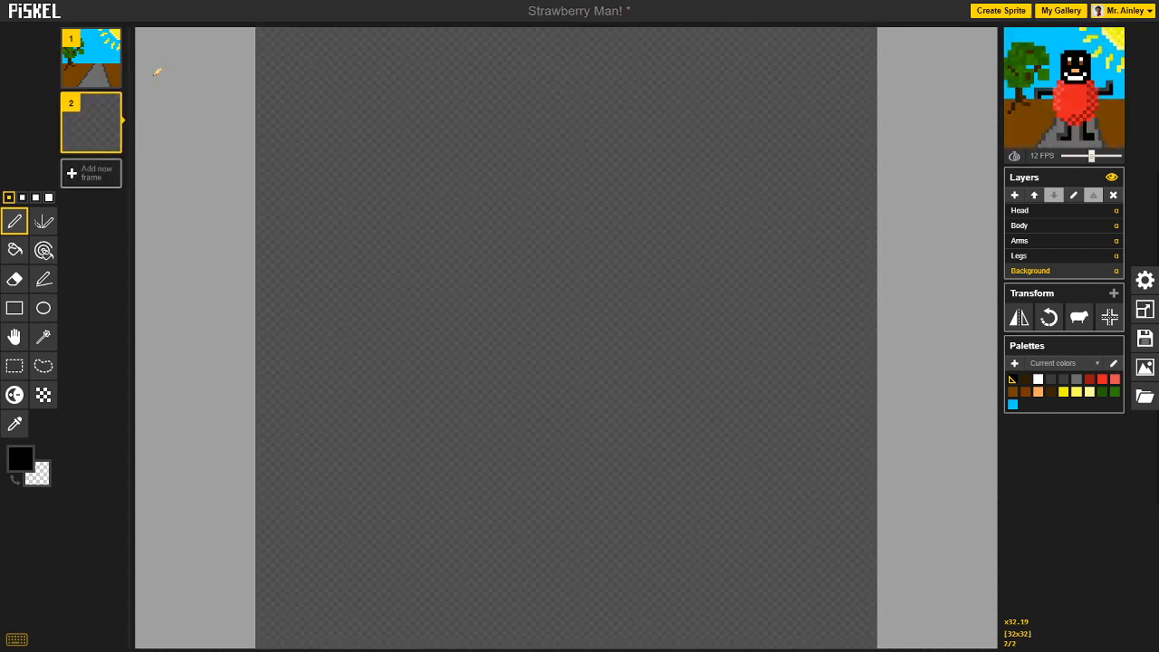
# Delete the blank second frame and duplicate the first frame to replace it.
pyautogui.click(92, 72)
pyautogui.click(95, 121)
pyautogui.click(110, 103)
pyautogui.click(110, 78)
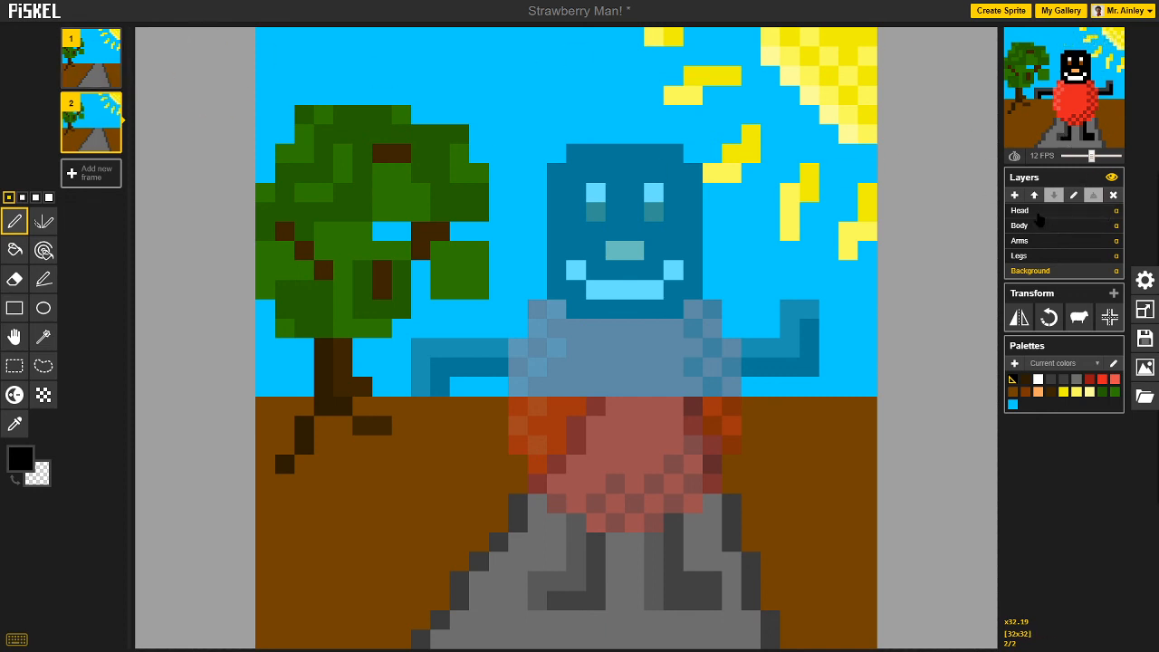
# On the Head layer of the second frame, move the head up two pixels with the Move tool.
pyautogui.click(1038, 212)
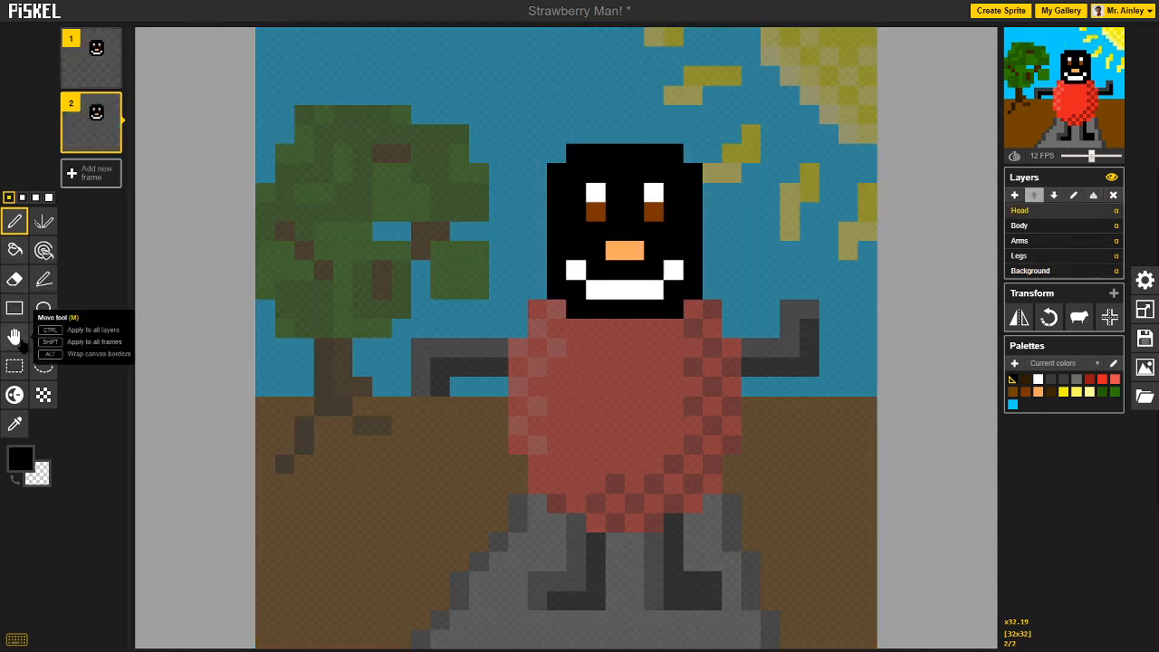
pyautogui.click(14, 337)
pyautogui.moveTo(630, 229); pyautogui.dragTo(628, 217)
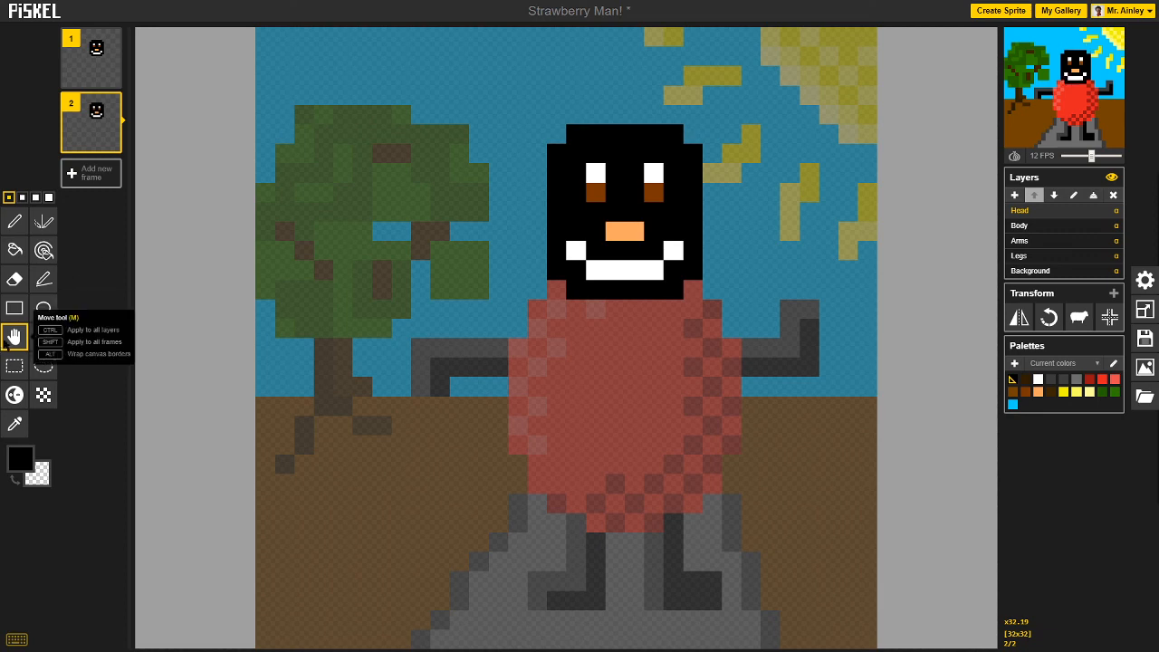
pyautogui.moveTo(621, 212)
pyautogui.mouseDown()
pyautogui.moveTo(634, 193)
pyautogui.moveTo(628, 130)
pyautogui.moveTo(634, 209)
pyautogui.moveTo(615, 218)
pyautogui.mouseUp()
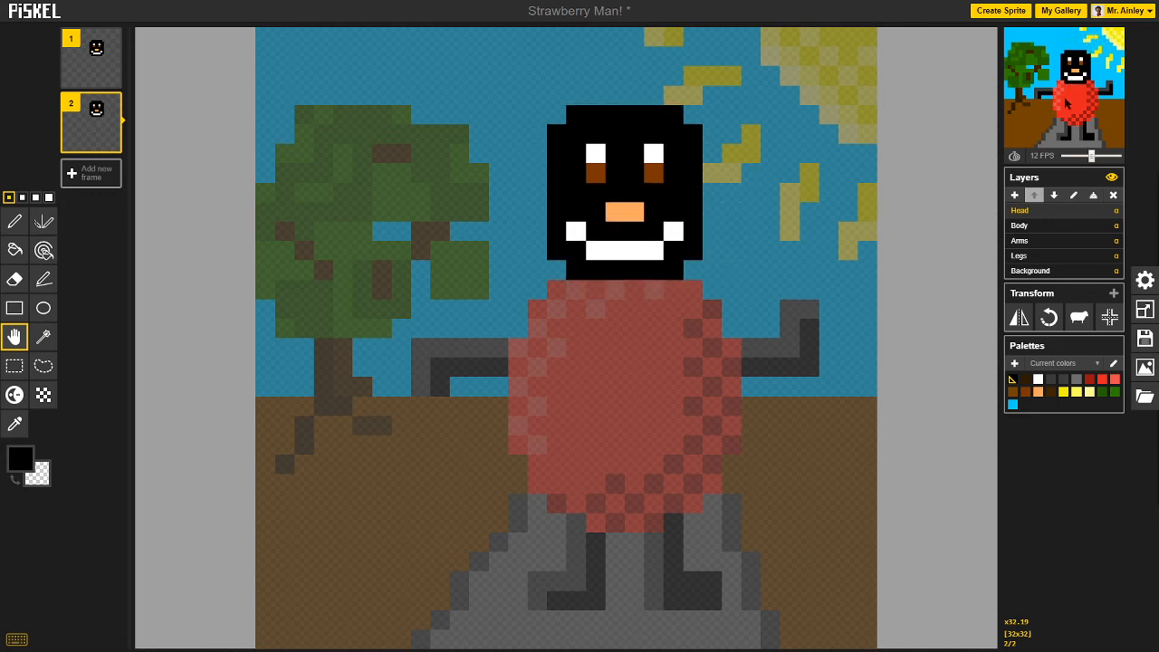
# Set the preview speed to 8 FPS and offset the head one pixel right in the second frame and one pixel left in the first.
pyautogui.moveTo(1093, 157); pyautogui.dragTo(1076, 157)
pyautogui.moveTo(621, 192); pyautogui.dragTo(621, 227)
pyautogui.click(90, 56)
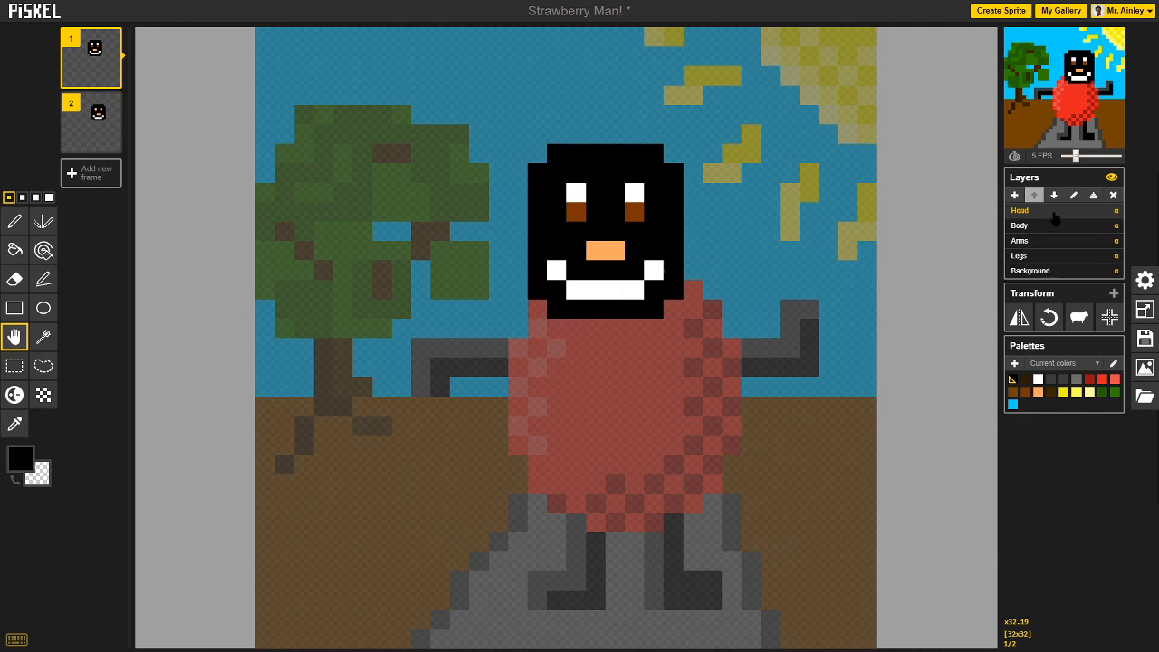
pyautogui.moveTo(1076, 156)
pyautogui.mouseDown()
pyautogui.moveTo(1131, 163)
pyautogui.moveTo(1062, 163)
pyautogui.moveTo(1080, 163)
pyautogui.mouseUp()
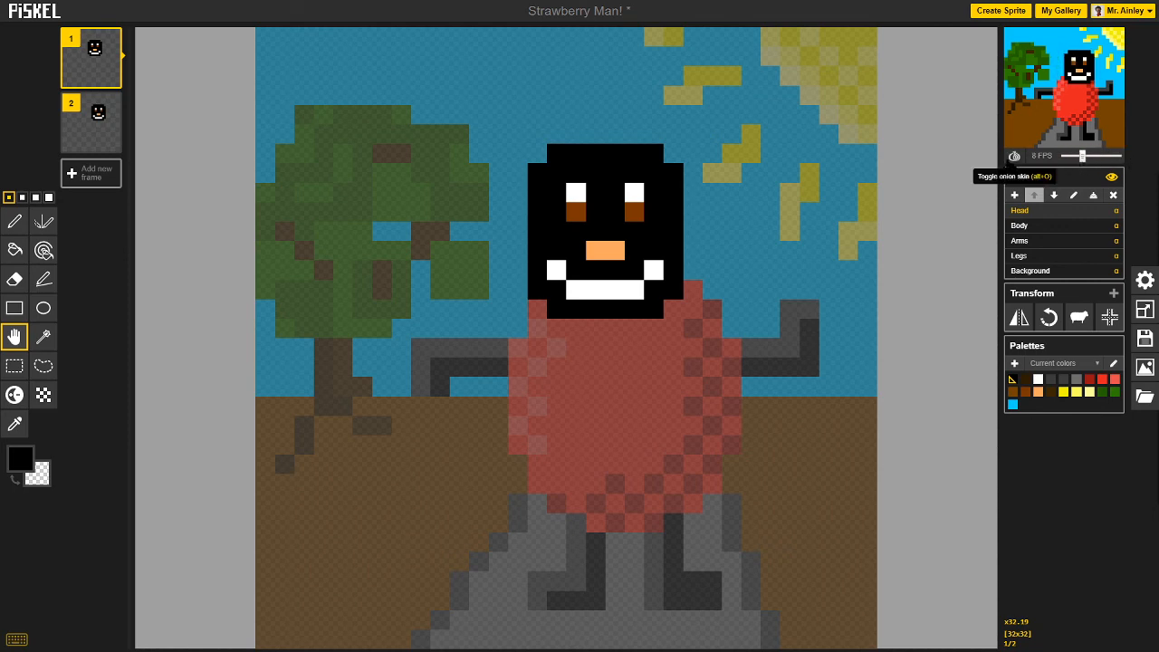
# Turn on the onion skin and test it by moving the first frame's head away from the body and back.
pyautogui.click(1014, 157)
pyautogui.click(1014, 158)
pyautogui.click(1015, 156)
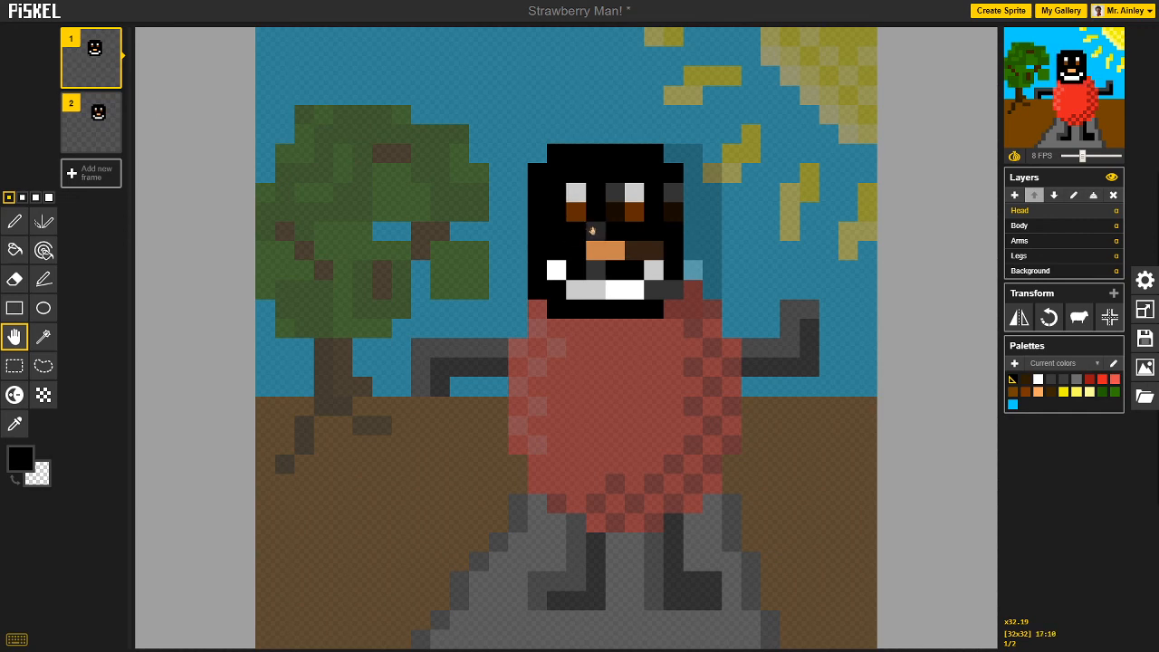
pyautogui.moveTo(589, 228); pyautogui.dragTo(473, 405)
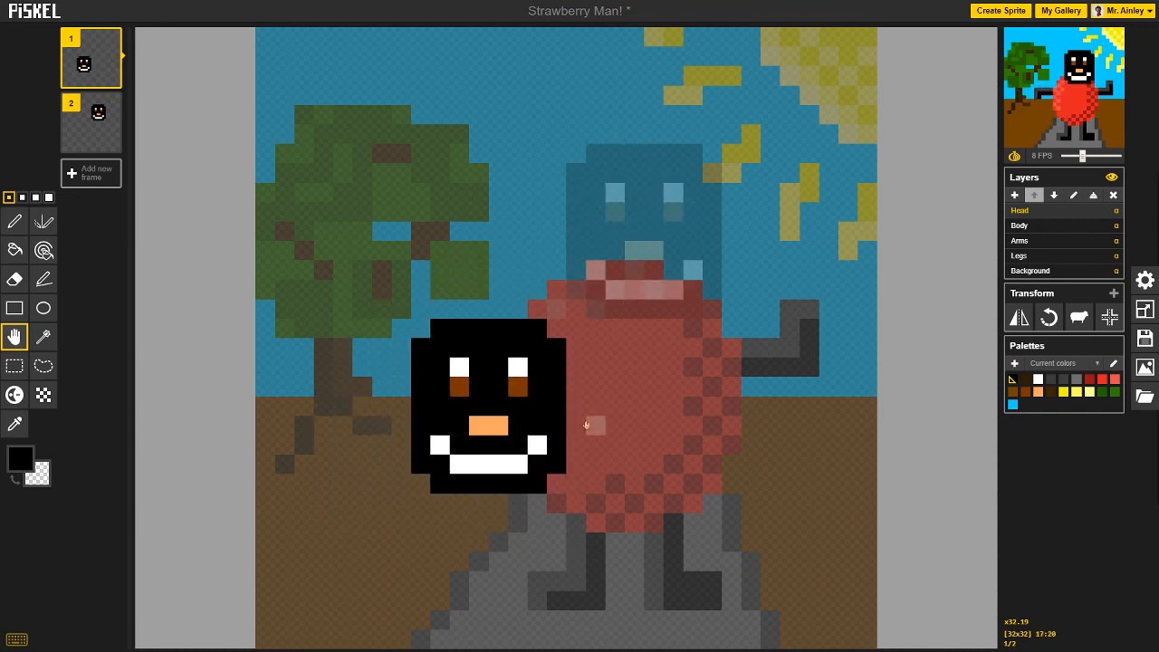
pyautogui.moveTo(479, 406); pyautogui.dragTo(617, 235)
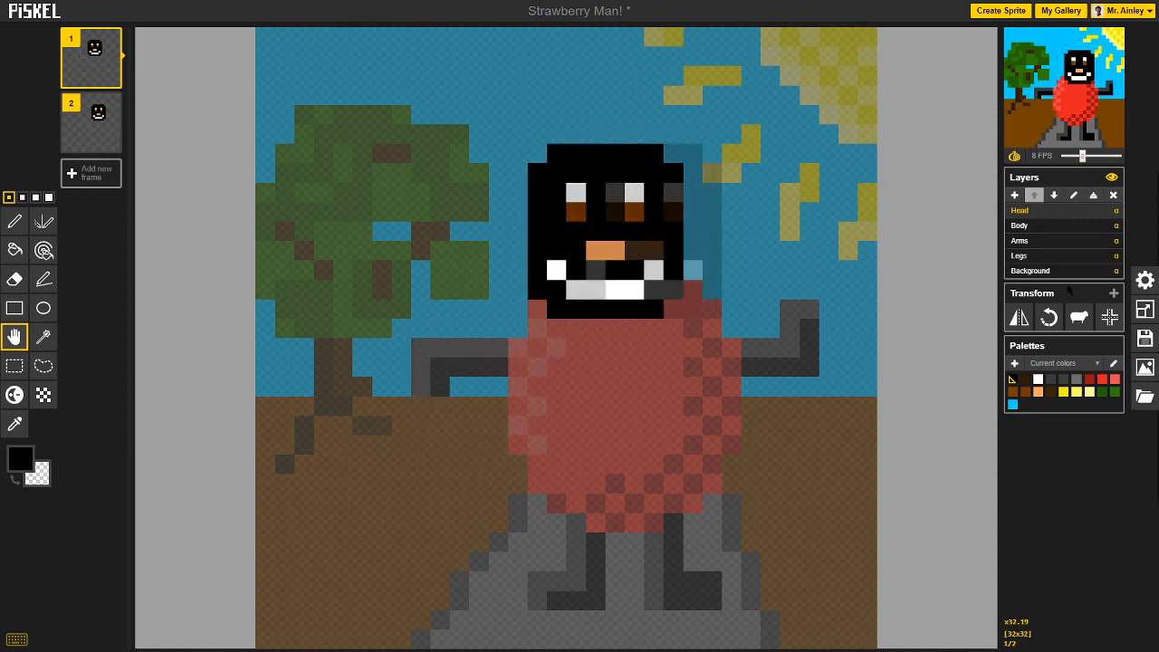
# Move both legs up one pixel on the Legs layer of the first frame, comparing them with the onion skin off and on.
pyautogui.click(1029, 226)
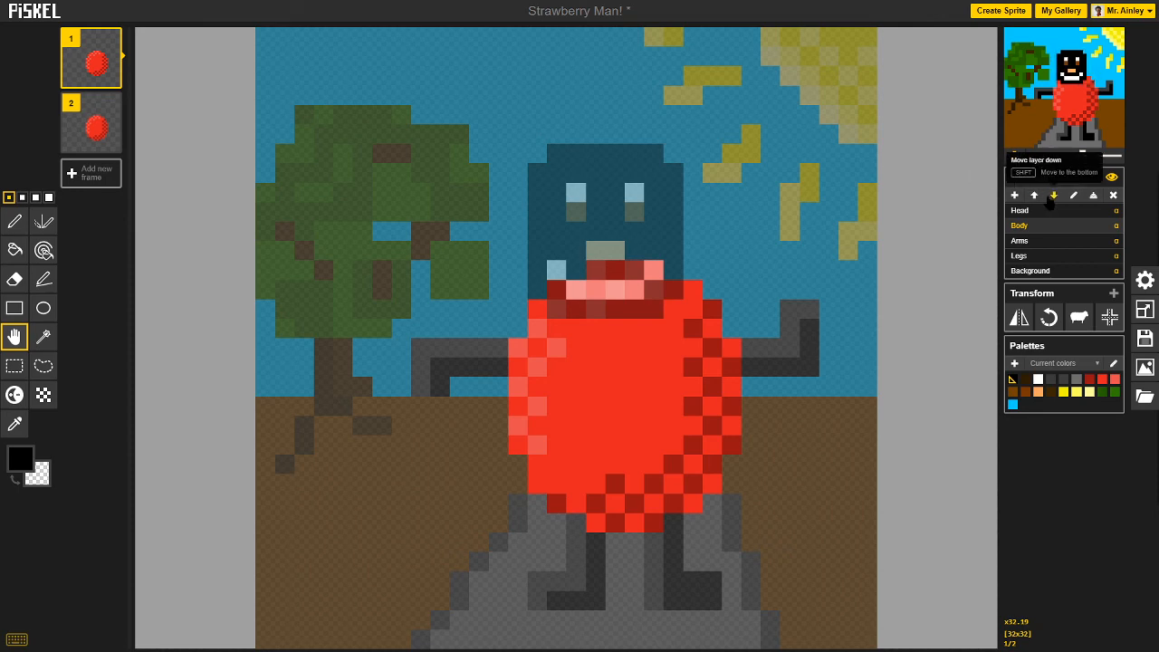
pyautogui.click(1047, 255)
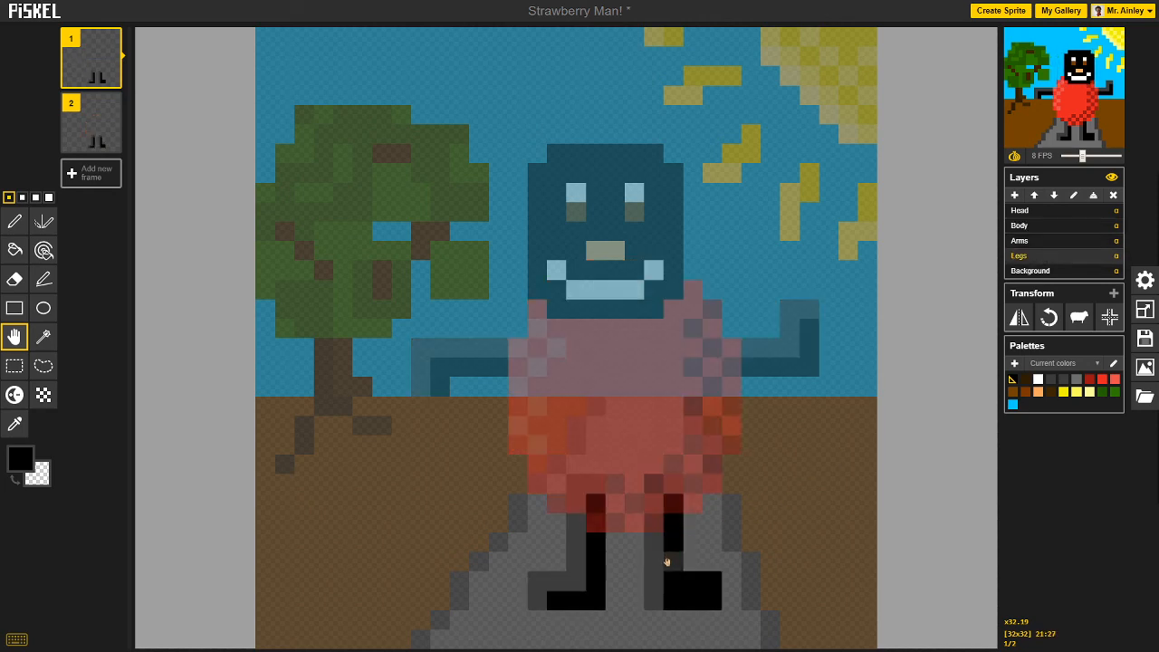
pyautogui.moveTo(668, 563); pyautogui.dragTo(668, 544)
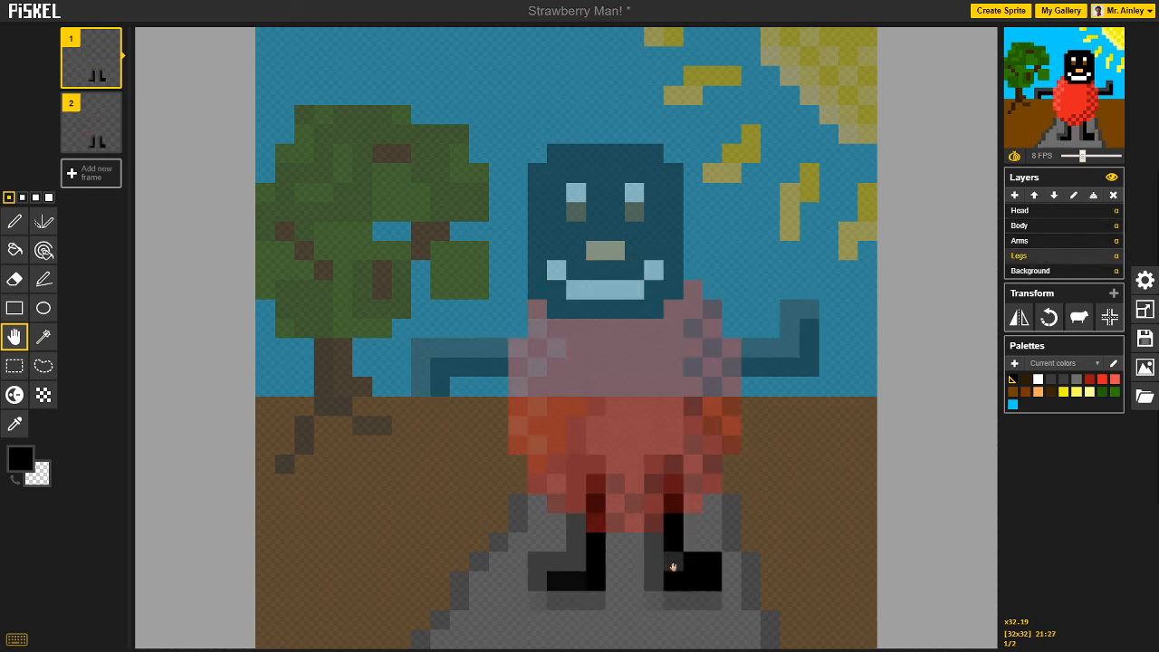
pyautogui.moveTo(675, 581)
pyautogui.mouseDown()
pyautogui.moveTo(684, 600)
pyautogui.moveTo(652, 595)
pyautogui.moveTo(683, 598)
pyautogui.mouseUp()
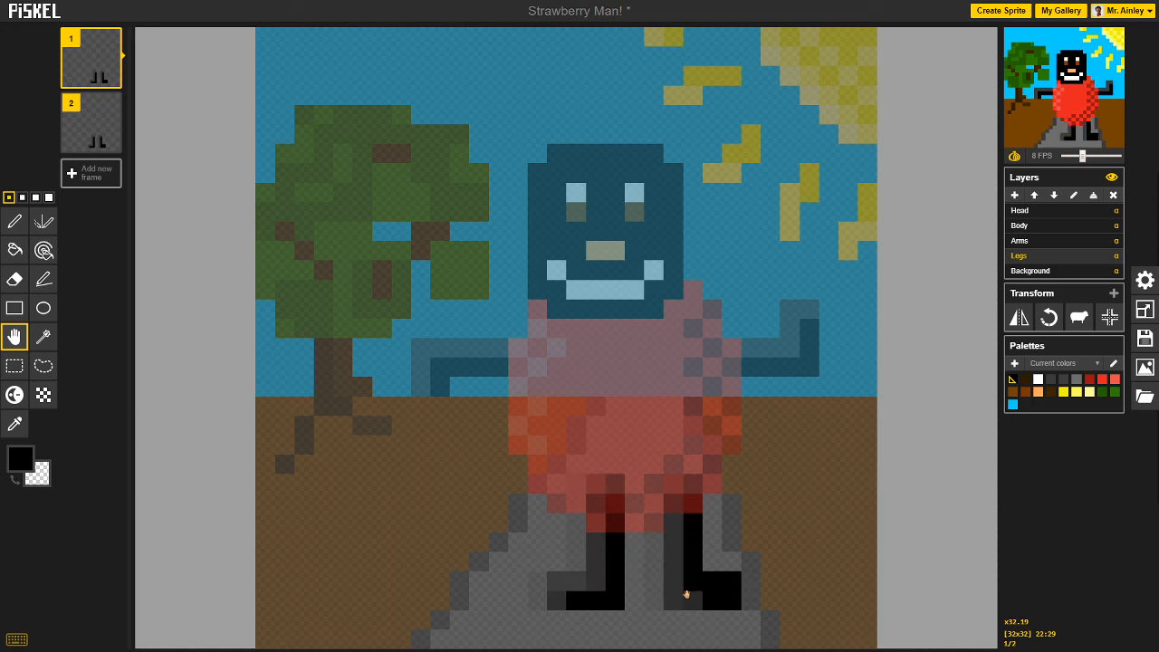
pyautogui.moveTo(679, 598); pyautogui.dragTo(665, 574)
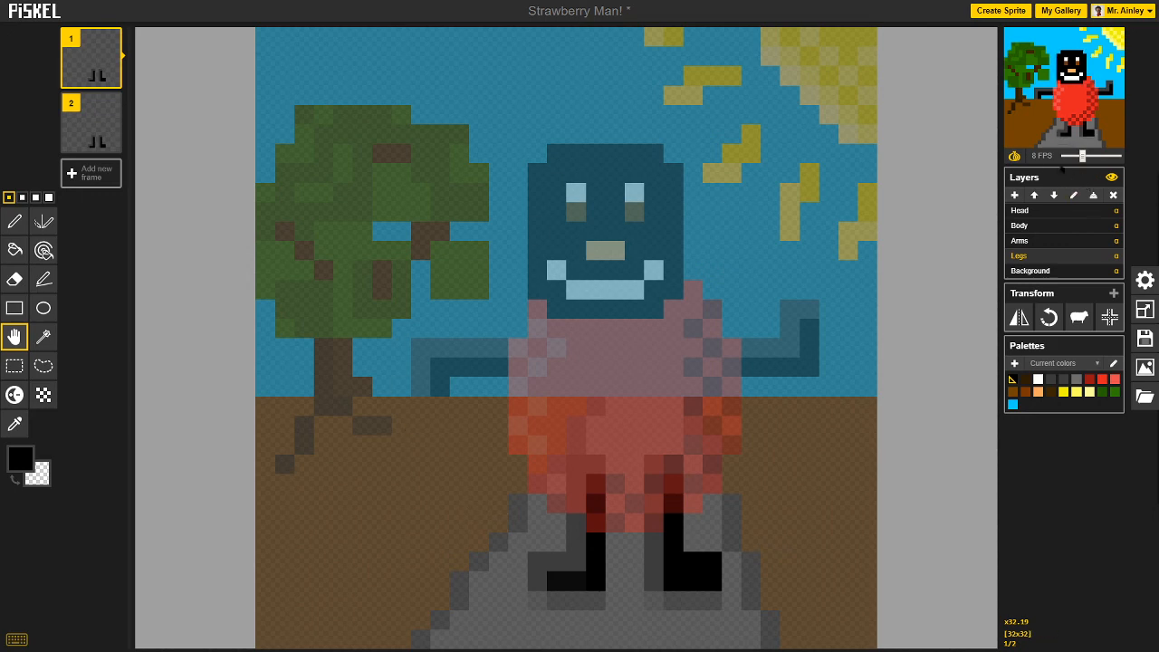
pyautogui.click(1015, 157)
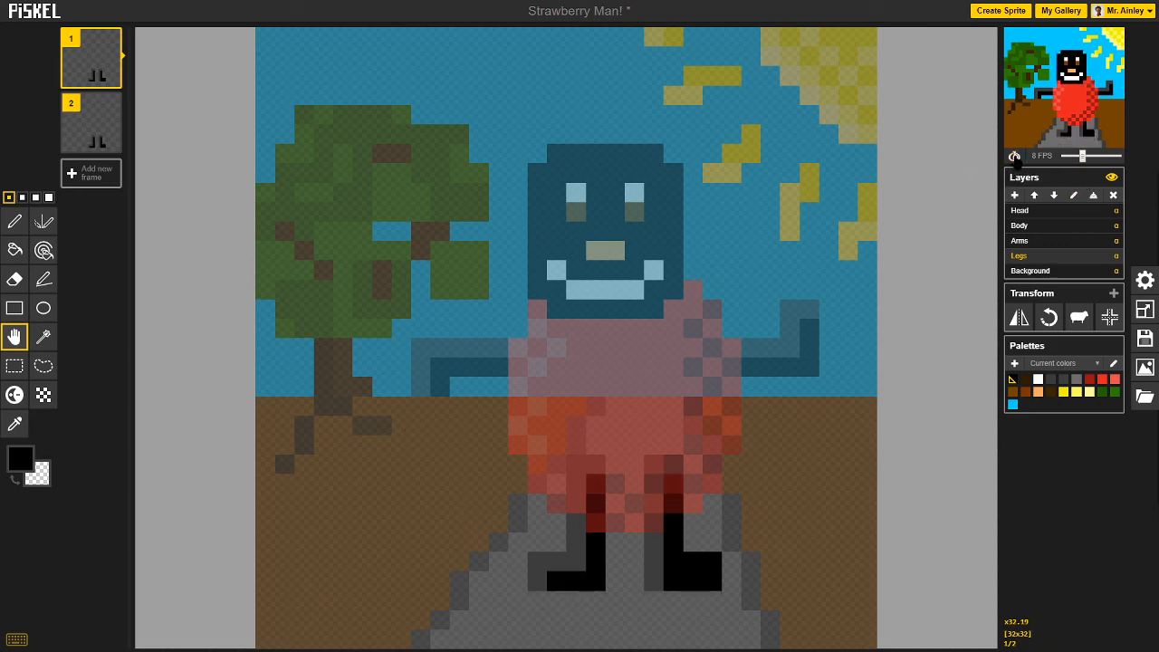
pyautogui.click(1015, 157)
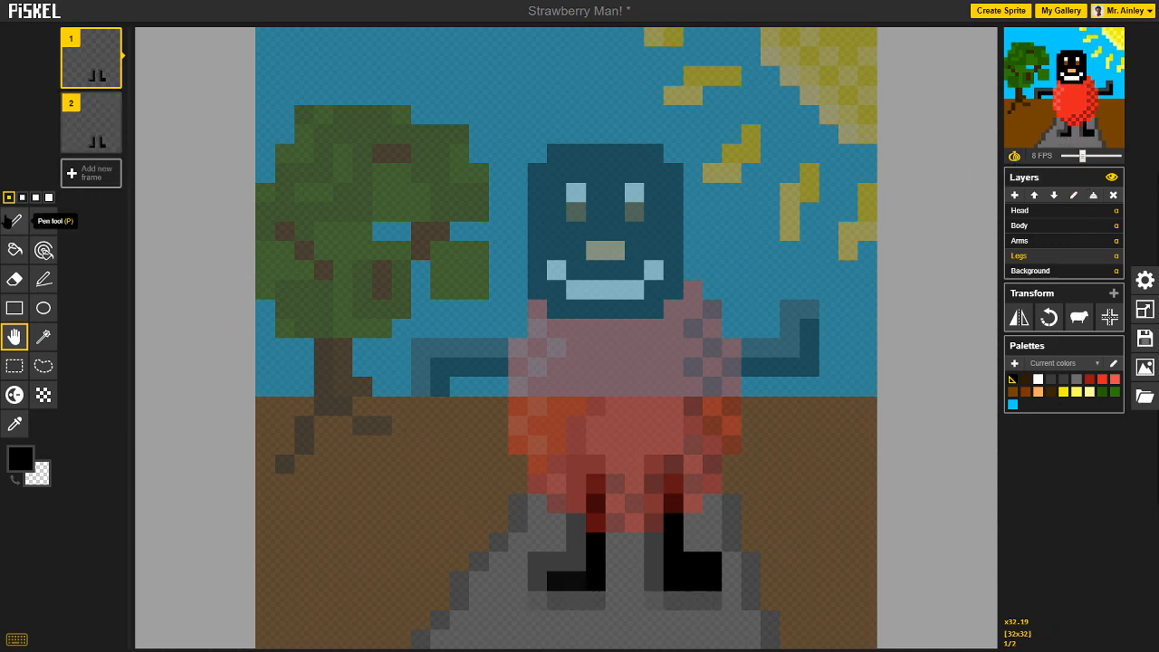
# In the first frame, select the left-hand leg with the rectangle selection and raise it one more pixel.
pyautogui.click(13, 365)
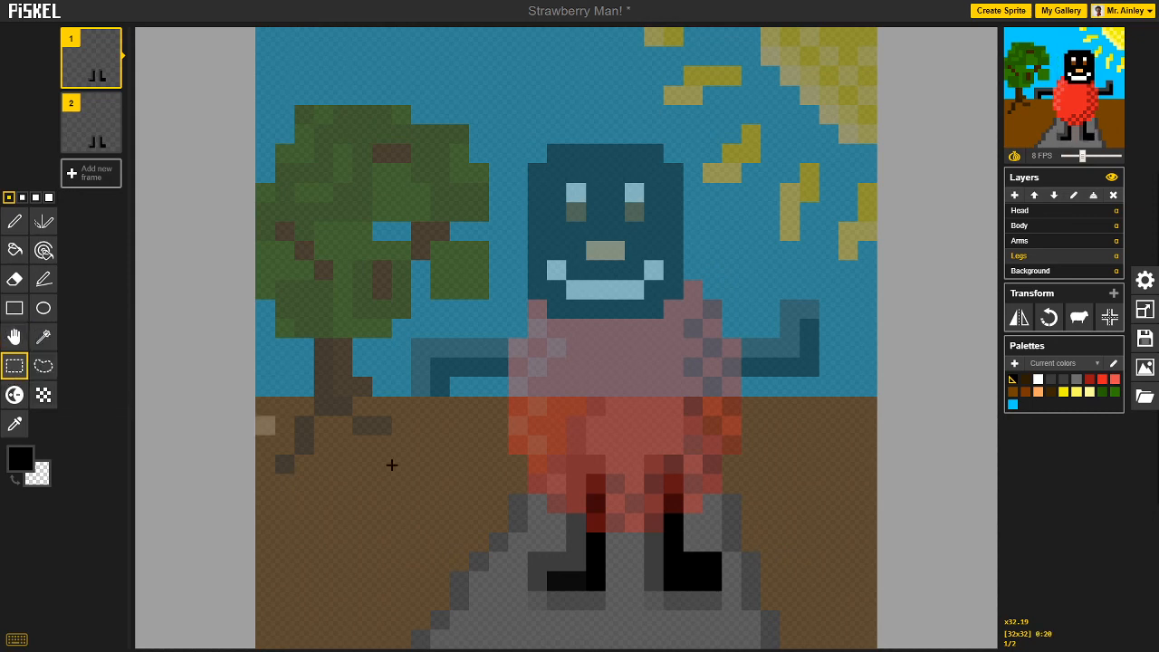
pyautogui.moveTo(489, 435); pyautogui.dragTo(624, 648)
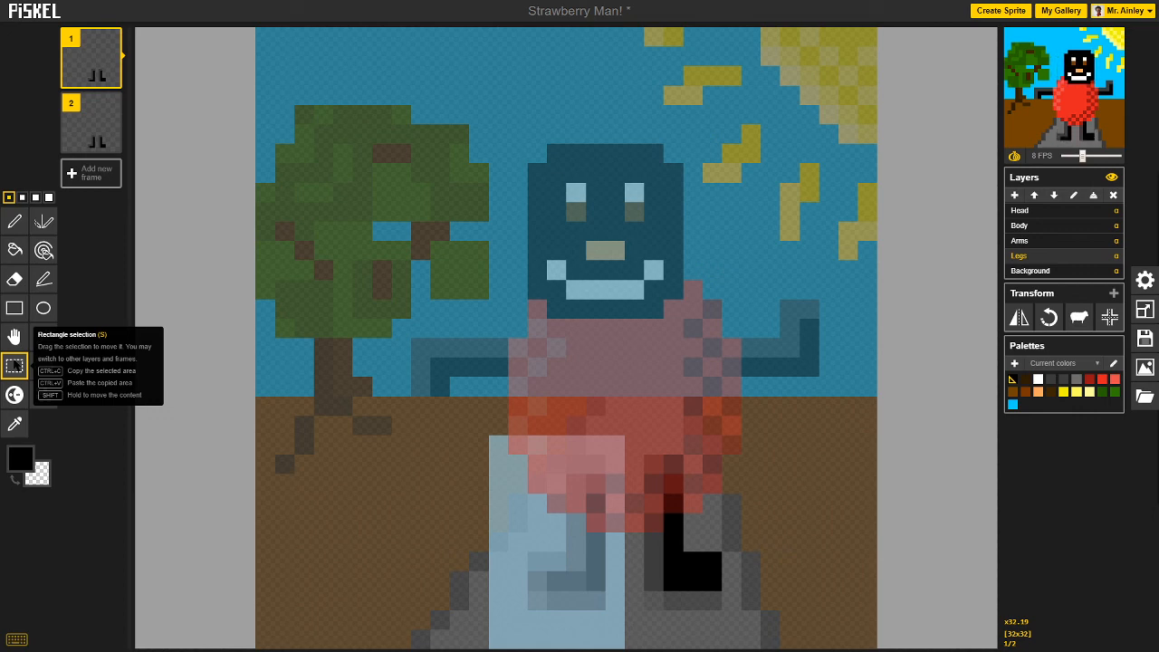
pyautogui.moveTo(595, 604); pyautogui.dragTo(589, 587)
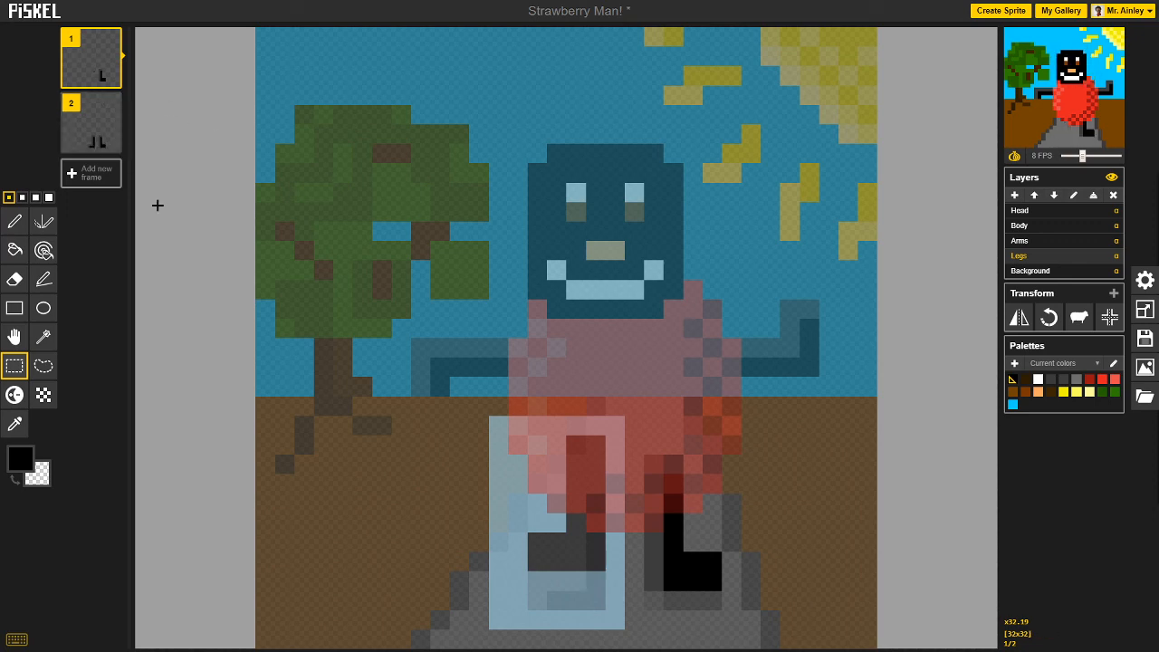
pyautogui.click(438, 491)
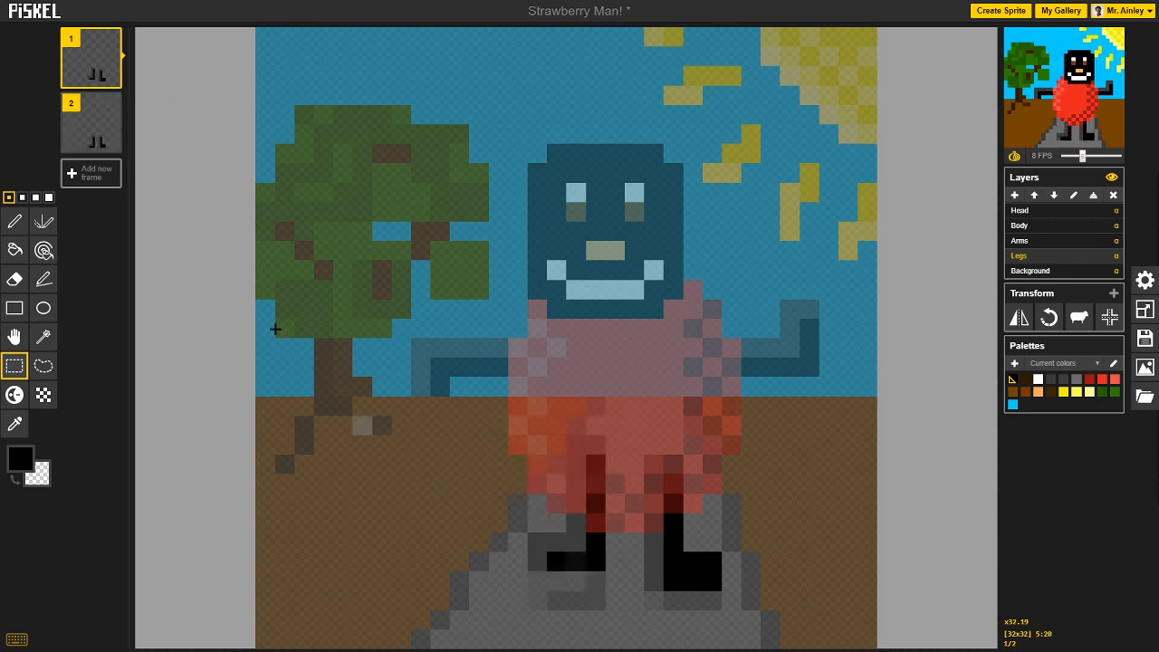
# In the second frame, select the right-hand leg and move it down one pixel.
pyautogui.click(93, 124)
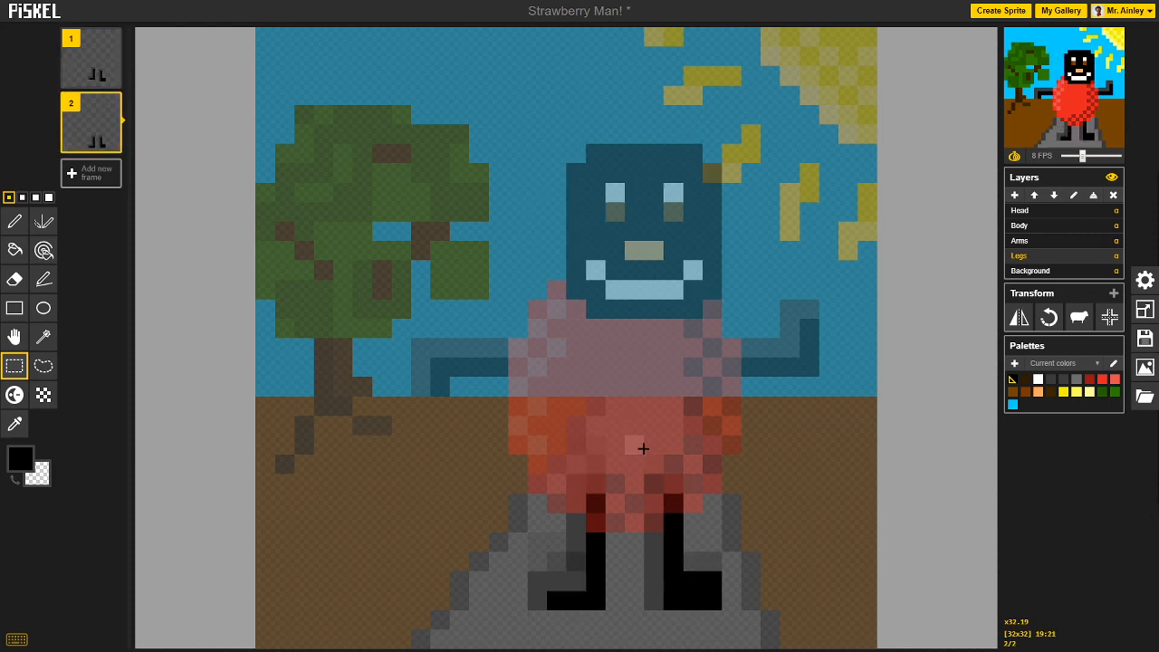
pyautogui.moveTo(637, 443); pyautogui.dragTo(775, 625)
pyautogui.moveTo(677, 580); pyautogui.dragTo(677, 592)
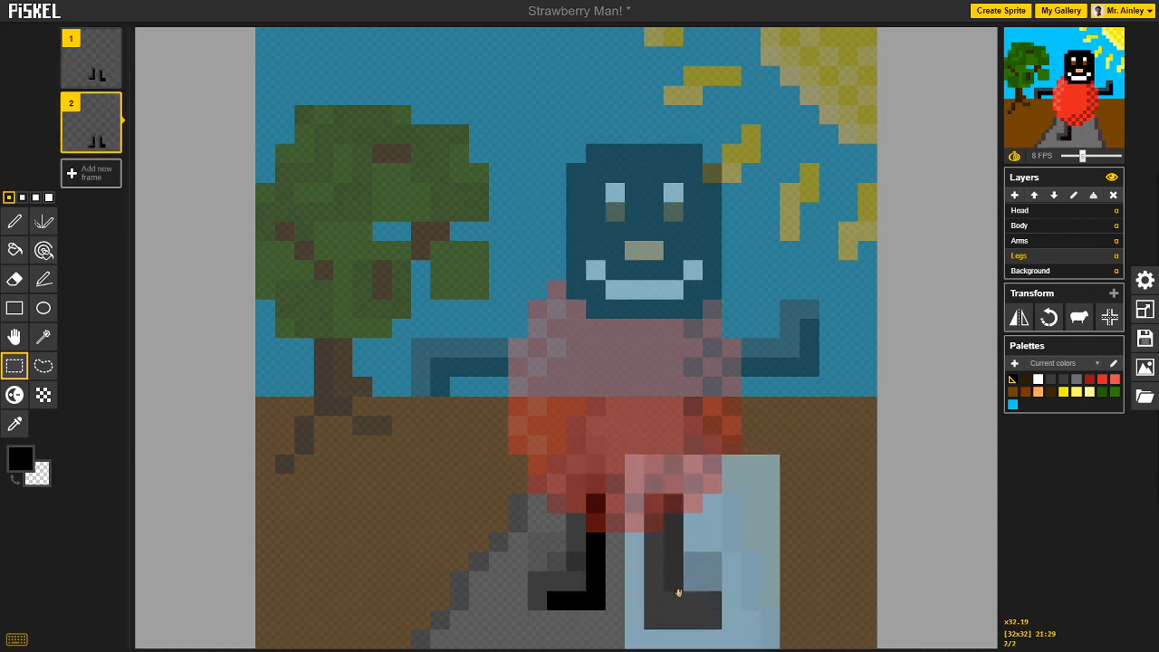
pyautogui.click(816, 568)
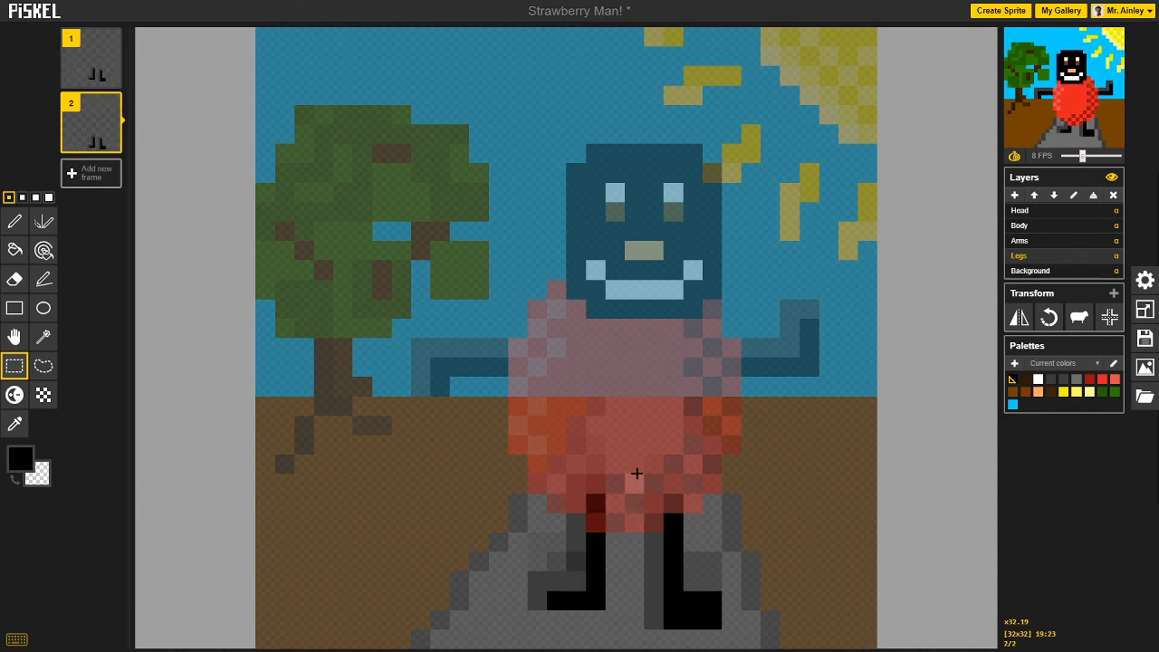
# Reselect the right-hand leg in the second frame and raise it two pixels.
pyautogui.moveTo(636, 473); pyautogui.dragTo(761, 632)
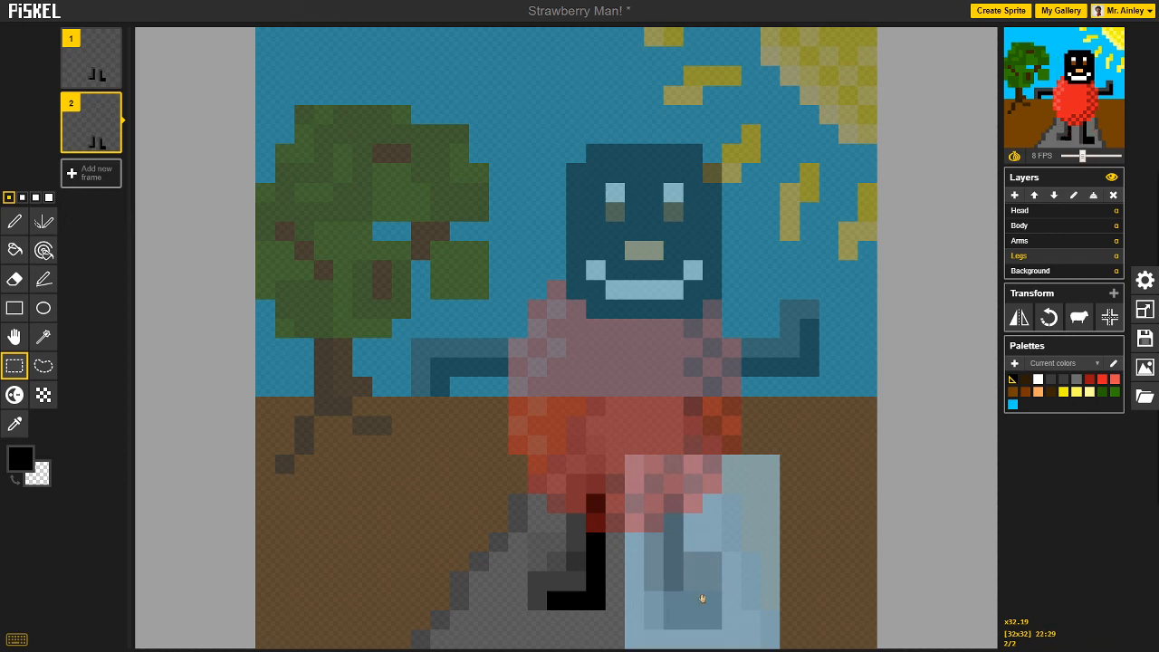
pyautogui.moveTo(702, 598); pyautogui.dragTo(705, 558)
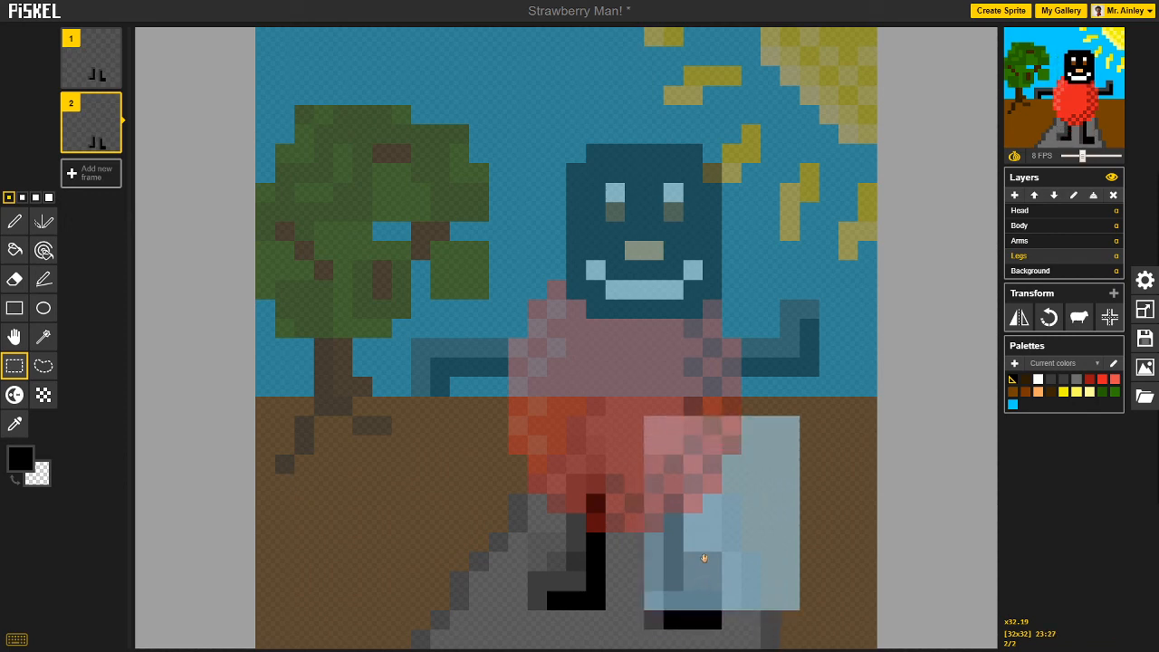
pyautogui.click(842, 553)
pyautogui.moveTo(751, 641); pyautogui.dragTo(651, 481)
pyautogui.moveTo(686, 580); pyautogui.dragTo(687, 541)
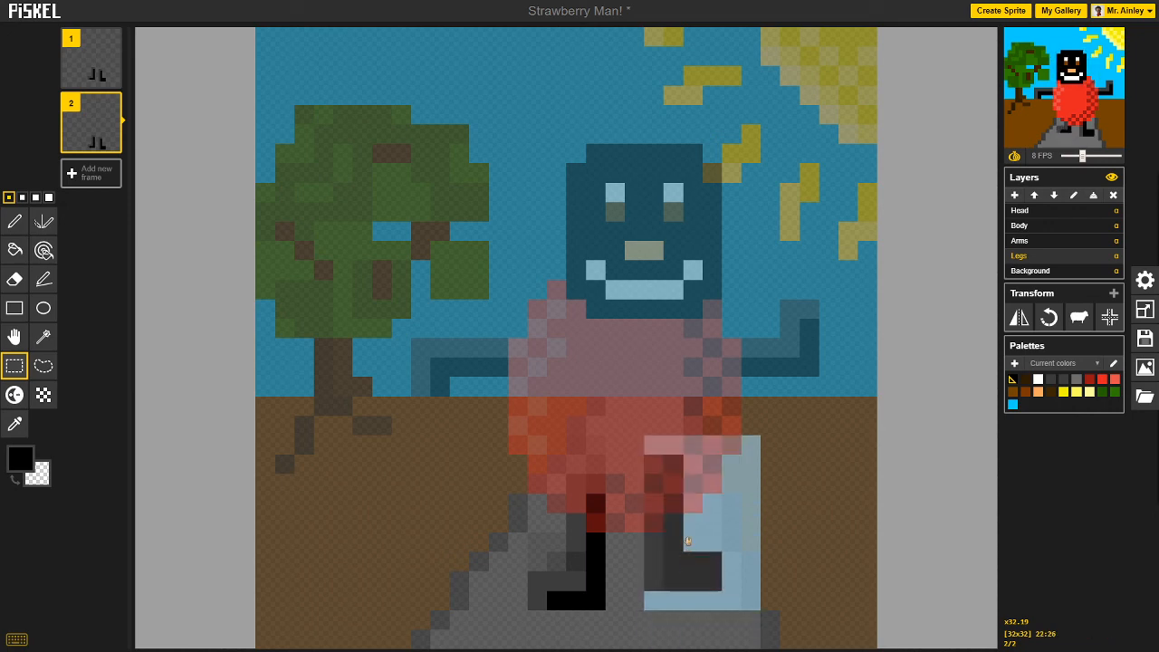
pyautogui.click(823, 508)
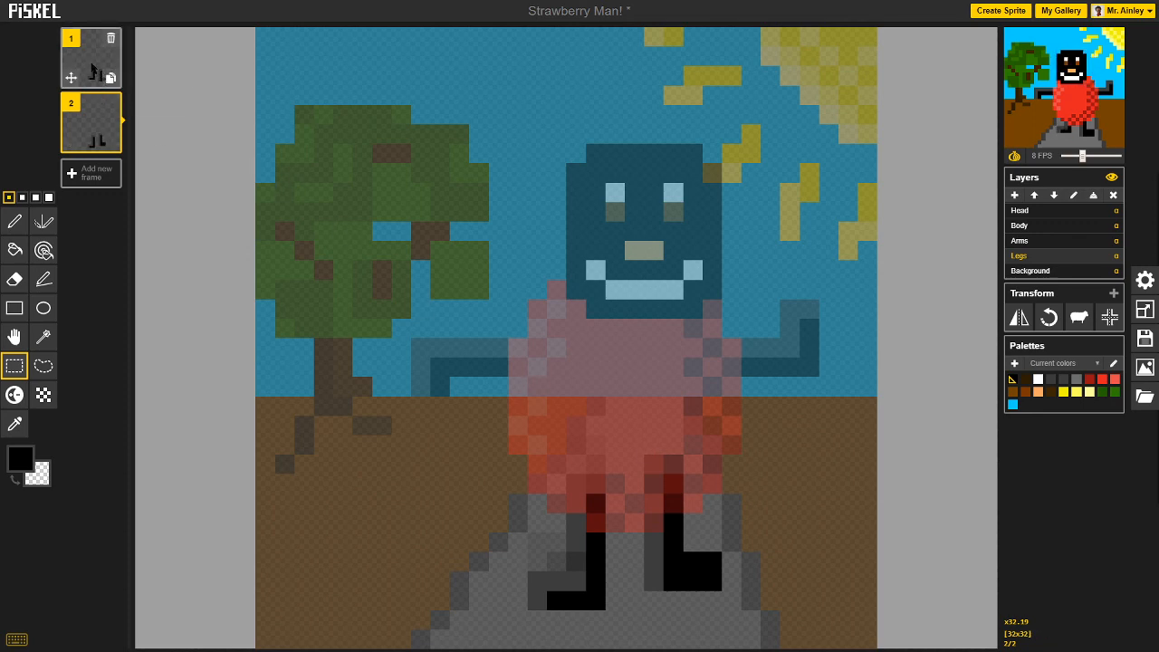
# Compare the legs across both frames and lower the first frame's right-hand leg by one pixel.
pyautogui.click(93, 70)
pyautogui.moveTo(94, 113)
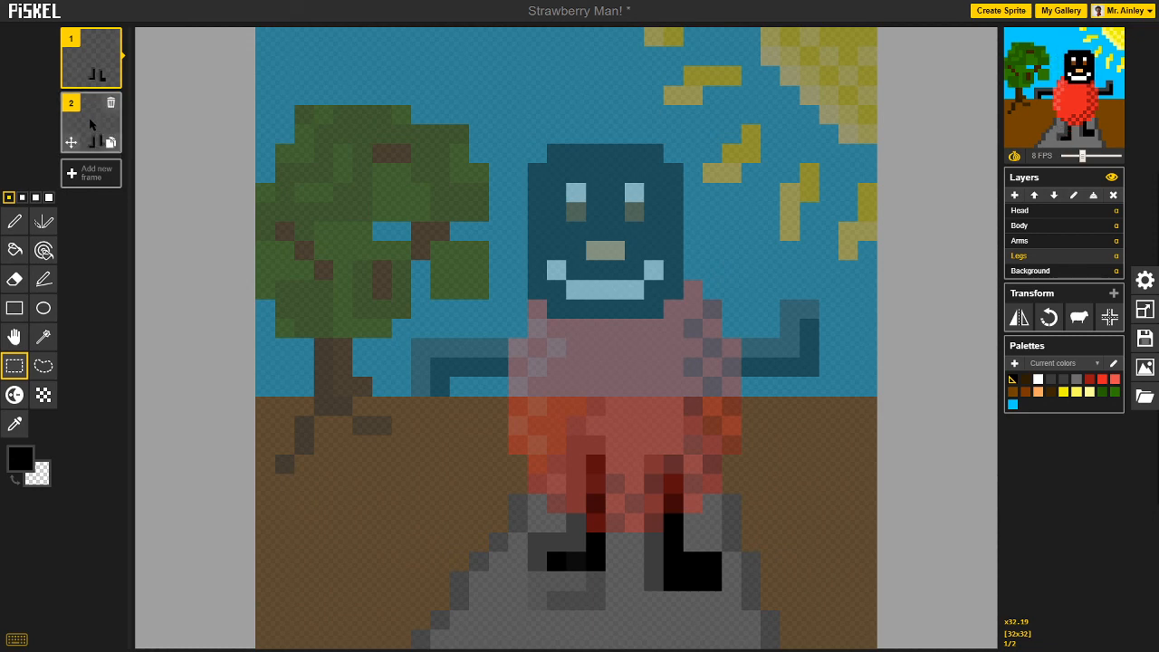
pyautogui.click(91, 125)
pyautogui.click(88, 84)
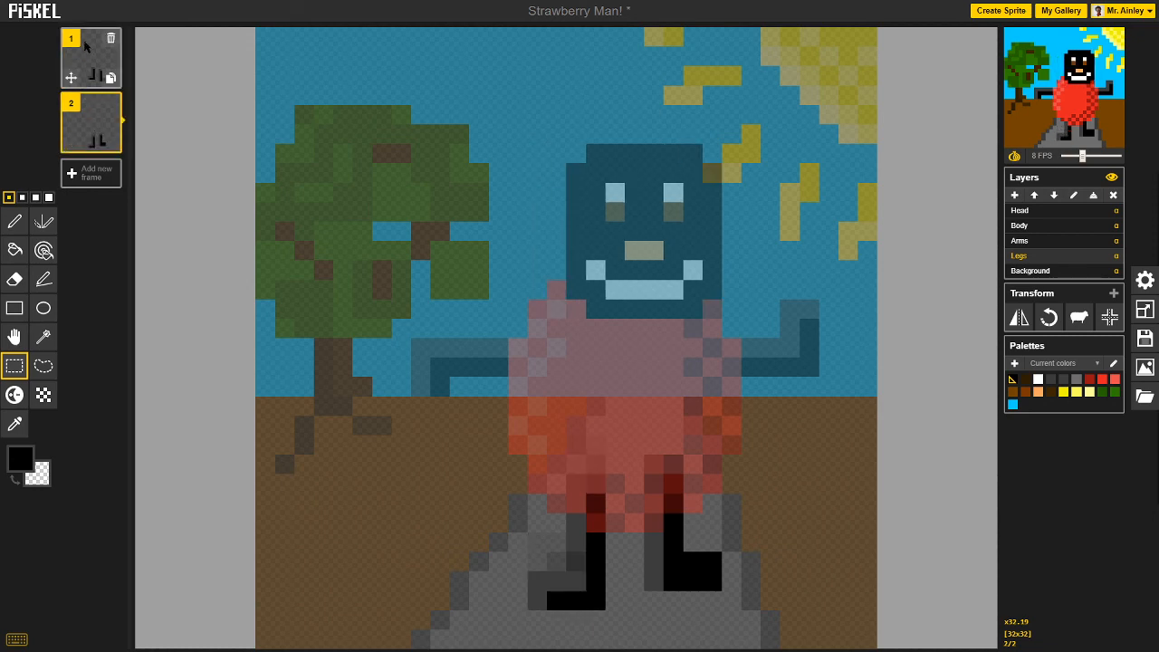
pyautogui.click(94, 127)
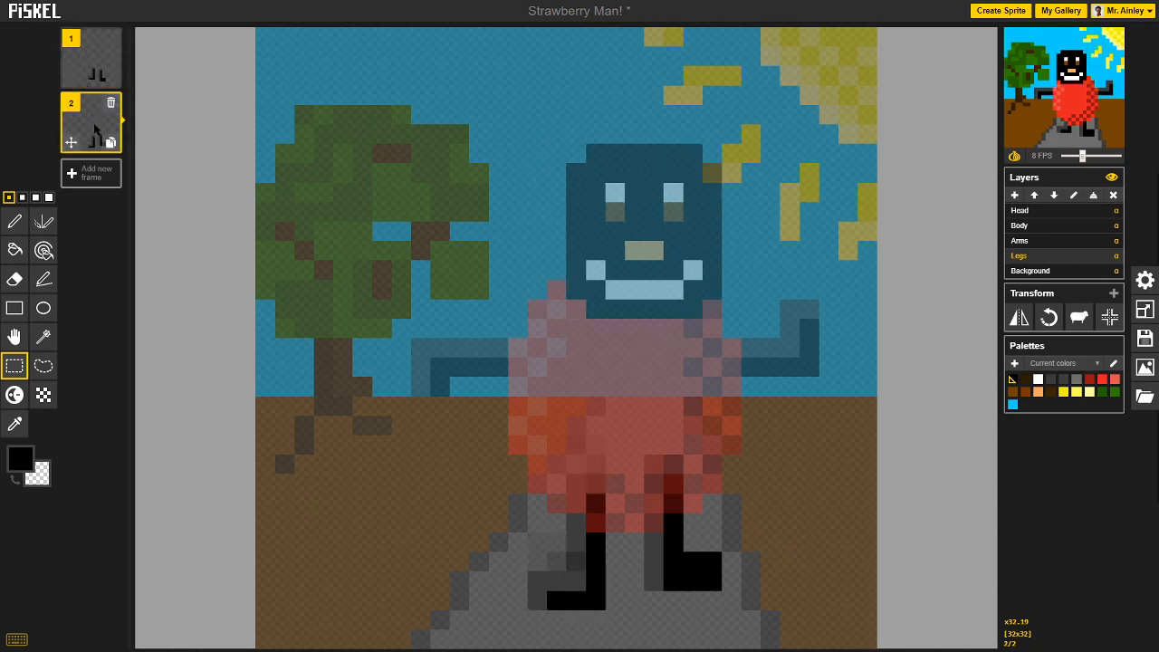
pyautogui.click(93, 68)
pyautogui.moveTo(634, 422); pyautogui.dragTo(752, 603)
pyautogui.moveTo(682, 577); pyautogui.dragTo(682, 597)
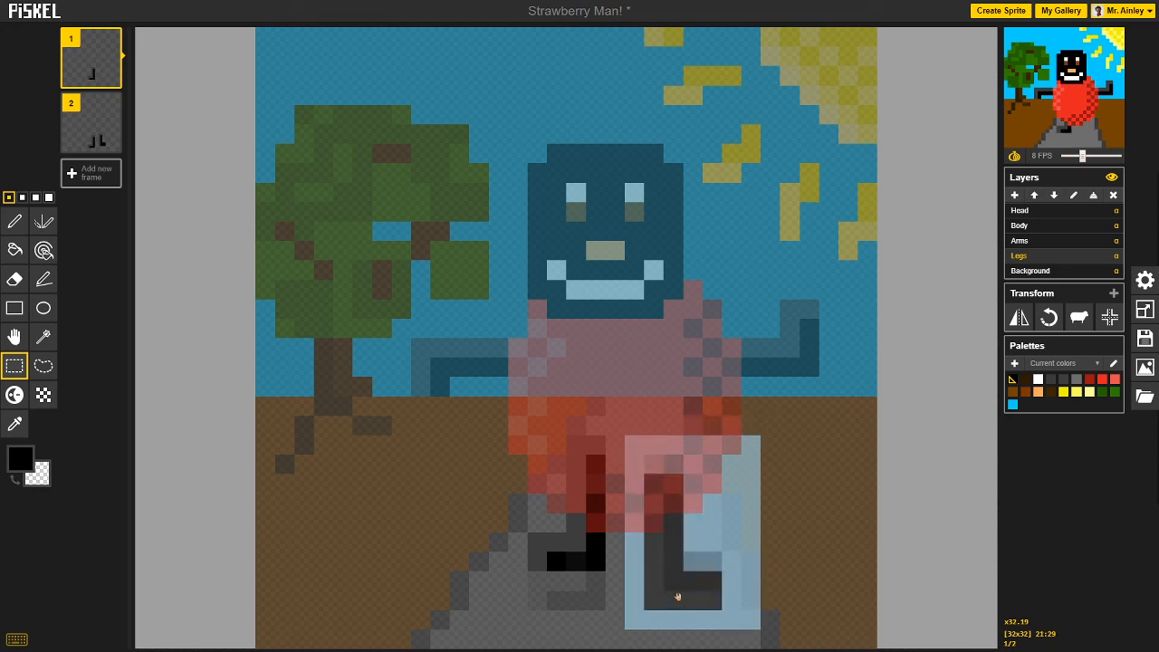
pyautogui.click(824, 513)
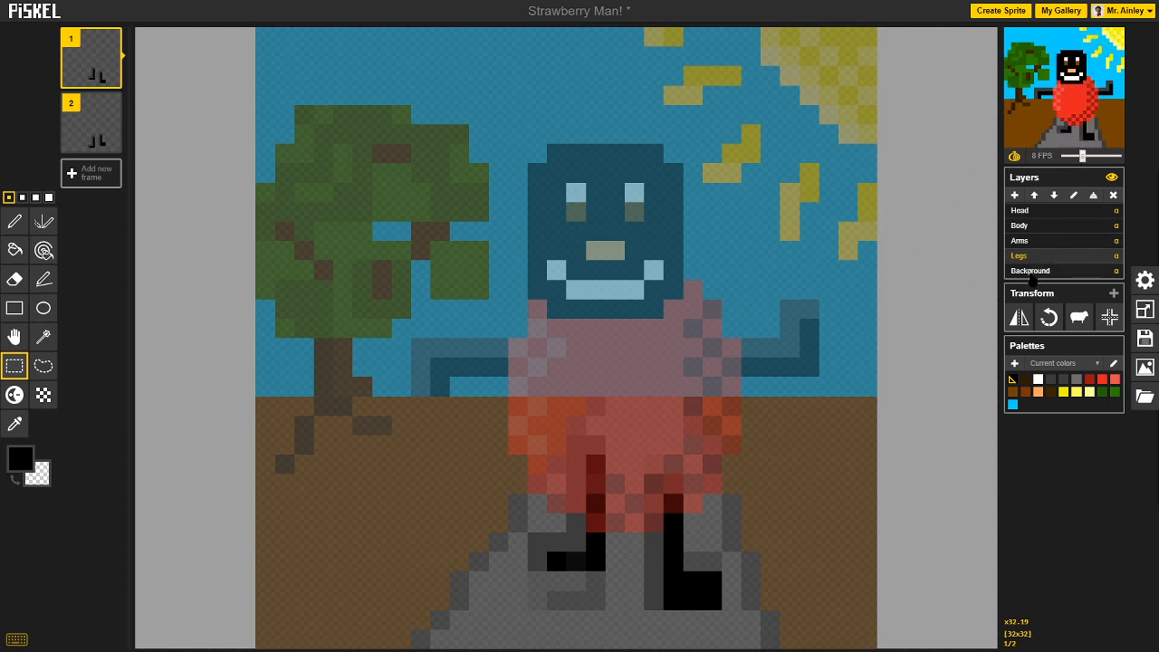
# Set the Background layer's opacity to 0.
pyautogui.click(1031, 272)
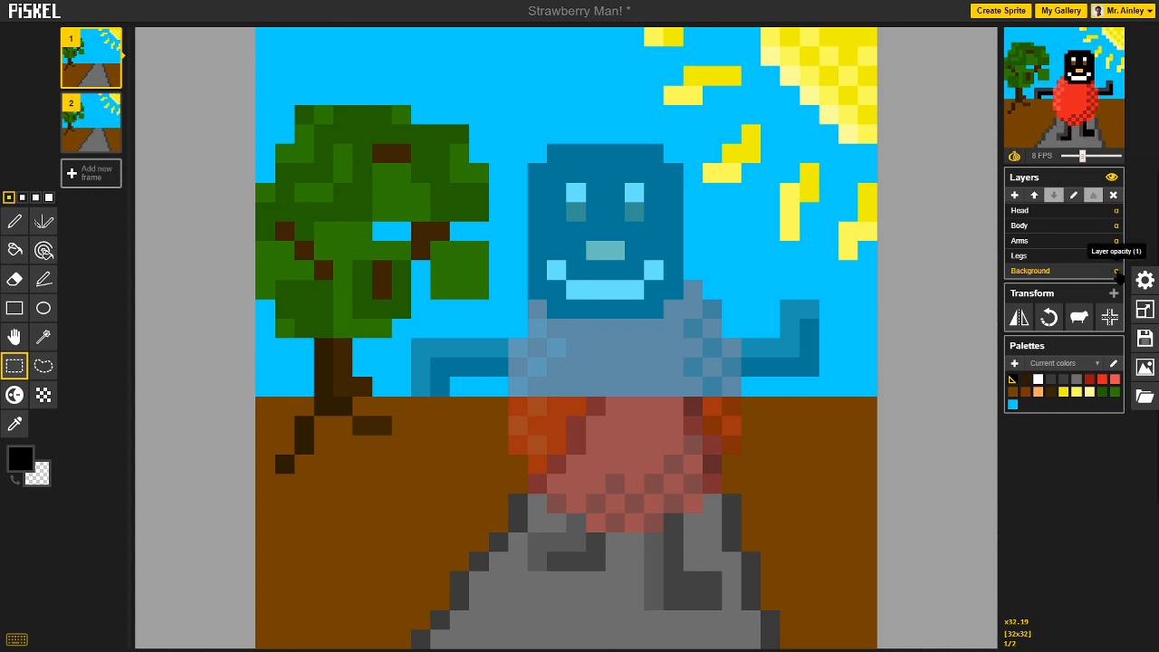
pyautogui.click(1118, 273)
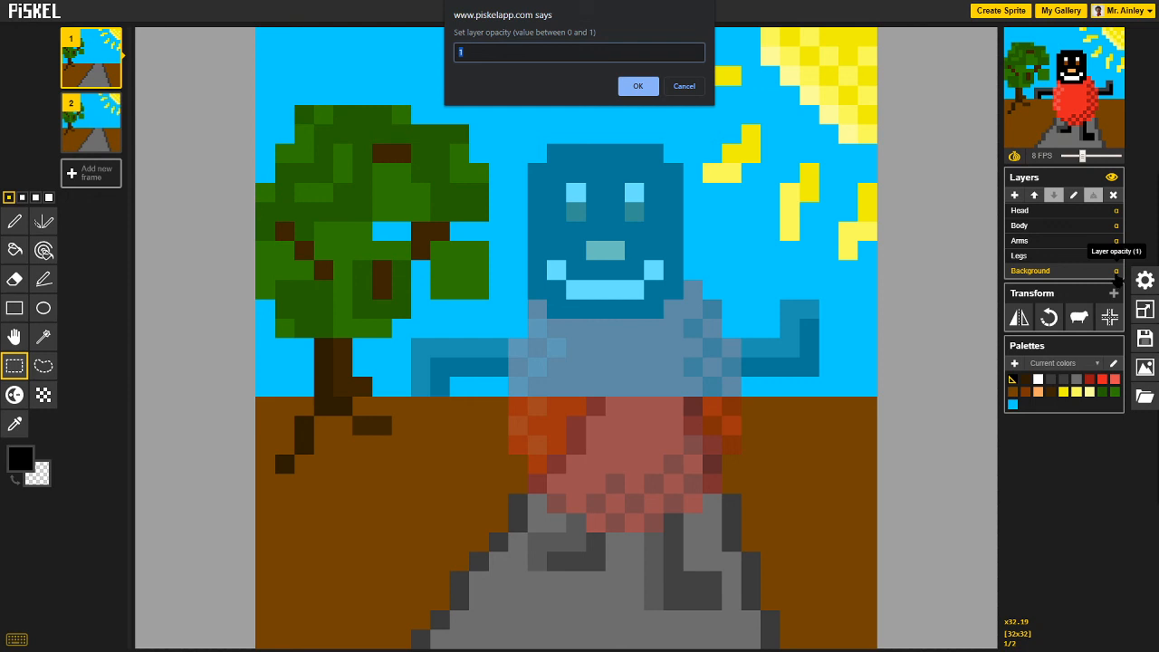
pyautogui.moveTo(517, 54); pyautogui.dragTo(413, 56)
pyautogui.write('0')
pyautogui.press('Return')
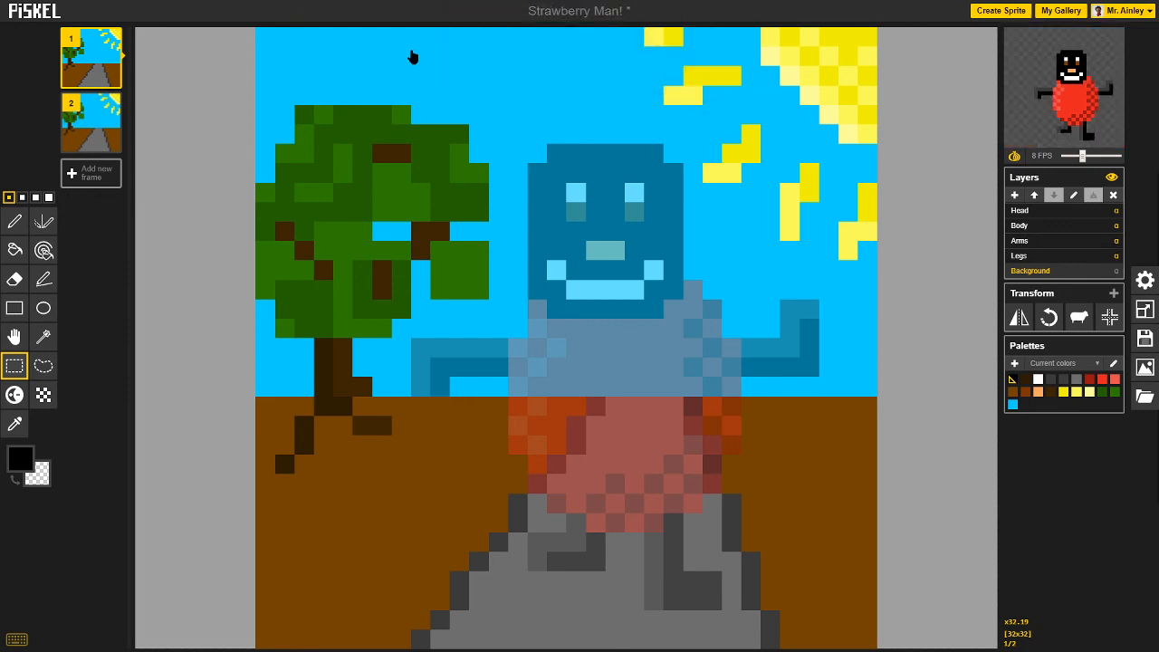
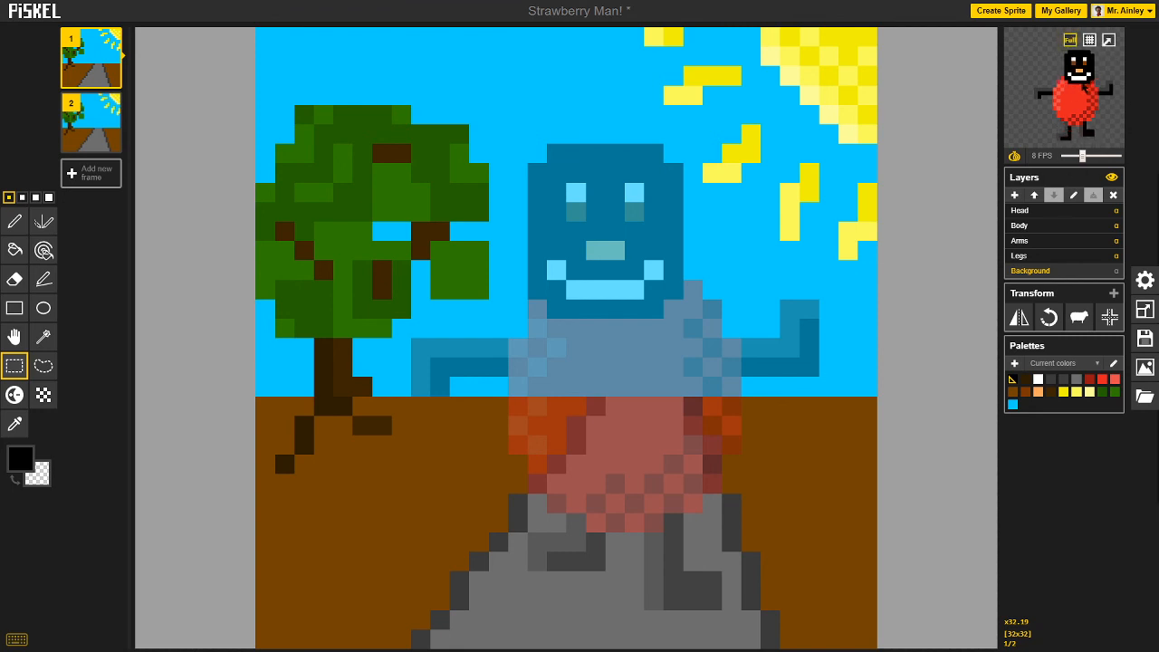
# Restore the Background layer to full opacity.
pyautogui.click(1116, 271)
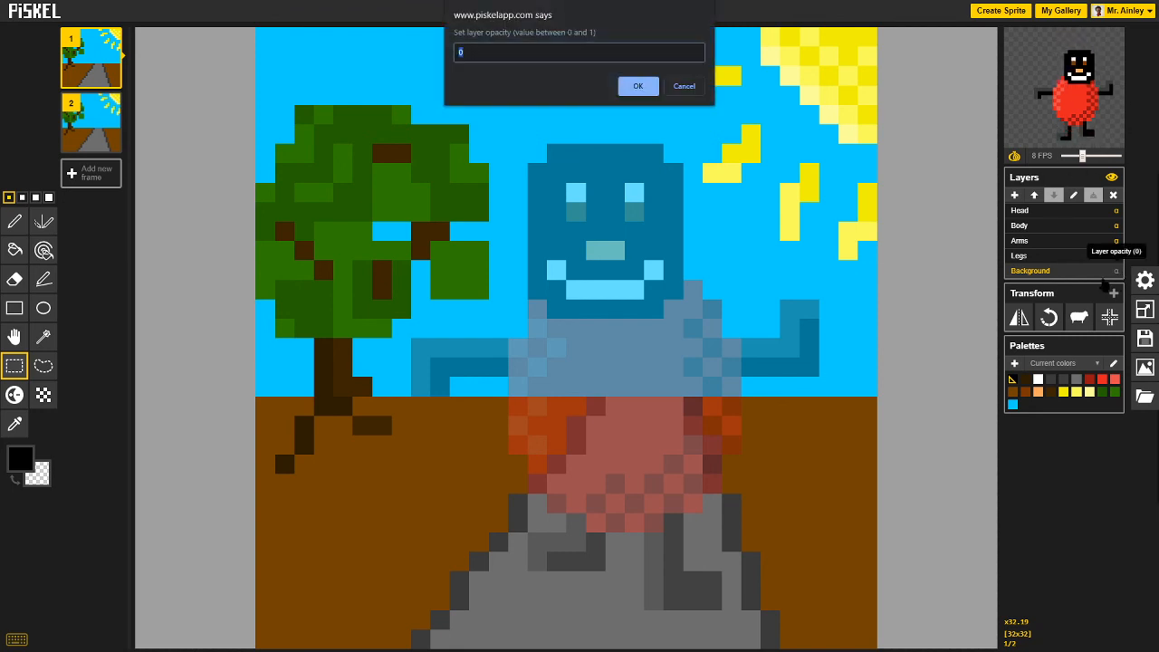
pyautogui.moveTo(460, 52); pyautogui.dragTo(433, 54)
pyautogui.press('Return')
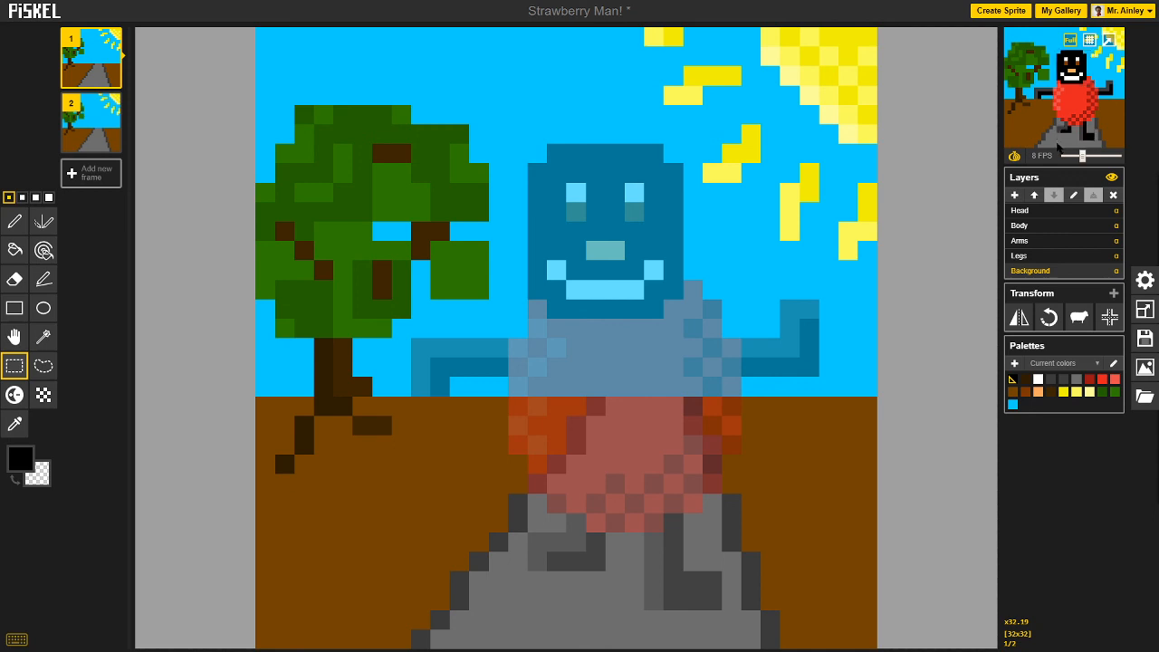
# Review the Arms, Body, Head and Background layers and compare the background in both frames.
pyautogui.click(1034, 242)
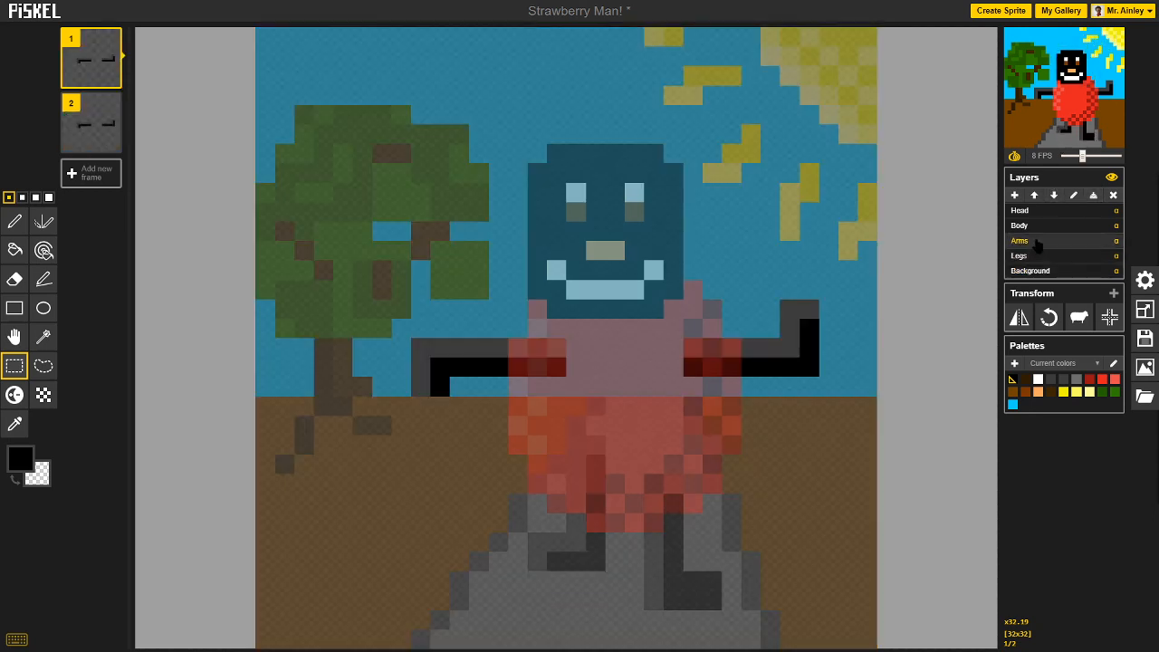
pyautogui.click(1035, 227)
pyautogui.click(1031, 212)
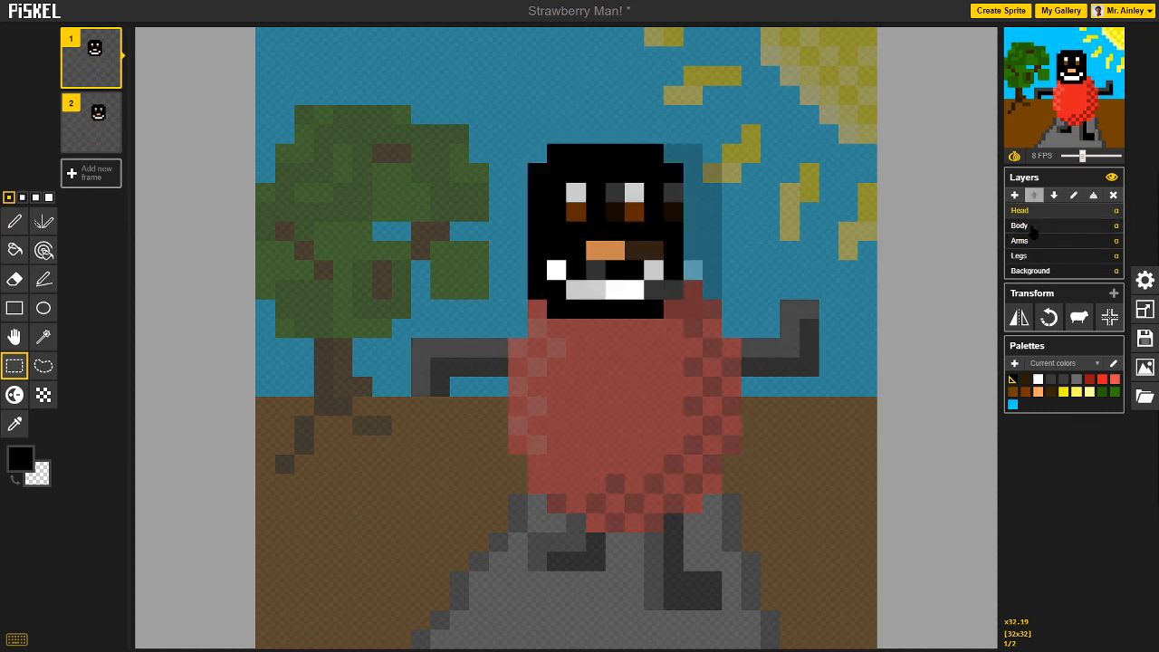
pyautogui.click(1034, 241)
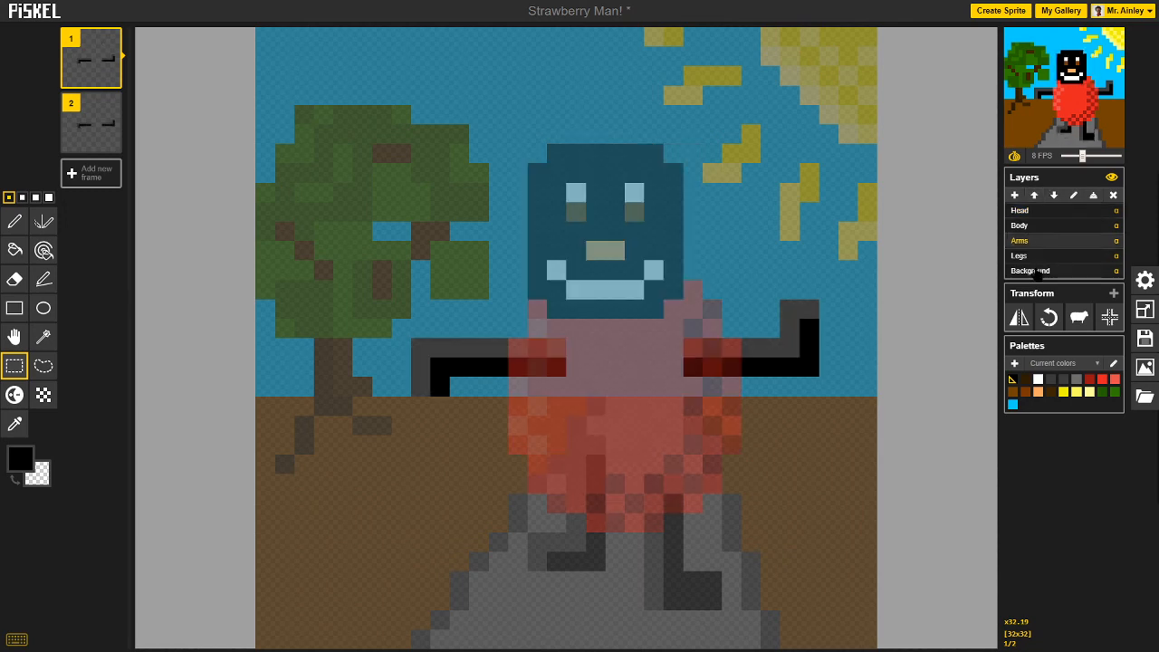
pyautogui.click(1037, 271)
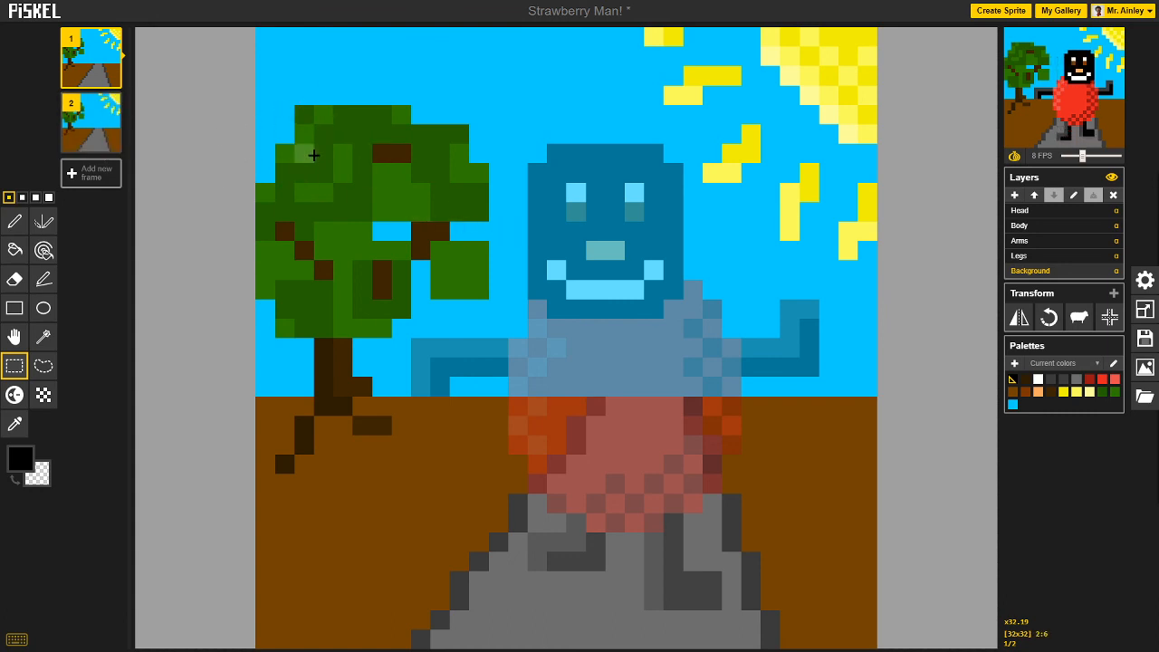
pyautogui.click(93, 128)
pyautogui.click(91, 65)
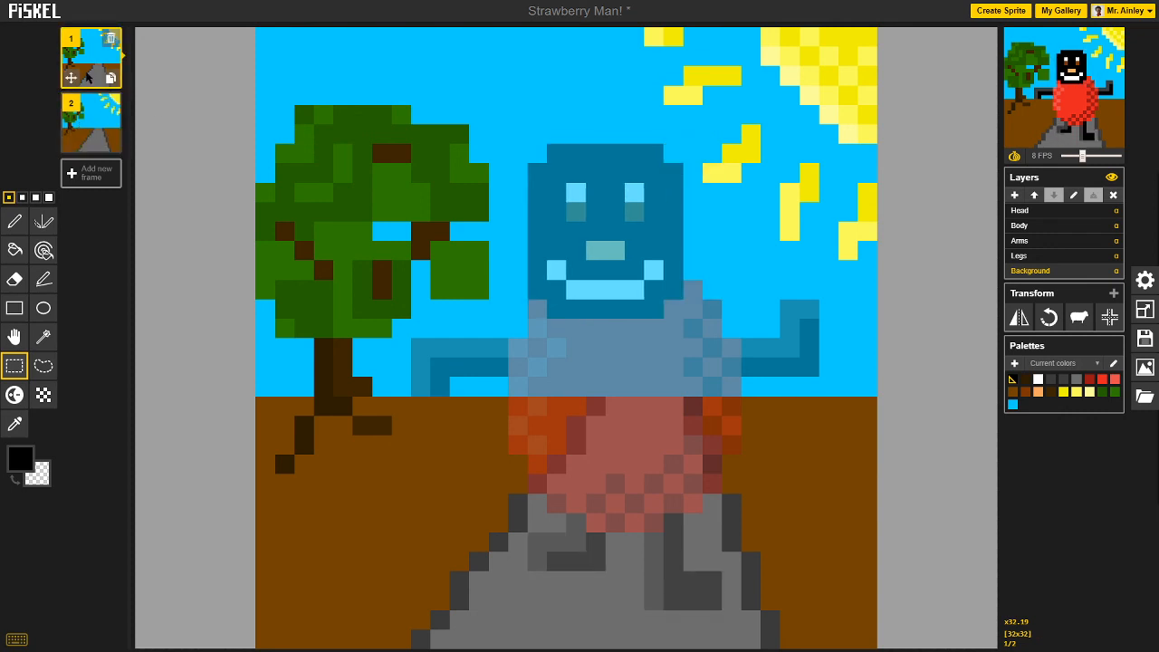
pyautogui.click(92, 127)
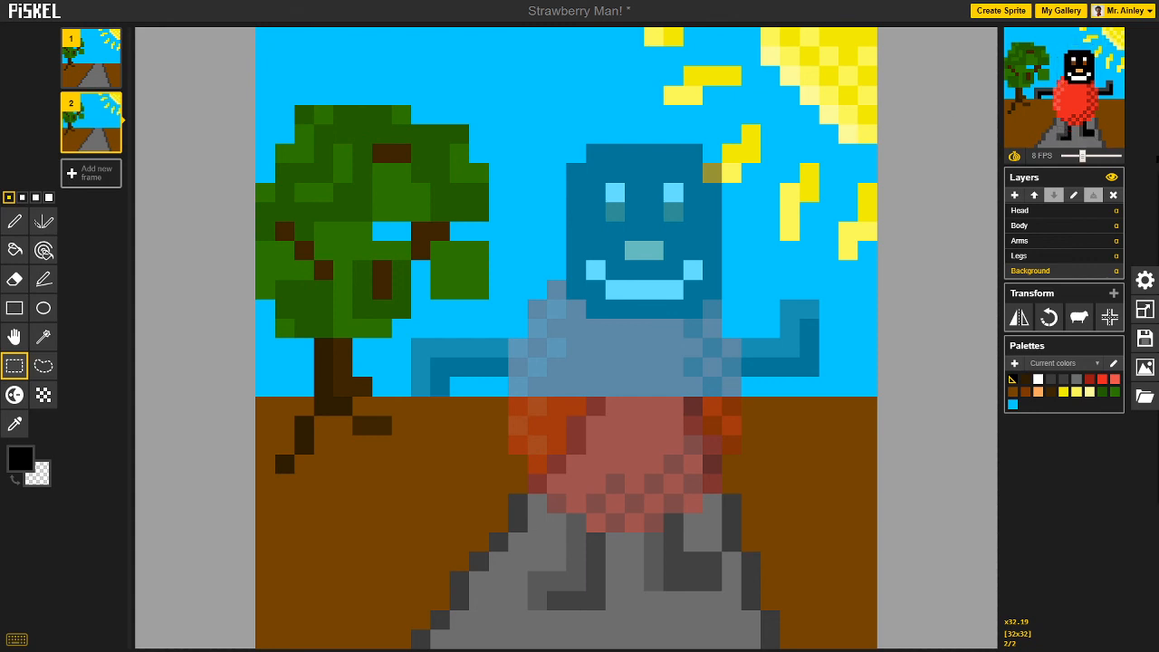
# Save the Strawberry Man! sprite to the gallery.
pyautogui.moveTo(1107, 111)
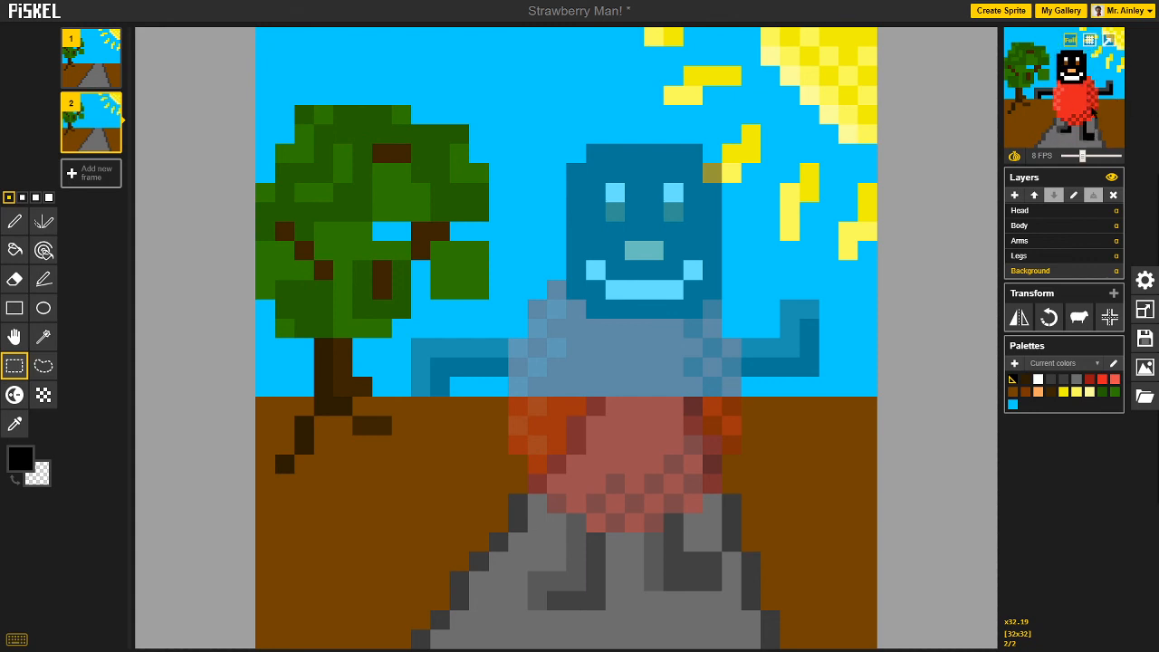
pyautogui.click(1145, 338)
pyautogui.click(1041, 314)
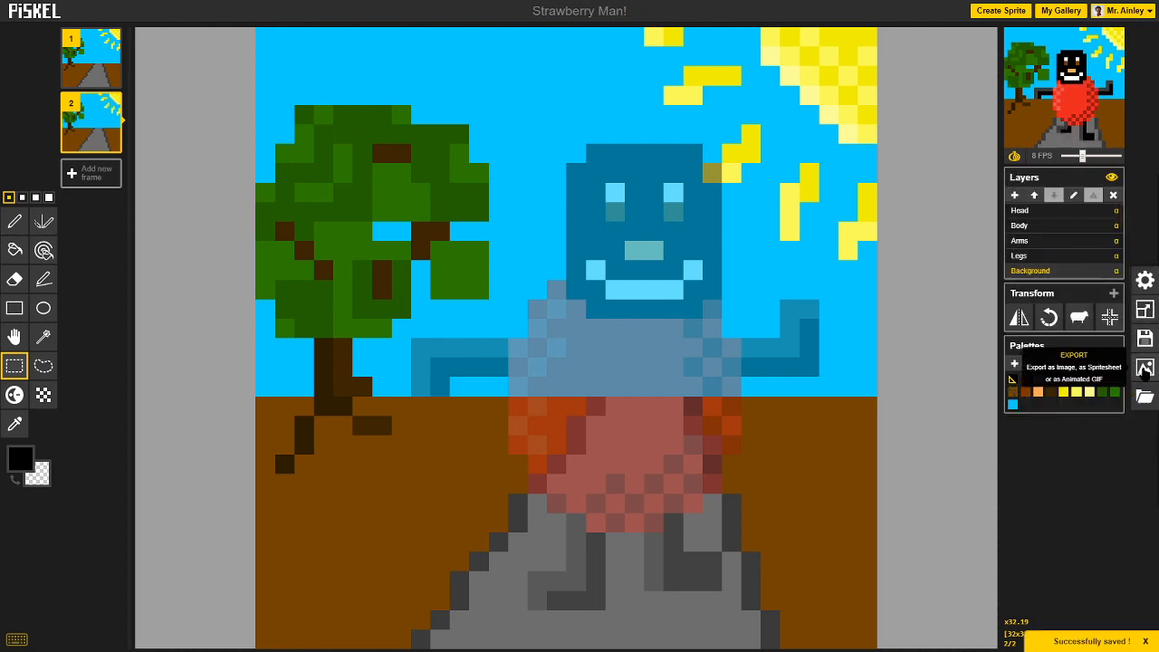
# Export the sprite as a looping animated GIF at 32.0x scale (1024 x 1024) and download it.
pyautogui.click(1144, 367)
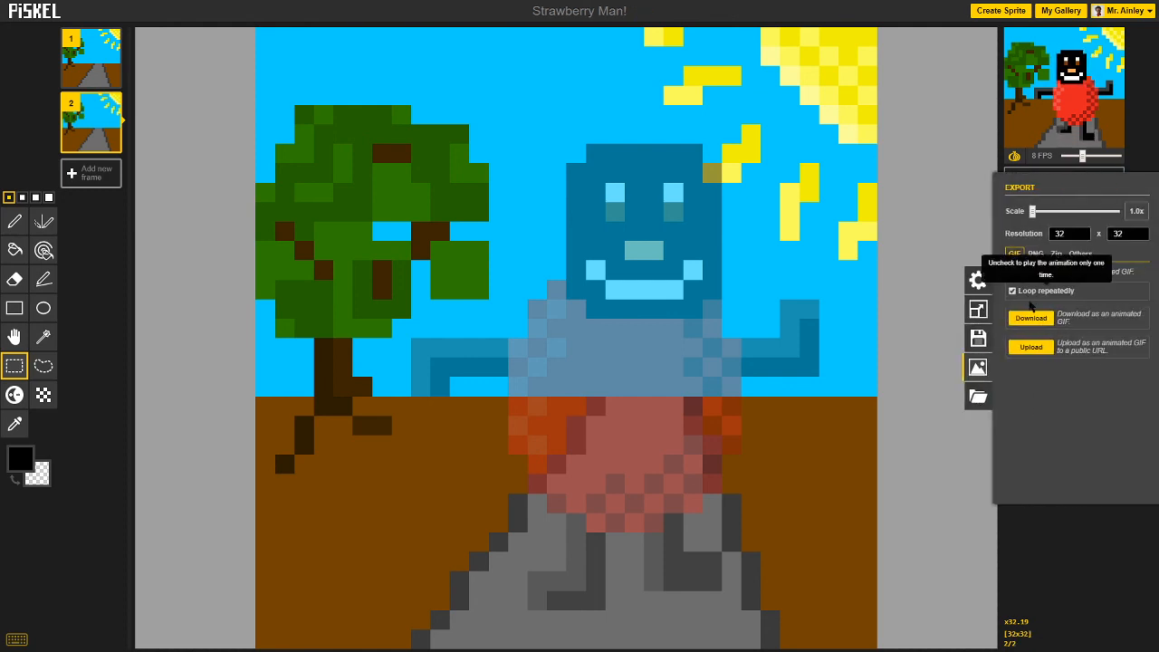
pyautogui.moveTo(1033, 211); pyautogui.dragTo(1138, 212)
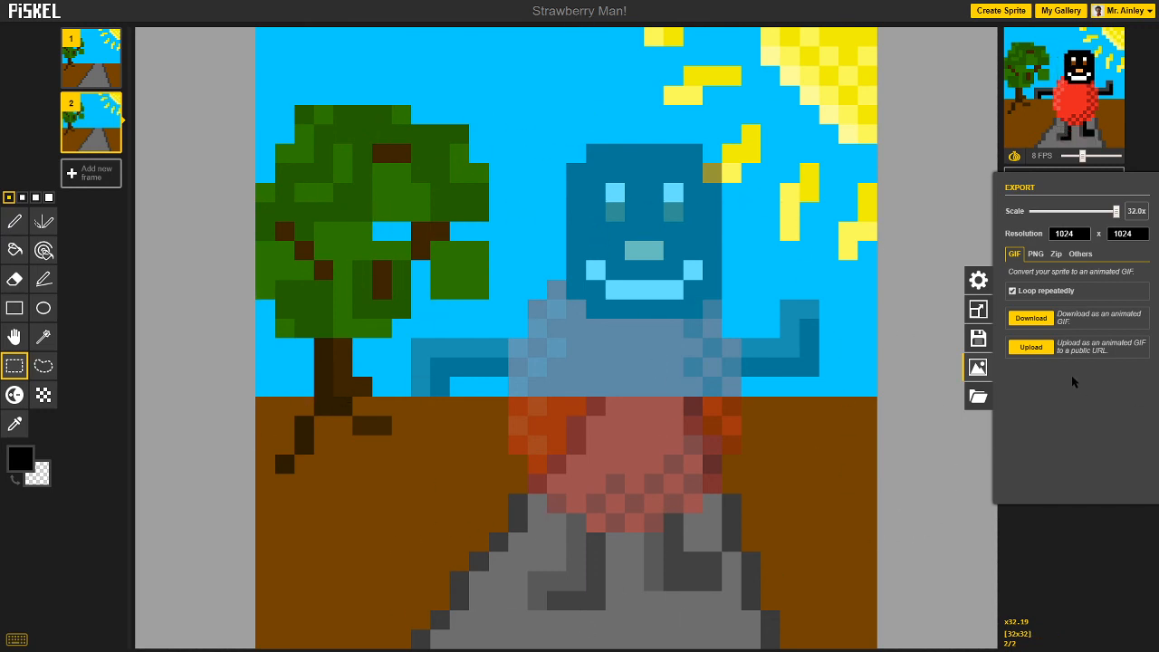
pyautogui.click(1040, 318)
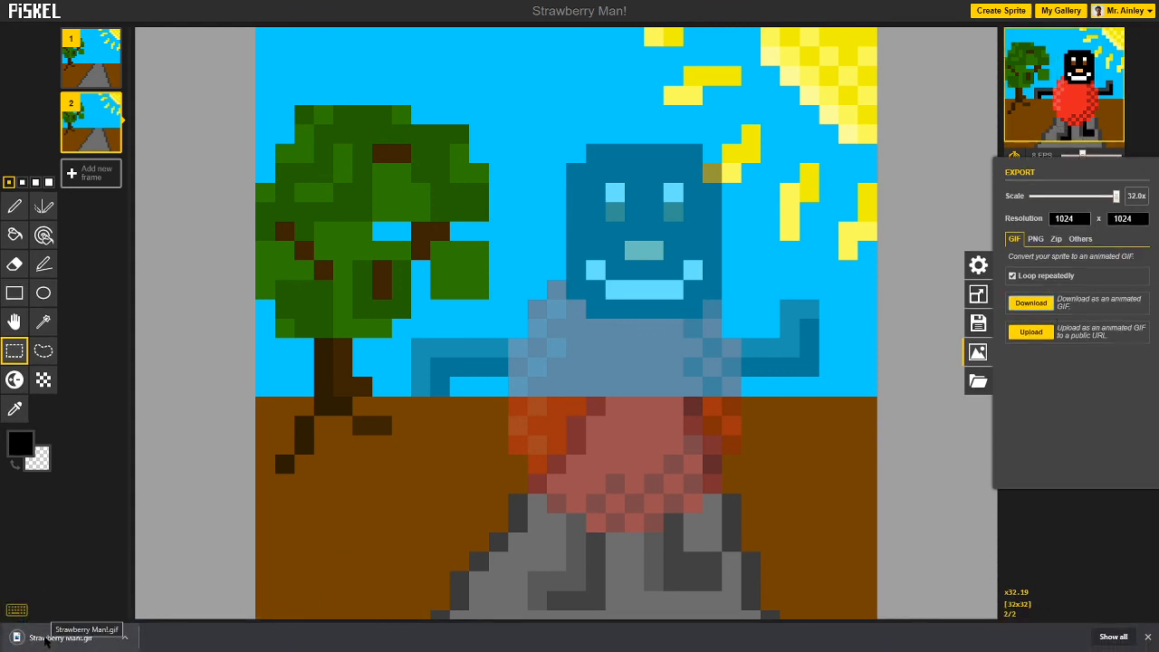
# Open the downloaded Strawberry Man!.gif in Photos, view the animation enlarged, and close the viewer.
pyautogui.click(45, 638)
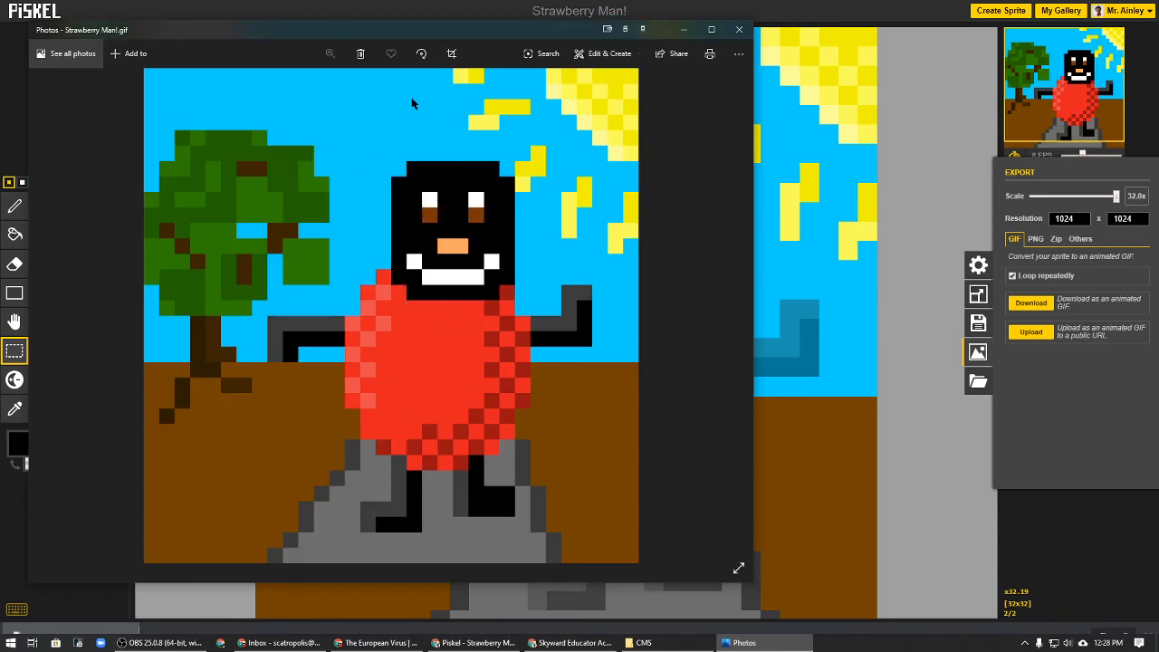
pyautogui.doubleClick(427, 31)
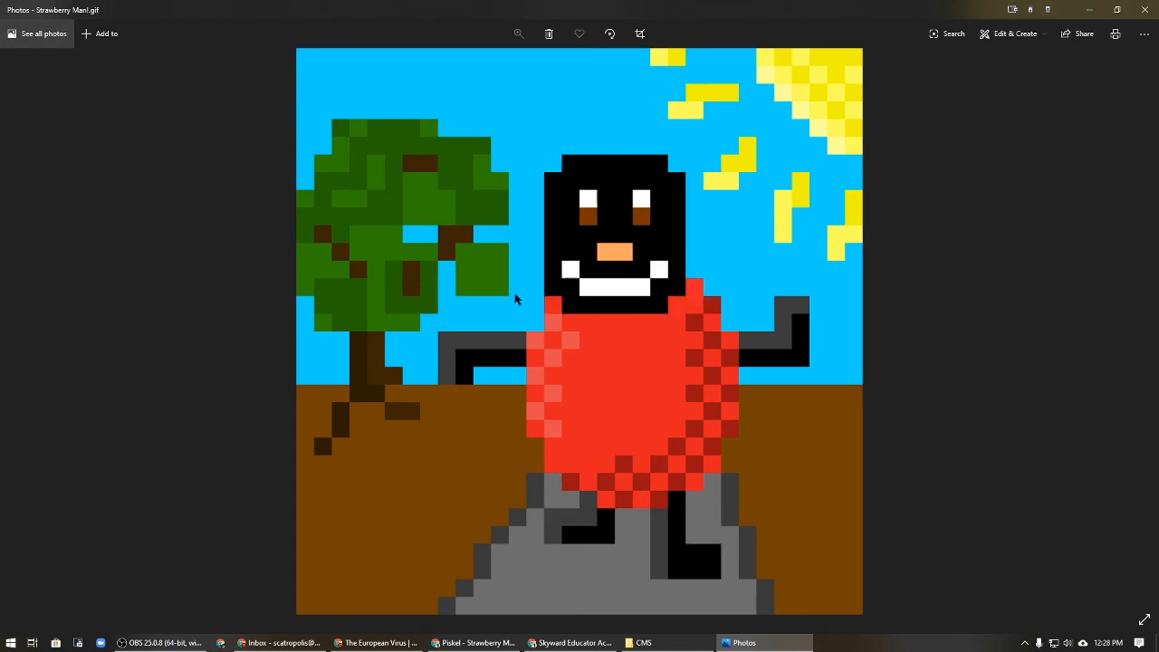
pyautogui.doubleClick(584, 14)
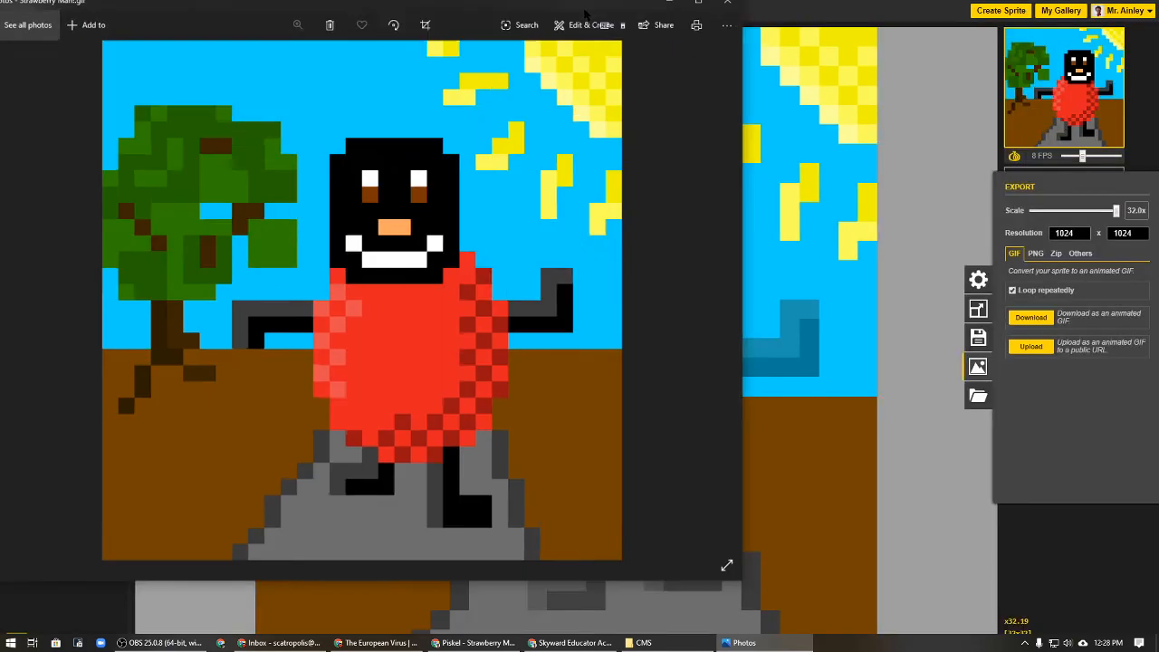
pyautogui.click(739, 32)
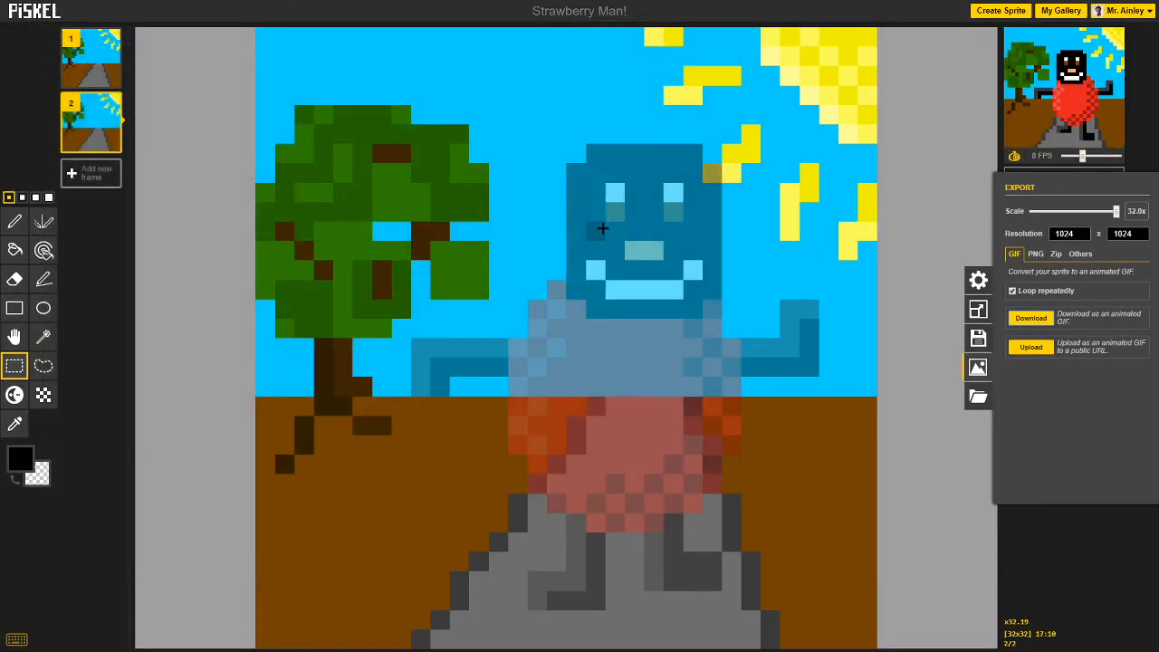
# Look over the PNG export options and close the export settings.
pyautogui.click(1035, 254)
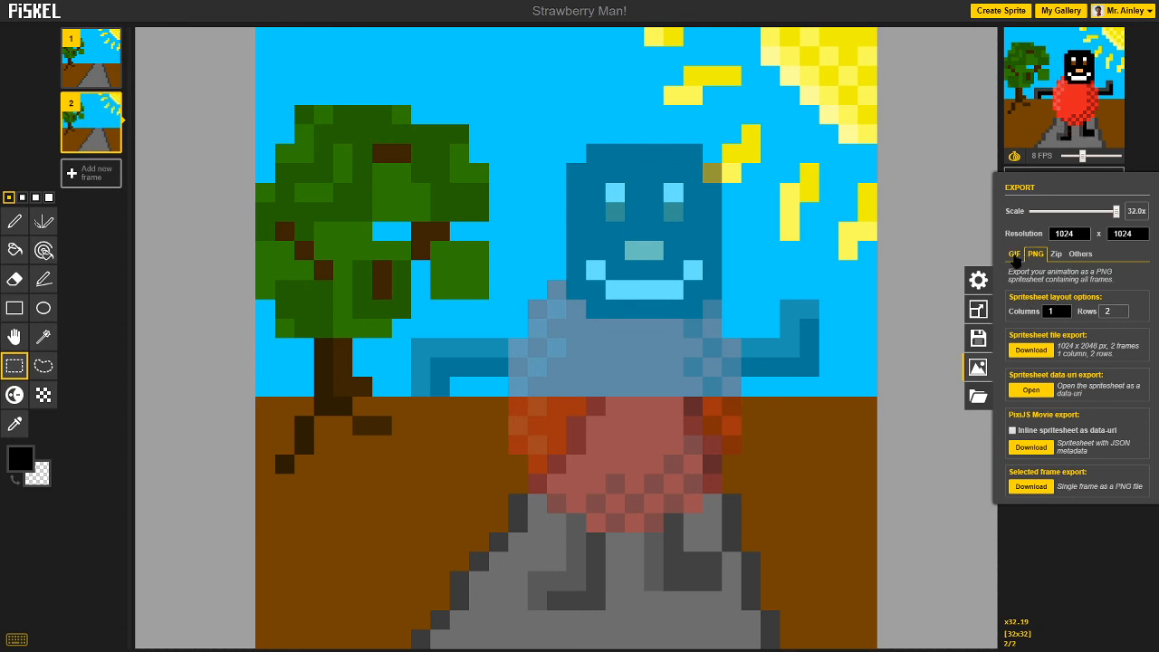
pyautogui.click(934, 253)
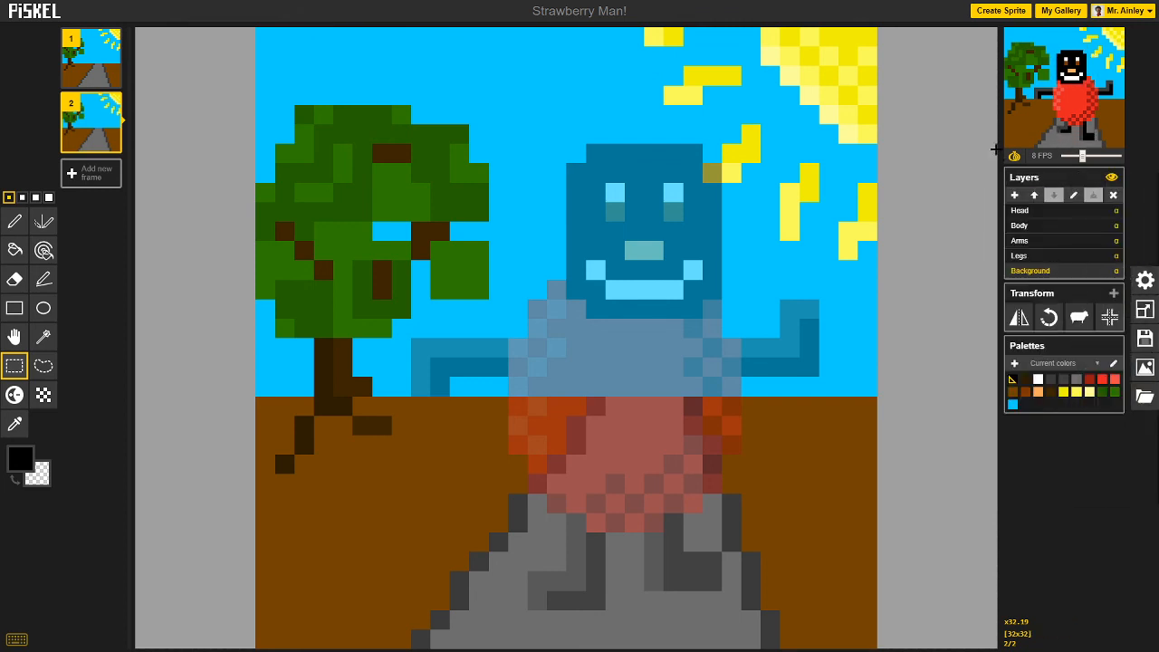
# Inspect the second frame's Head, Body and Arms layers and return to the Background layer.
pyautogui.click(1043, 214)
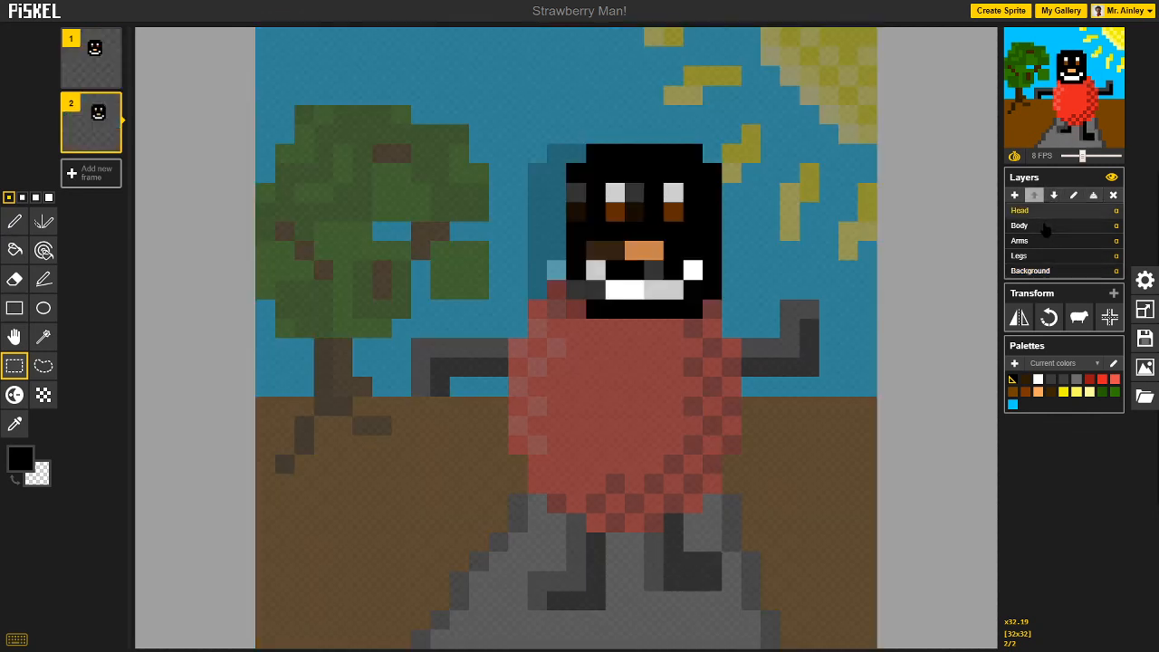
pyautogui.click(1044, 228)
pyautogui.click(1042, 243)
pyautogui.click(1044, 226)
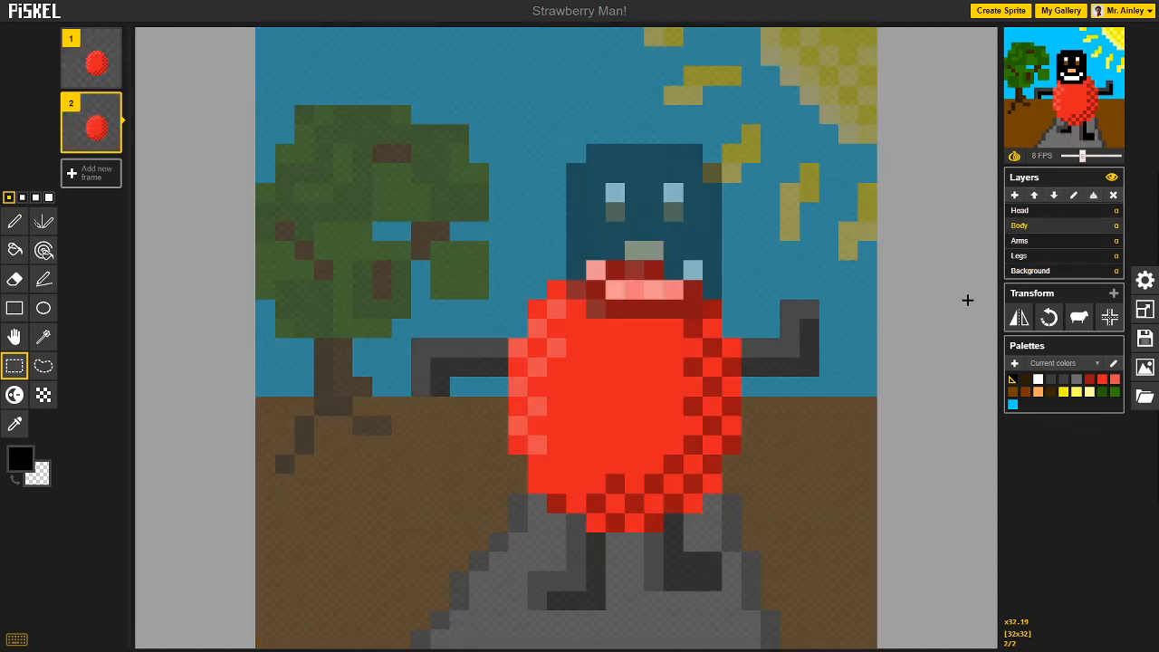
pyautogui.click(1029, 273)
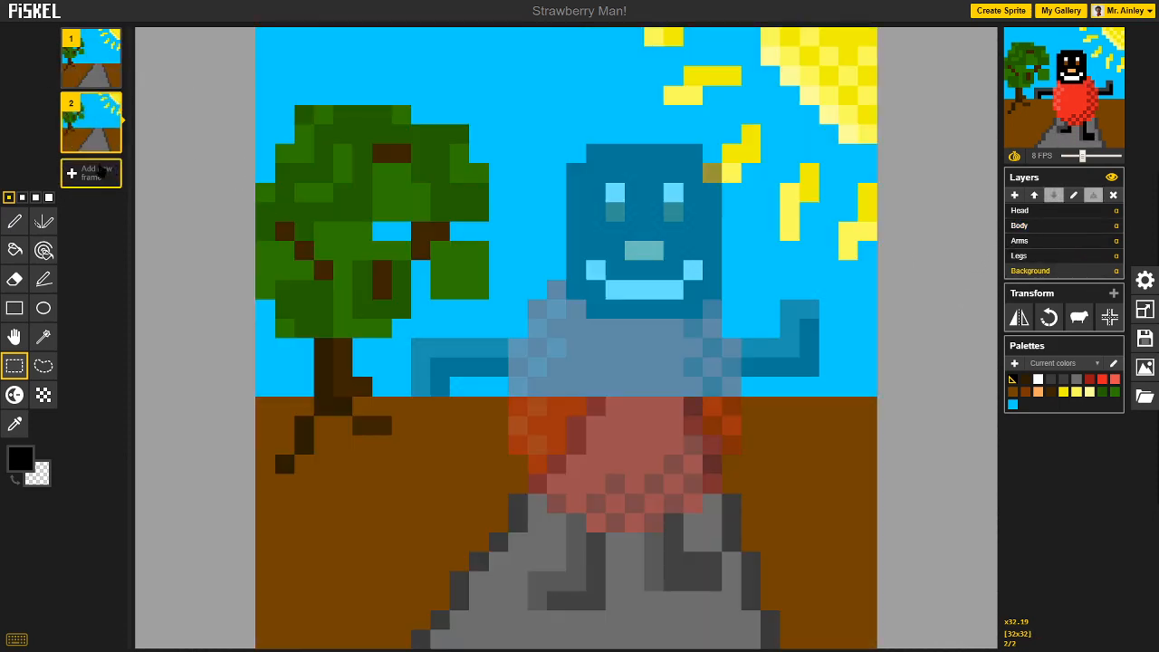